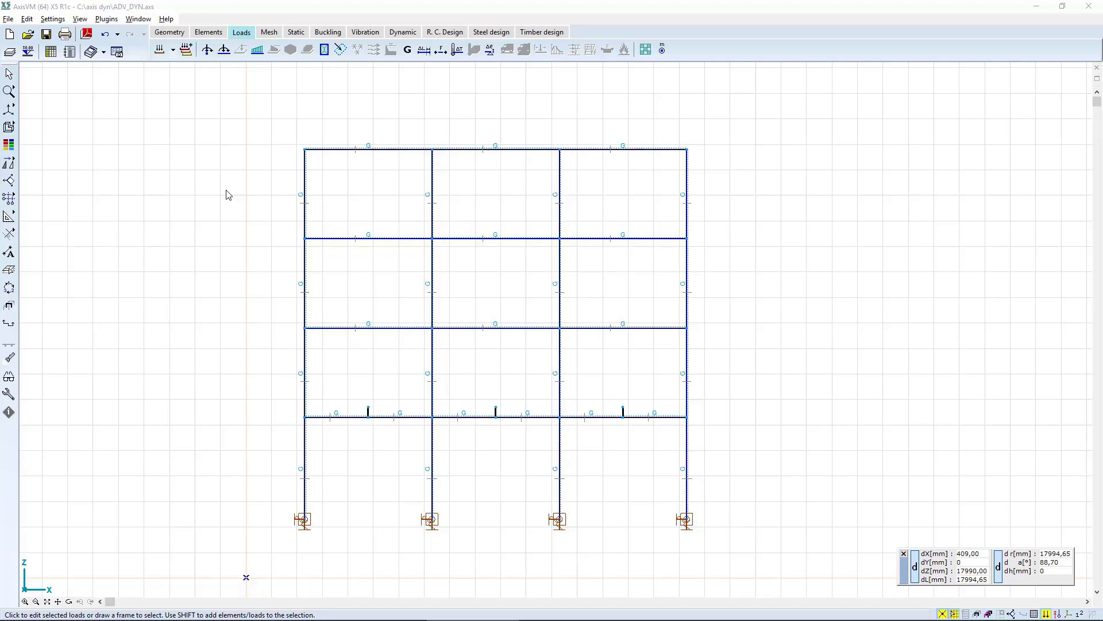
Create custom load combination Co #1 by load cases with the user-defined combination type.
left_click(186, 49)
left_click(152, 147)
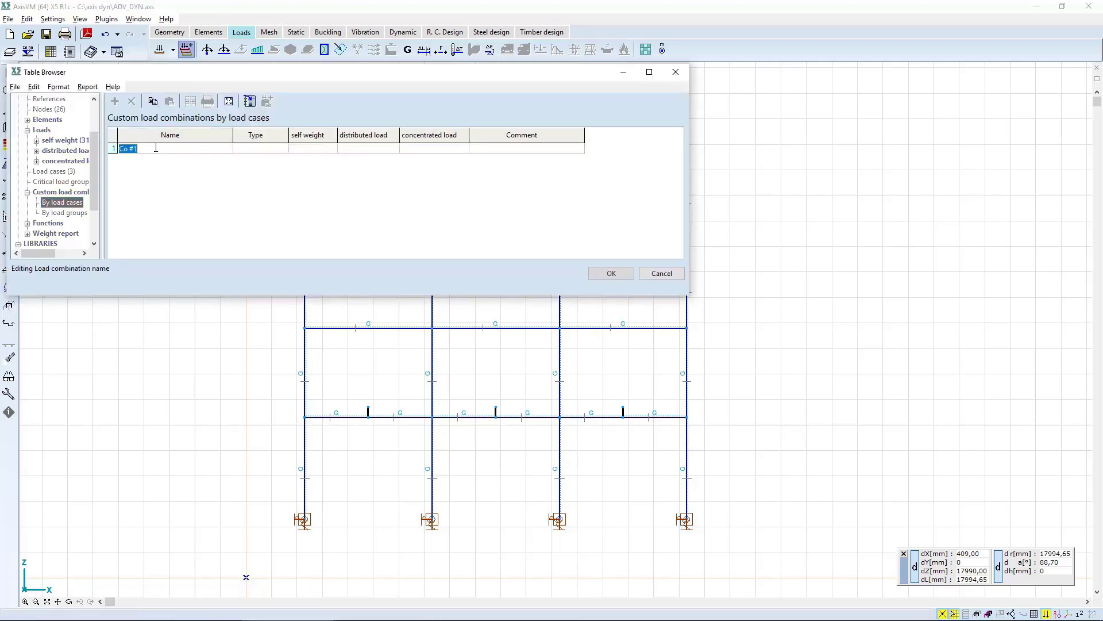
key("Return")
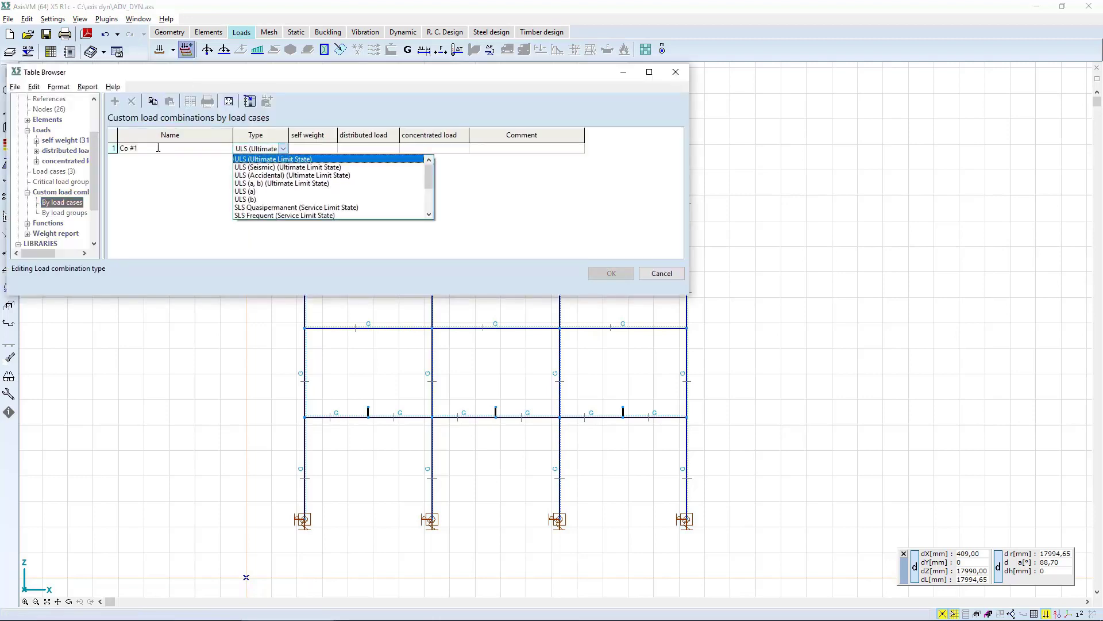
key("Down")
key("Down")
key("Down")
key("Down")
key("Down")
key("Down")
key("Down")
key("Down")
key("Down")
key("Down")
key("Down")
key("Down")
key("Down")
key("Down")
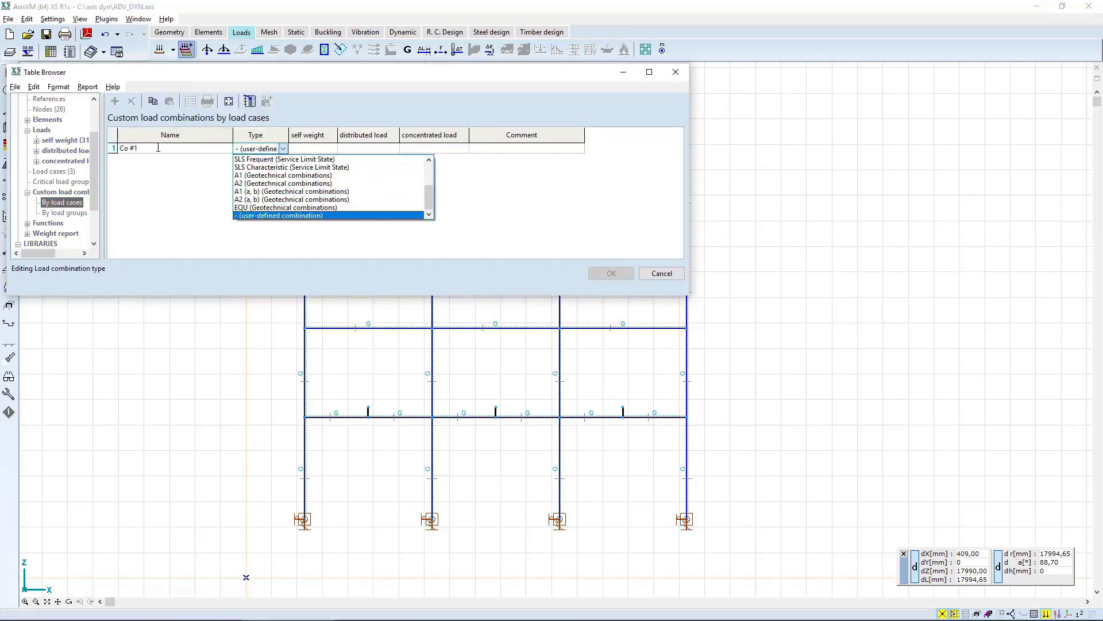
key("Tab")
Give Co #1 a factor of 1 for self weight, distributed load and concentrated load, with the comment "for x directional vibration".
type("1")
key("Tab")
type("1")
key("Tab")
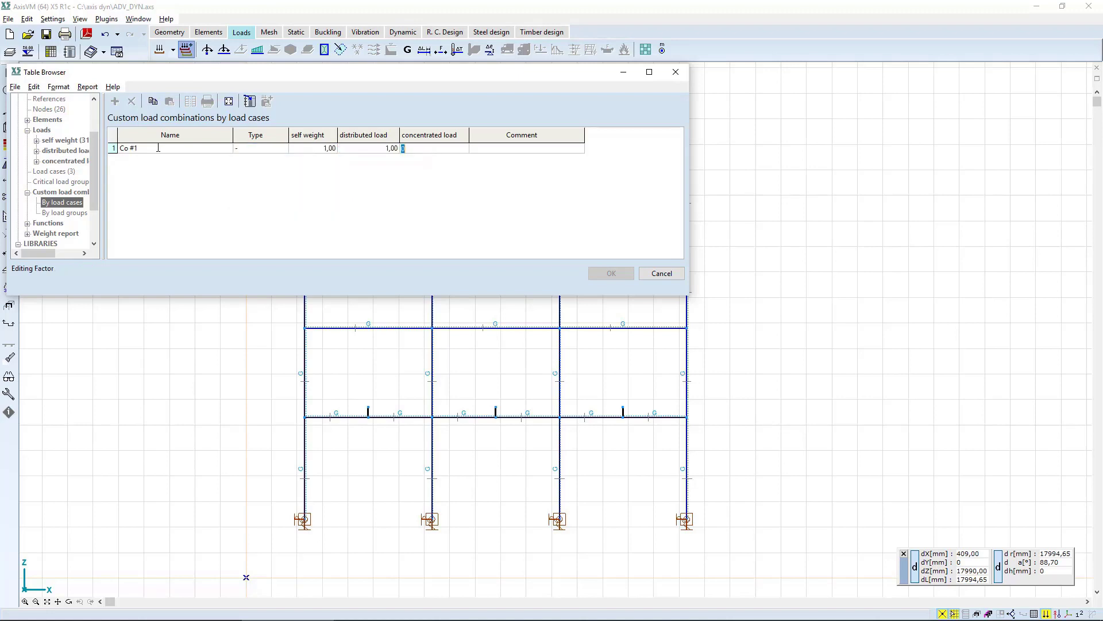
type("1")
key("Tab")
type("for x directional vibration")
key("Tab")
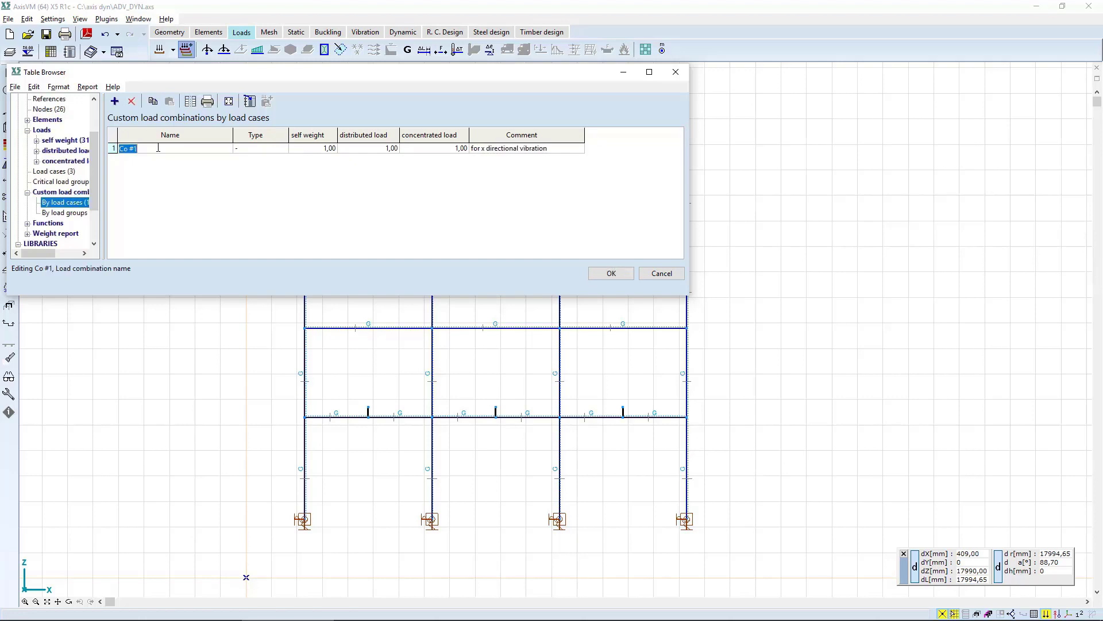
Add a second load combination, Co #2, with the user-defined combination type.
left_click(114, 101)
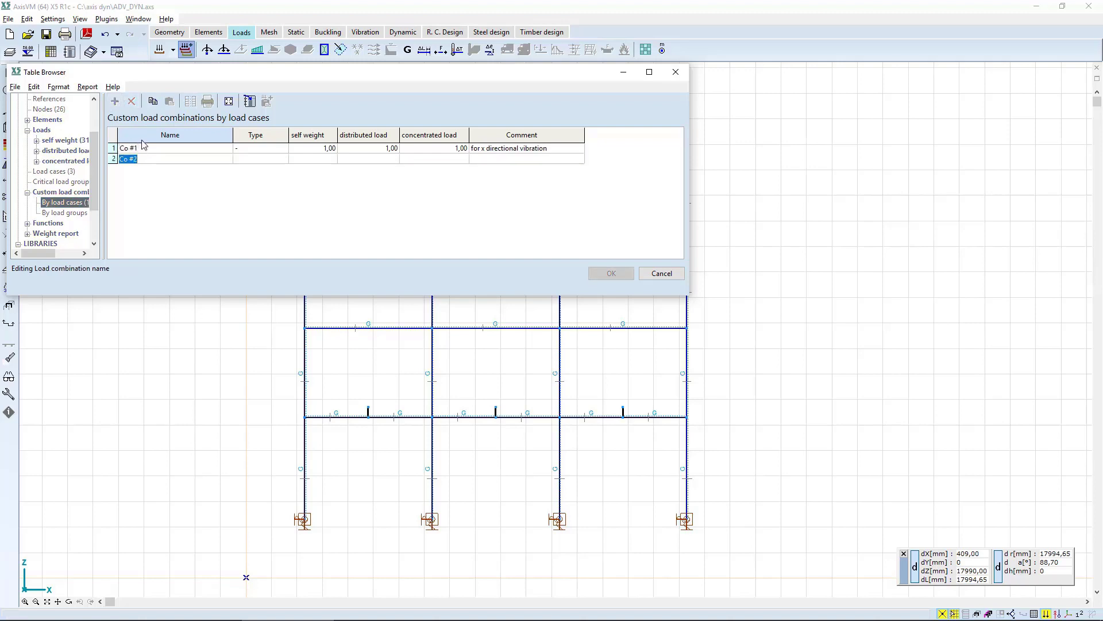
key("Return")
key("Down")
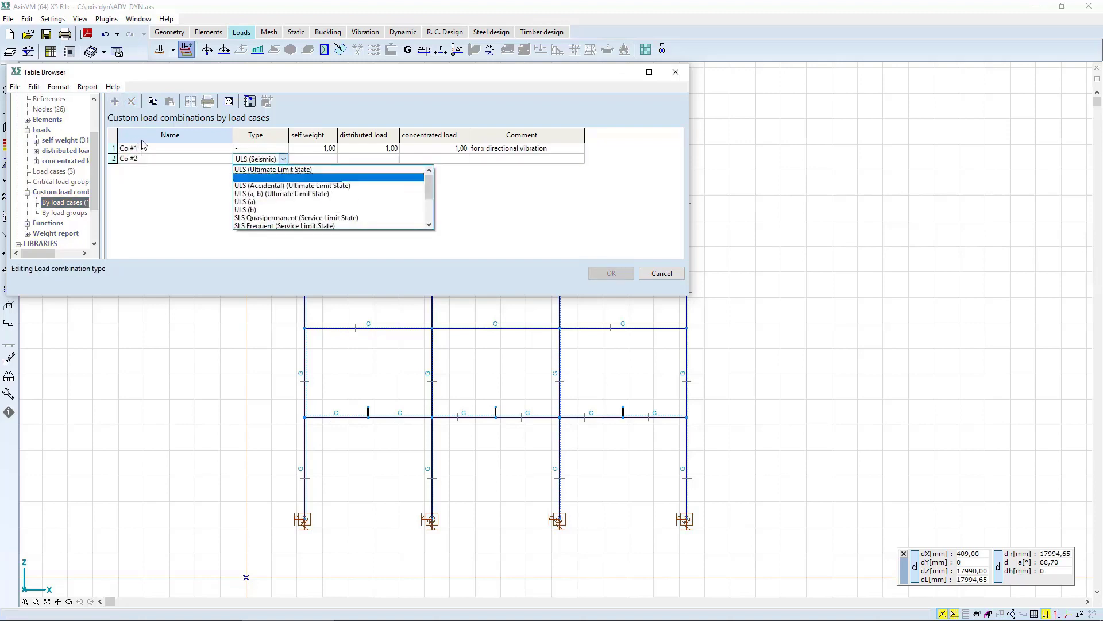
key("End")
key("Return")
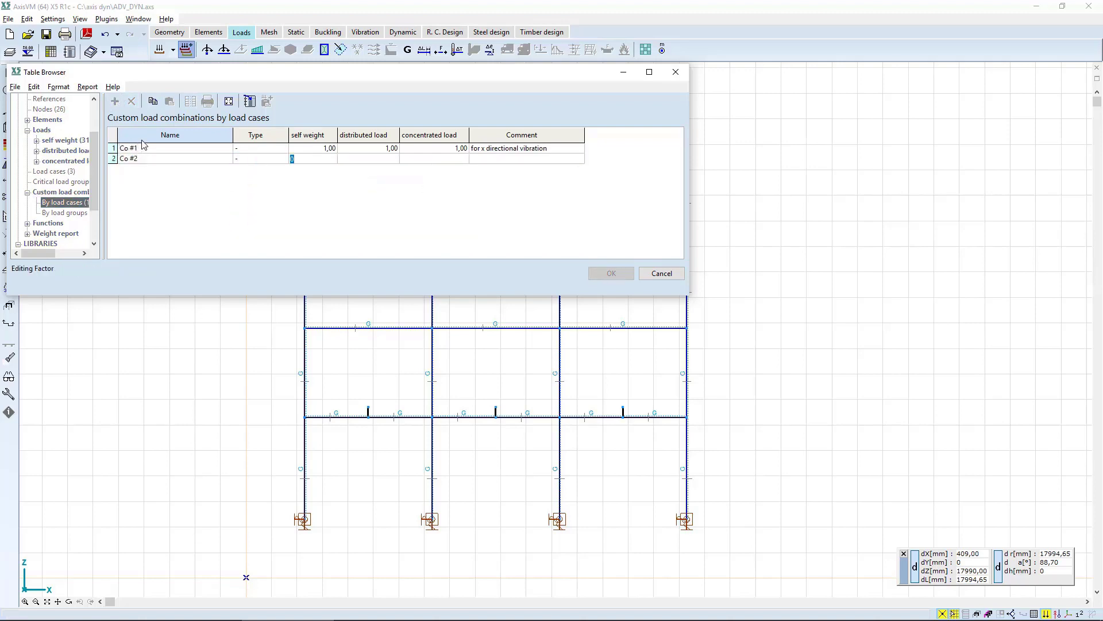
Set the self weight, distributed load and concentrated load factors of Co #2 to 1.
type("1")
key("Return")
type("1")
key("Return")
type("1")
key("Return")
Comment Co #2 as "for x,z directional vibration" and accept the load combination table.
type("for x,z directional vibration")
key("Return")
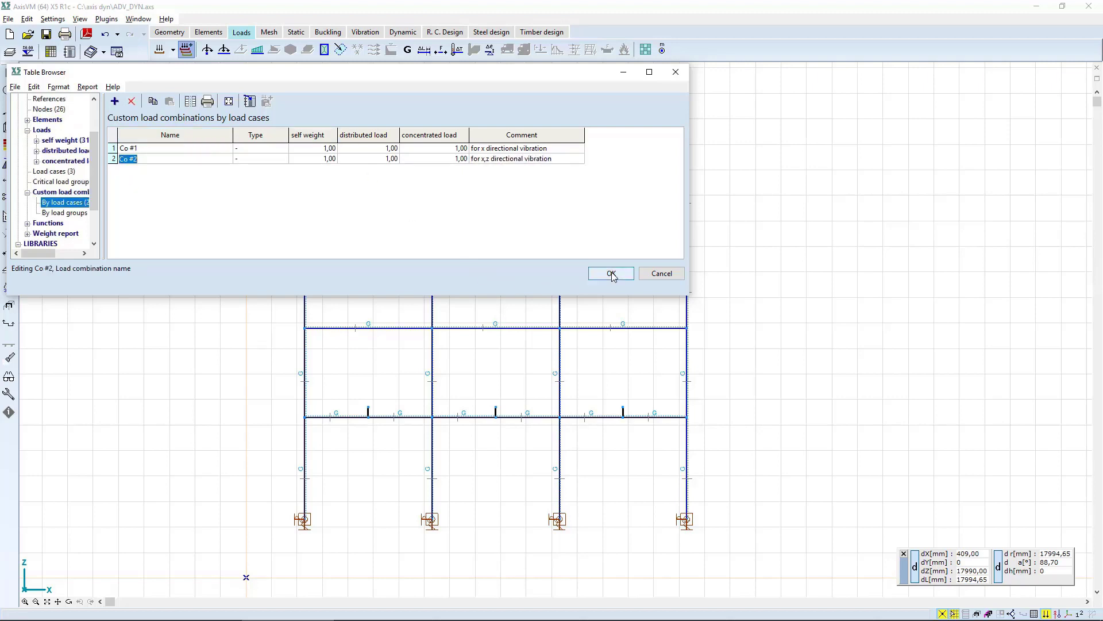
left_click(612, 274)
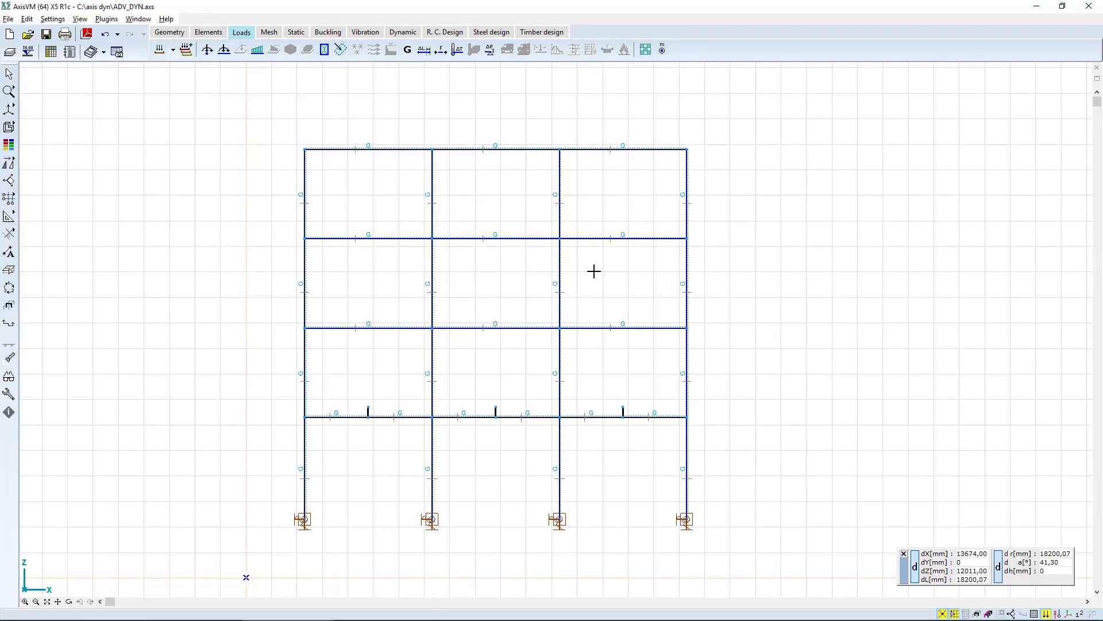
Mesh all beams and columns of the frame by dividing each line element into 4 segments.
left_click(272, 35)
left_click(159, 49)
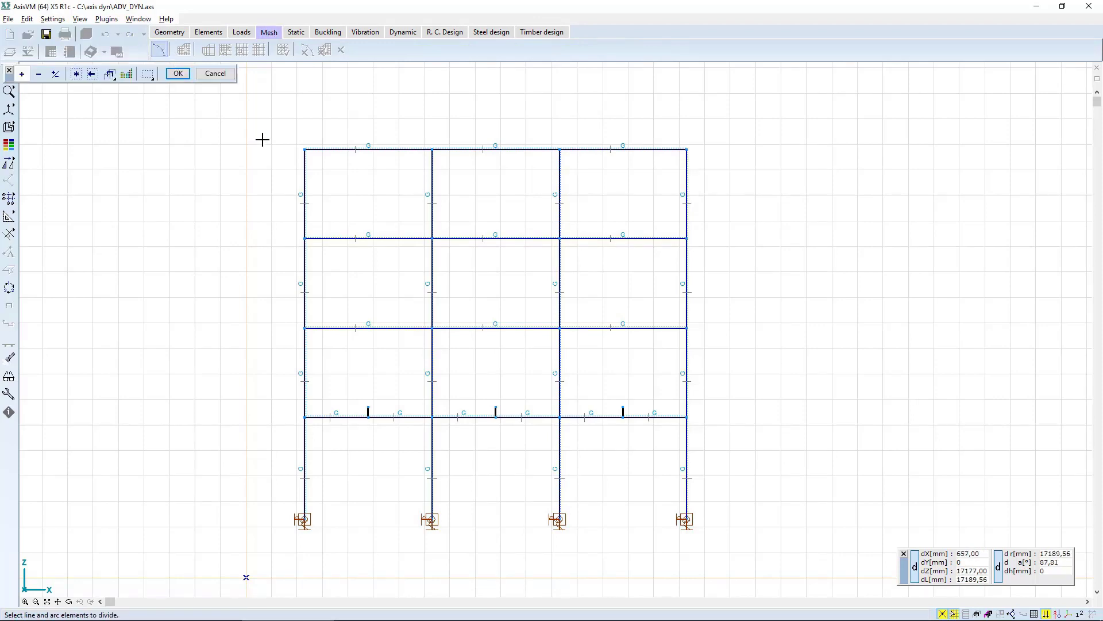
left_click_drag(249, 130, 746, 549)
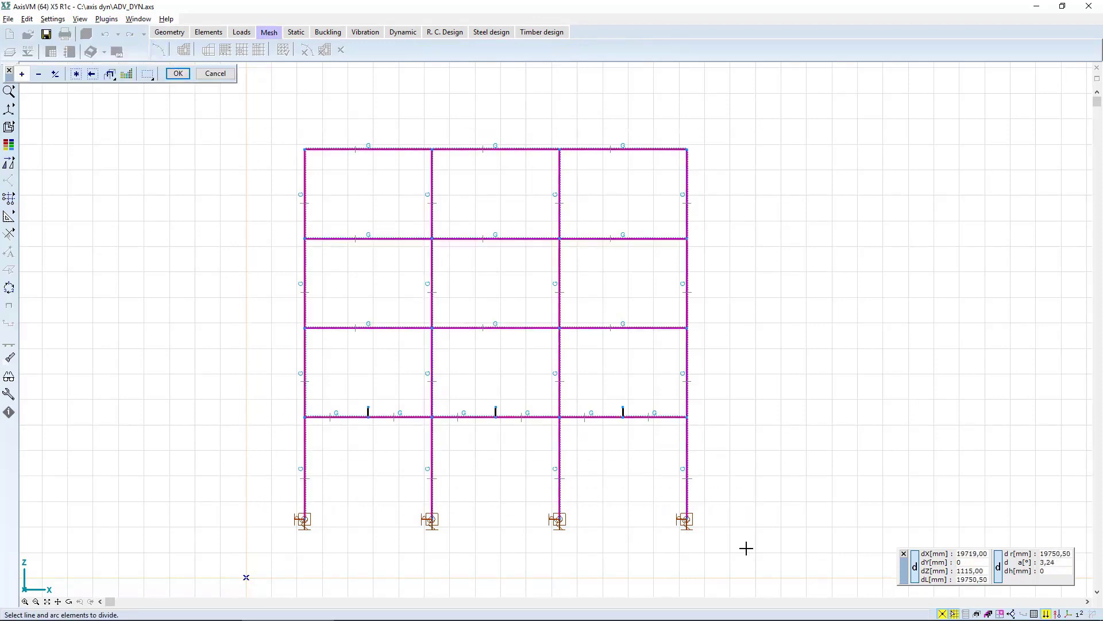
key("Return")
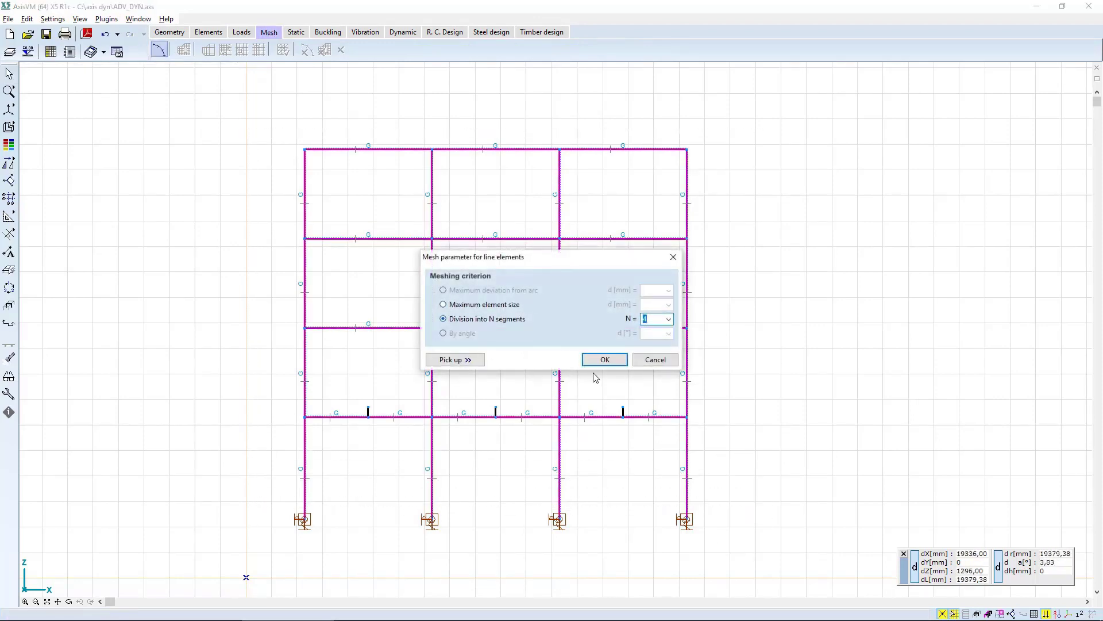
left_click(604, 362)
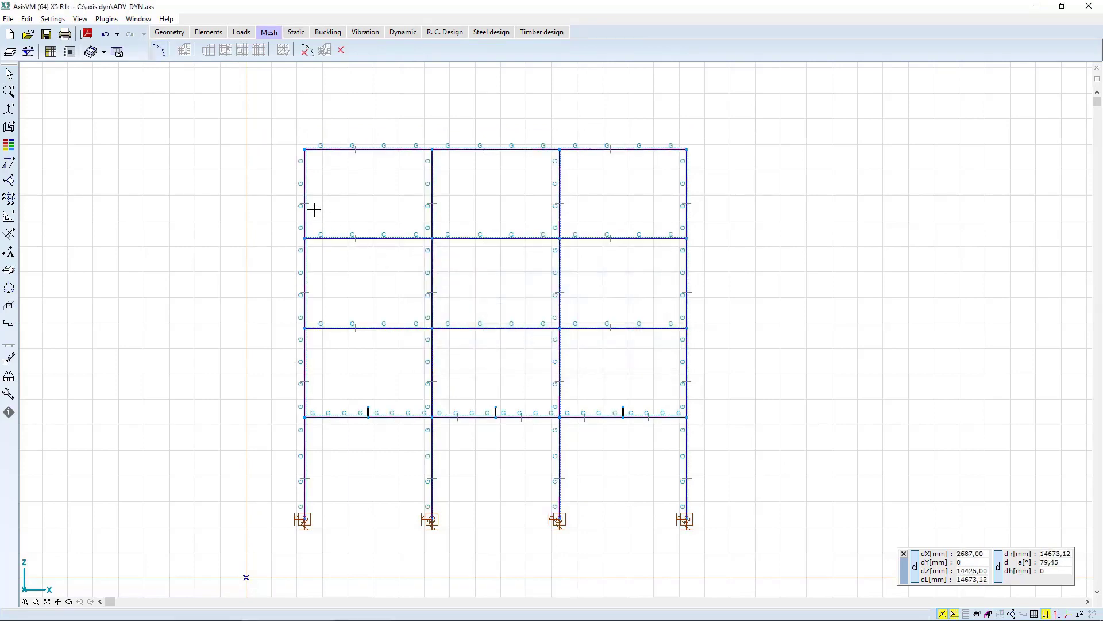
Save the modified model and run the linear static analysis through to its results.
left_click(297, 33)
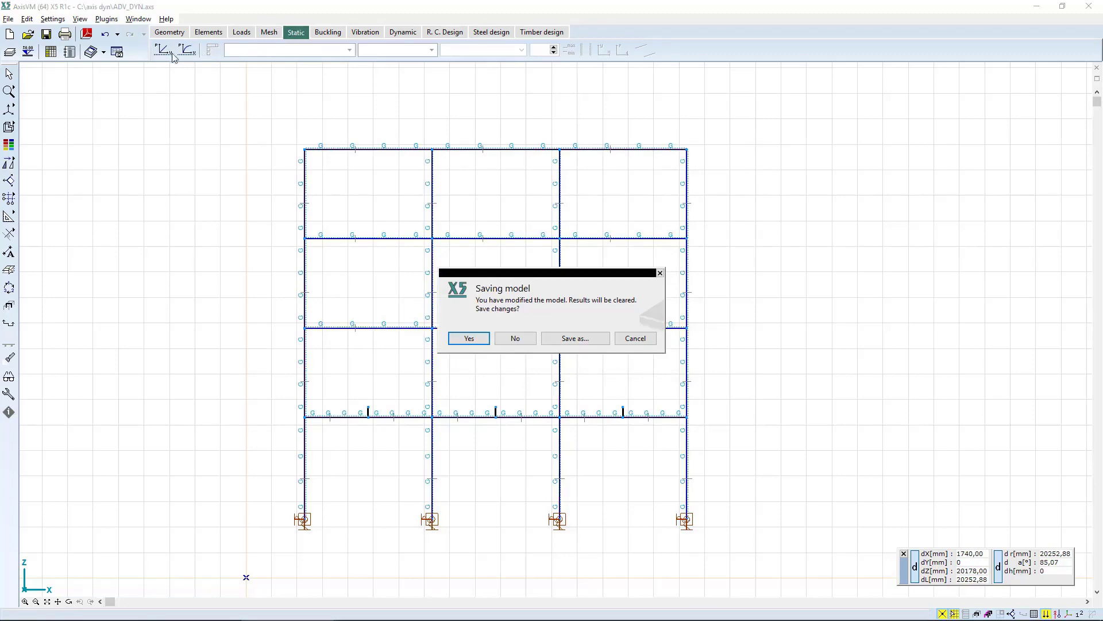
key("Return")
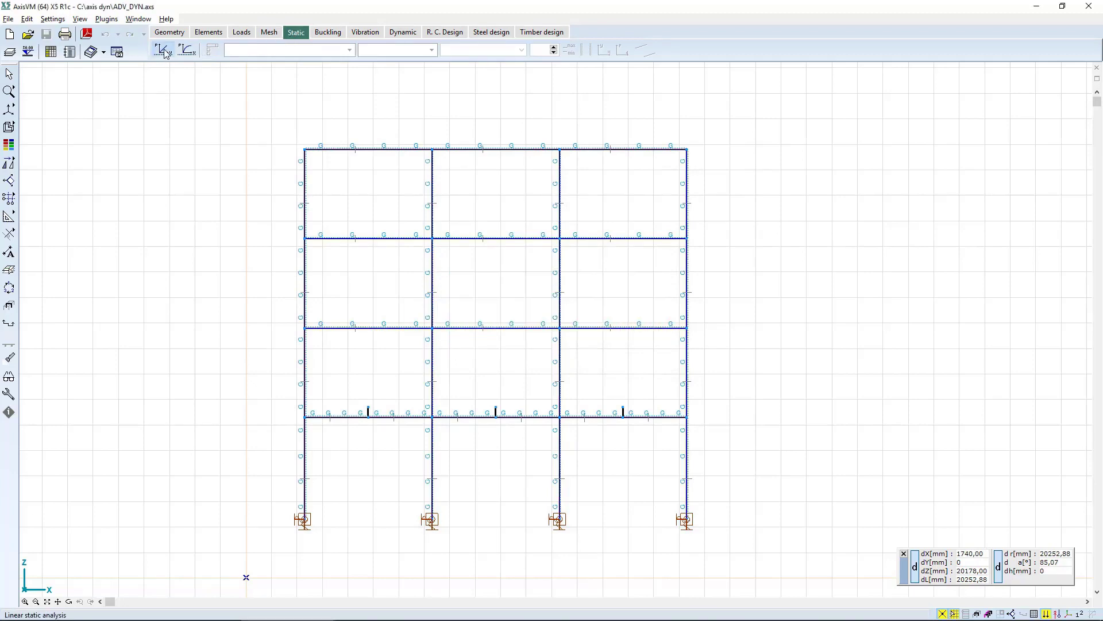
left_click(163, 51)
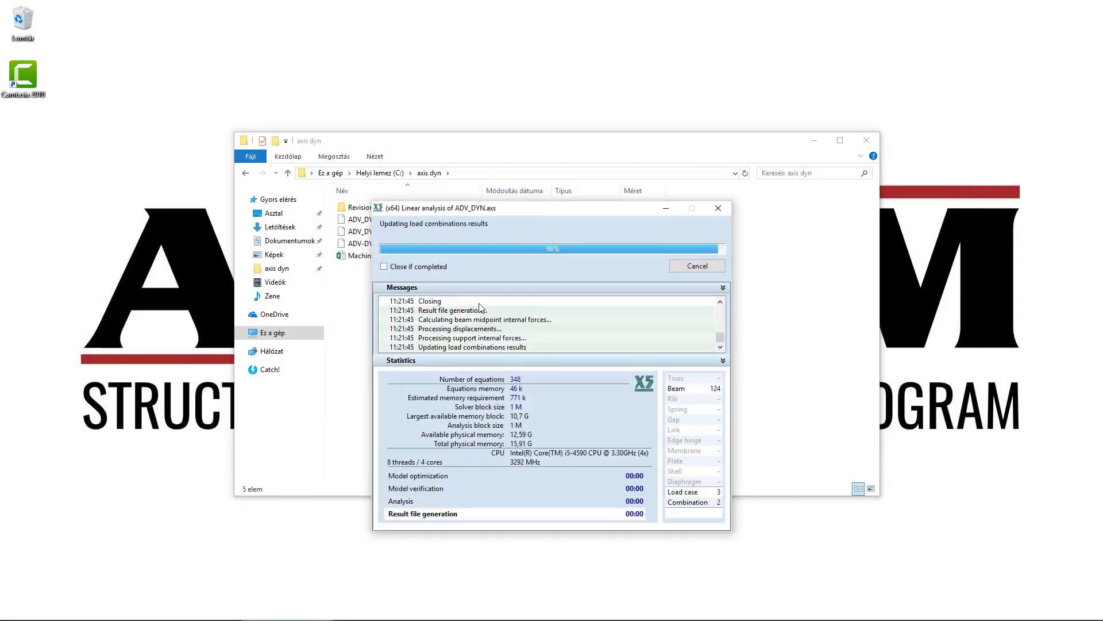
left_click(695, 267)
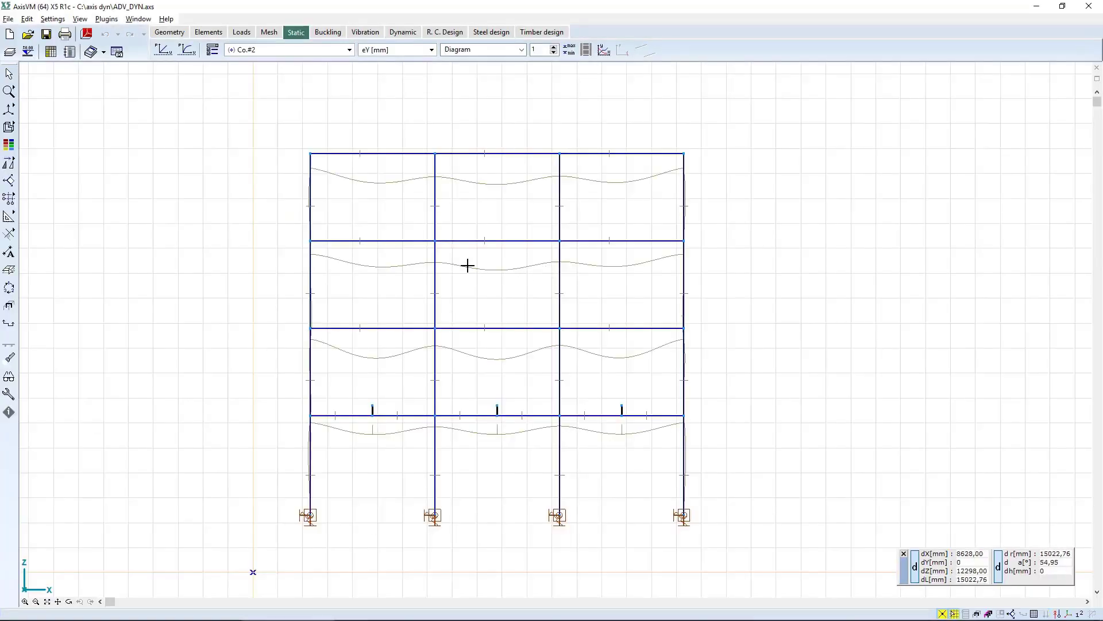
Display the My beam internal force diagram for combination Co.#2.
left_click(370, 51)
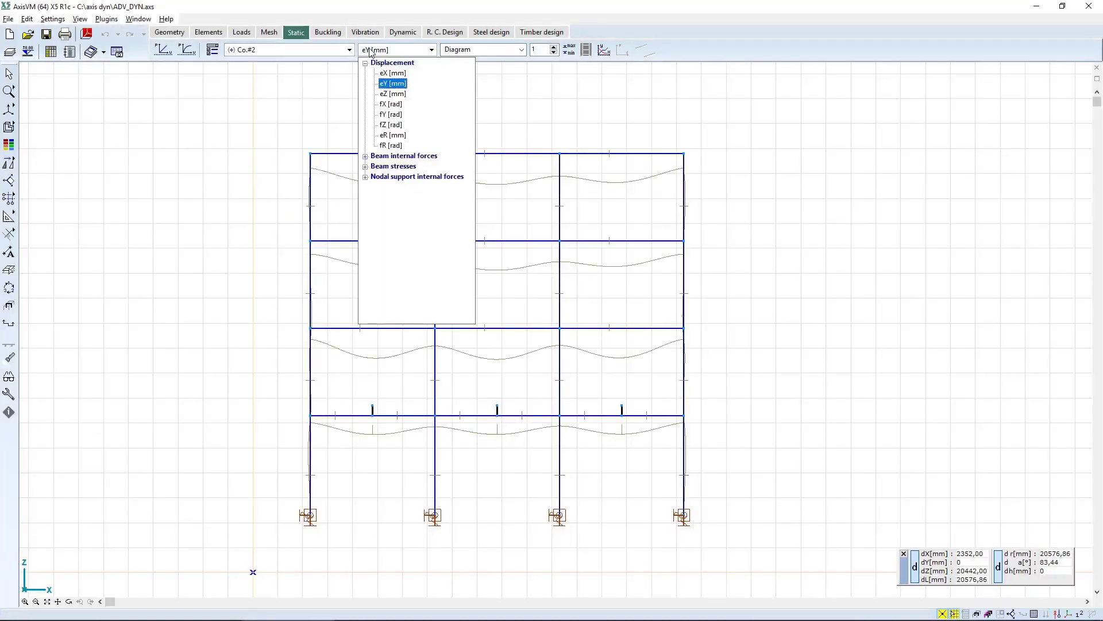
left_click(404, 157)
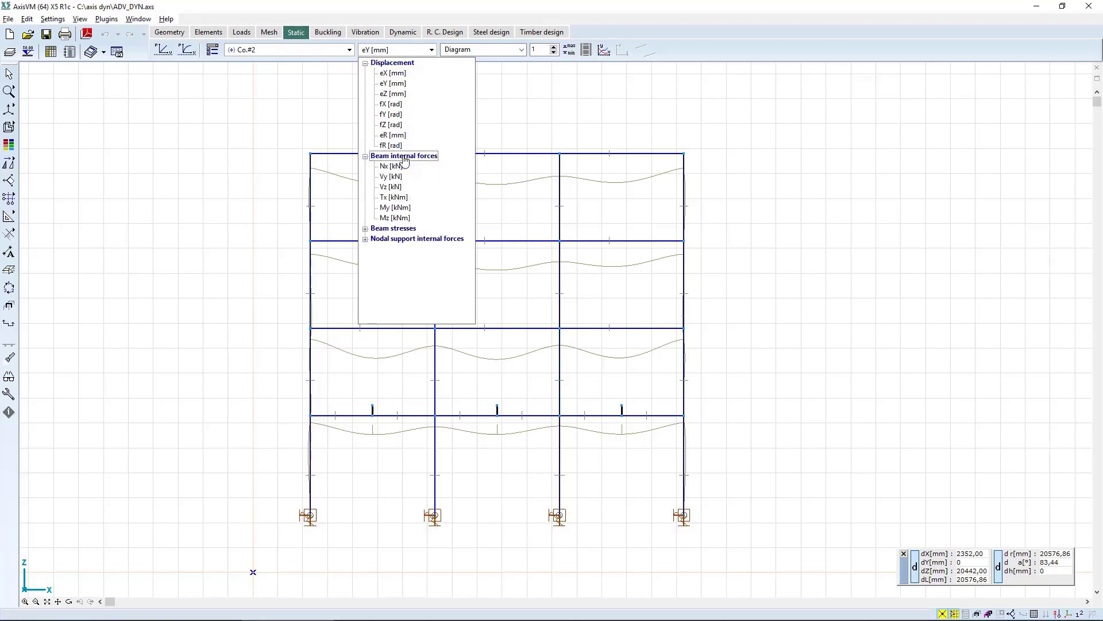
left_click(395, 207)
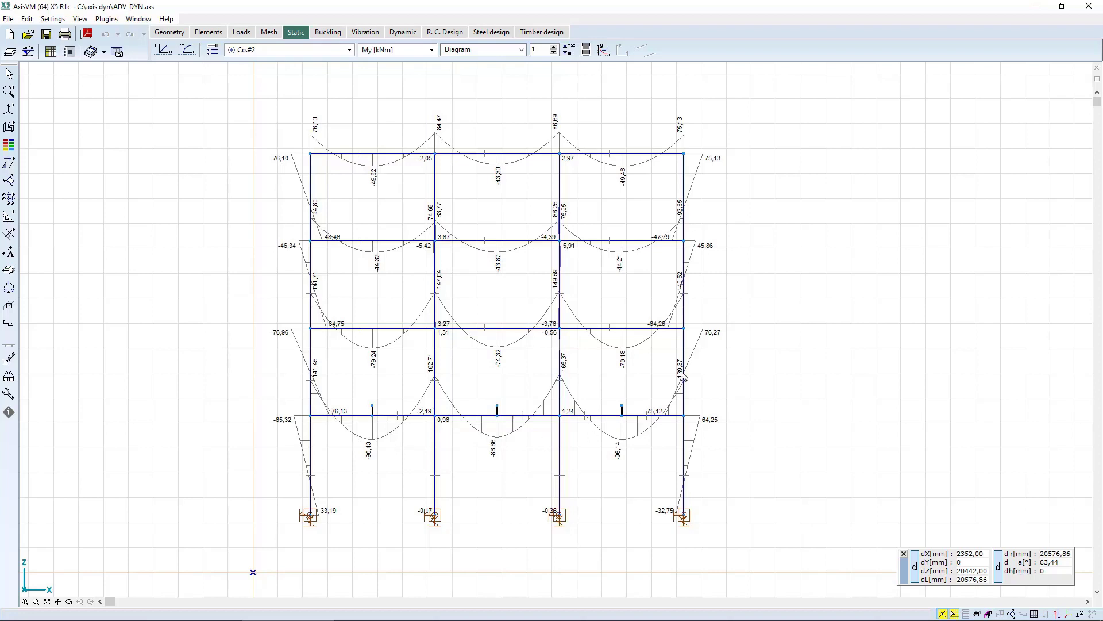
Add a dynamic load case named DYN-EQ to the ungrouped load cases.
left_click(248, 32)
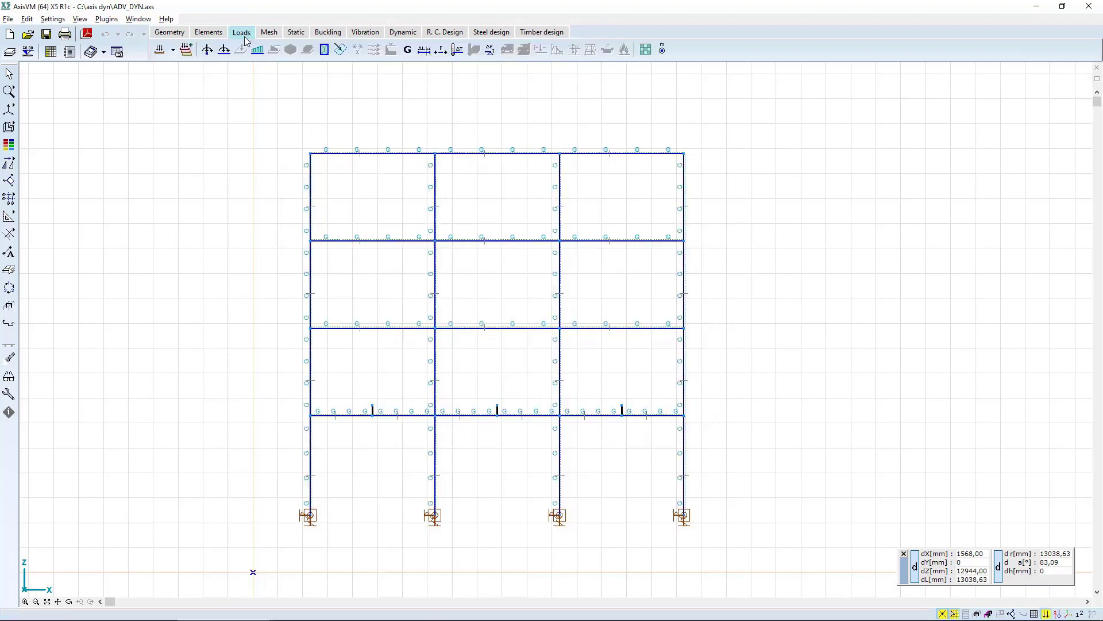
left_click(160, 50)
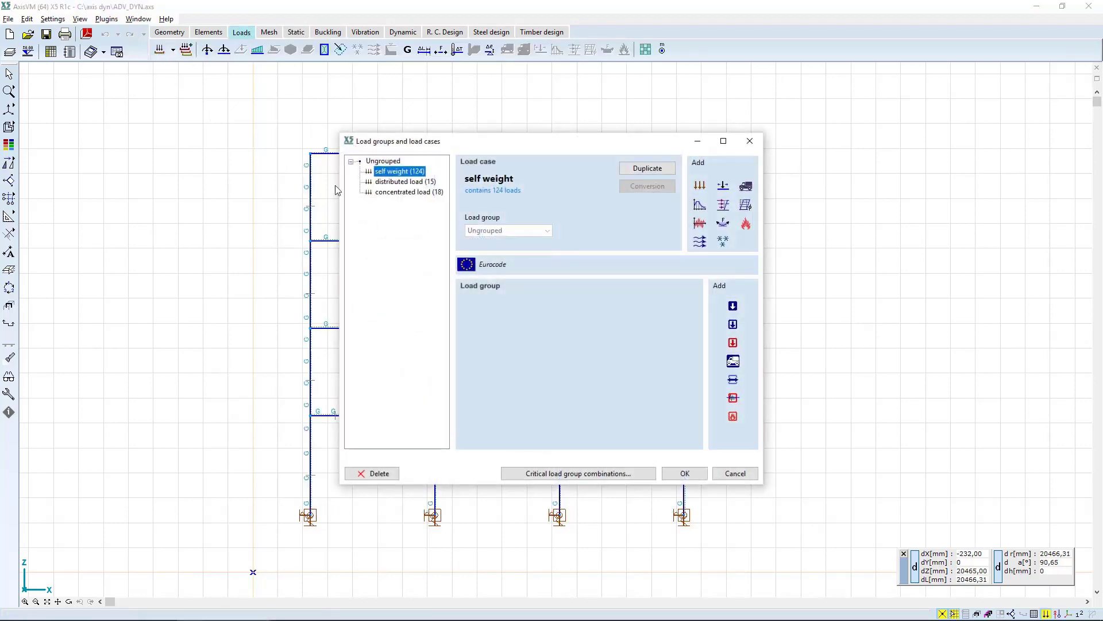
left_click(700, 224)
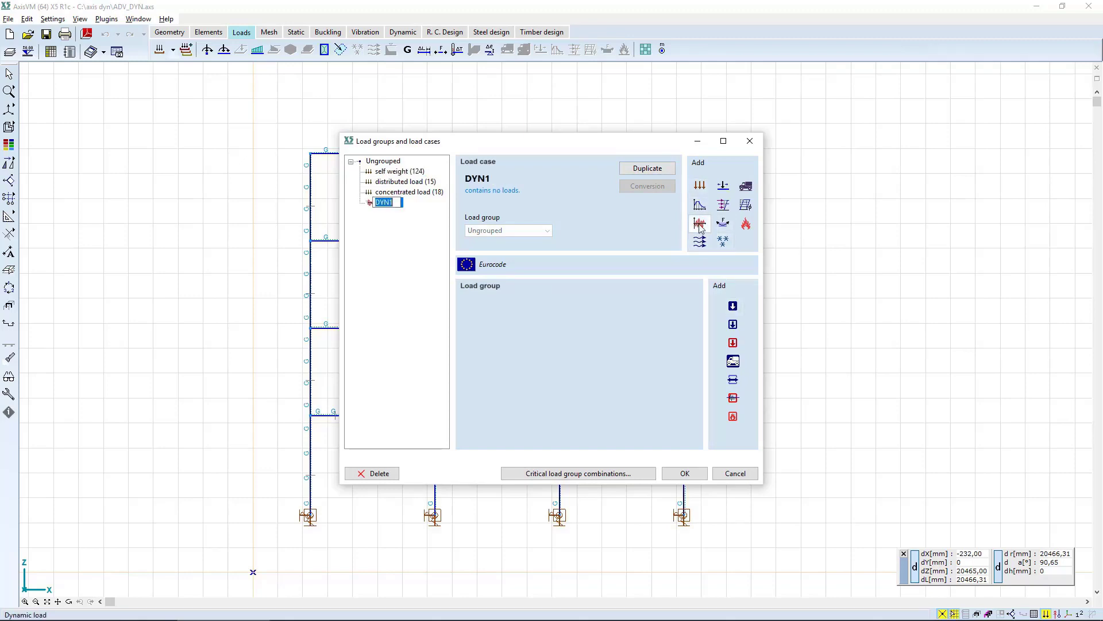
type("DYN-EQ")
key("Return")
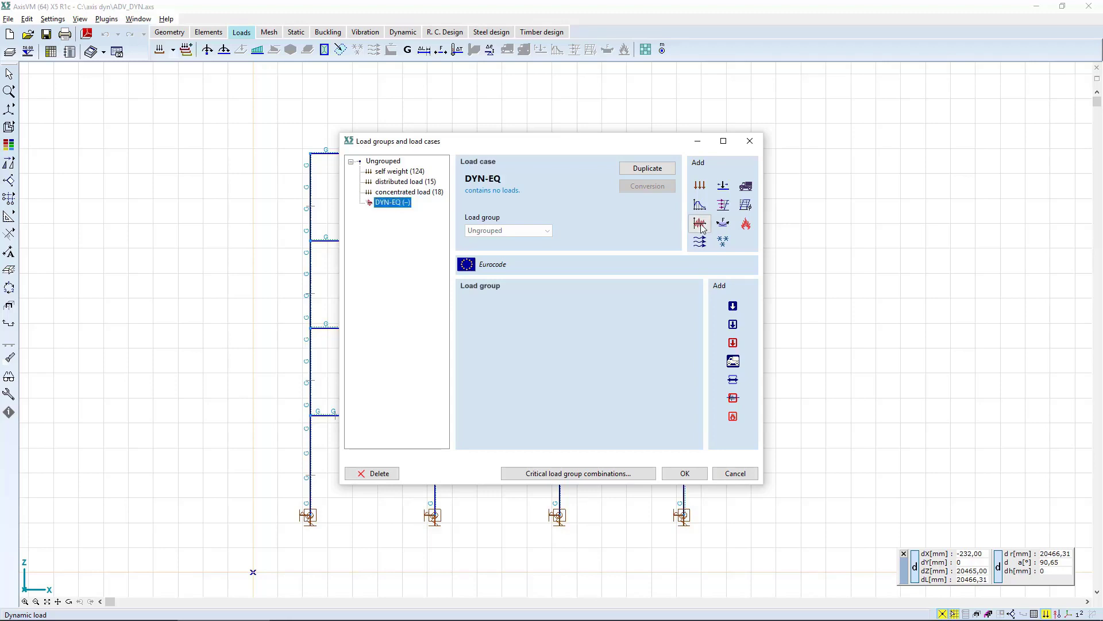
Add a second dynamic load case named DYN-SIN.
left_click(700, 225)
type("DYN")
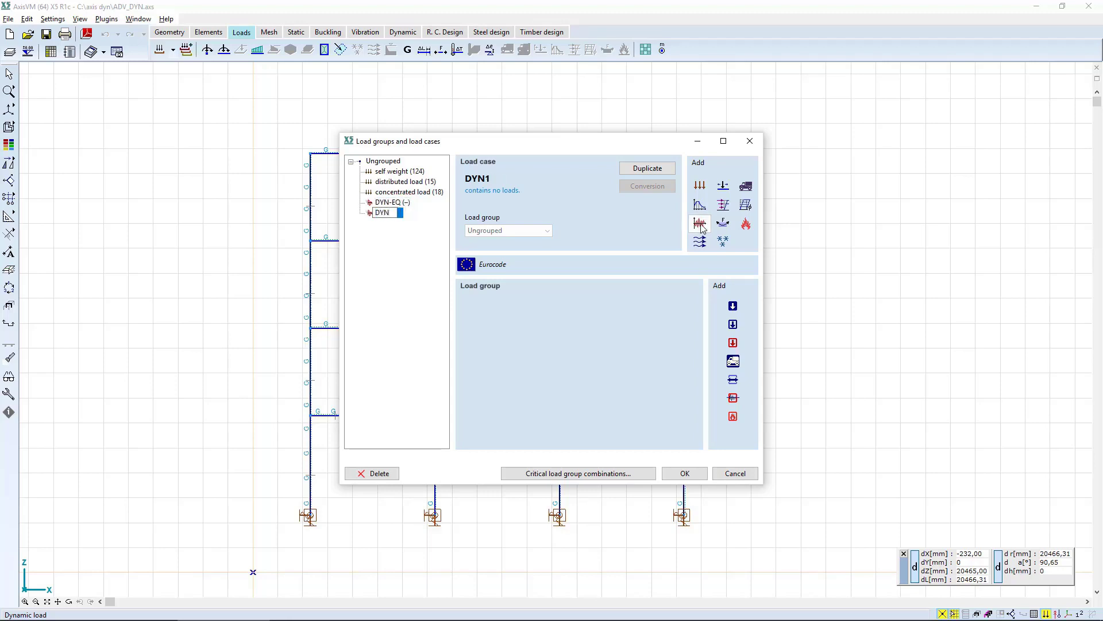
type("-SIN")
key("Return")
Add a third dynamic load case named DYN-MACHINE.
left_click(700, 225)
type("DYN-MACHINE")
key("Return")
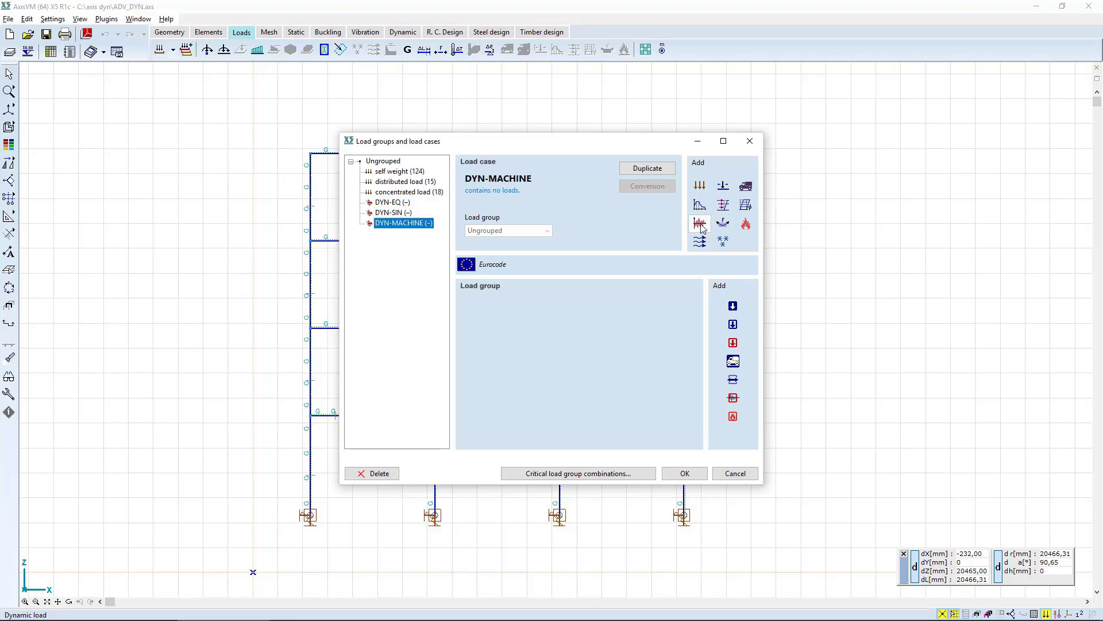
Add a fourth dynamic load case named DYN-SHOCK.
left_click(700, 224)
type("DYN-S")
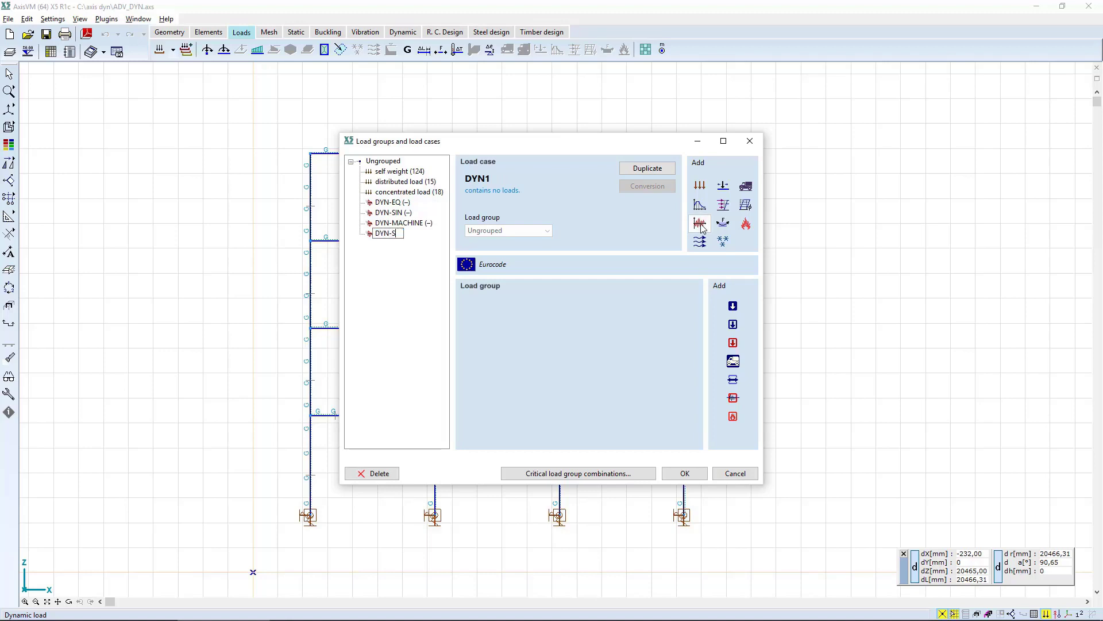
type("HOCK")
key("Return")
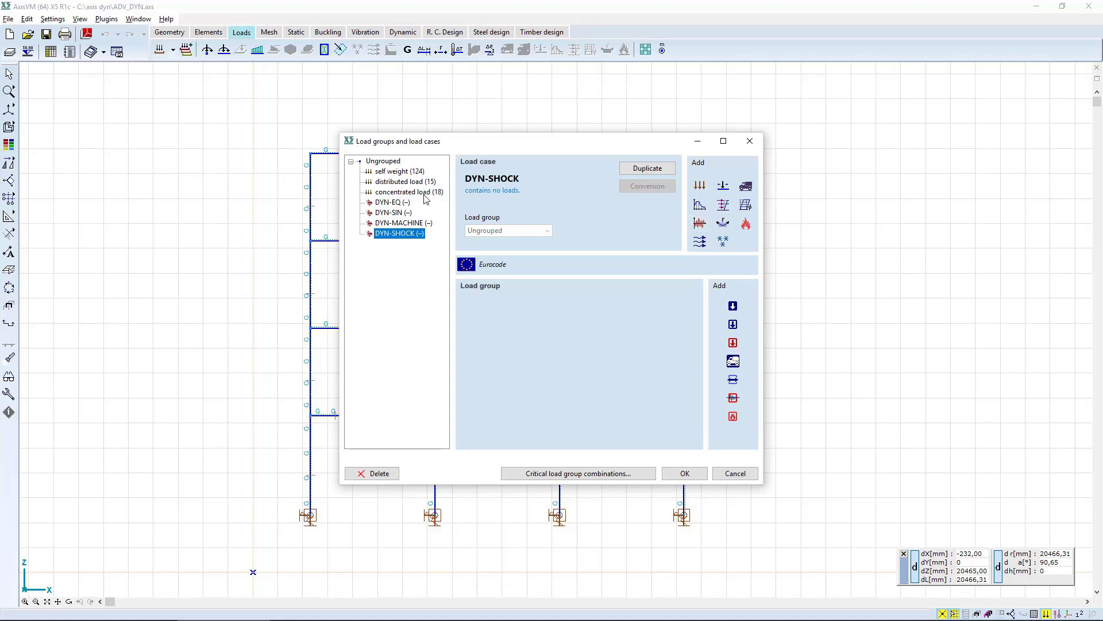
Make DYN-EQ the active load case and select the four base support nodes for a dynamic support acceleration.
left_click(387, 203)
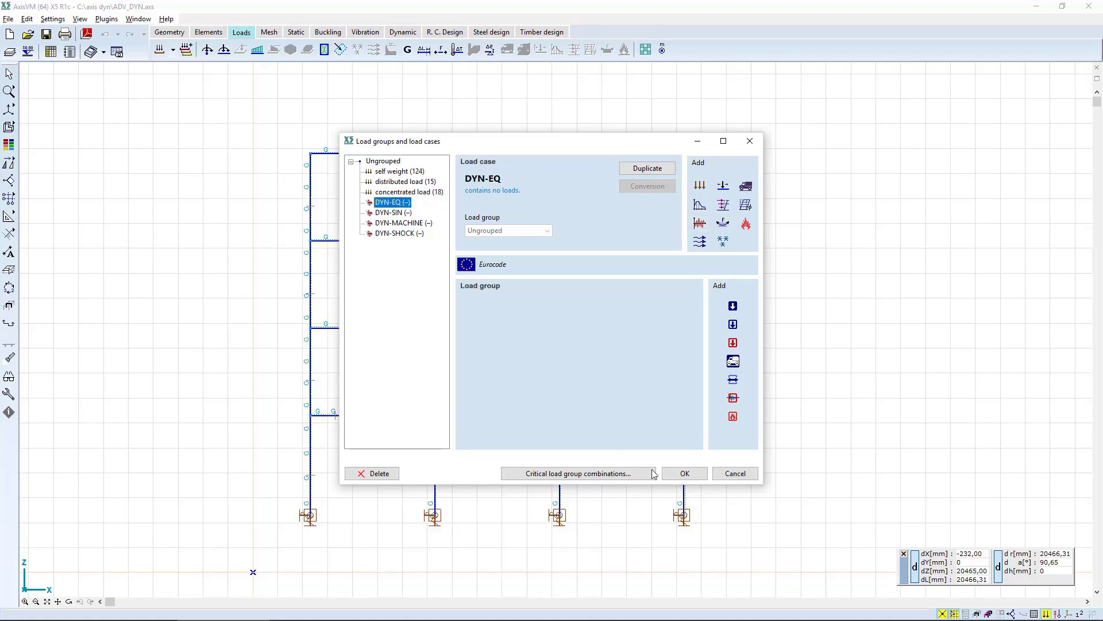
left_click(685, 473)
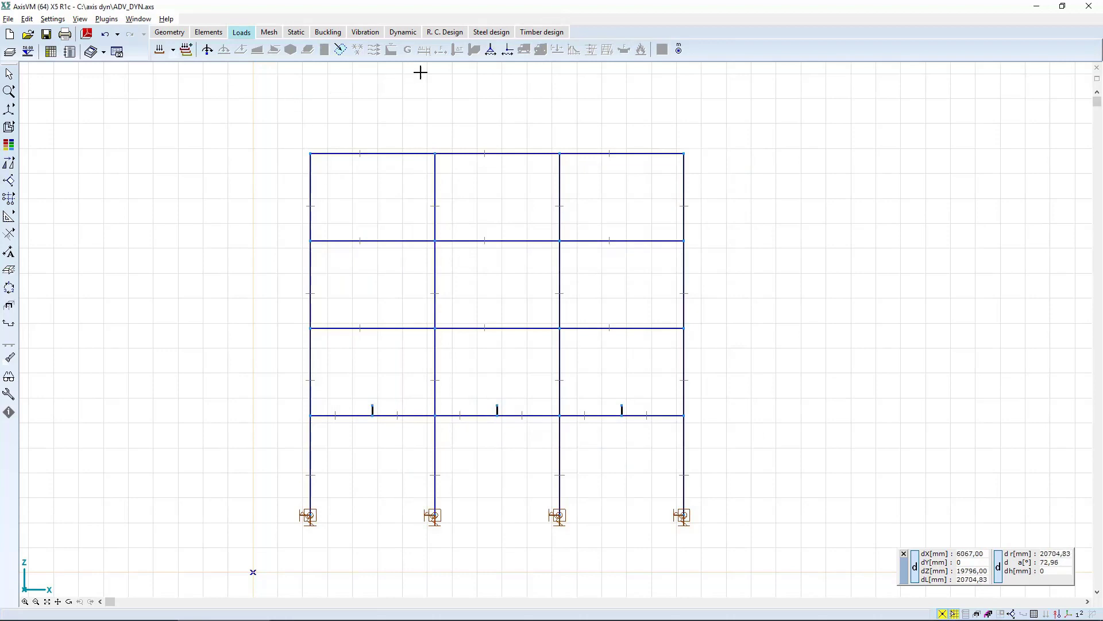
left_click(491, 50)
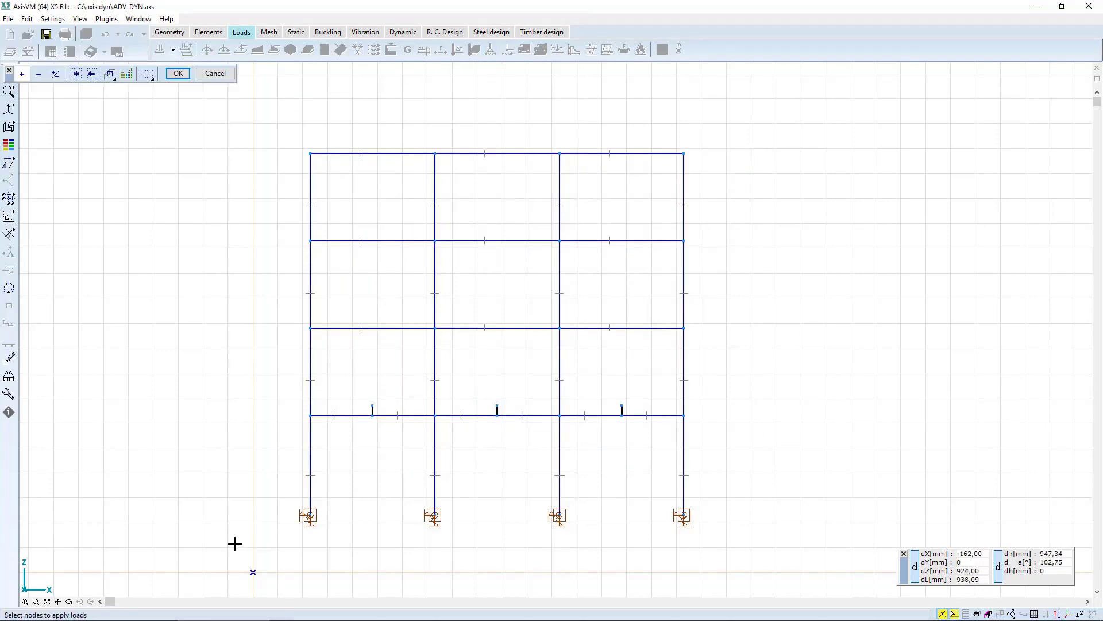
left_click_drag(233, 546, 832, 499)
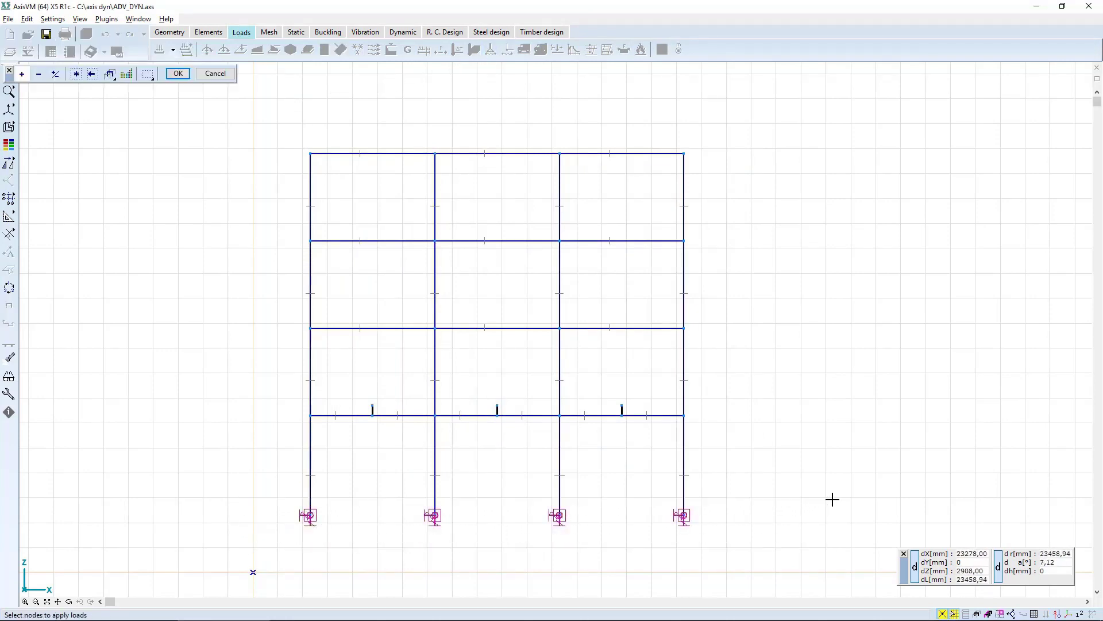
key("Return")
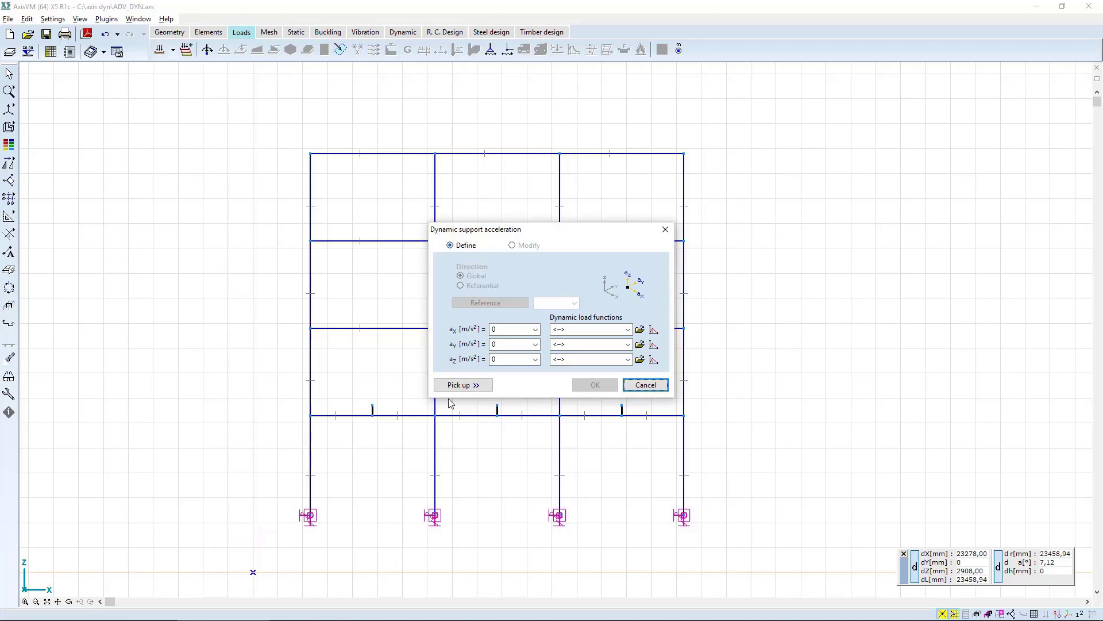
Assign the Bucuresti-1986-E45N library function as the X-direction dynamic load function, keeping its library name.
left_click(655, 330)
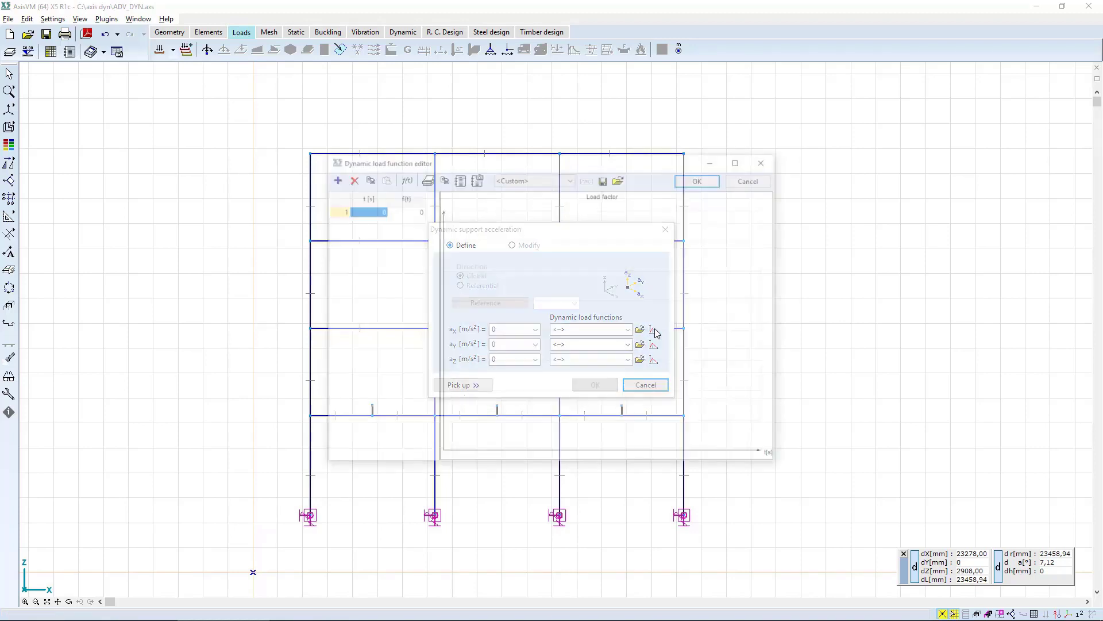
left_click(622, 179)
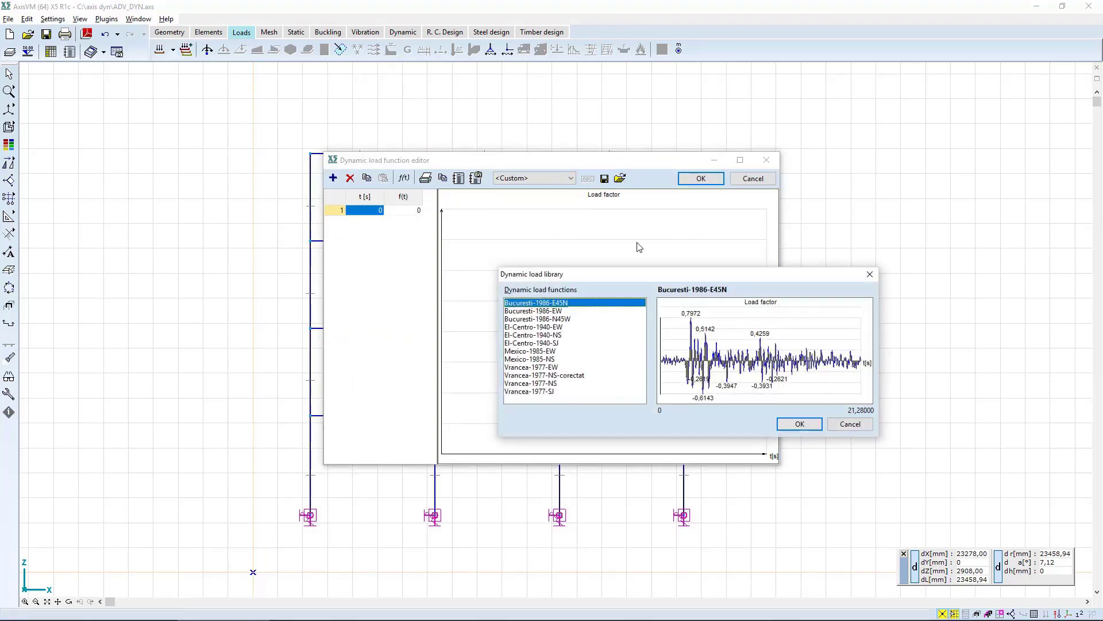
left_click(798, 425)
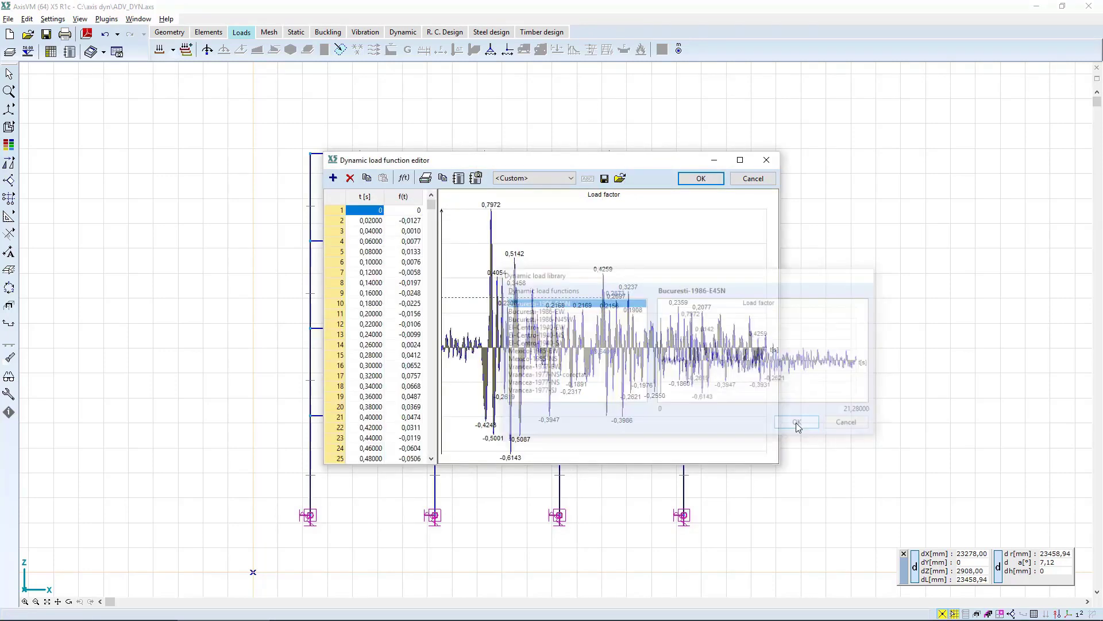
left_click(701, 178)
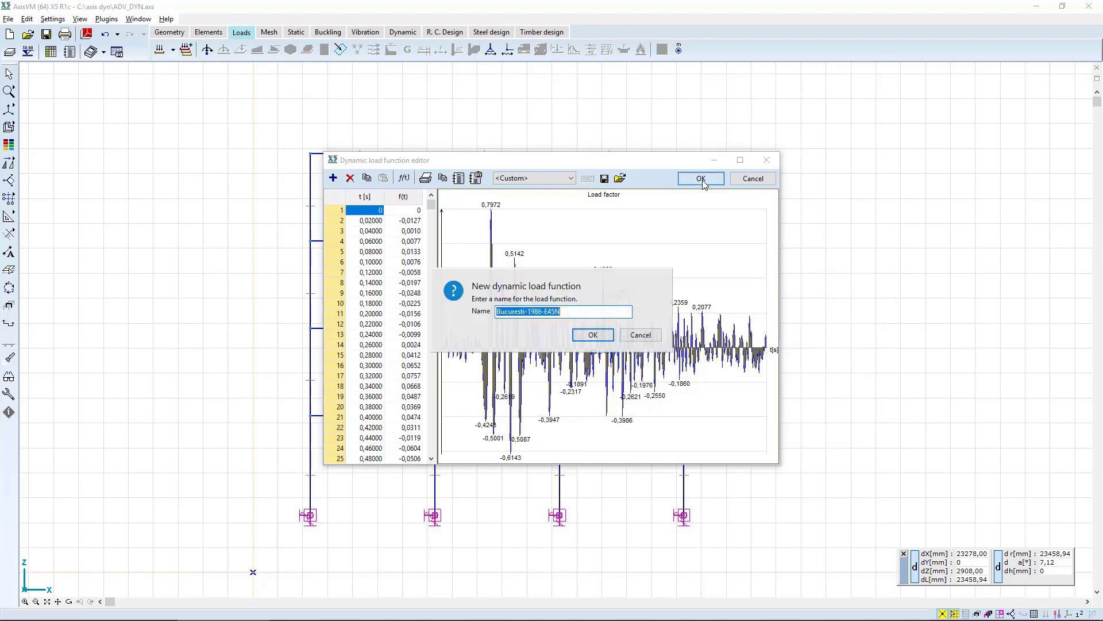
left_click(591, 336)
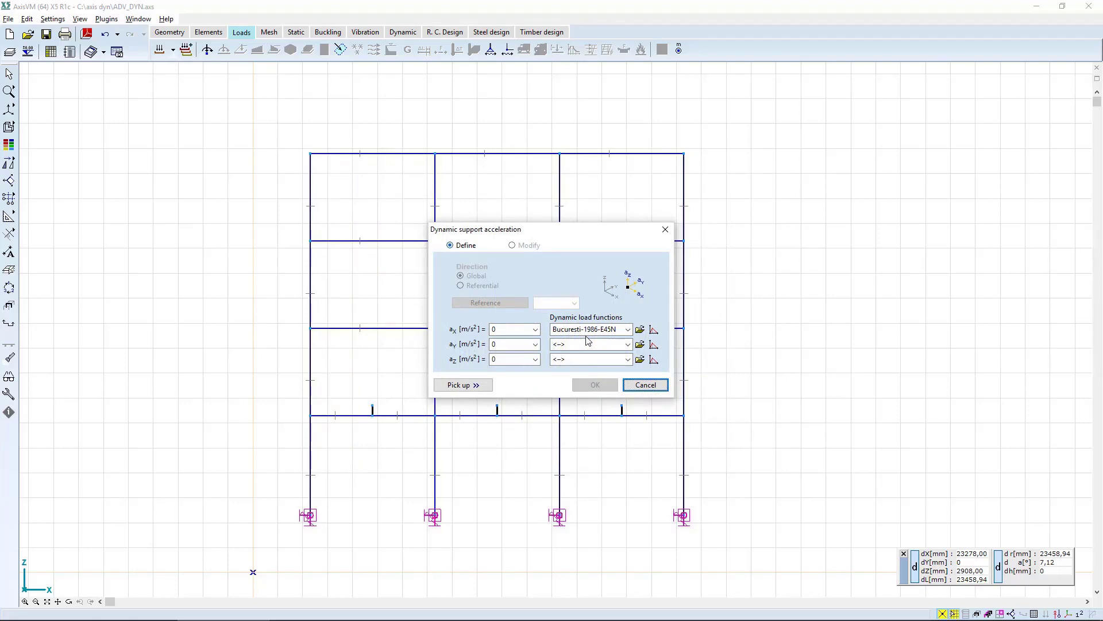
Set the X-direction support acceleration to 1 m/s² and apply it to the selected base supports.
left_click(502, 328)
type("1")
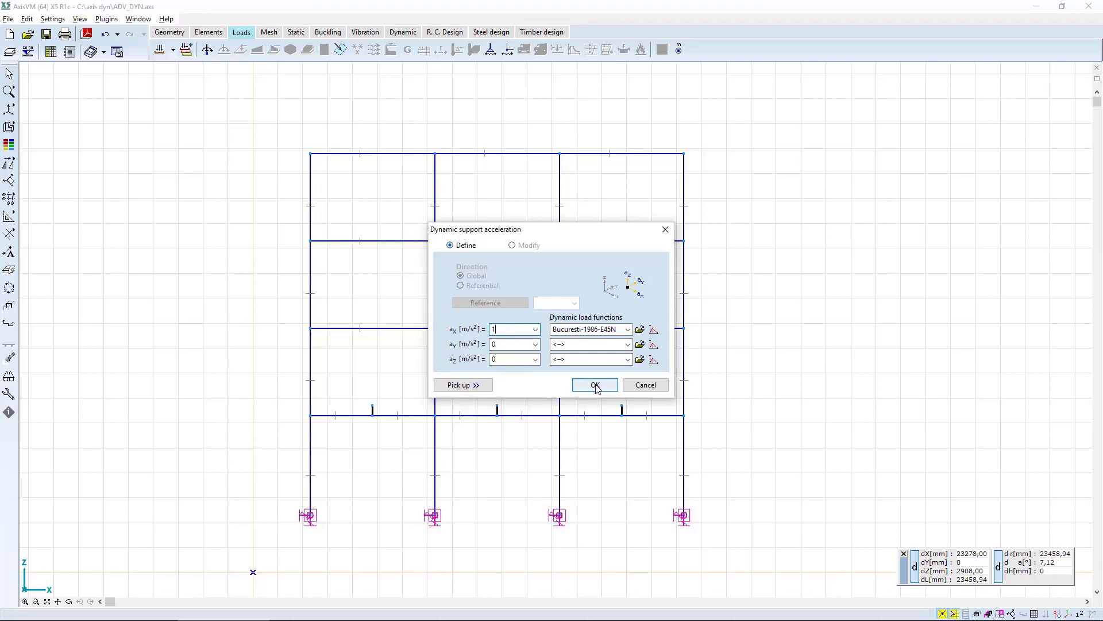
left_click(596, 386)
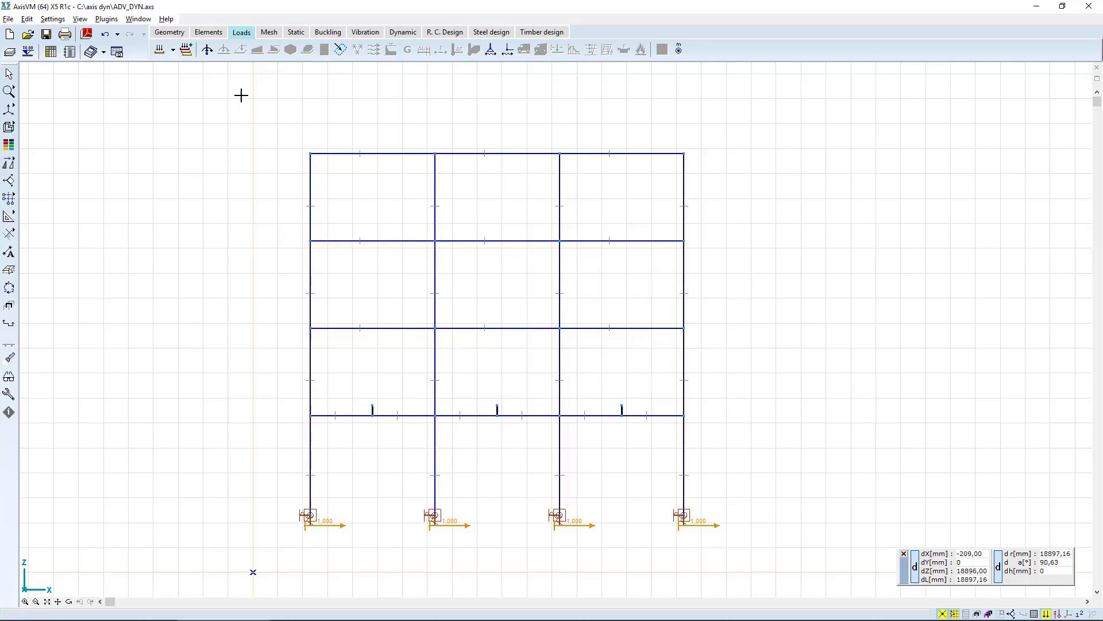
Switch to the DYN-SIN load case and select the four base support nodes for a dynamic support acceleration.
left_click(175, 50)
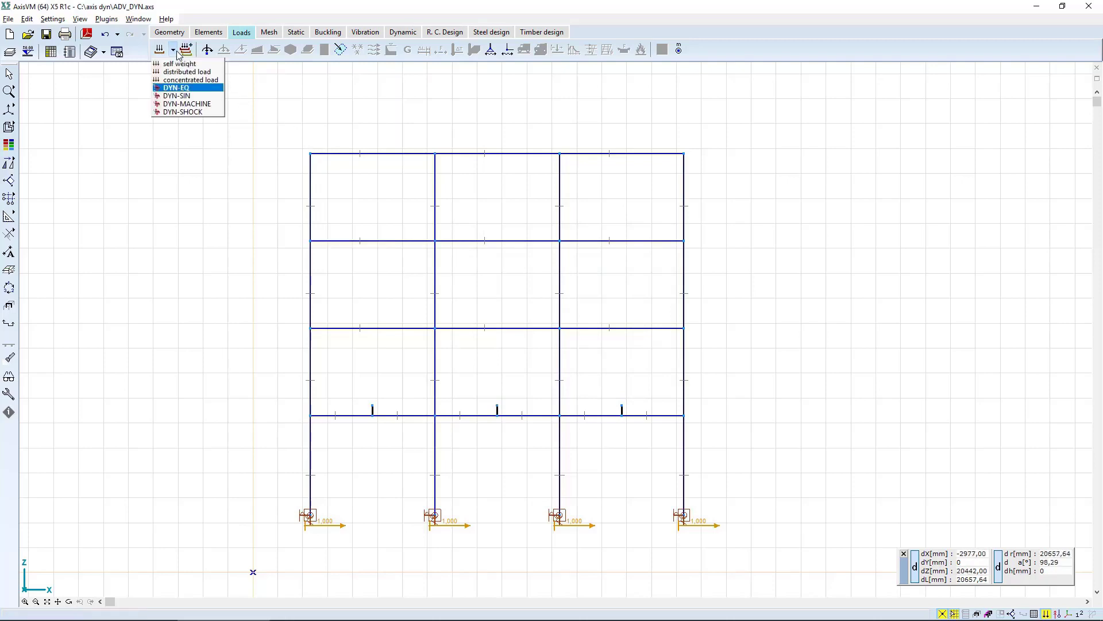
left_click(173, 96)
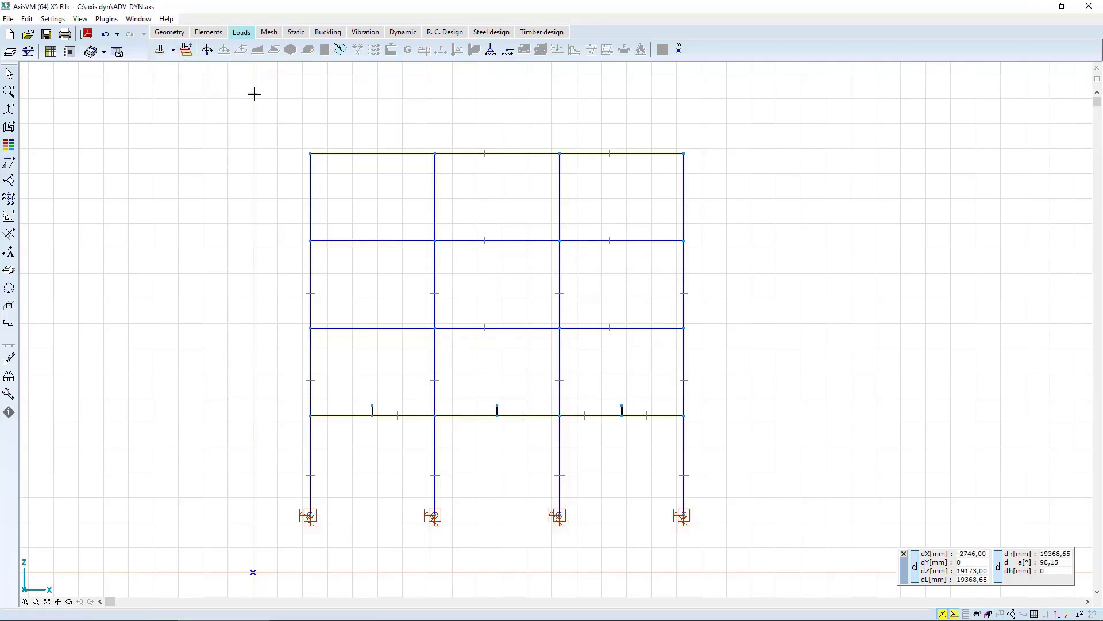
left_click(491, 50)
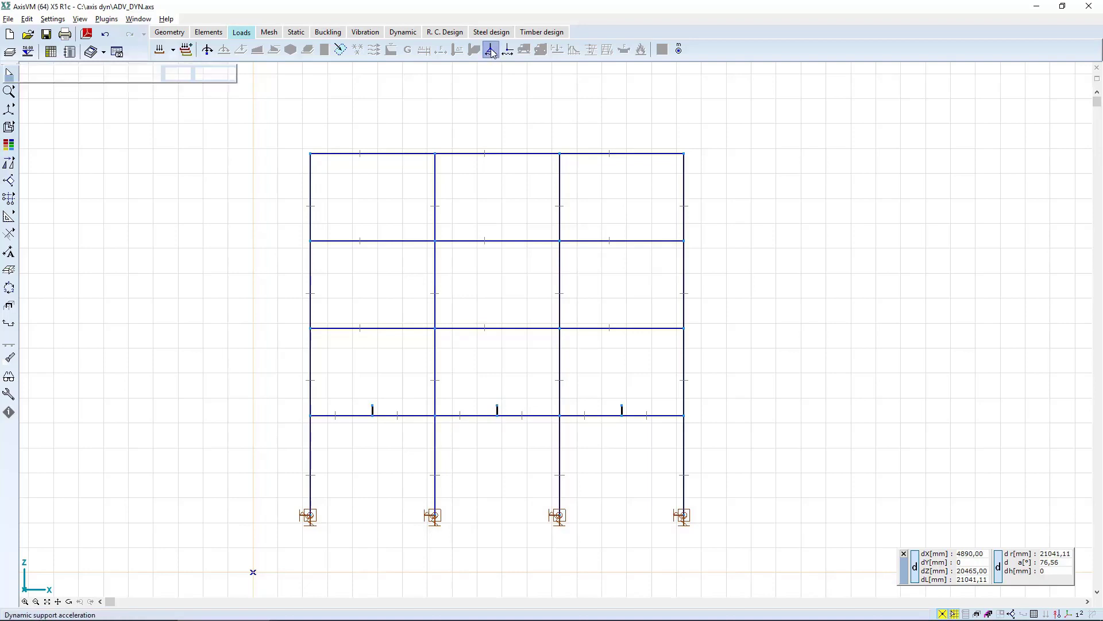
mouse_move(271, 522)
left_mouse_down()
mouse_move(615, 471)
mouse_move(753, 496)
left_mouse_up()
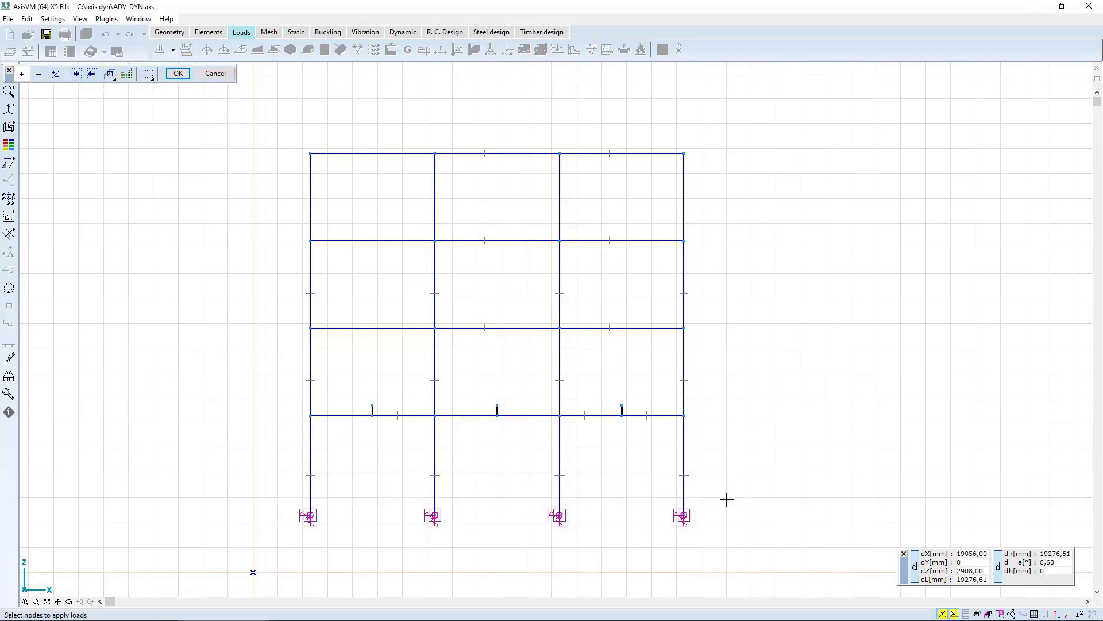
key("Return")
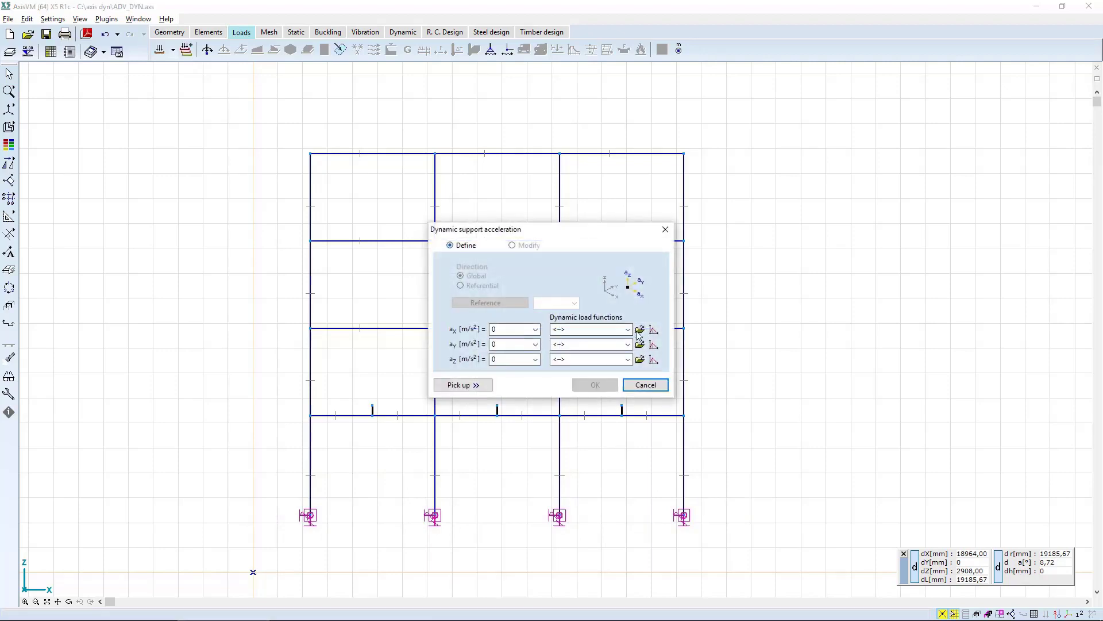
Create an X-direction load function named SIN from the formula sin(,5*6,28*t), with a 0,01 s time step and 10 s maximum time.
left_click(638, 330)
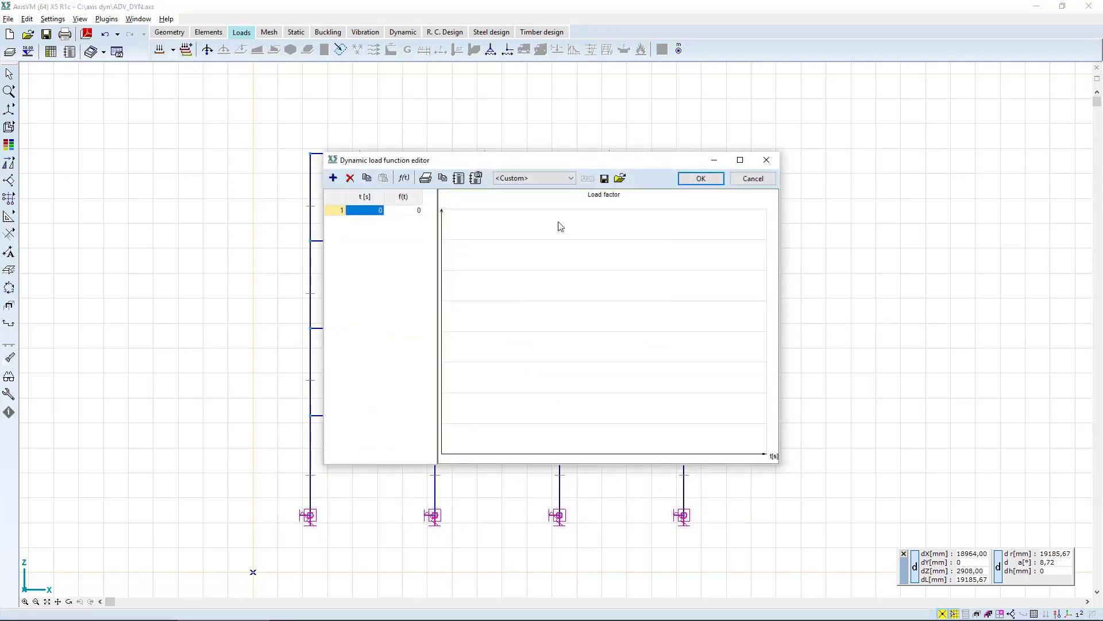
left_click(404, 179)
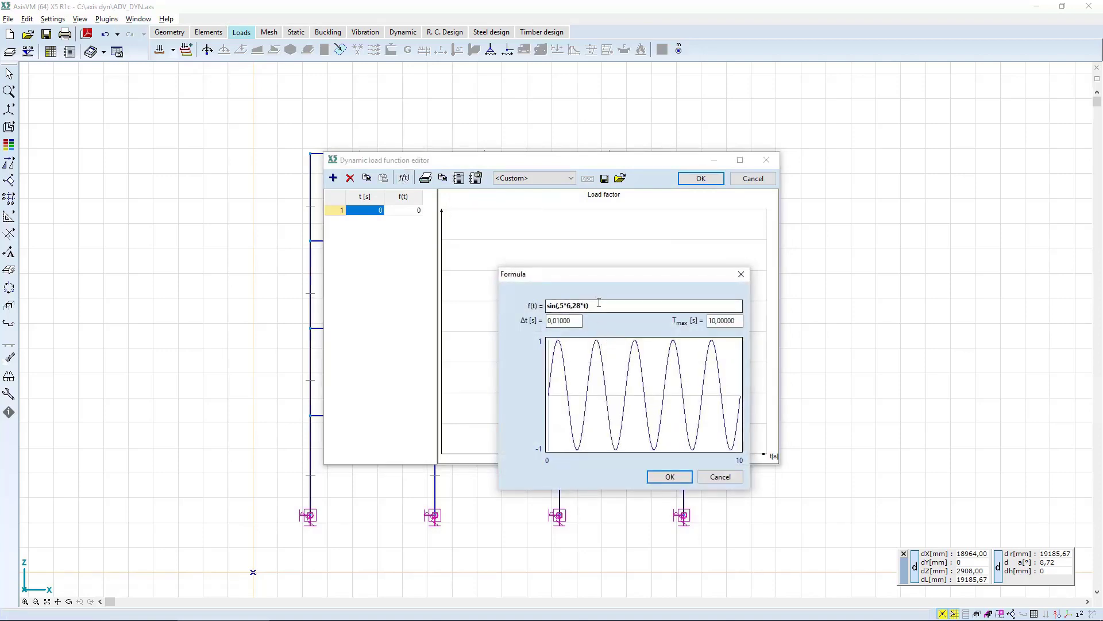
left_click(598, 305)
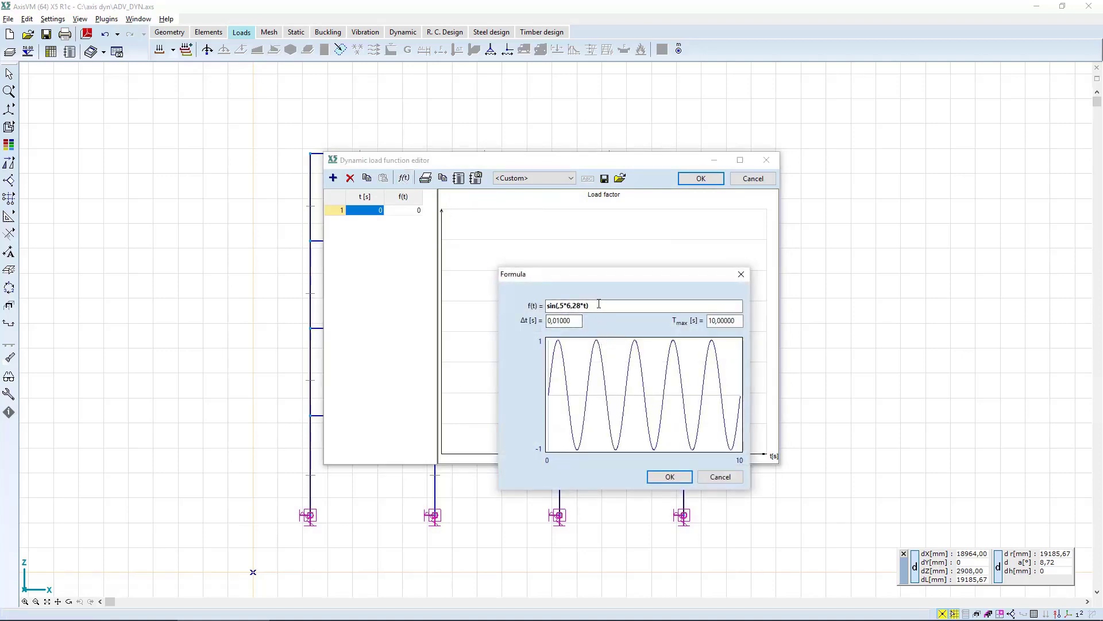
double_click(557, 305)
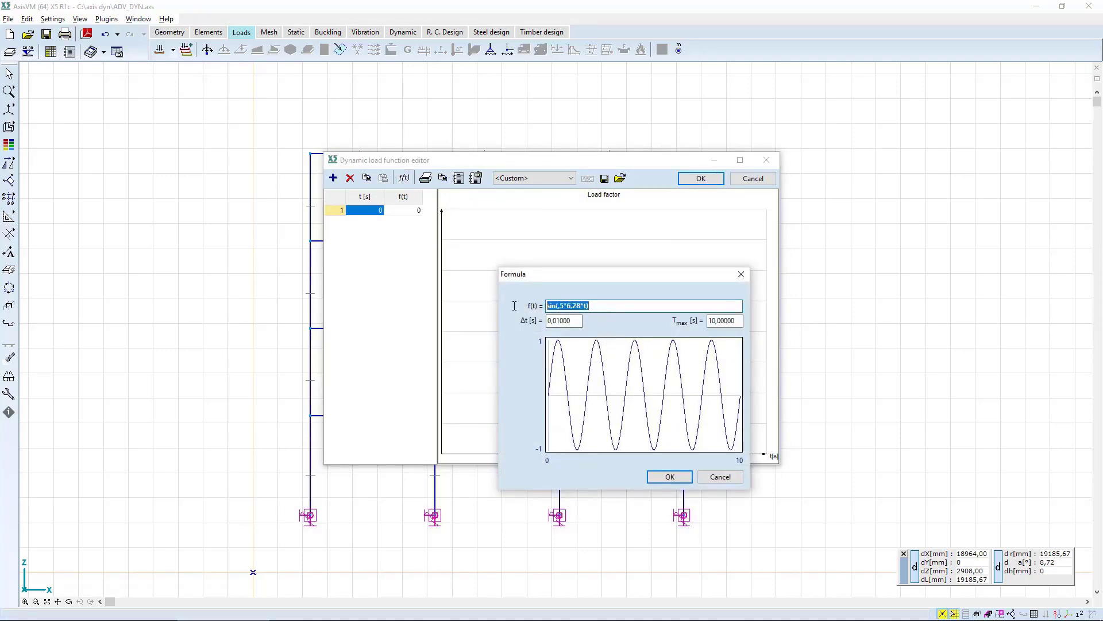
double_click(569, 322)
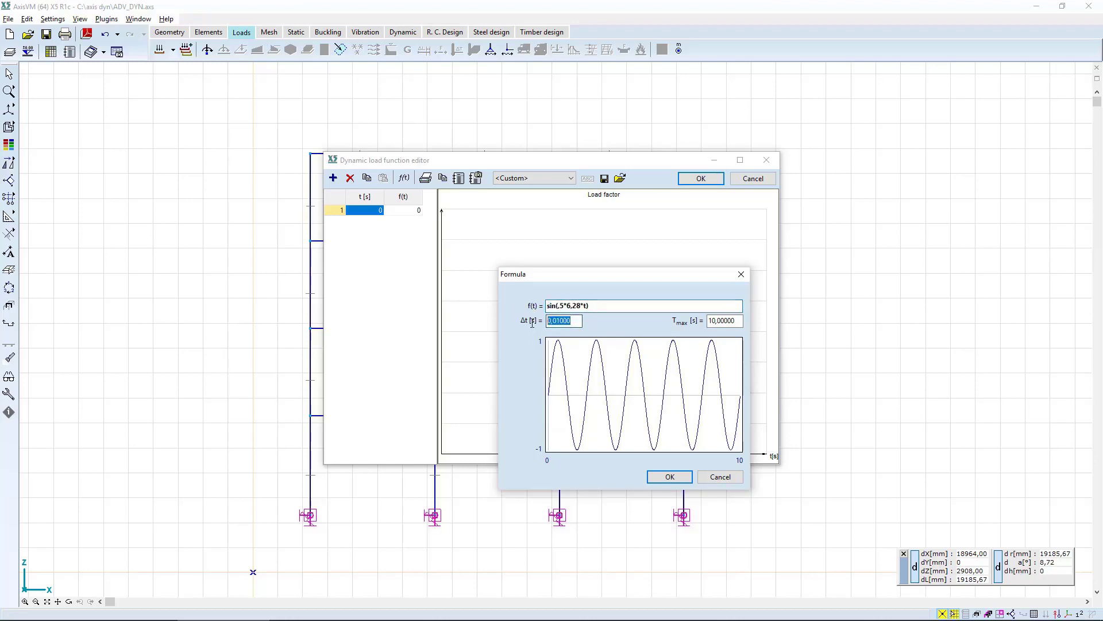
double_click(723, 320)
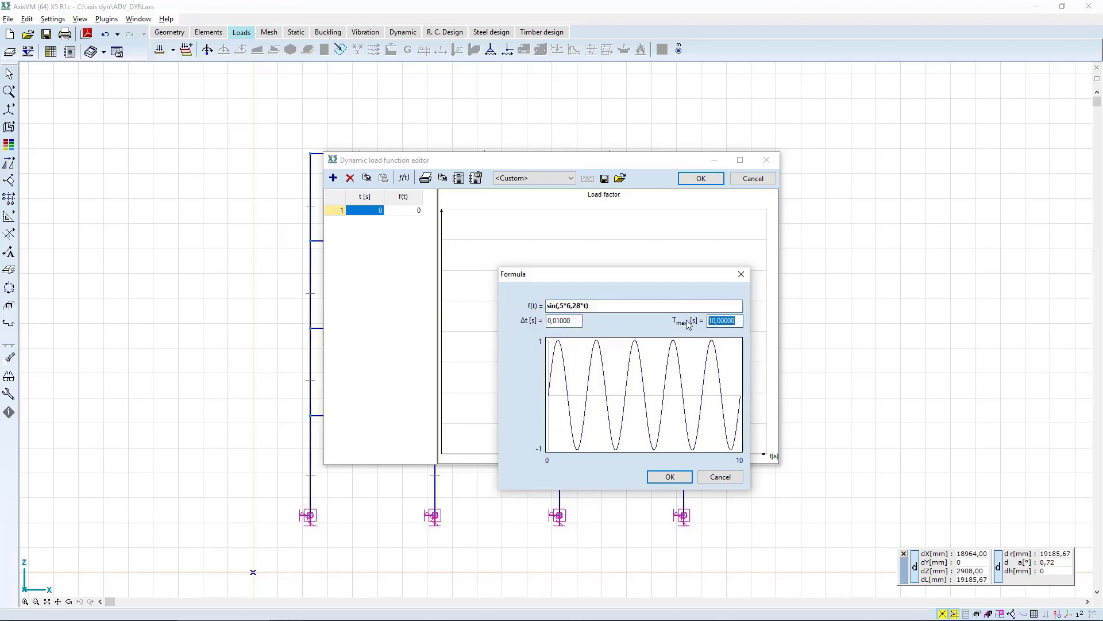
left_click(669, 476)
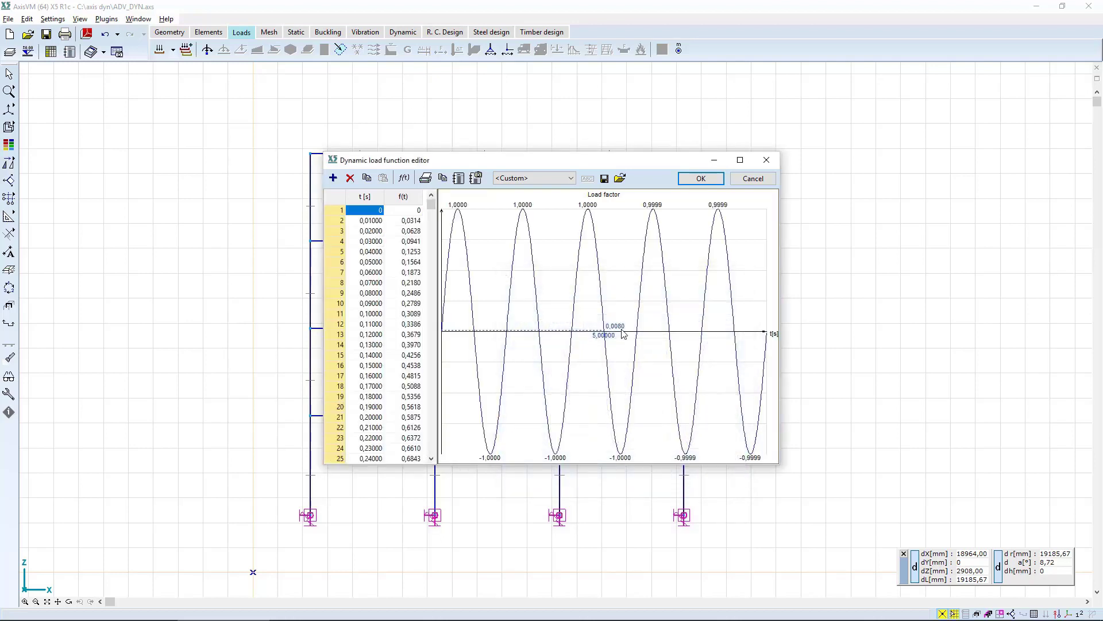
left_click(711, 183)
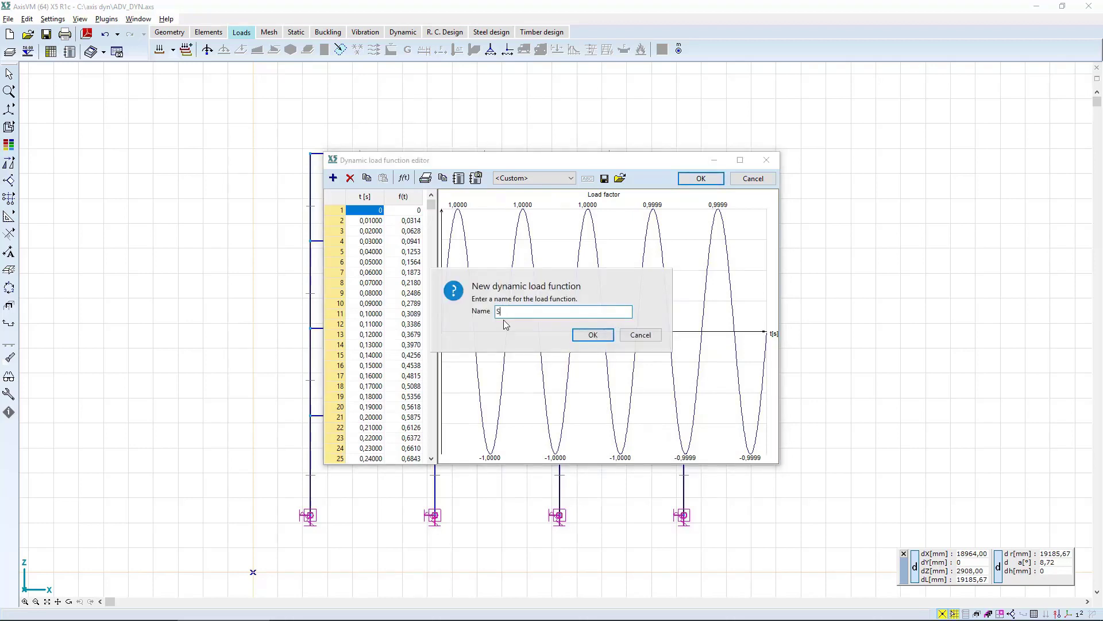
key("Return")
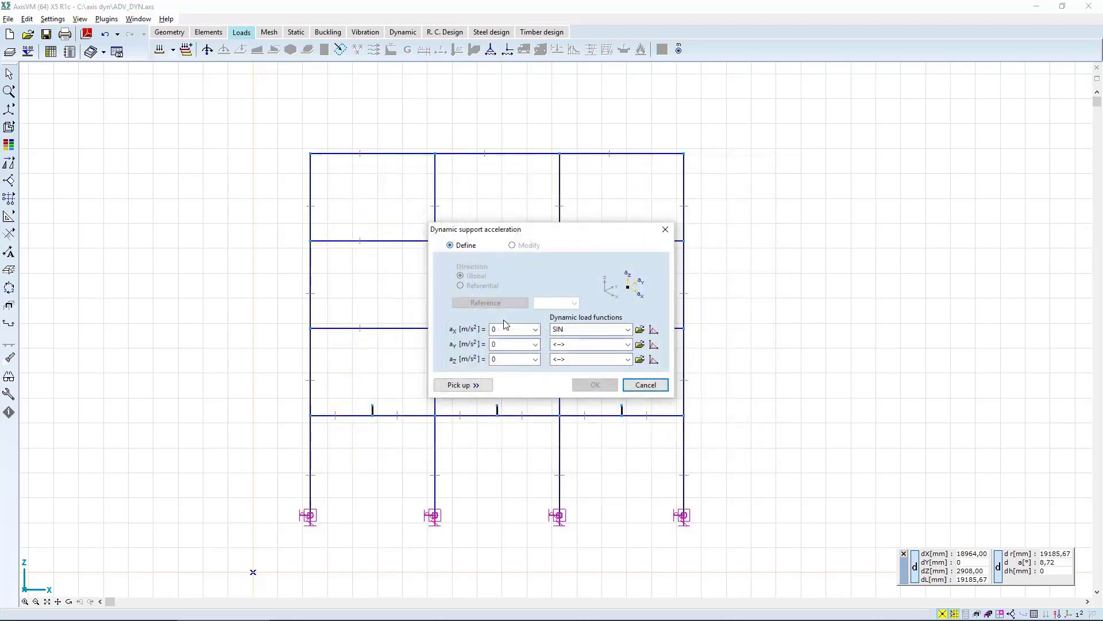
Set the X-direction support acceleration to 0,75 m/s² and apply it to the base supports in DYN-SIN.
left_click(504, 330)
type("0,75")
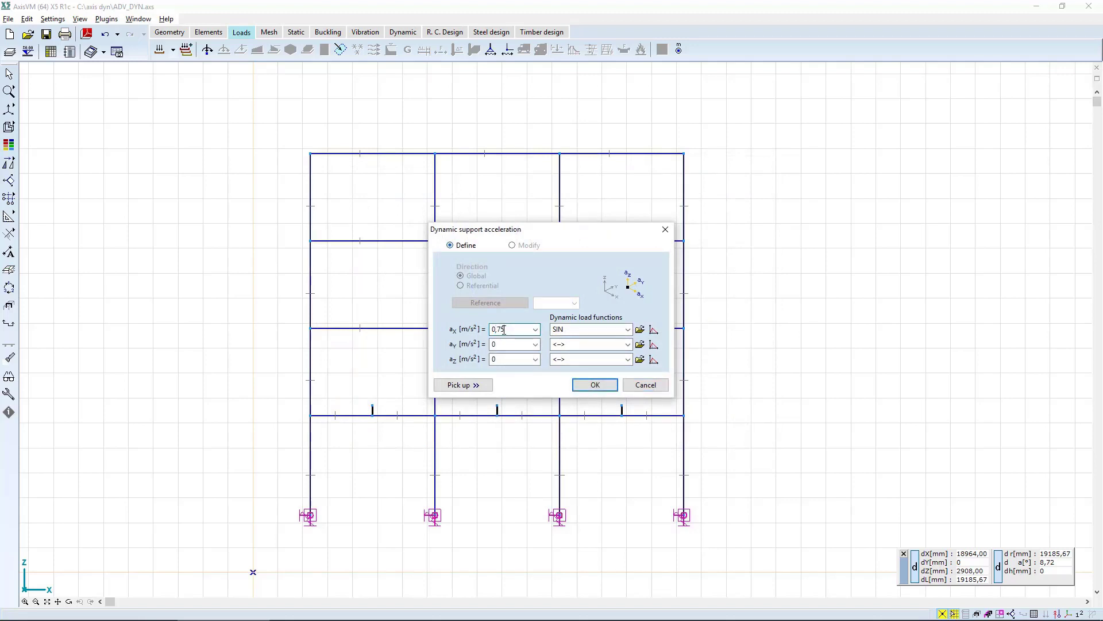
left_click(595, 385)
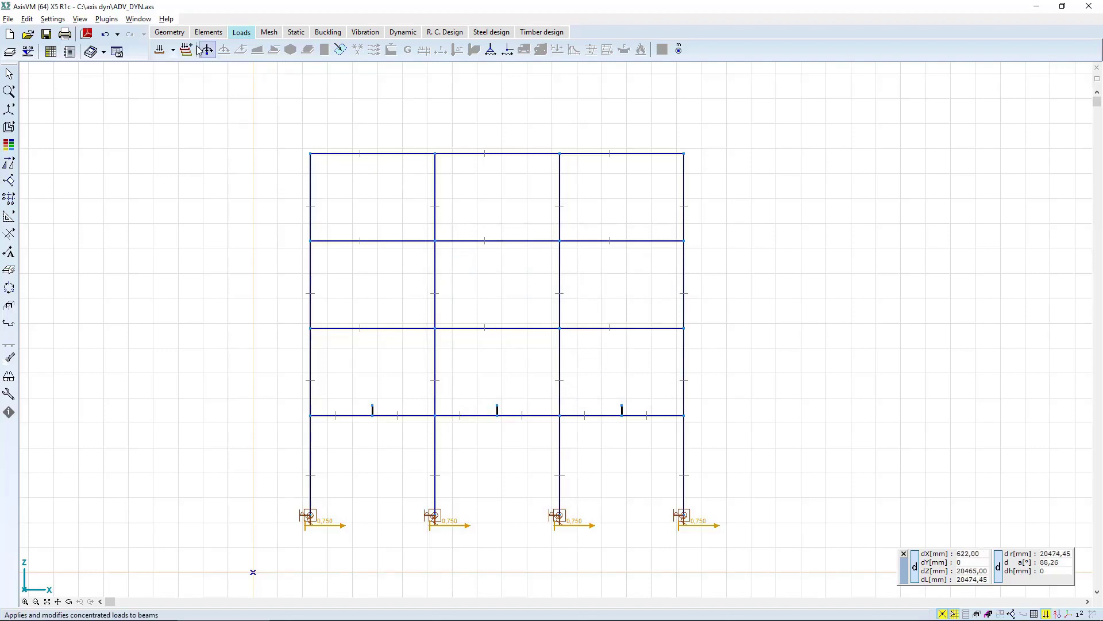
Switch to the DYN-MACHINE load case and select the top nodes of the three short stubs on the lowest beams for dynamic nodal loads.
left_click(173, 50)
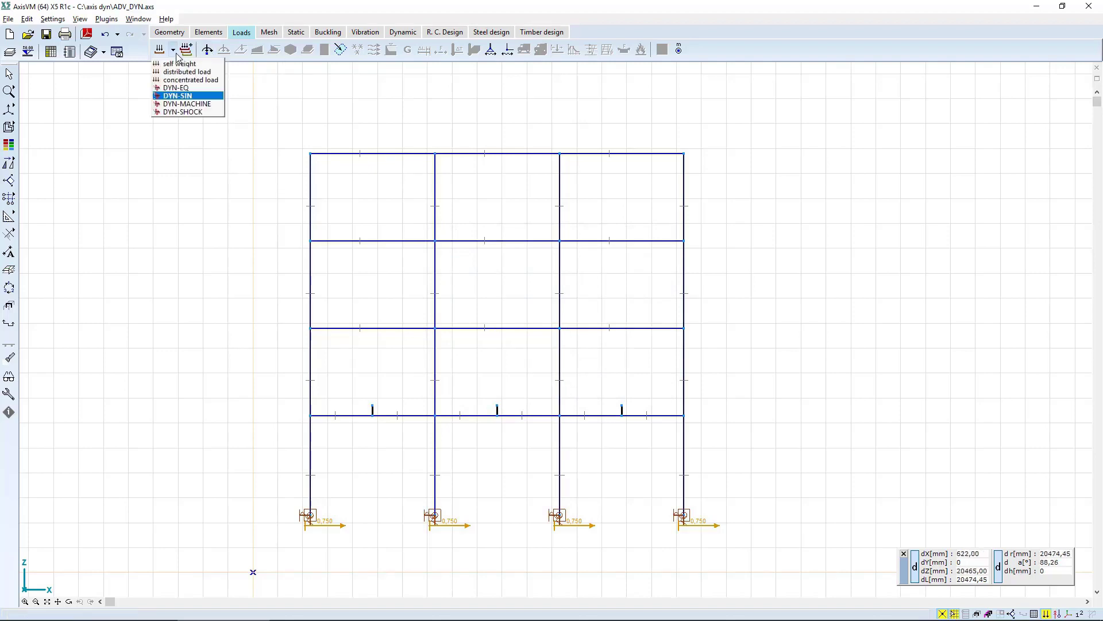
left_click(174, 103)
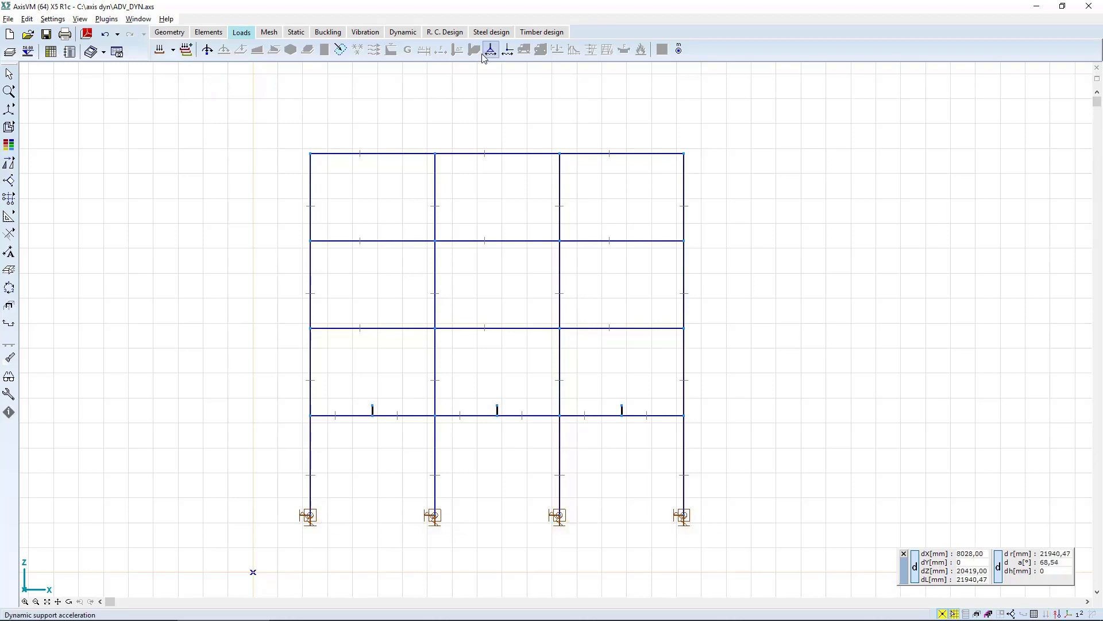
left_click(207, 51)
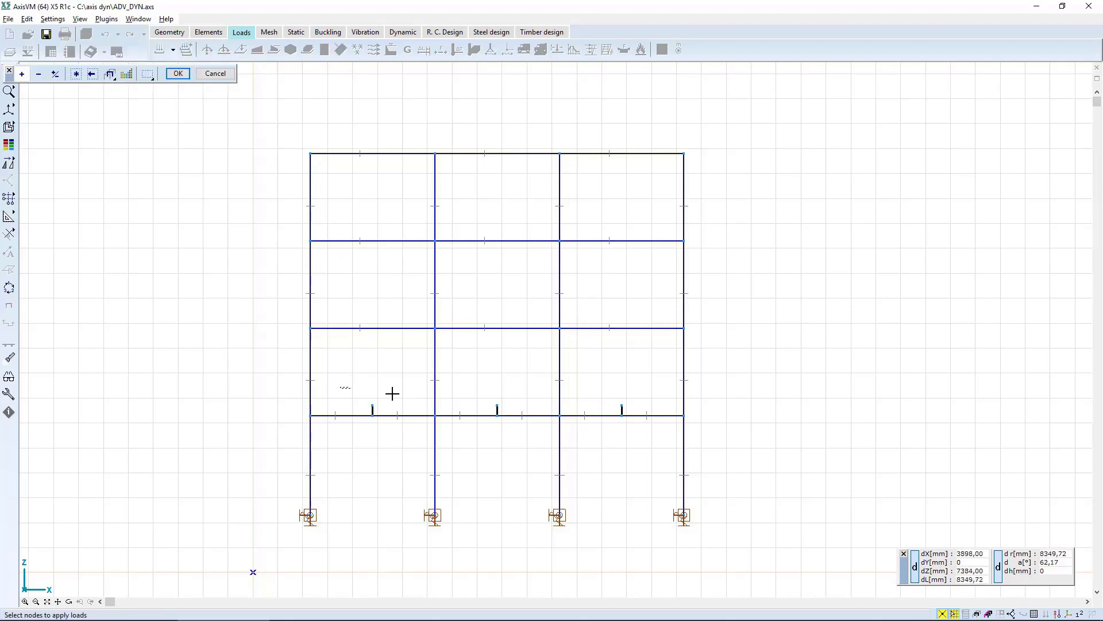
left_click_drag(392, 393, 642, 408)
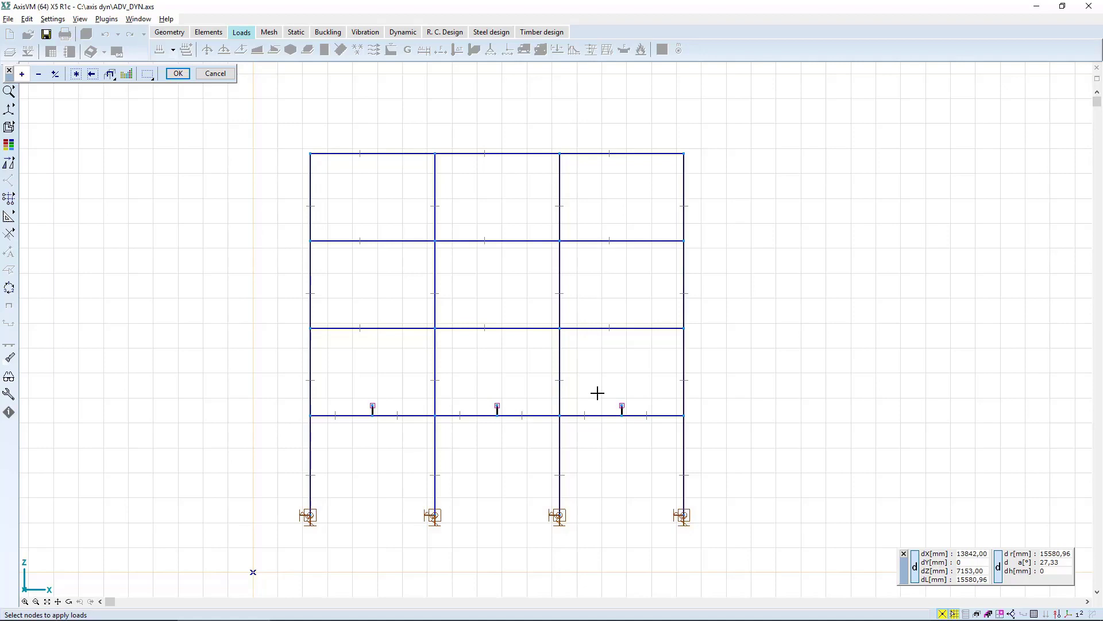
key("Return")
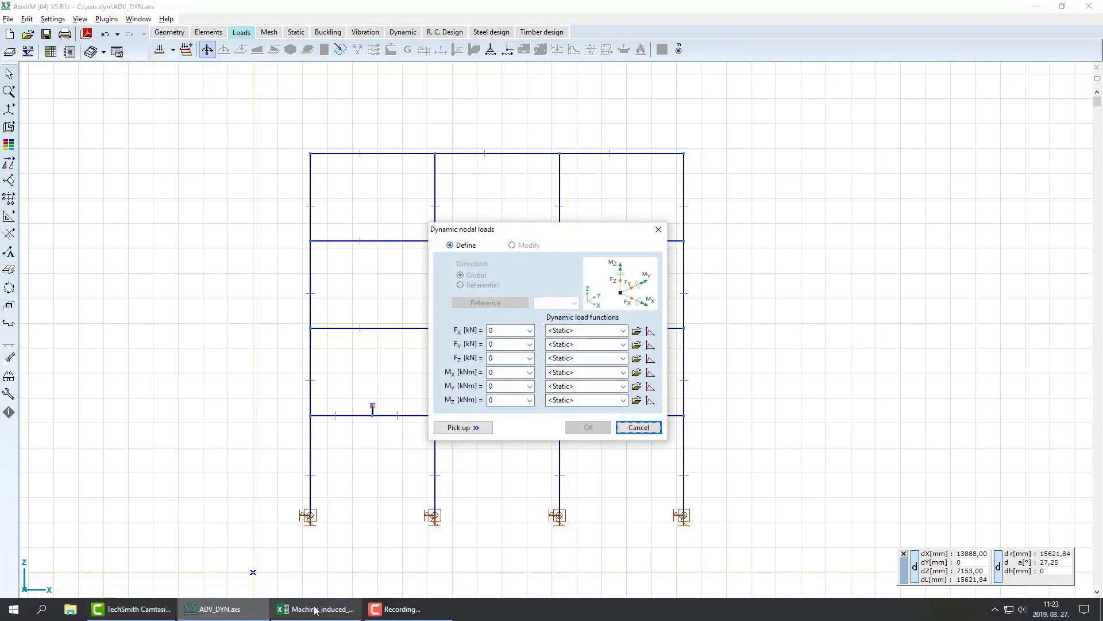
Switch to the Machine_induced_vibration workbook in Excel and examine the time and COS load factor columns for the z direction.
left_click(317, 611)
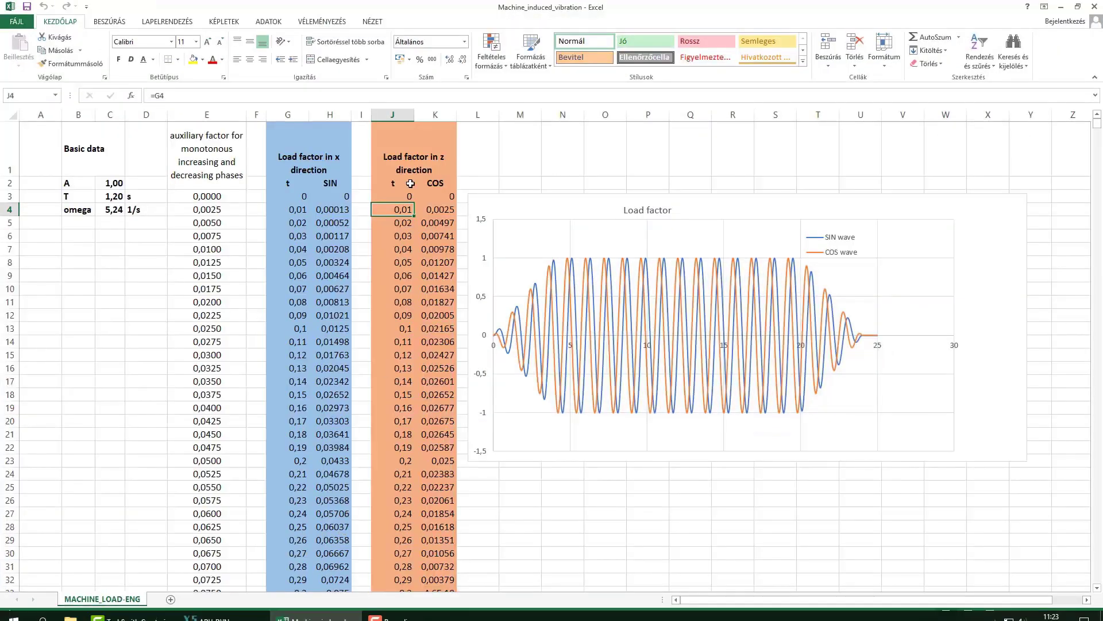
left_click(406, 196)
left_click(438, 197)
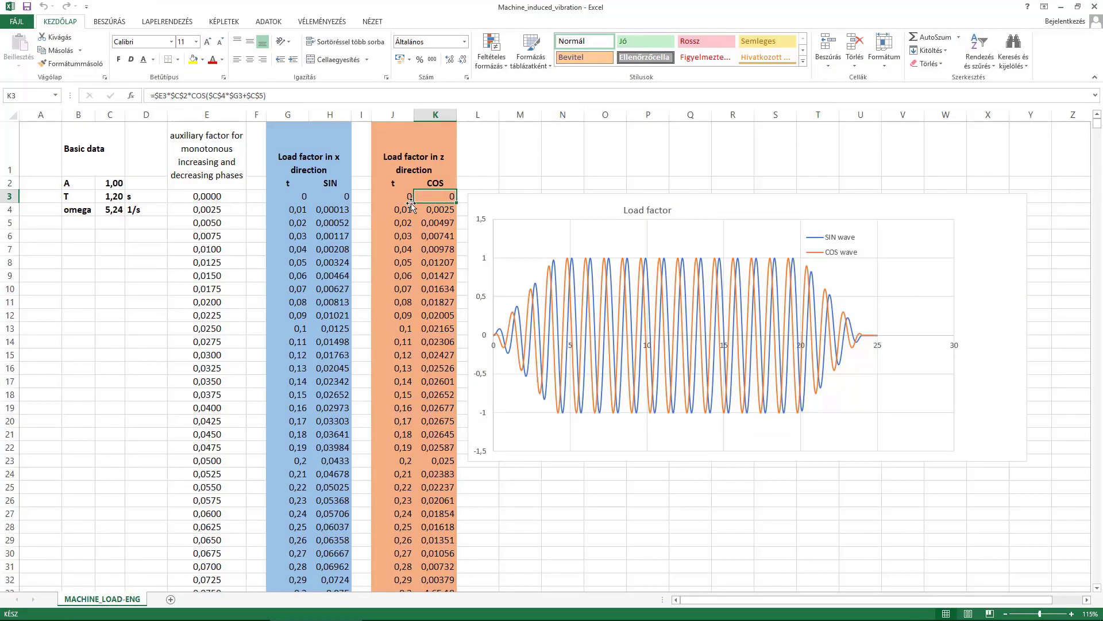
left_click(401, 210)
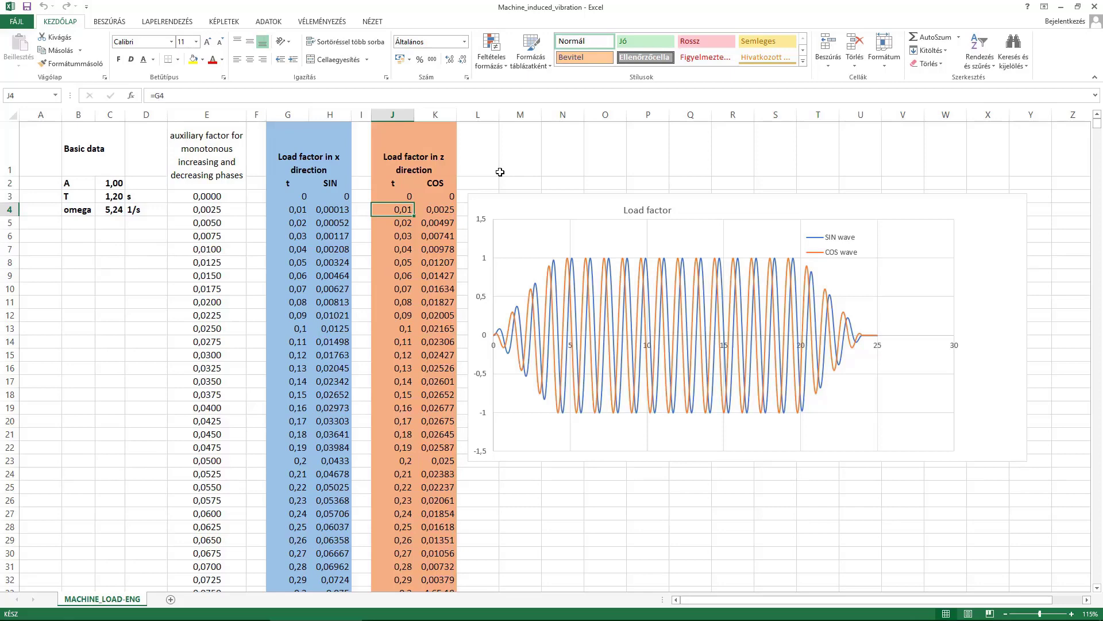
Copy the z-direction time and COS values from row 4 down to the last row, and return to AxisVM.
key("shift+Right")
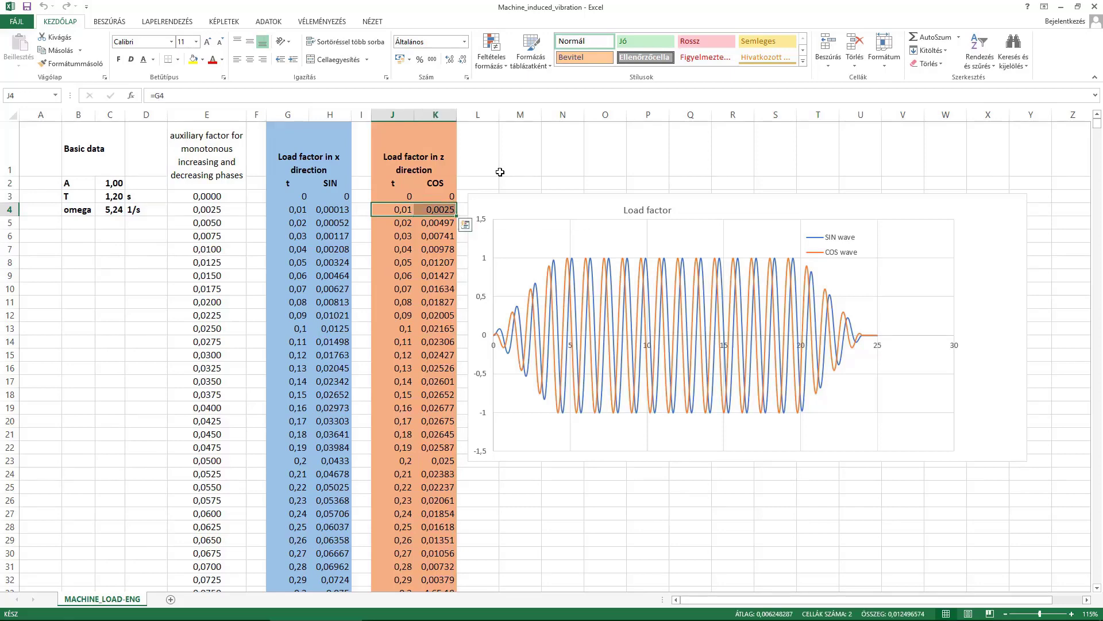
key("ctrl+shift+Down")
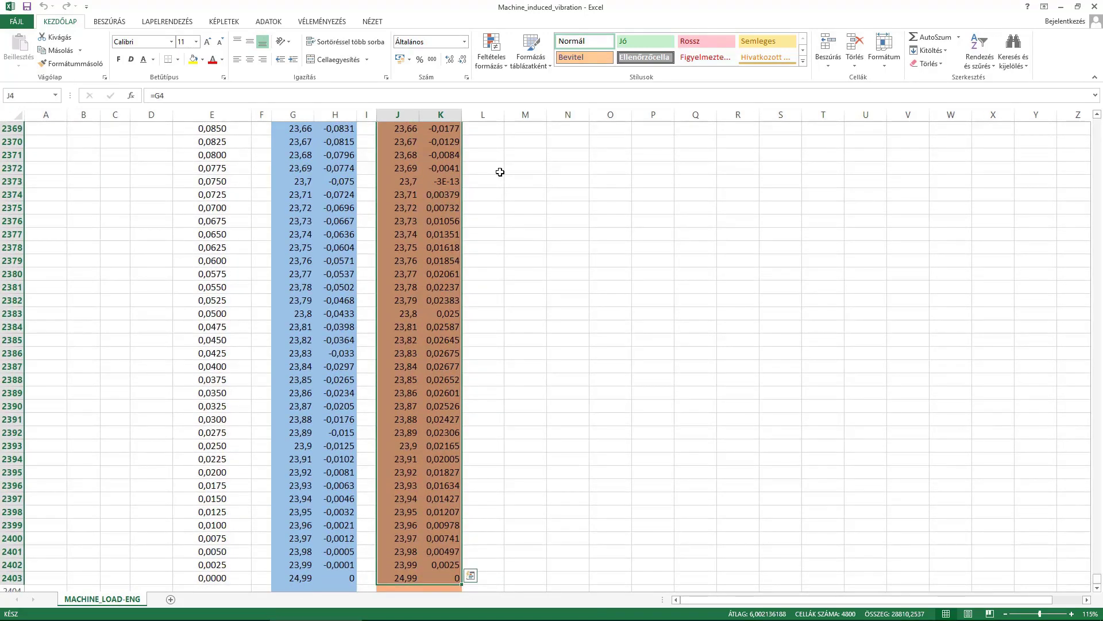
key("ctrl+c")
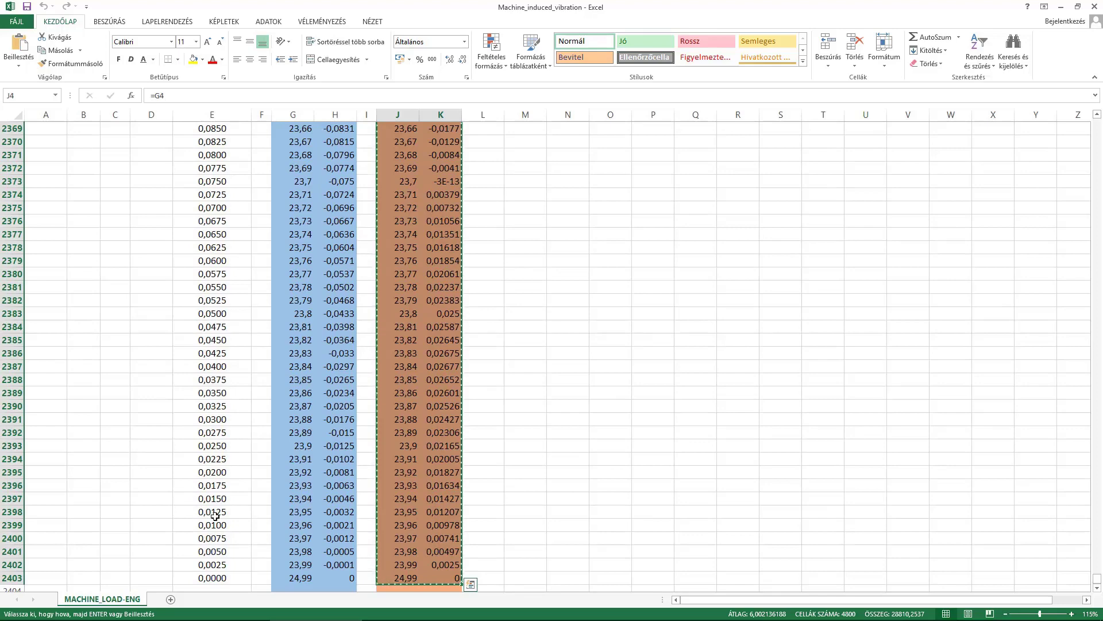
left_click(219, 608)
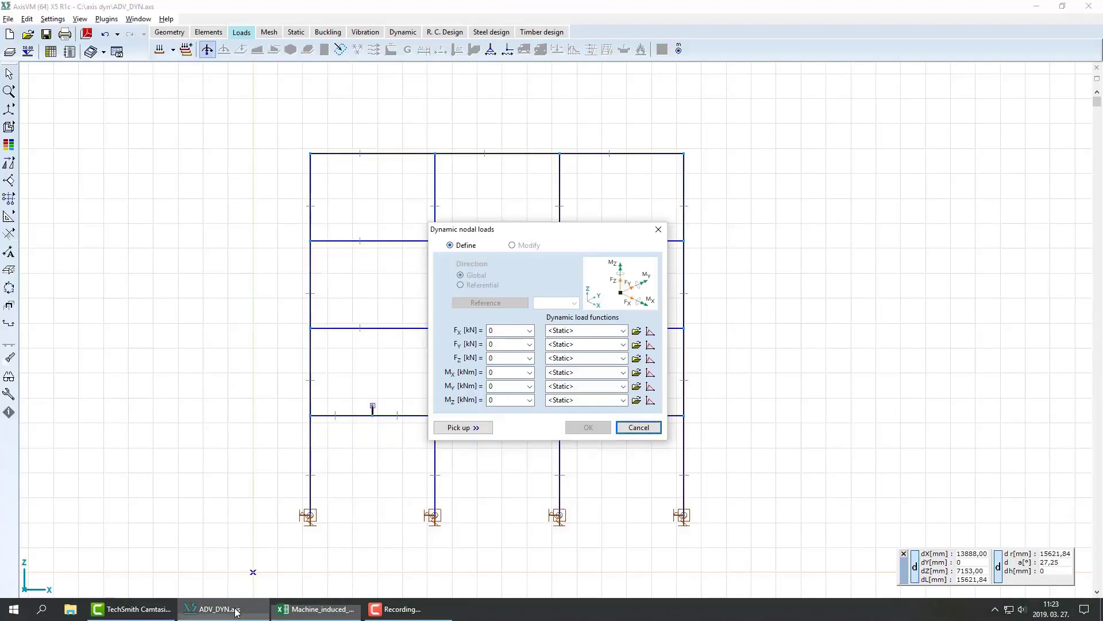
Create a dynamic load function for FX from the copied time and COS values and name it M_cos.
left_click(650, 331)
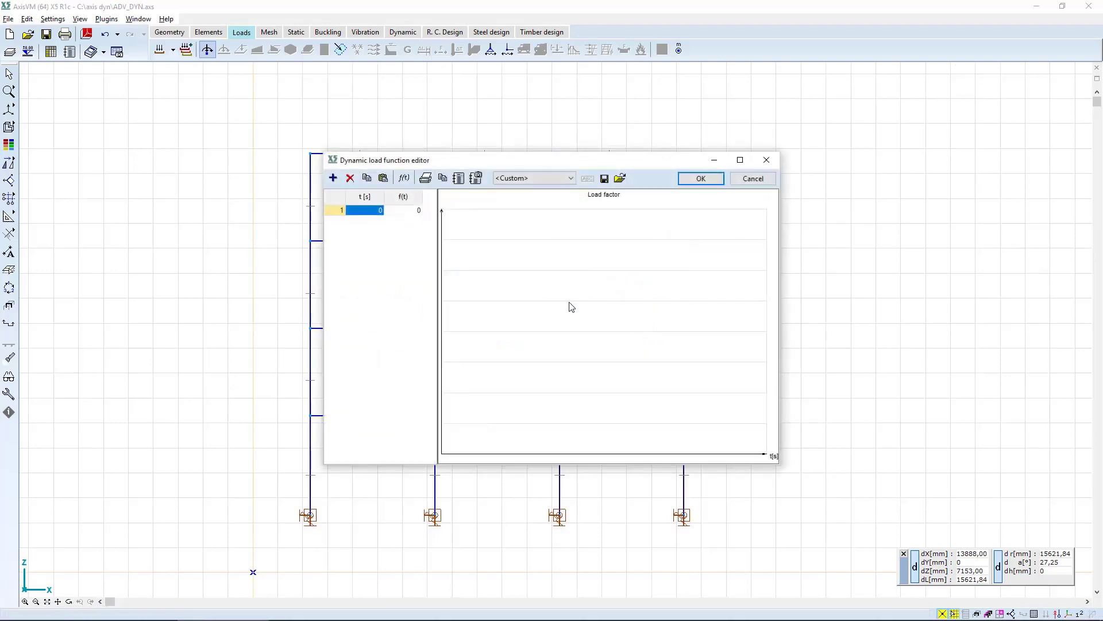
left_click(384, 178)
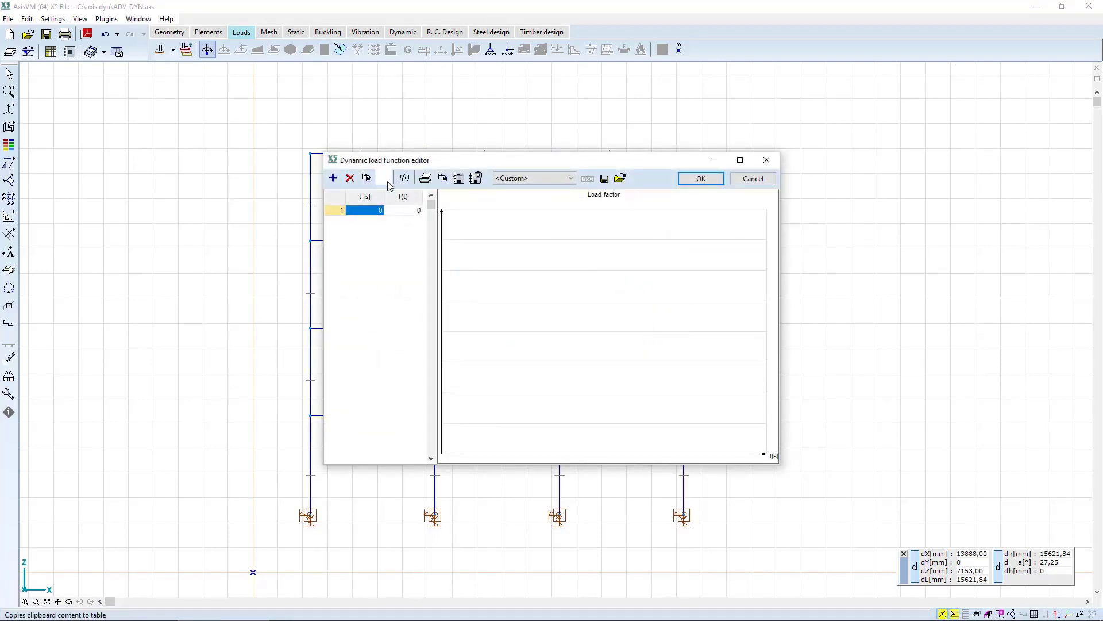
left_click(700, 179)
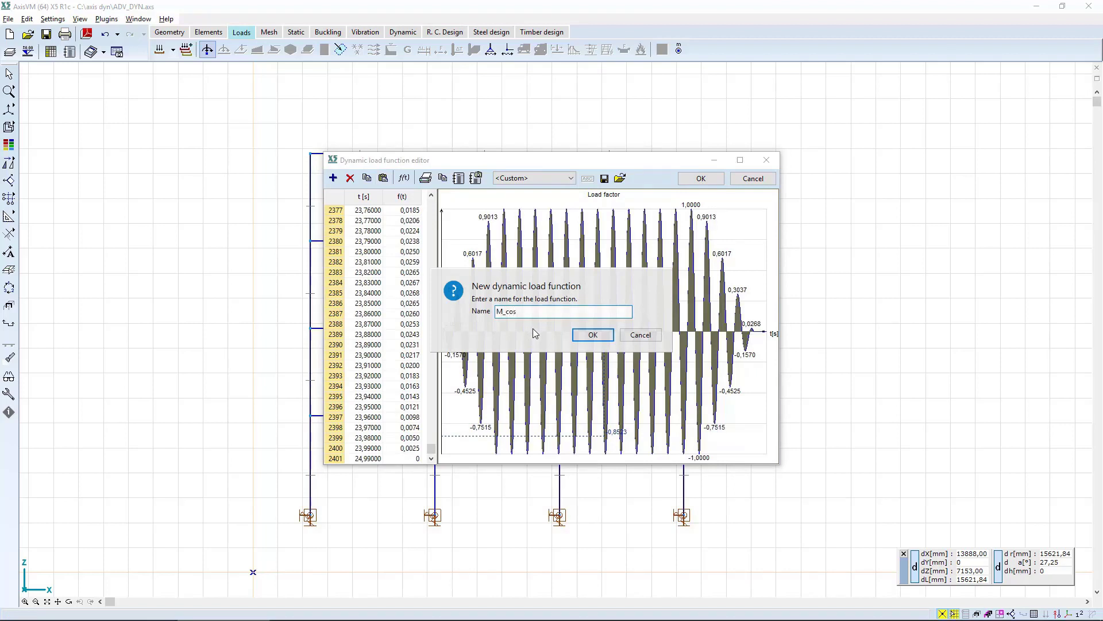
left_click(591, 334)
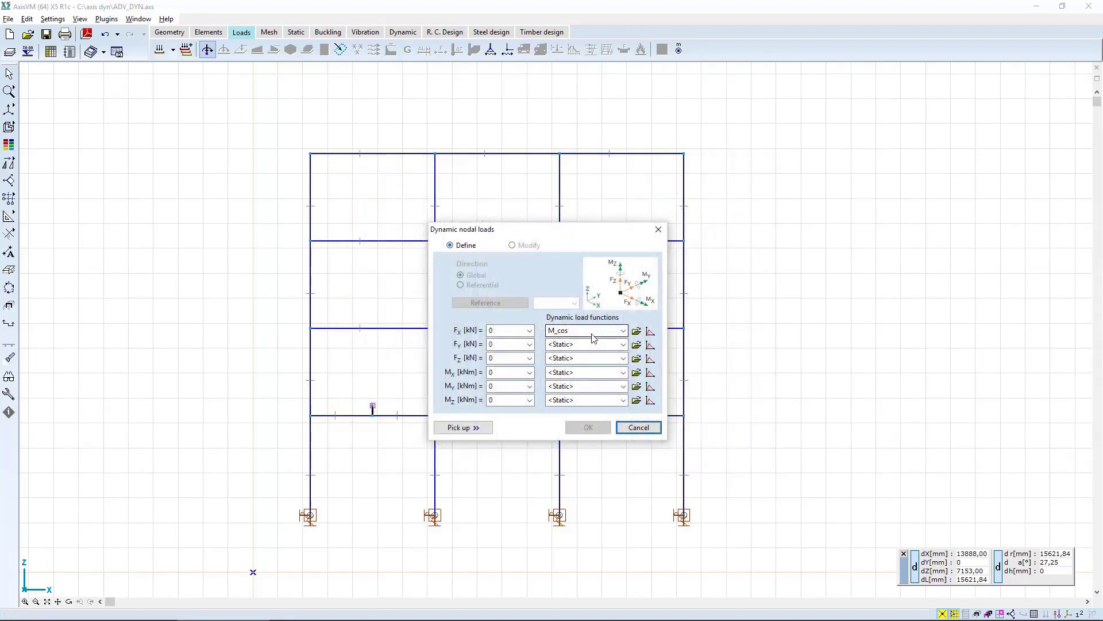
Open a new FZ load function, copy the x-direction time and SIN values from row 4 to the last row in Excel, and return to AxisVM.
left_click(651, 359)
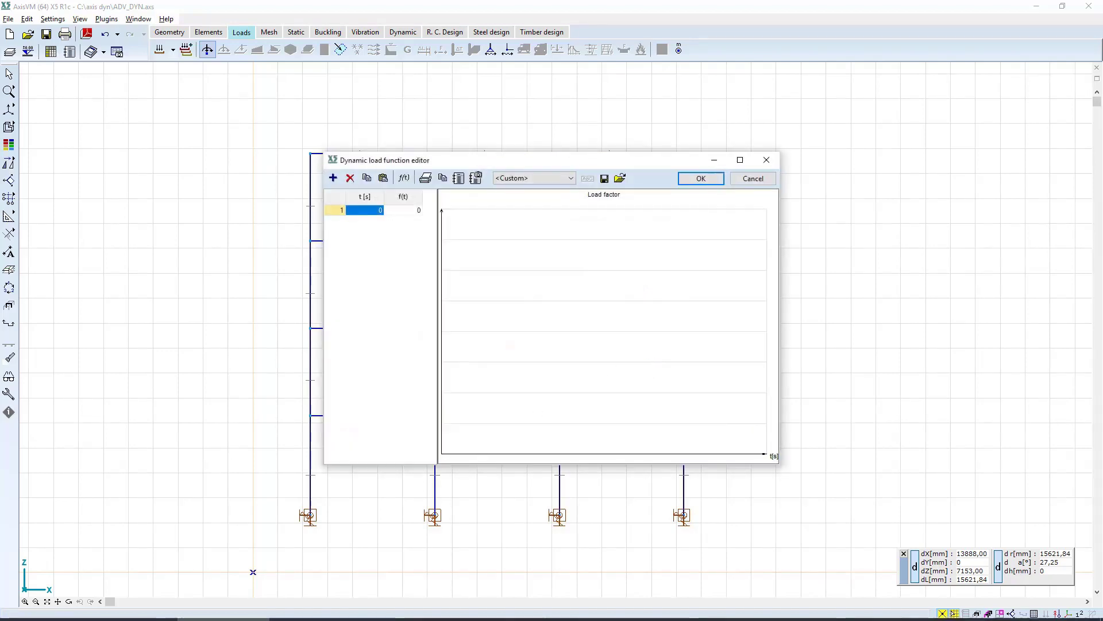
left_click(301, 610)
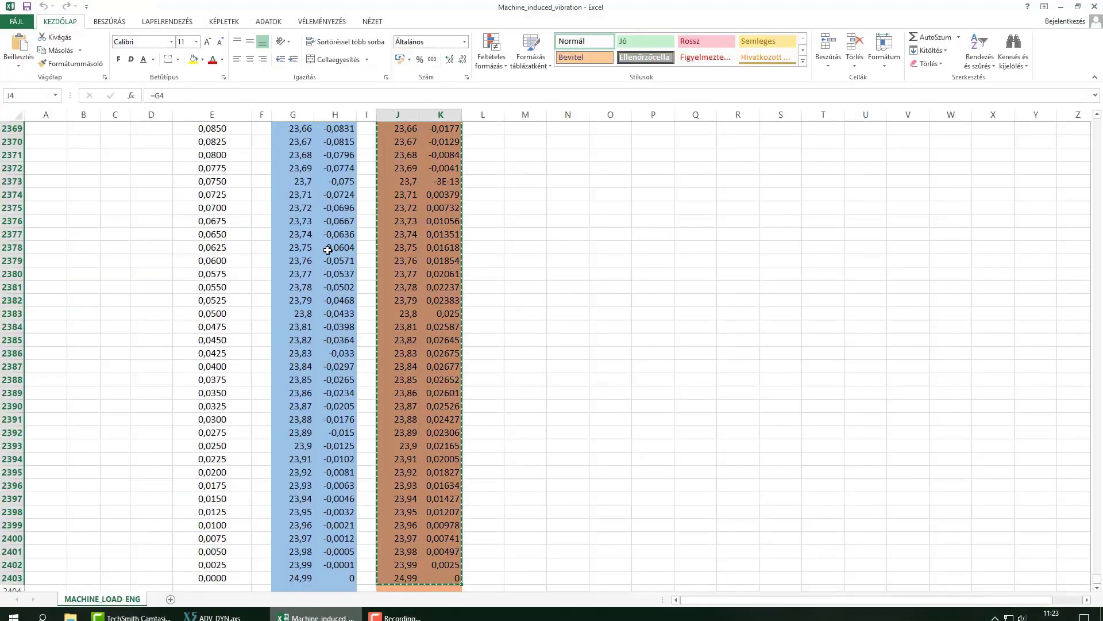
key("ctrl+Up")
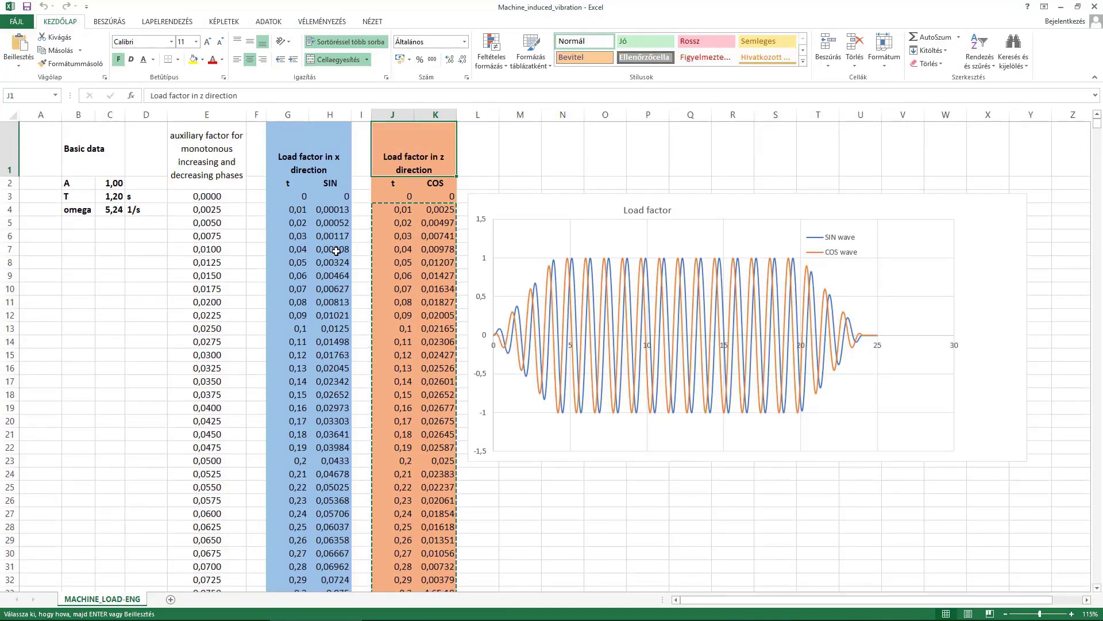
left_click(294, 209)
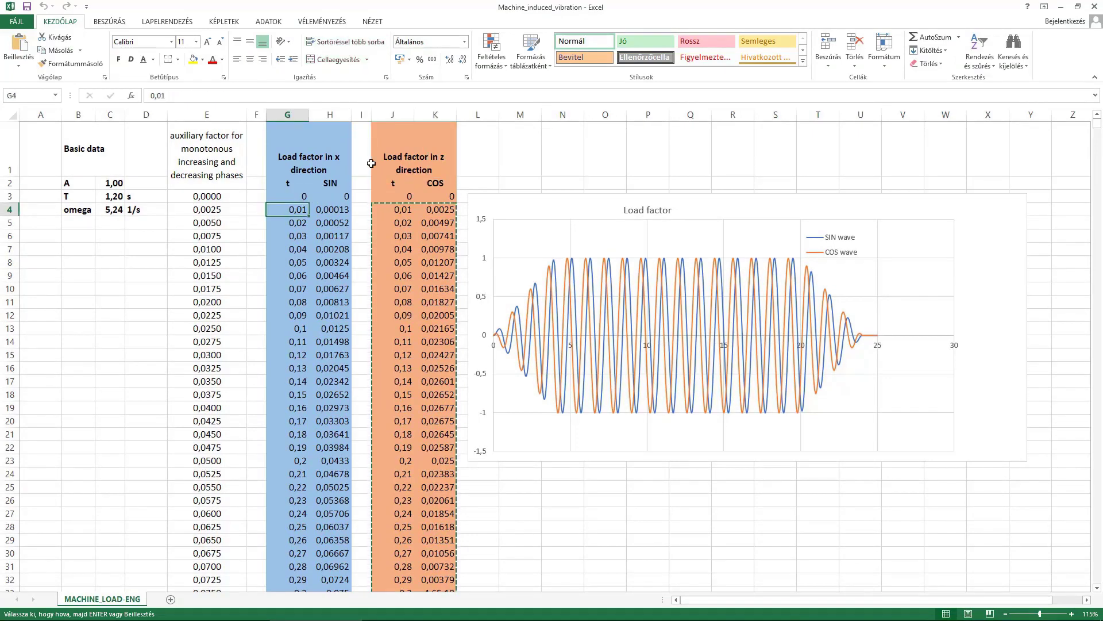
key("shift+Right")
key("ctrl+shift+Down")
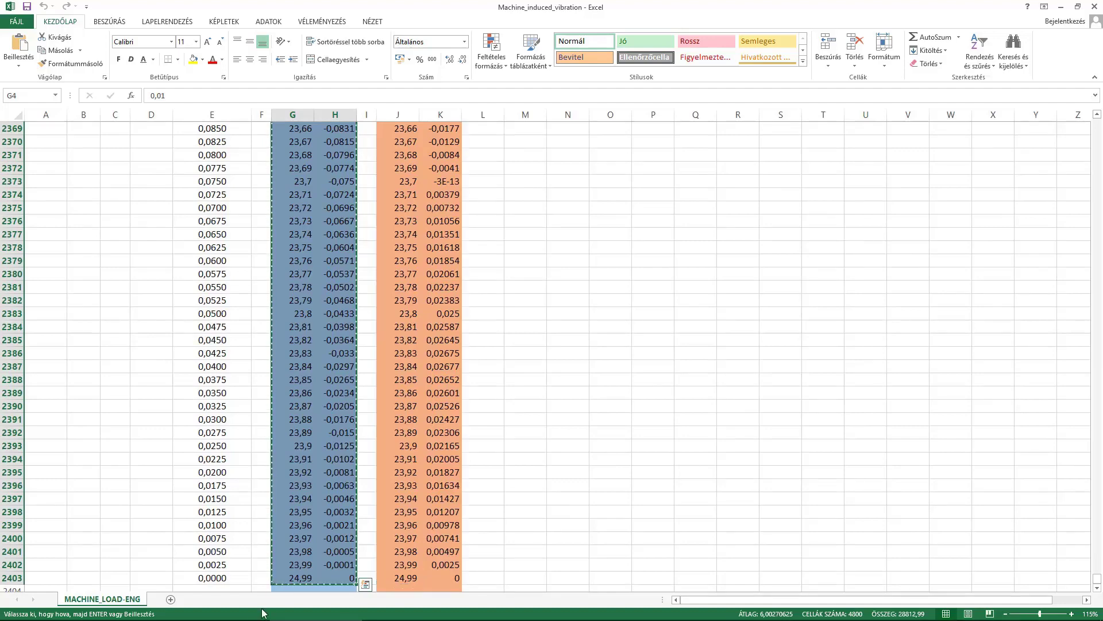
key("ctrl+c")
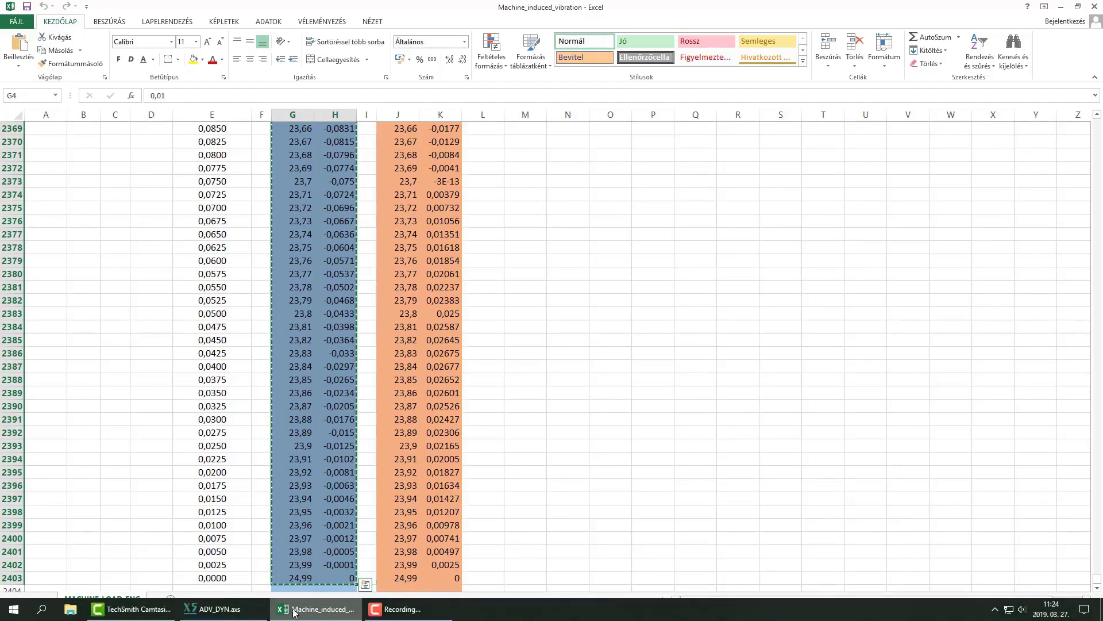
left_click(220, 609)
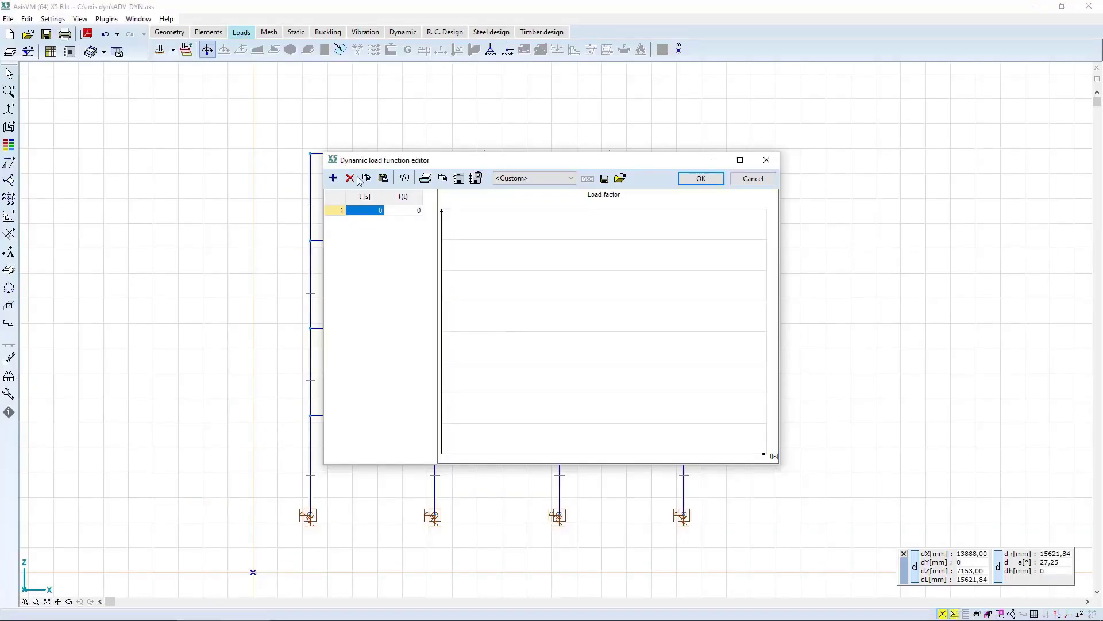
Paste the copied time and SIN values into the FZ load function and name it M_sin.
left_click(387, 181)
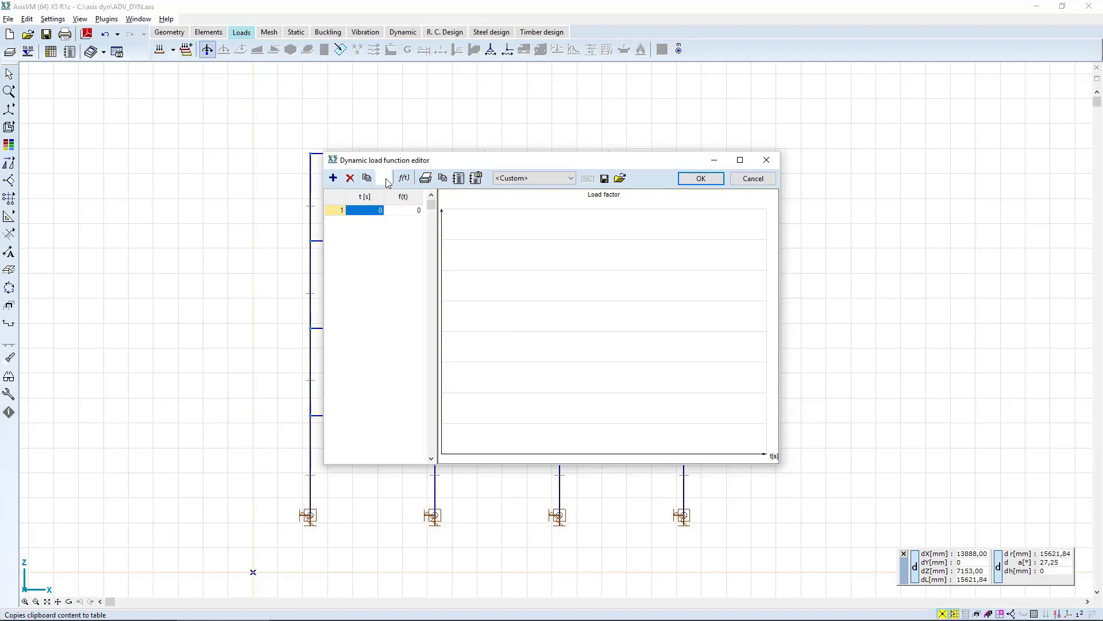
left_click(701, 180)
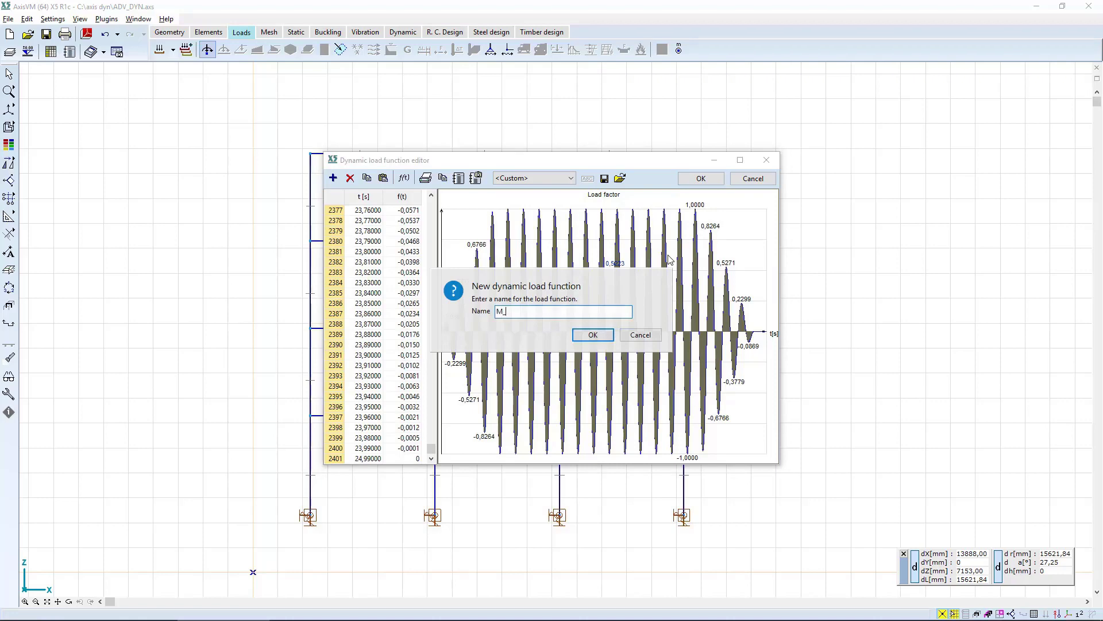
type("M_sin")
left_click(589, 335)
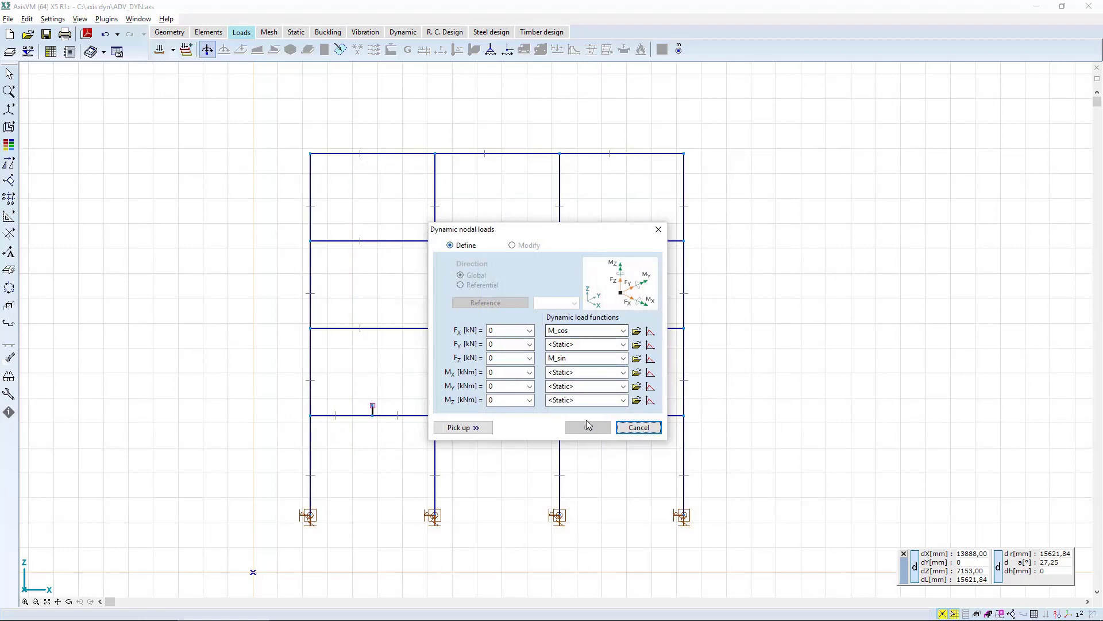
Set FX and FZ to 7 kN and apply the dynamic nodal loads to the selected stub nodes.
left_click(499, 329)
type("7")
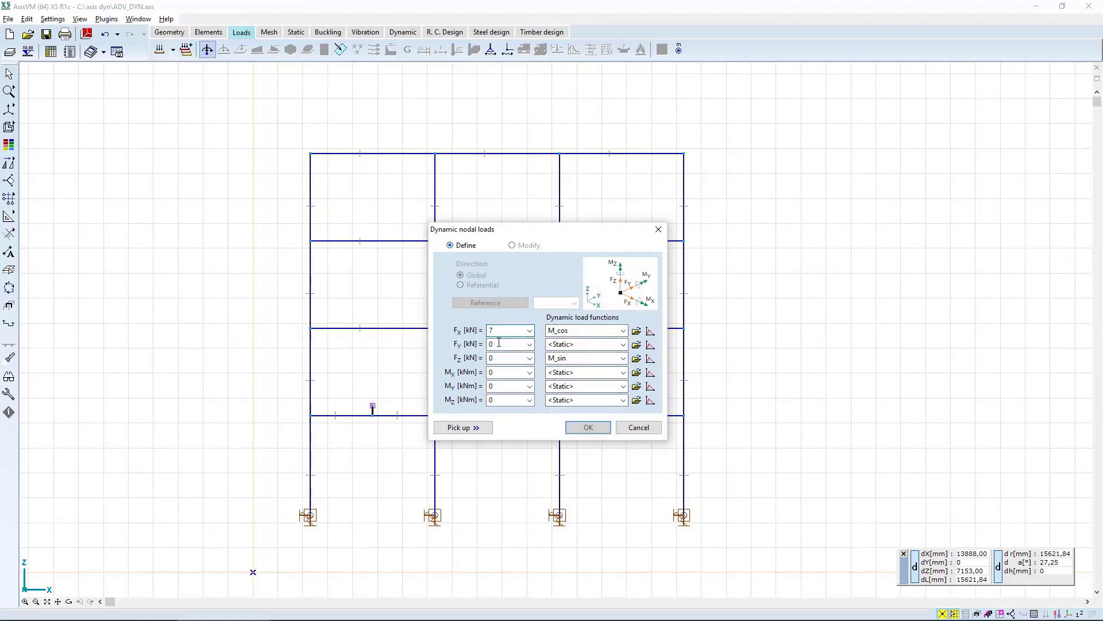
left_click(504, 357)
type("7")
left_click(589, 428)
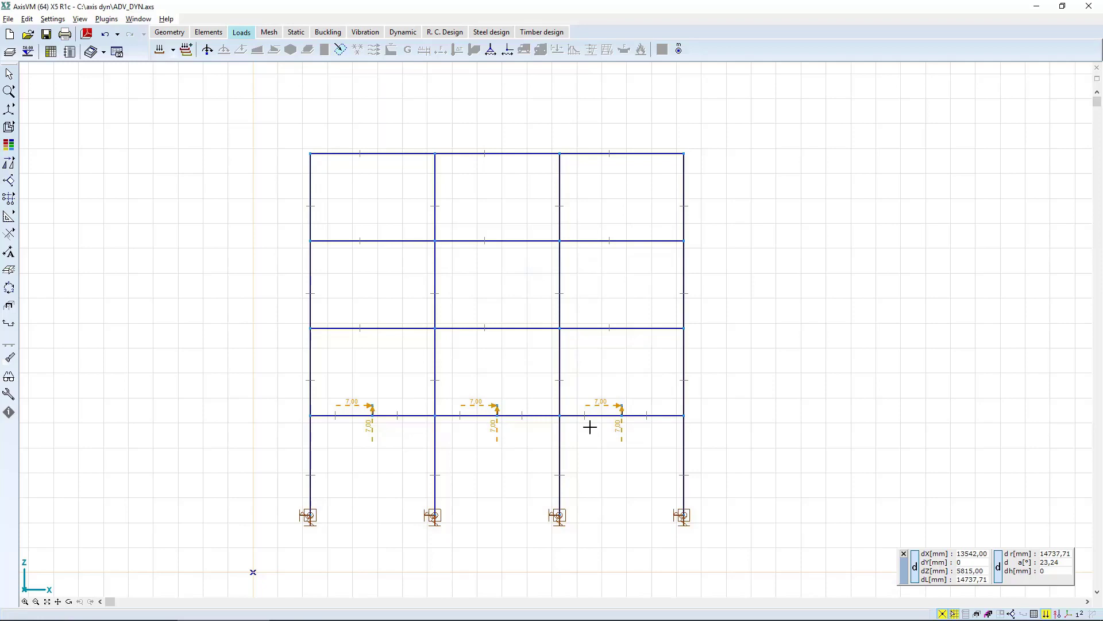
Modify the dynamic load on the middle stub's top node so that FX and FZ are 10 kN.
left_click(486, 407)
left_click(486, 407)
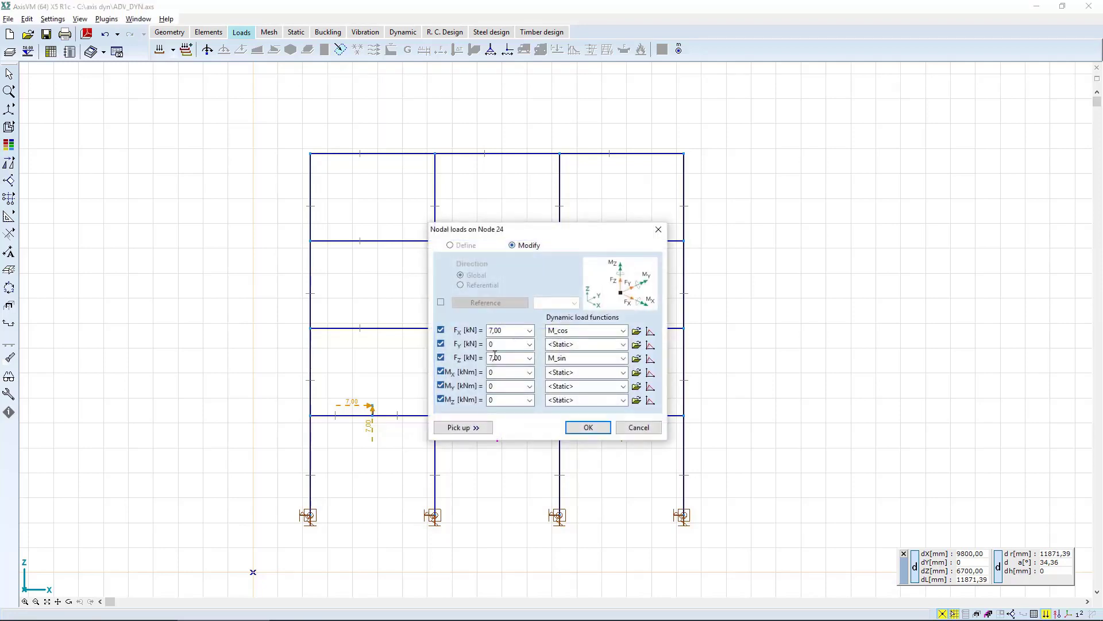
double_click(505, 331)
type("10")
type("10")
left_click(589, 429)
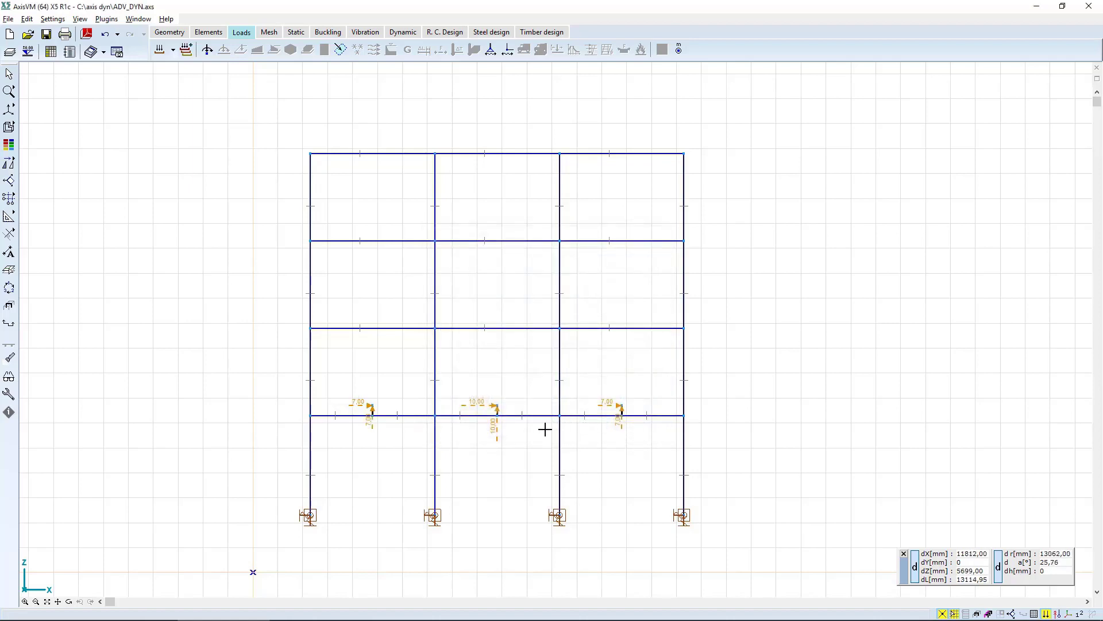
Switch to the DYN-SHOCK load case and select the upper three nodes of the leftmost column for dynamic nodal loads.
left_click(174, 51)
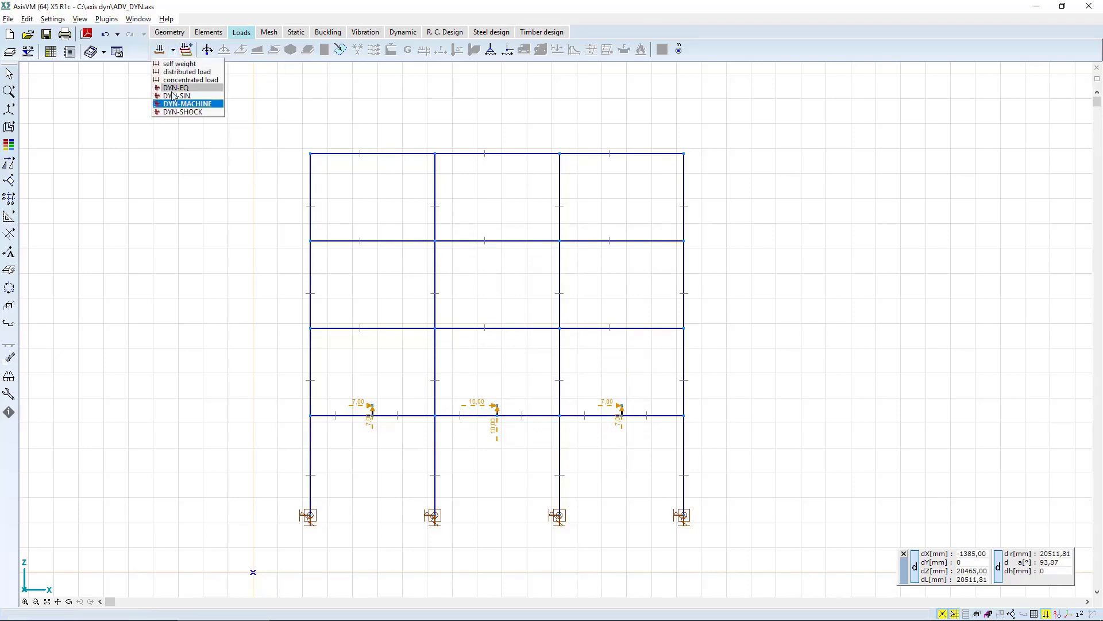
left_click(179, 112)
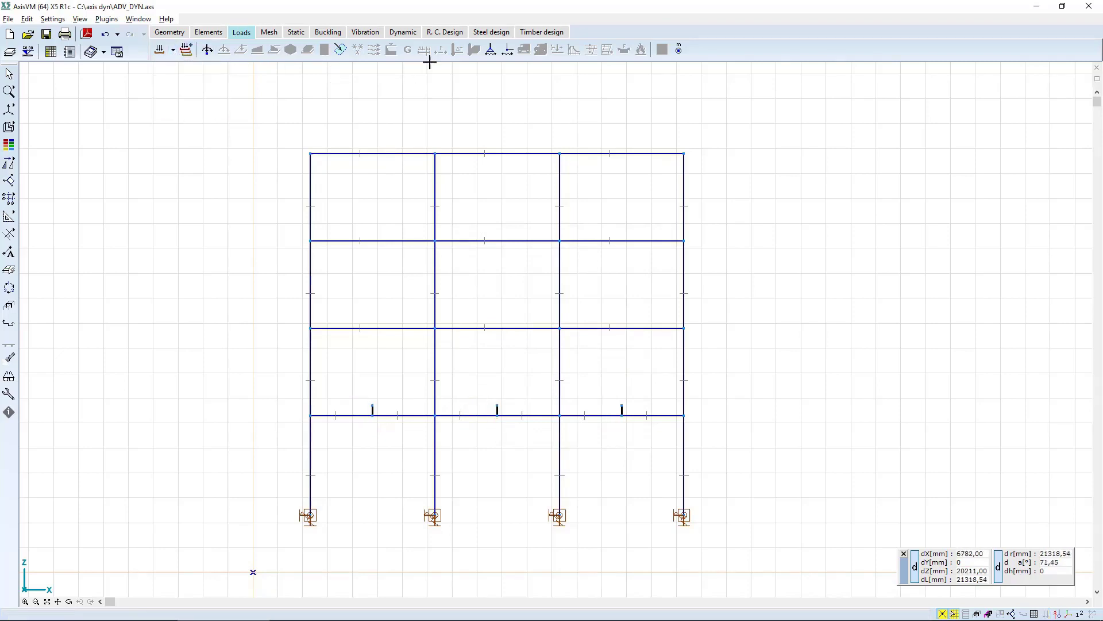
left_click(208, 49)
left_click_drag(247, 121, 337, 391)
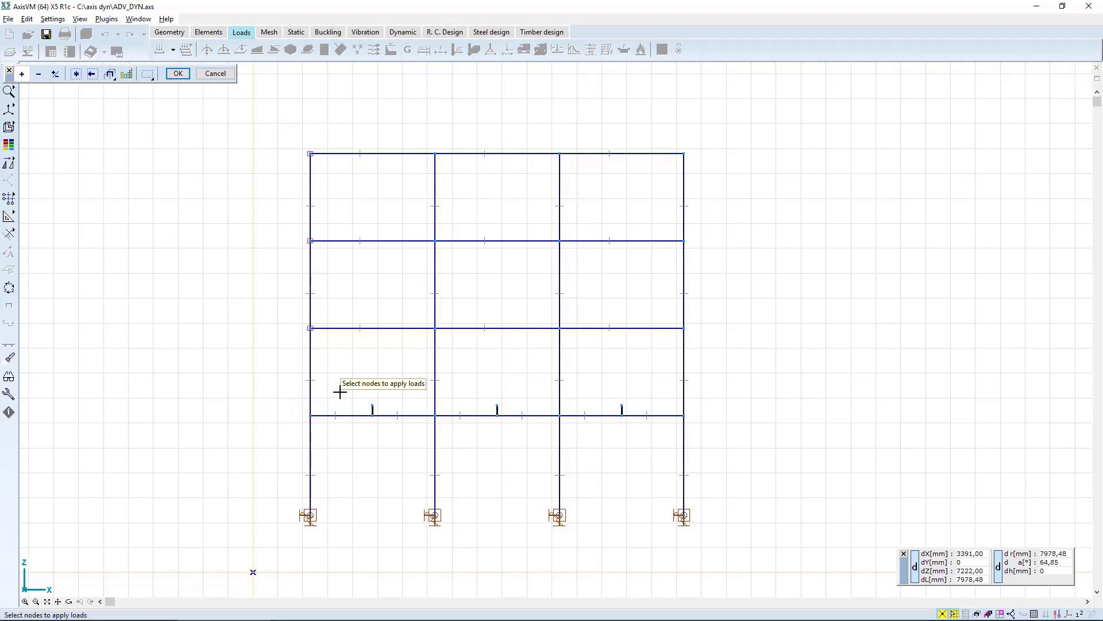
left_click(178, 73)
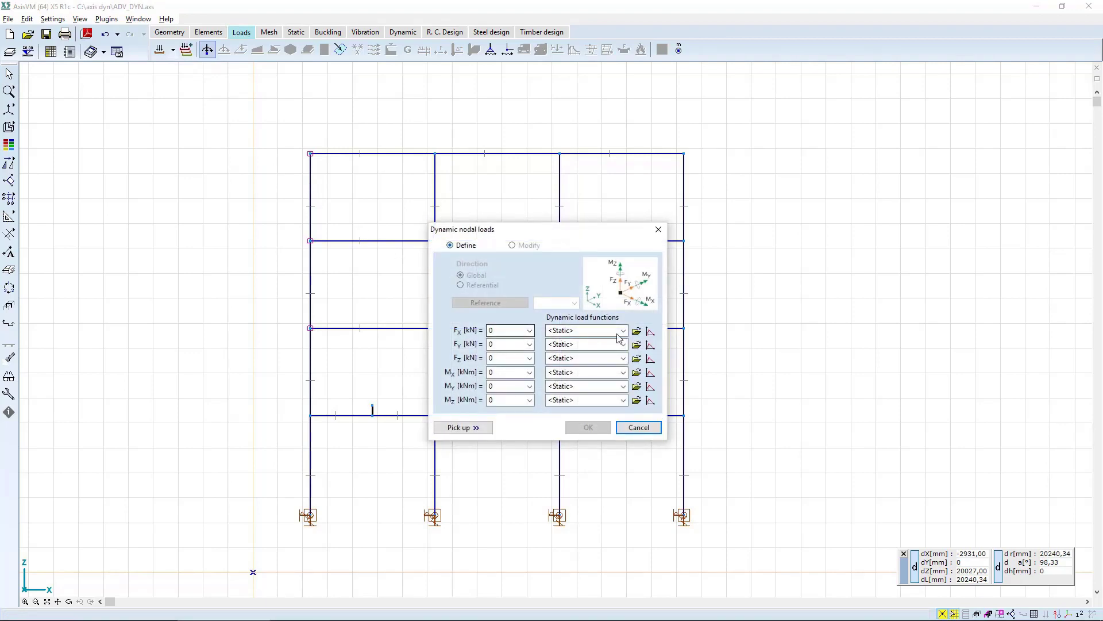
Start a new FX load function and add points with factor 1 at 0,1 s and at 1,5 s.
left_click(650, 332)
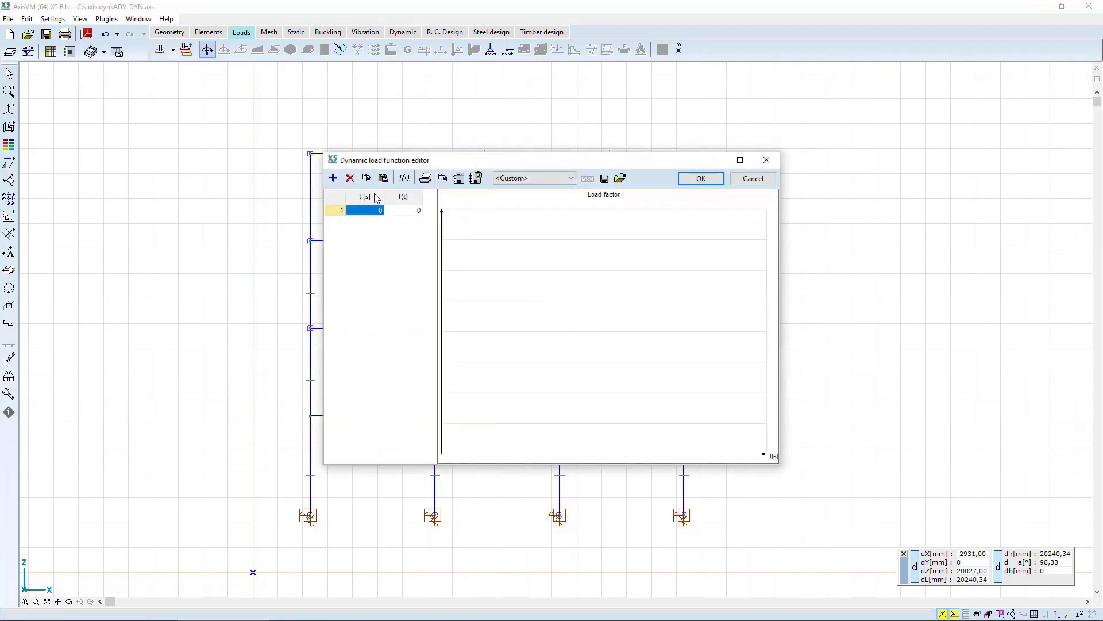
left_click(335, 177)
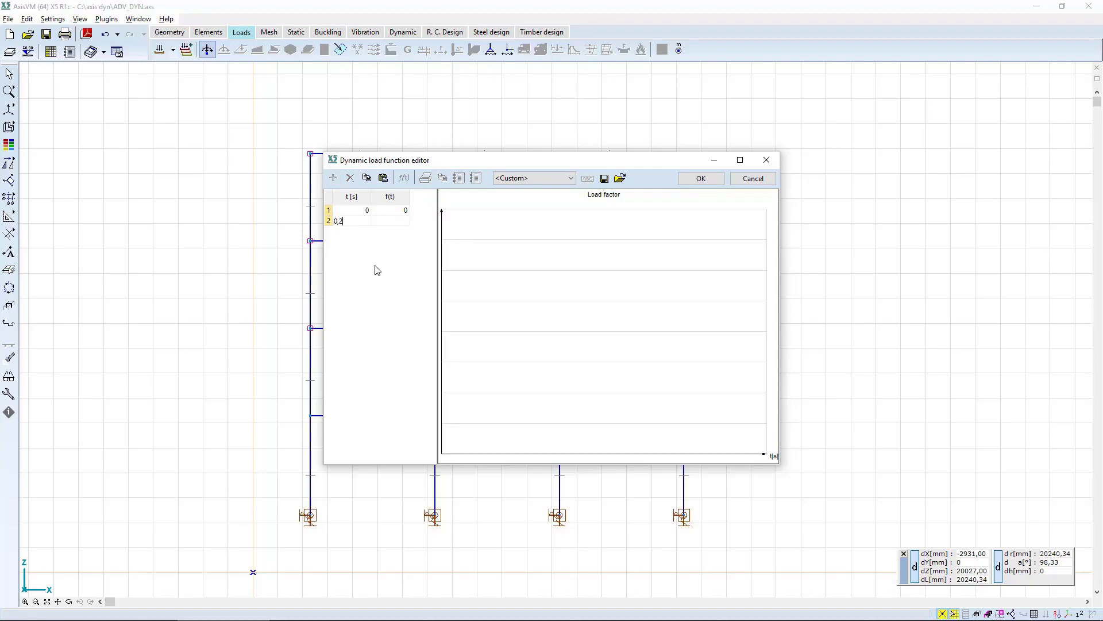
key("Tab")
type("1")
key("Tab")
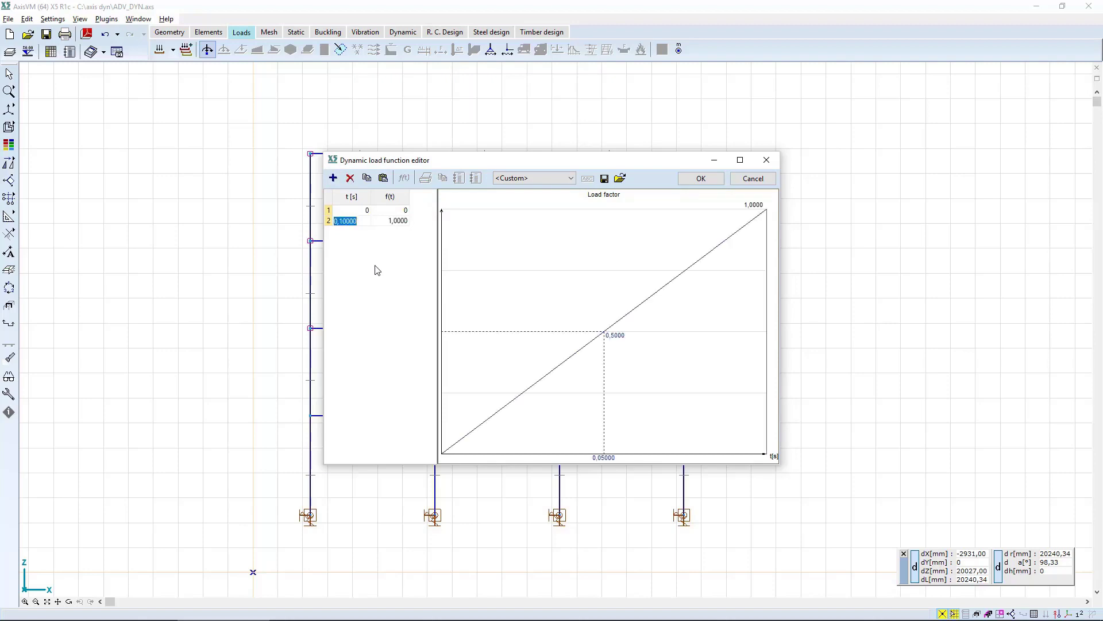
left_click(332, 177)
key("Tab")
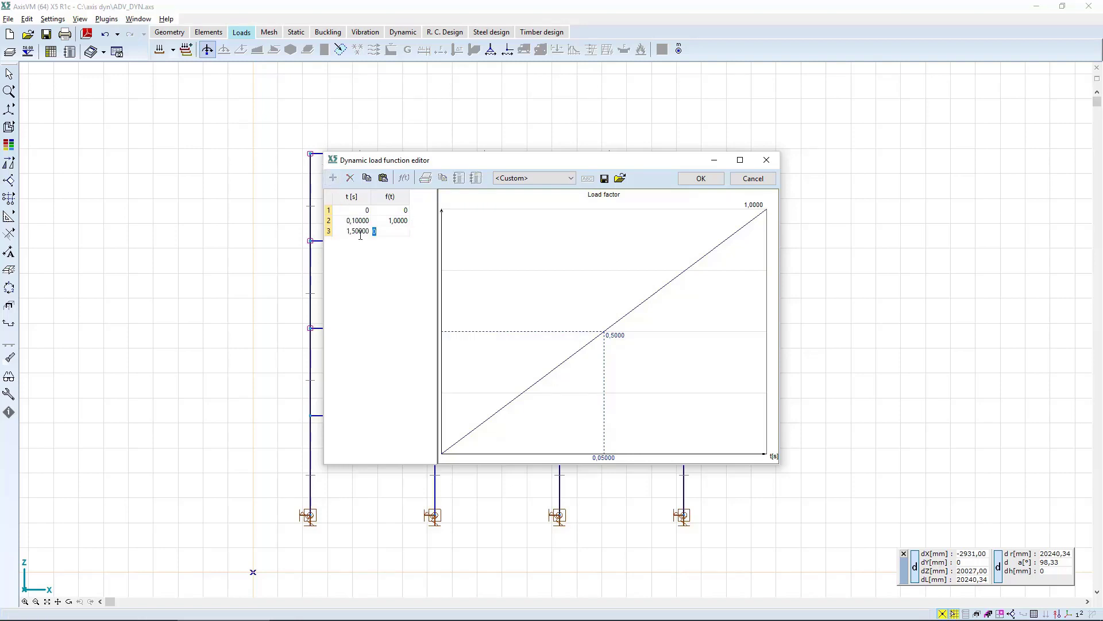
type("1")
key("Tab")
Add a final point with factor 0 at 4 s and save the load function as SHOCK.
left_click(333, 179)
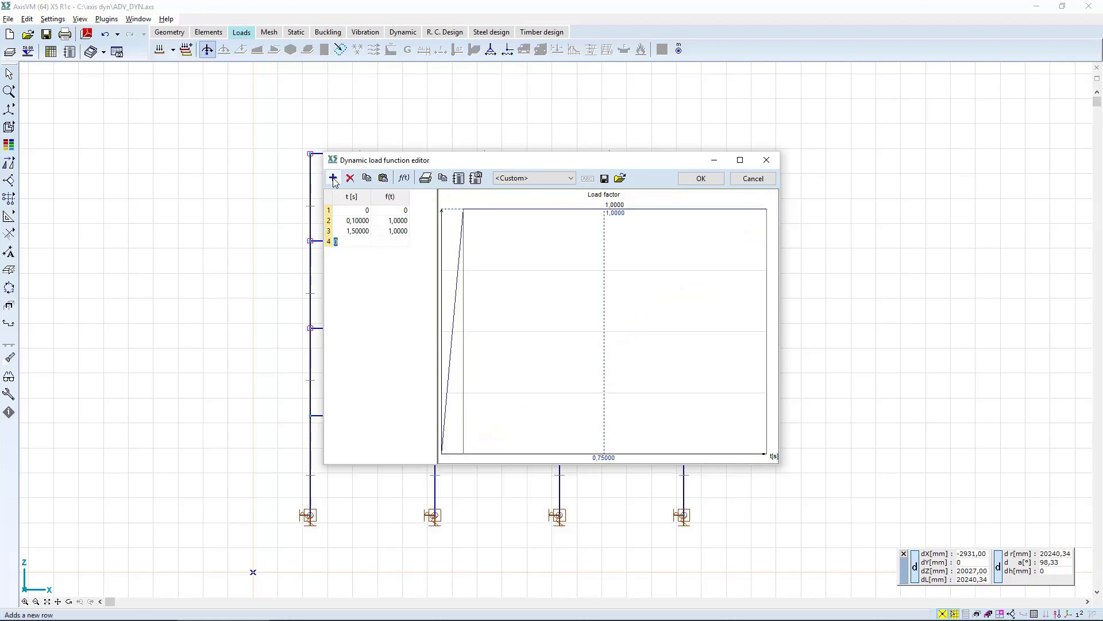
type("4")
key("Tab")
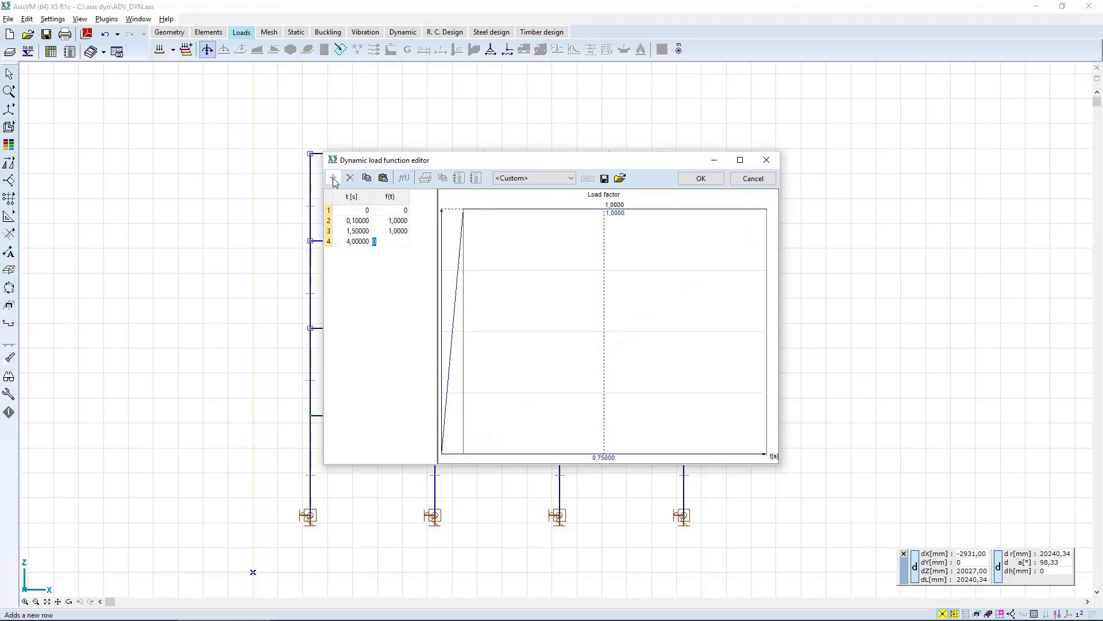
key("Return")
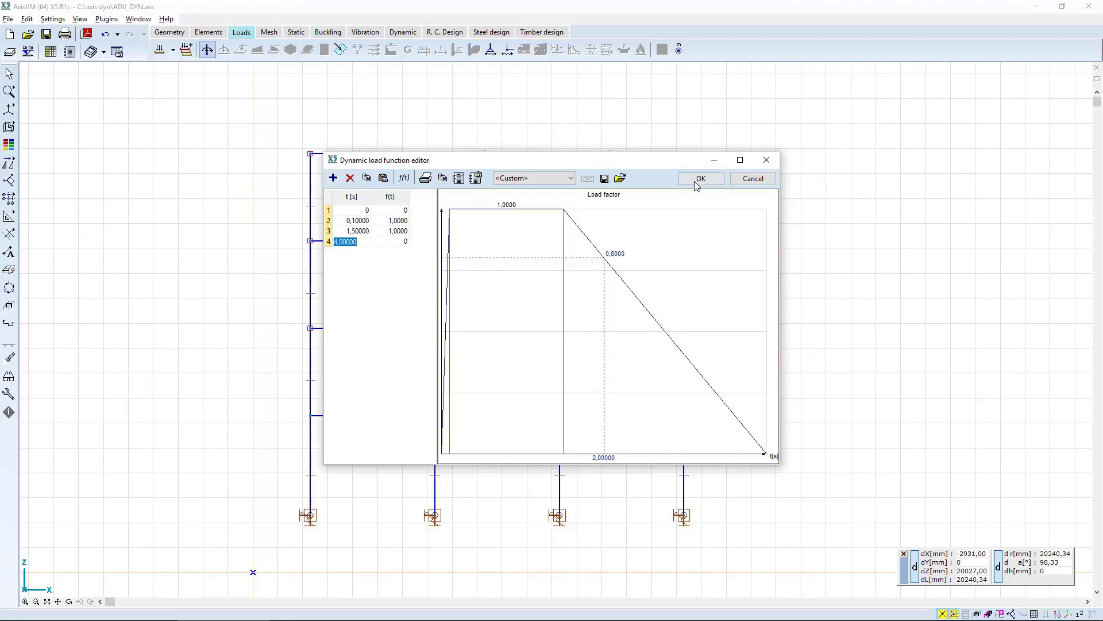
left_click(697, 183)
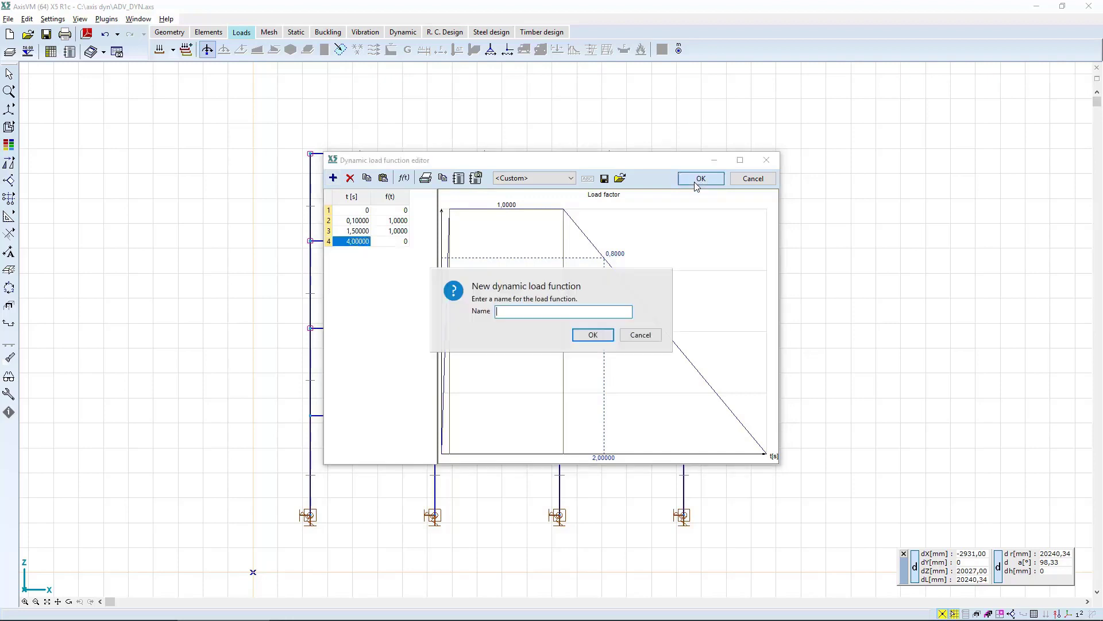
left_click(589, 340)
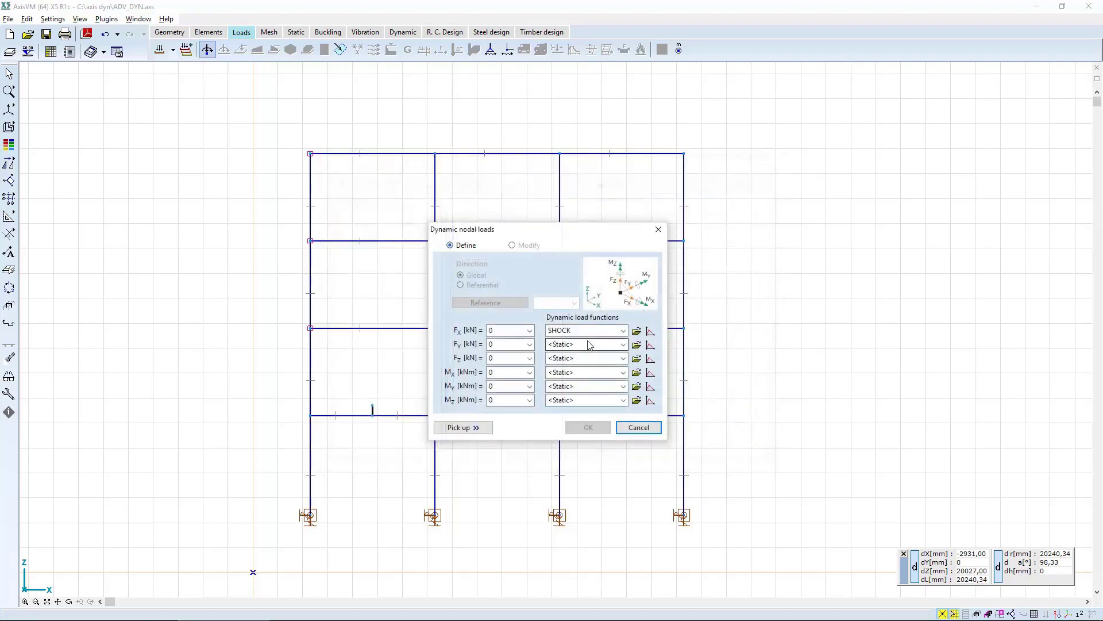
Apply an FX dynamic nodal load of 10 kN with the SHOCK function to the three selected nodes.
left_click(498, 330)
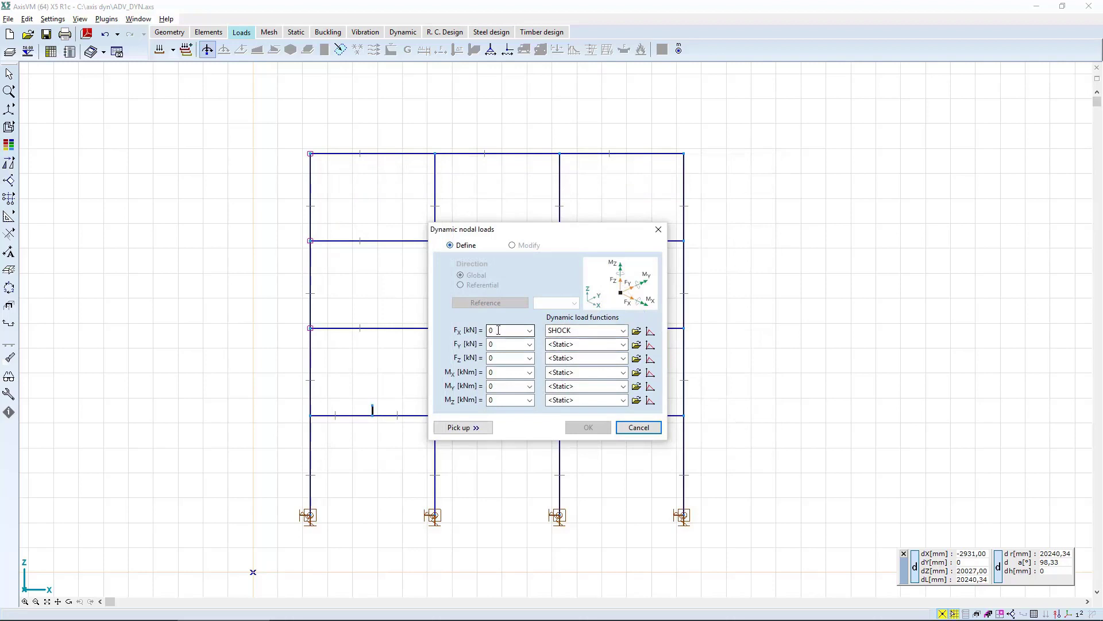
type("10")
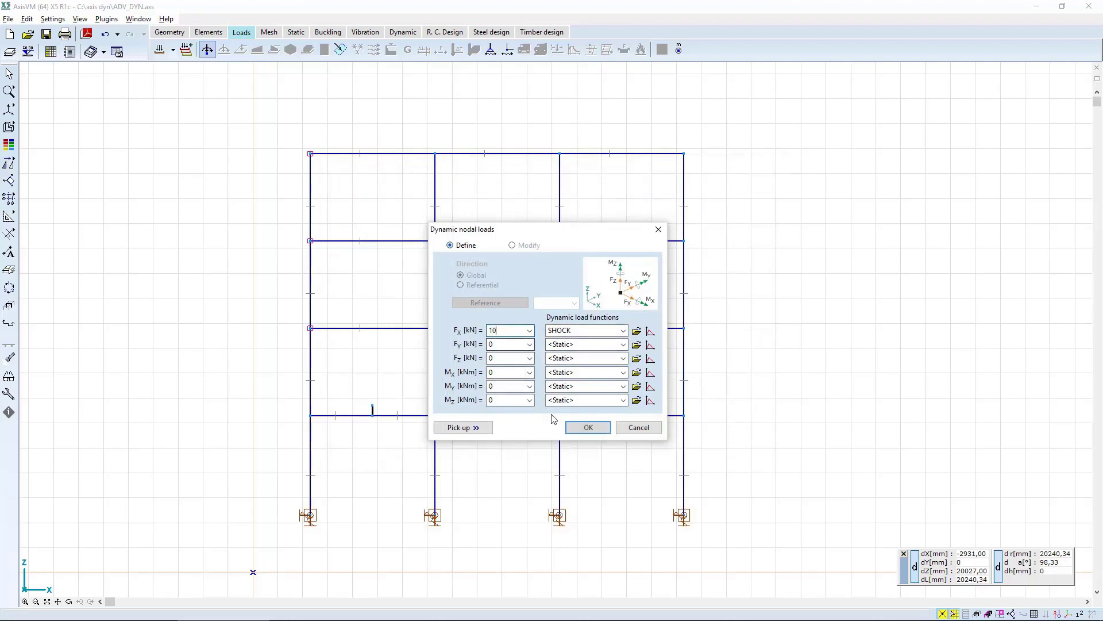
left_click(589, 427)
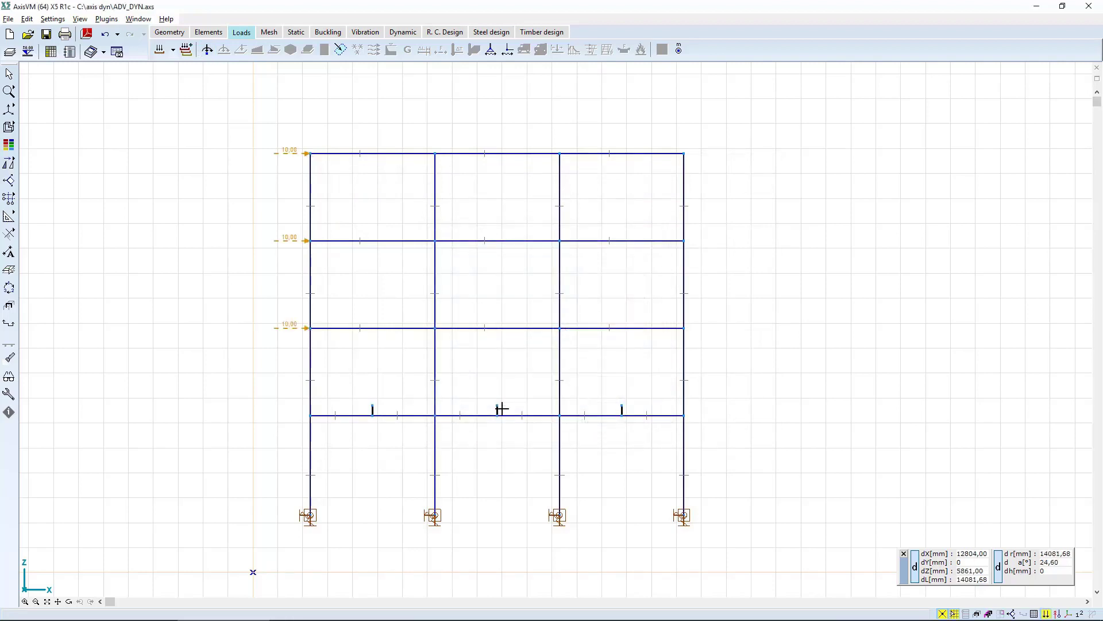
Modify the lowest of the three shock loads on the leftmost column so that FX is 5 kN.
left_click(286, 329)
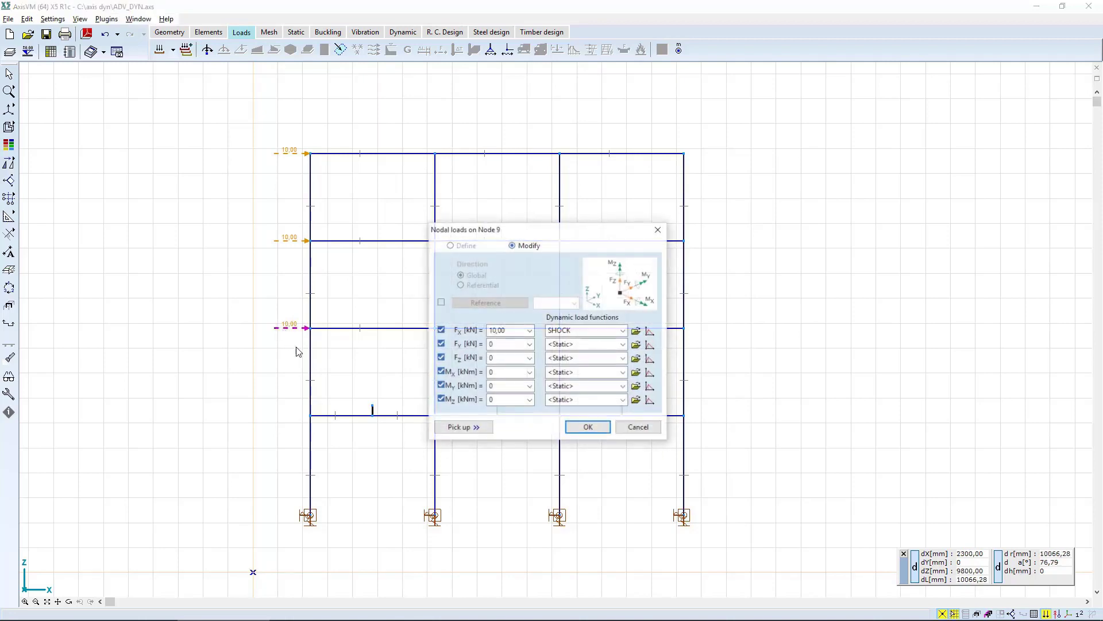
left_click(513, 332)
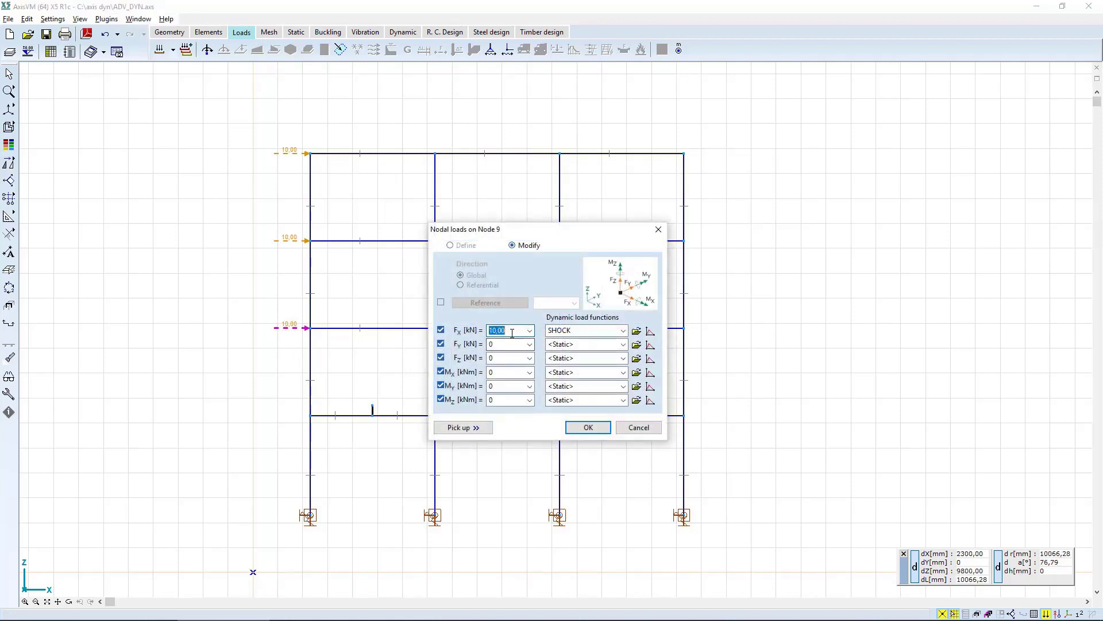
type("5")
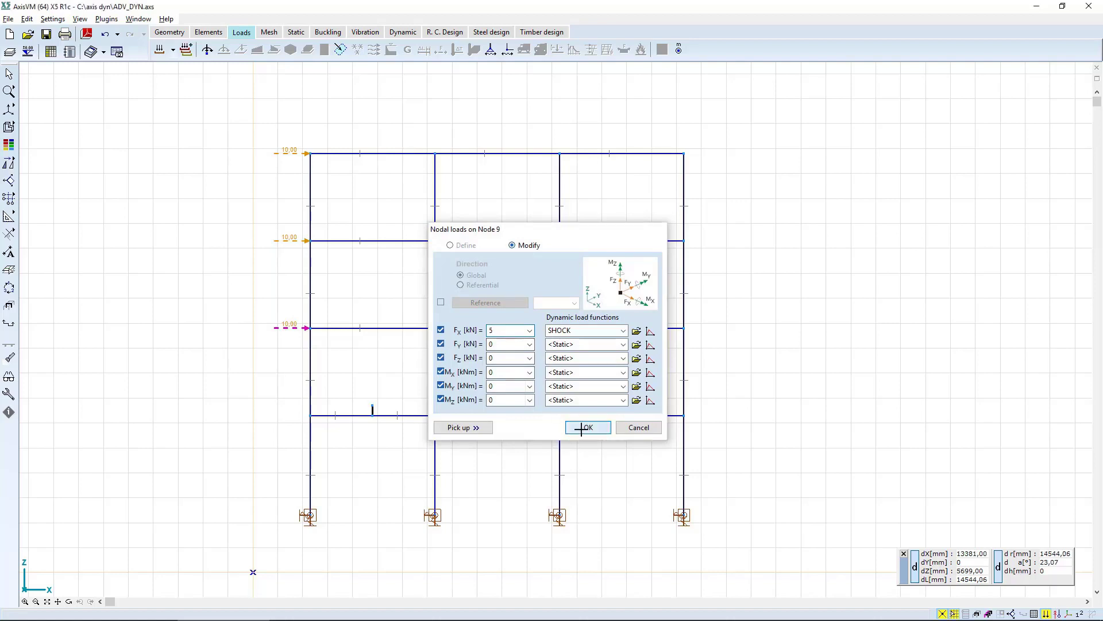
left_click(586, 427)
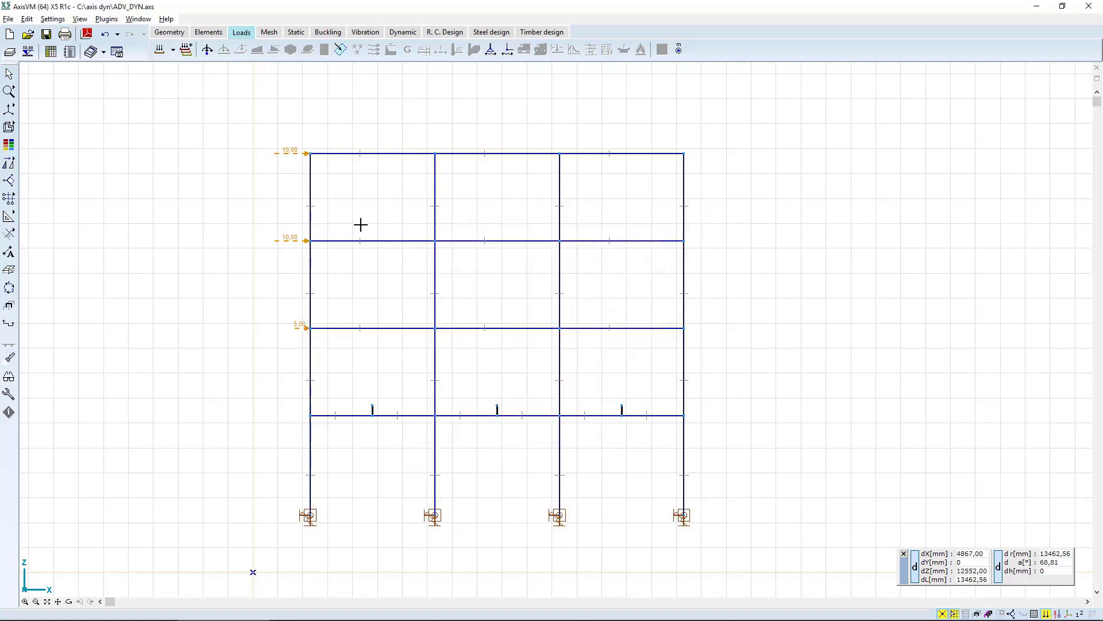
Modify the shock load on the top node of the leftmost column so that FX is 15 kN.
double_click(299, 155)
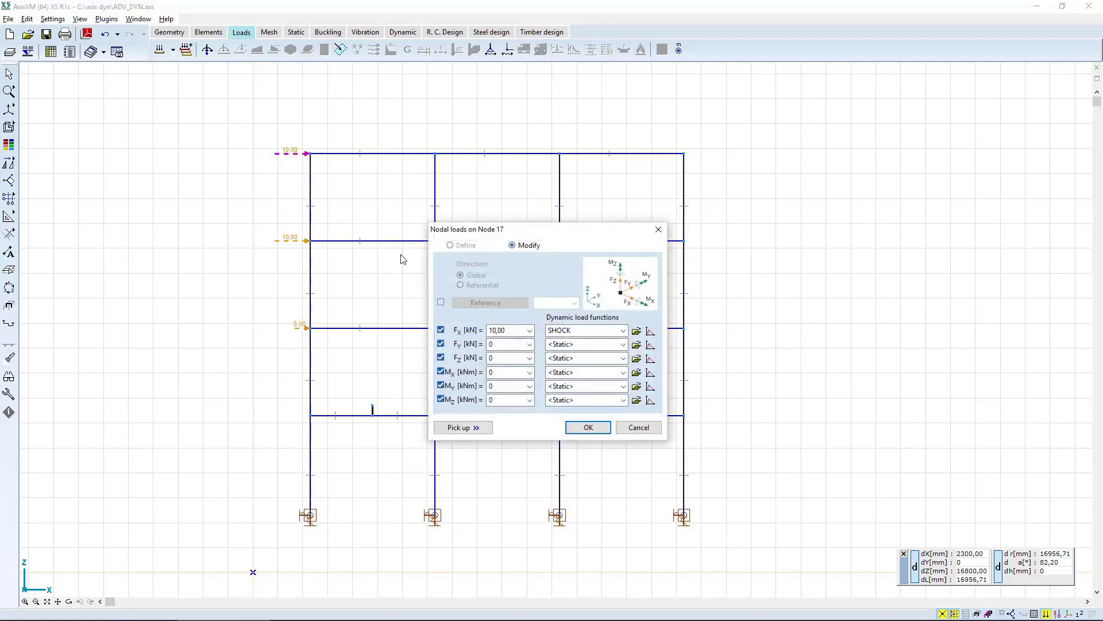
double_click(500, 330)
type("15")
left_click(590, 429)
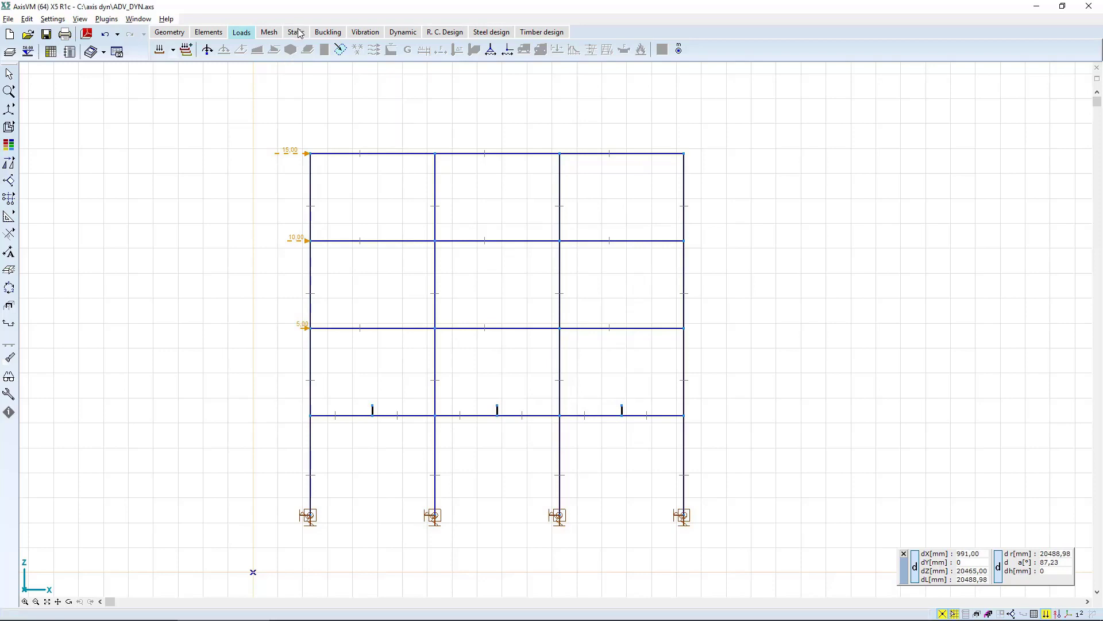
Save the model and run a first-order vibration analysis for Co.#1 with 12 mode shapes and only the mX mass component.
left_click(357, 33)
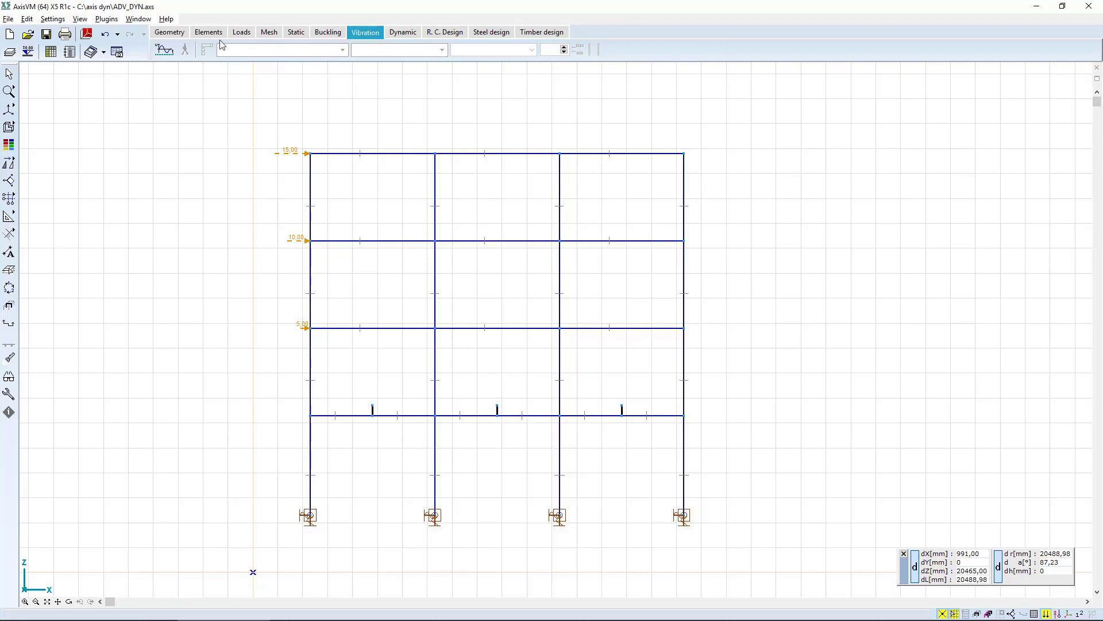
left_click(165, 51)
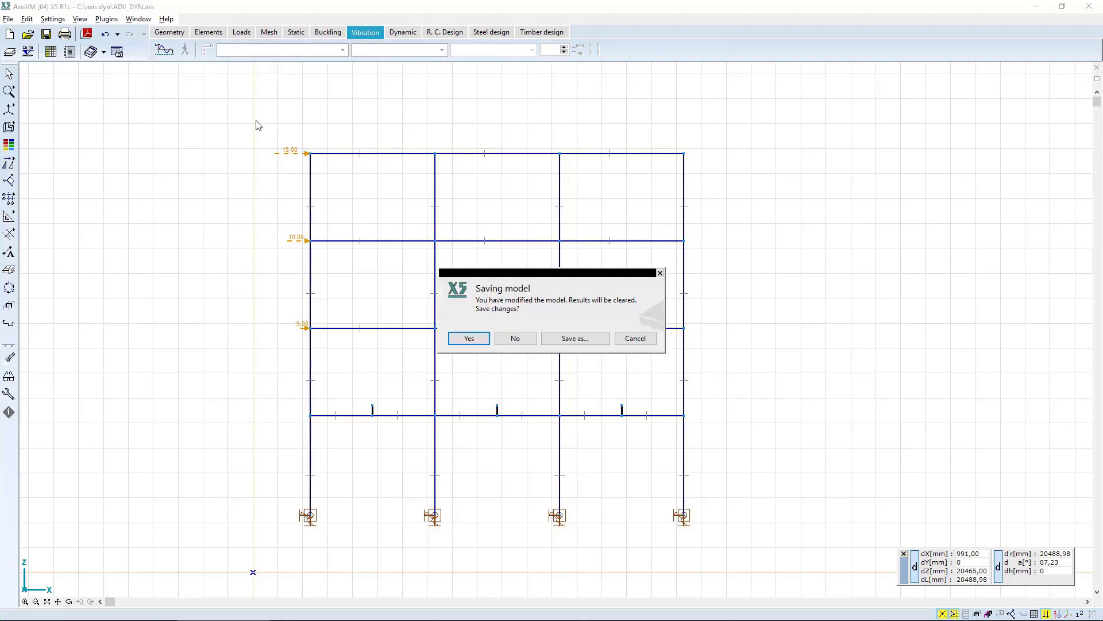
left_click(470, 340)
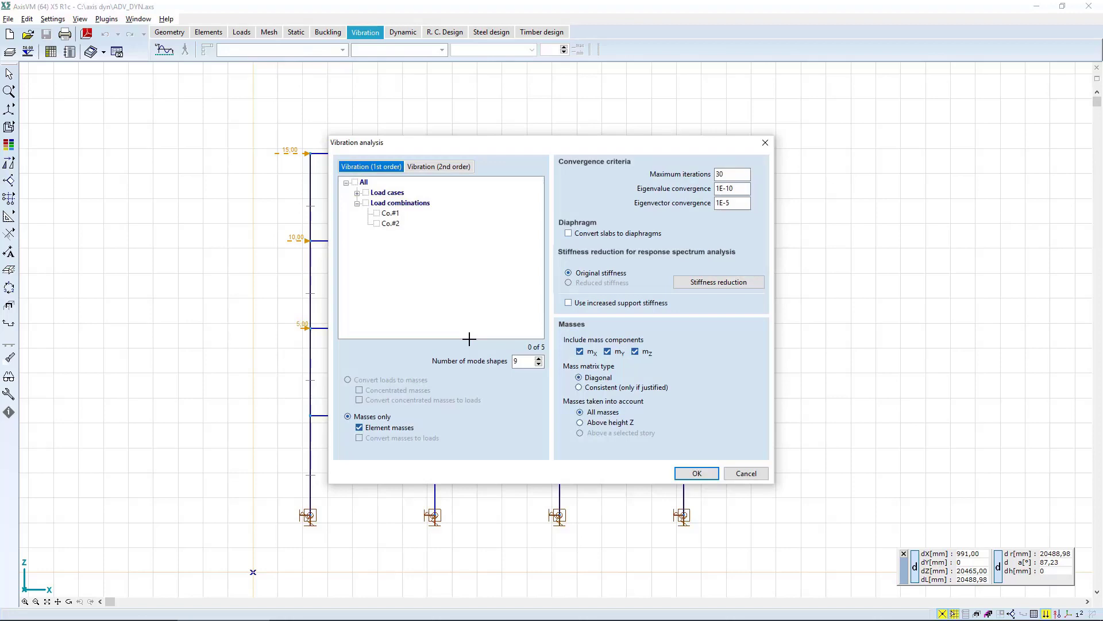
left_click(377, 214)
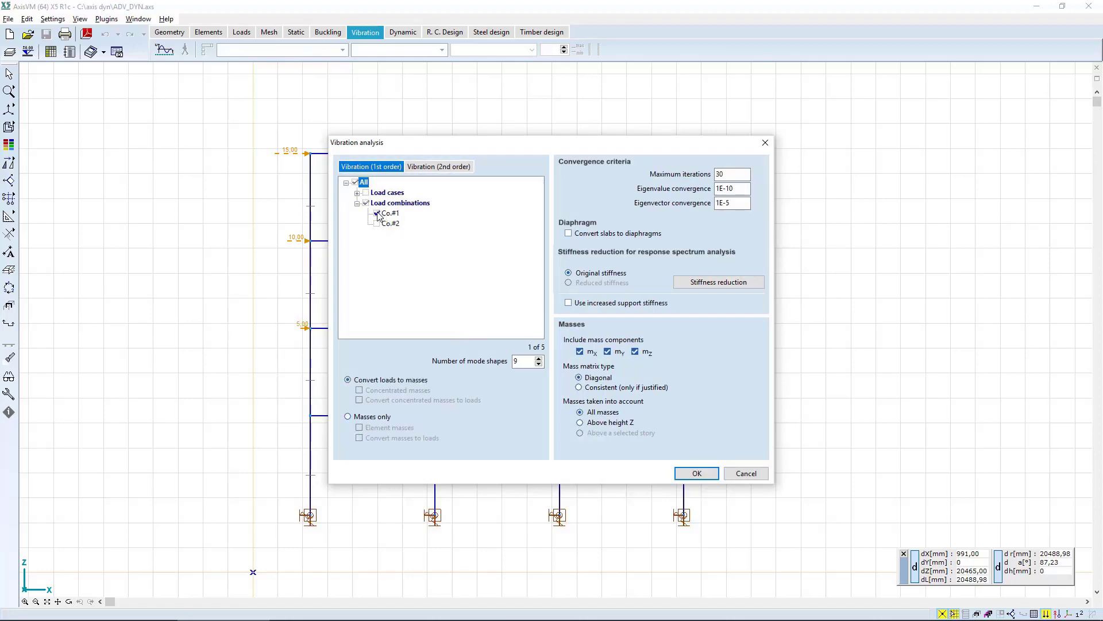
double_click(528, 361)
type("12")
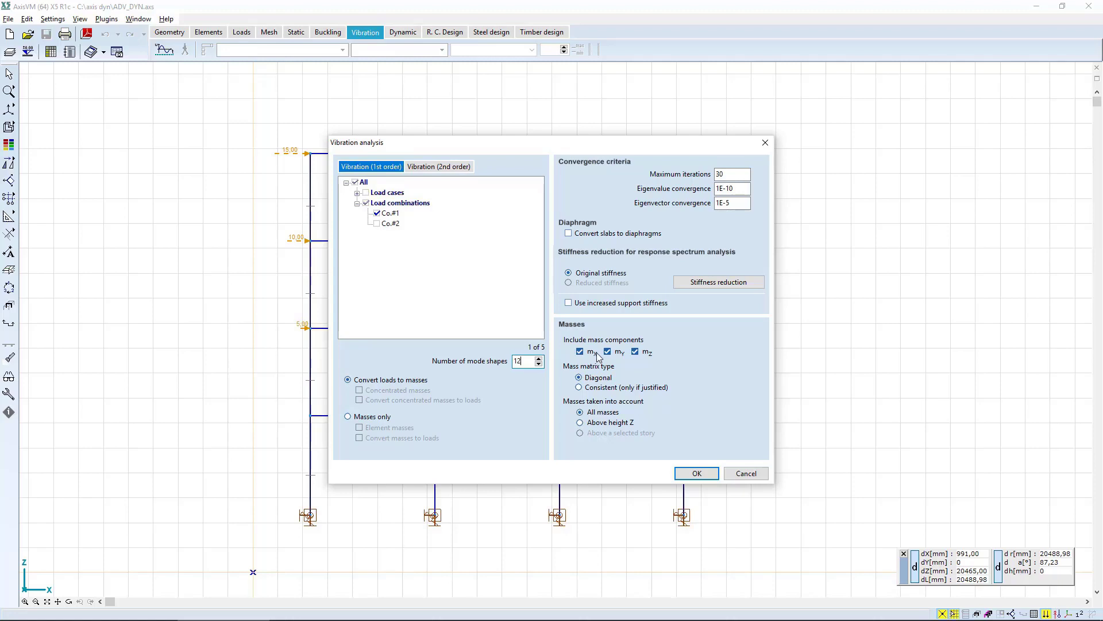
left_click(618, 353)
left_click(695, 474)
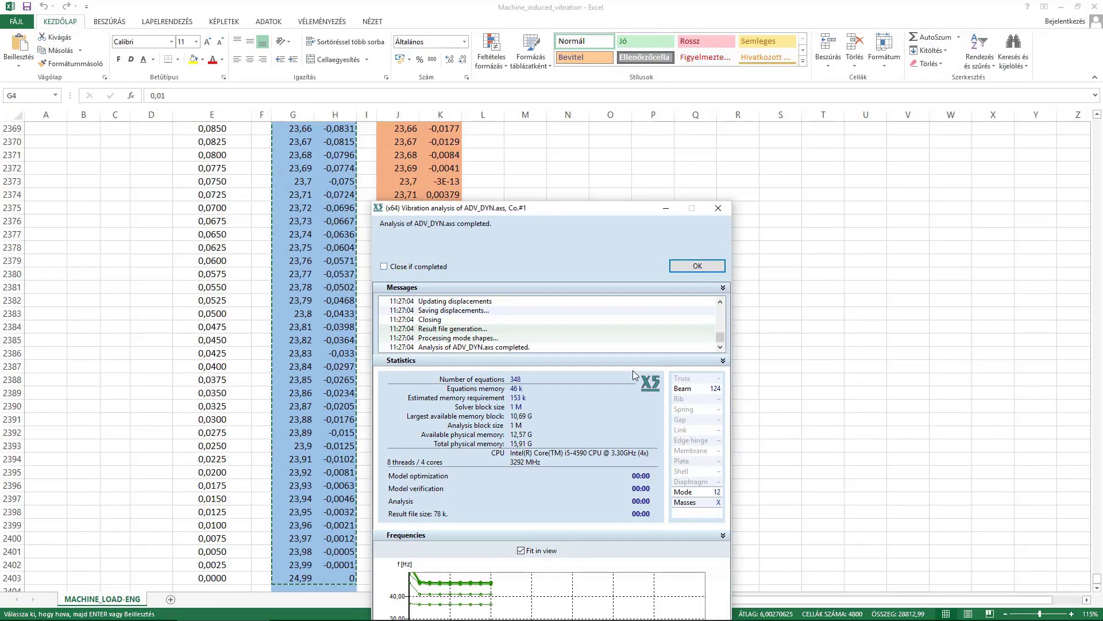
left_click(698, 266)
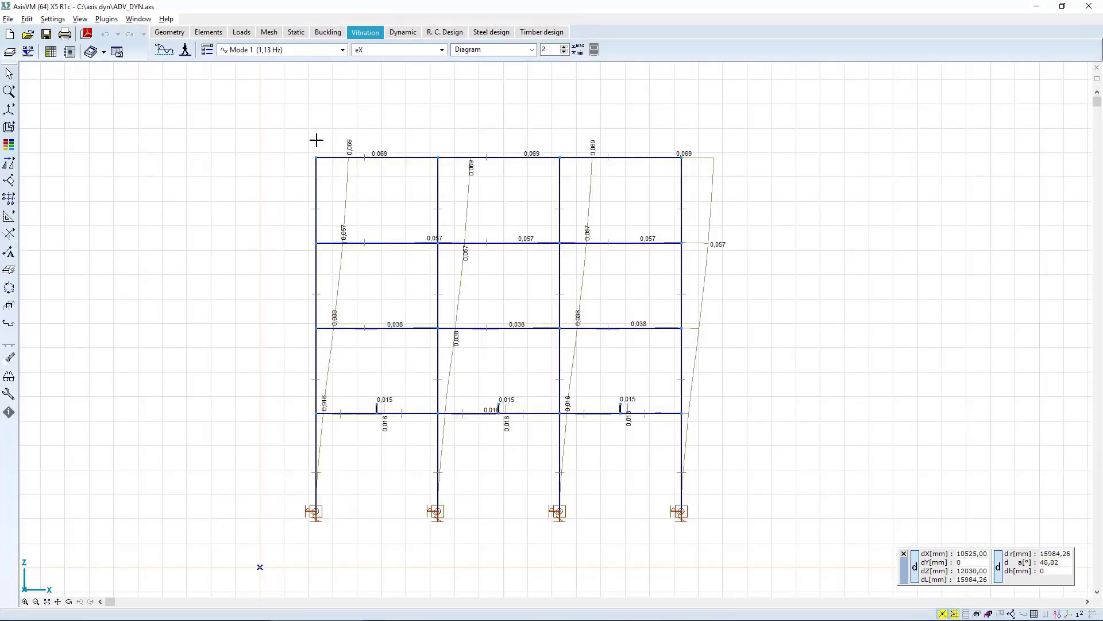
Run a first-order vibration analysis for Co.#2 only, with 30 mode shapes and mass components mX and mZ.
left_click(164, 50)
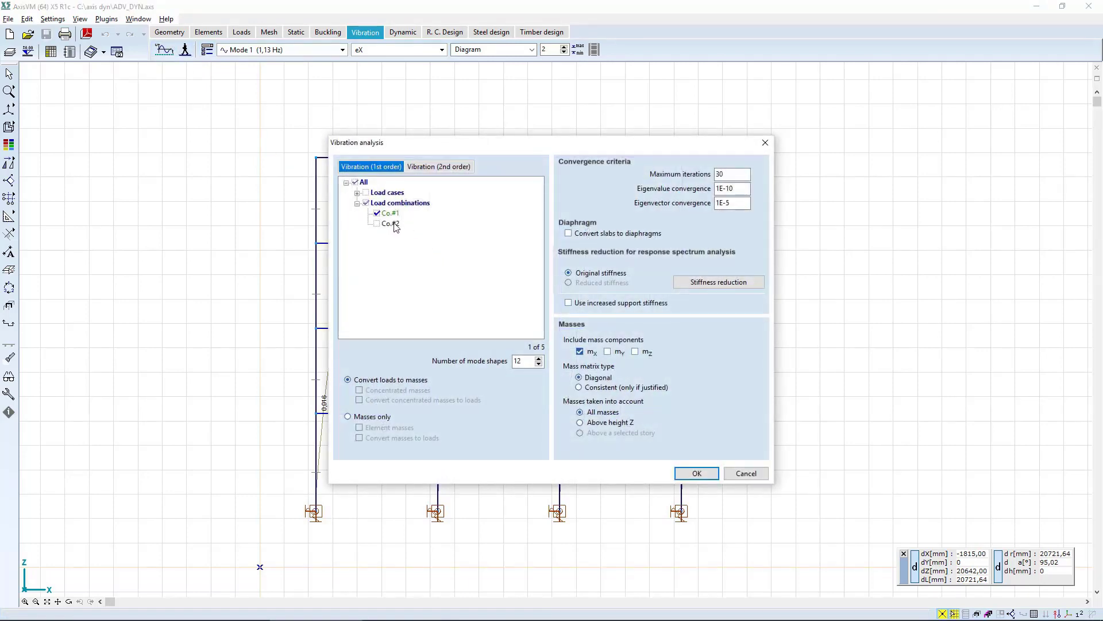
left_click(377, 223)
double_click(517, 362)
type("30")
left_click(696, 474)
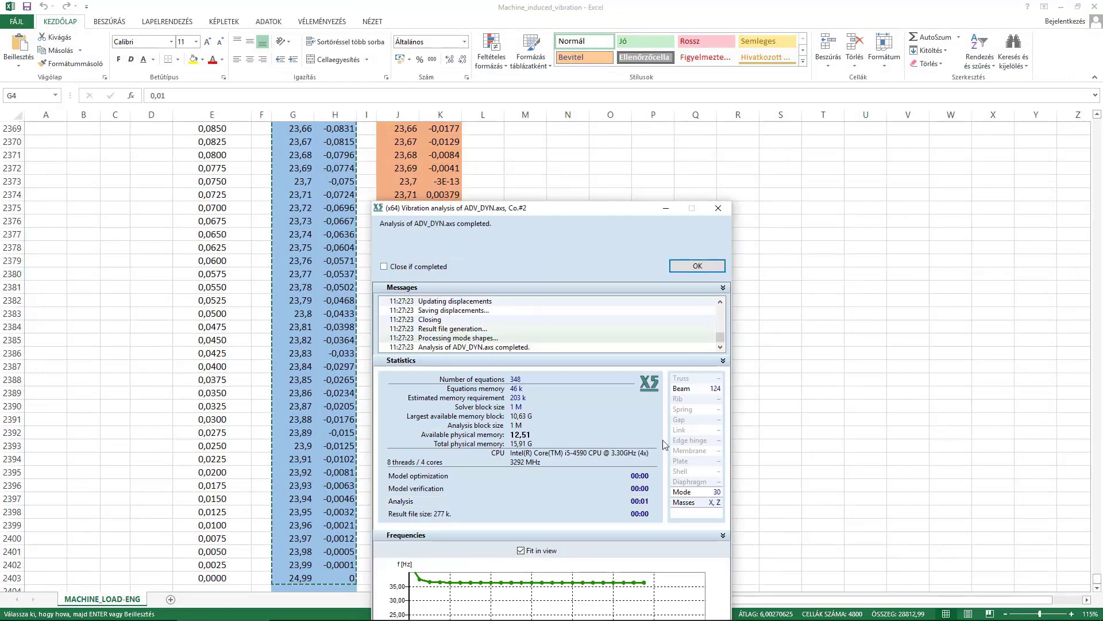
left_click(690, 267)
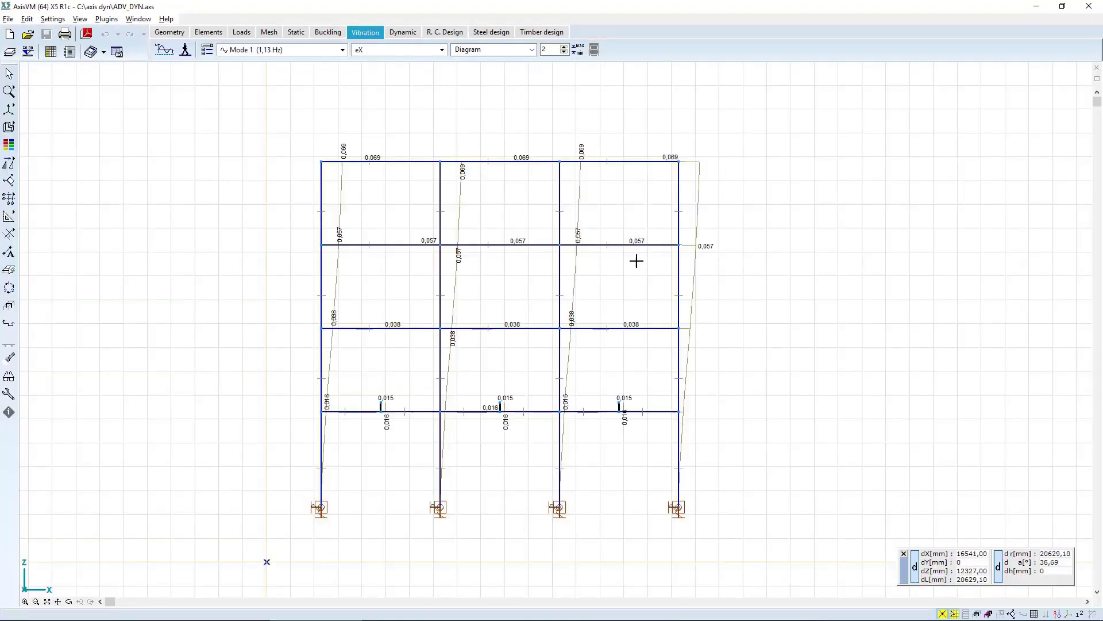
Examine the Co.#1 vibration mode shapes one after another from Mode 1 to Mode 6.
left_click(289, 52)
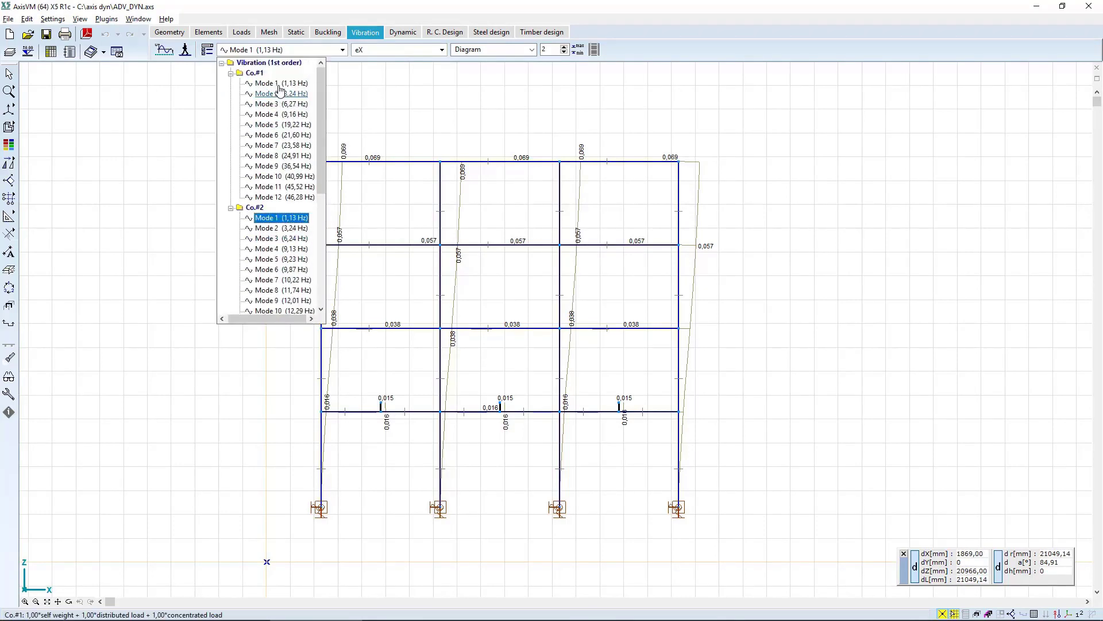
left_click(278, 85)
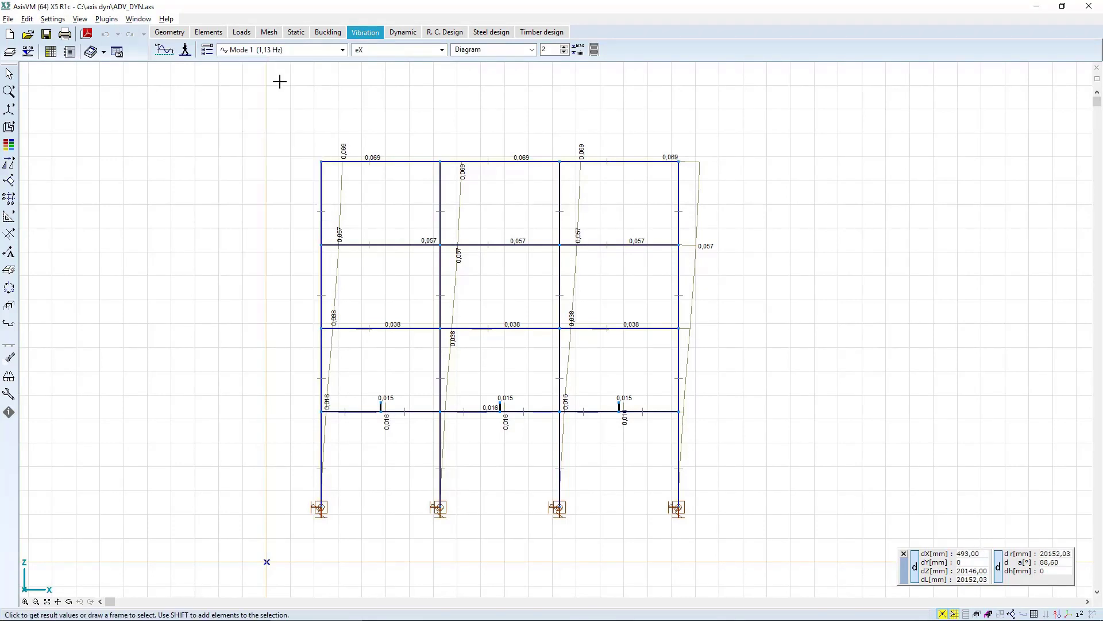
left_click(276, 50)
key("Down")
key("Down")
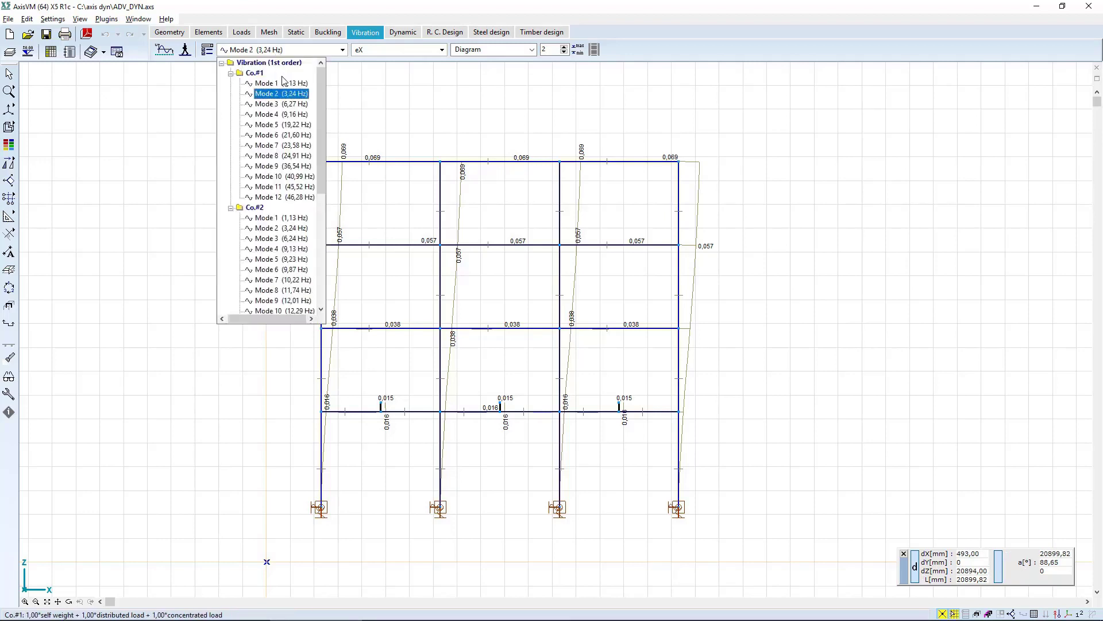
key("Down")
key("Down")
key("Down")
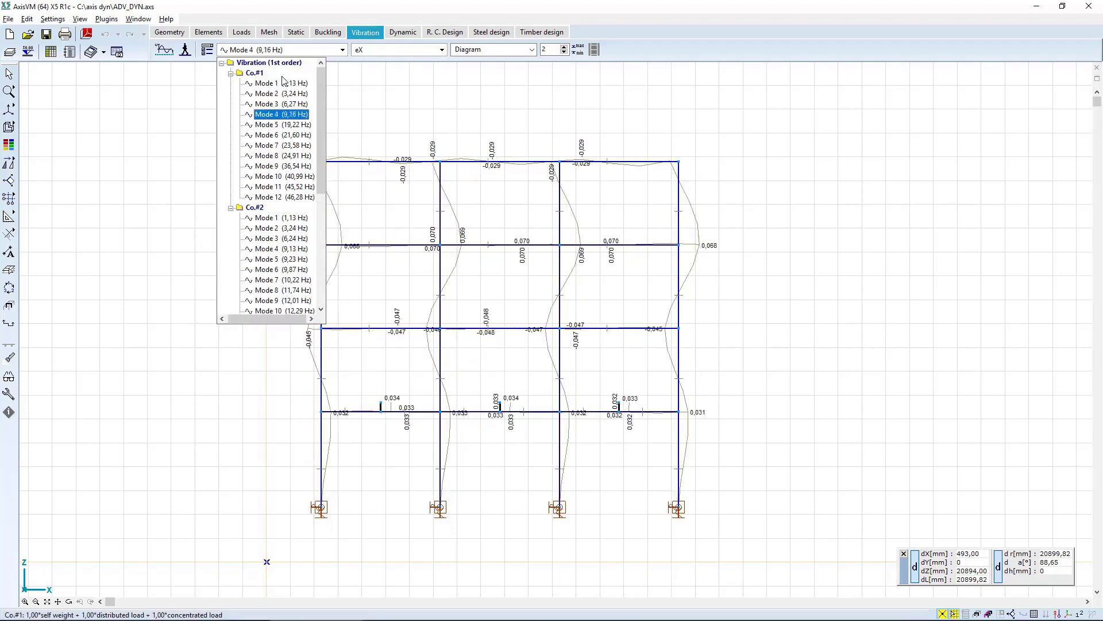
Examine the Co.#2 vibration mode shapes from Mode 1 to Mode 6, and return to Mode 1 of Co.#1.
left_click(282, 219)
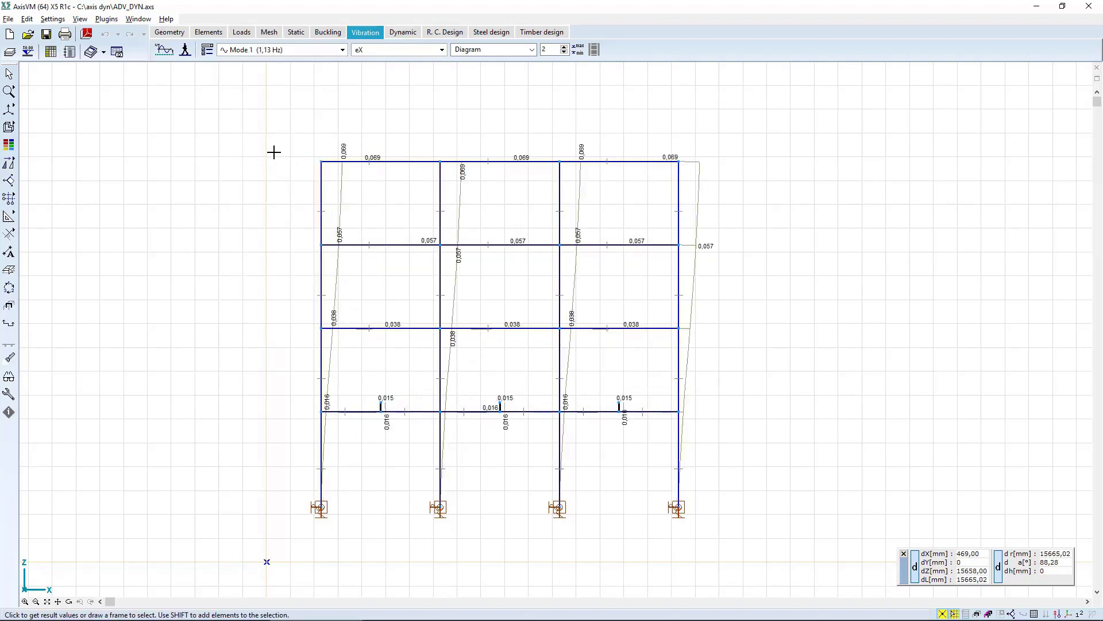
left_click(281, 50)
key("Down")
key("Down")
key("Down")
key("Down")
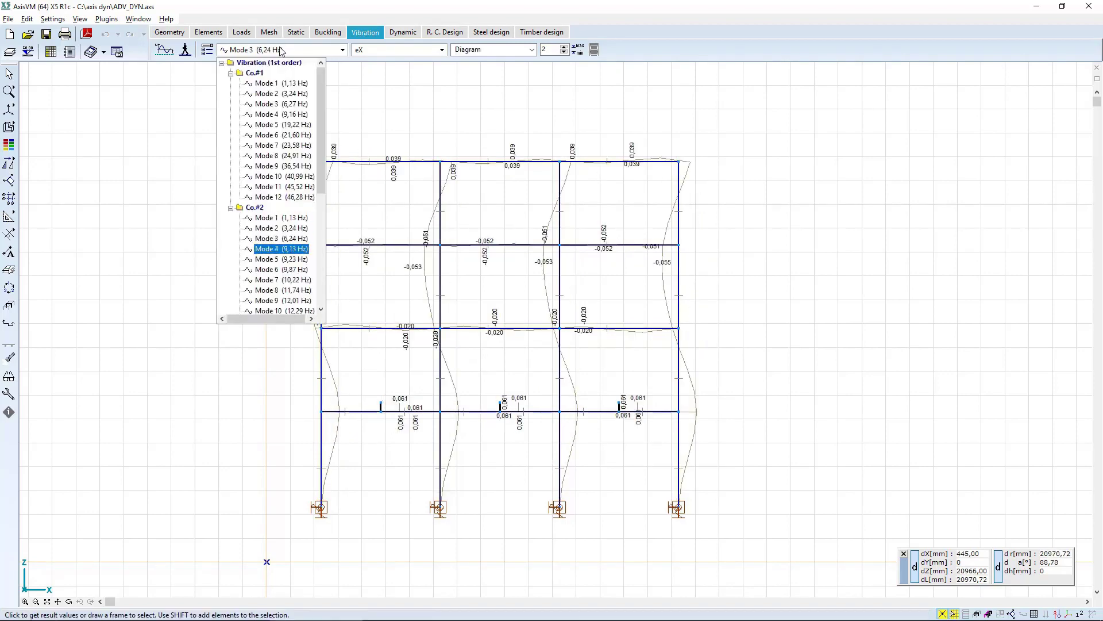
key("Down")
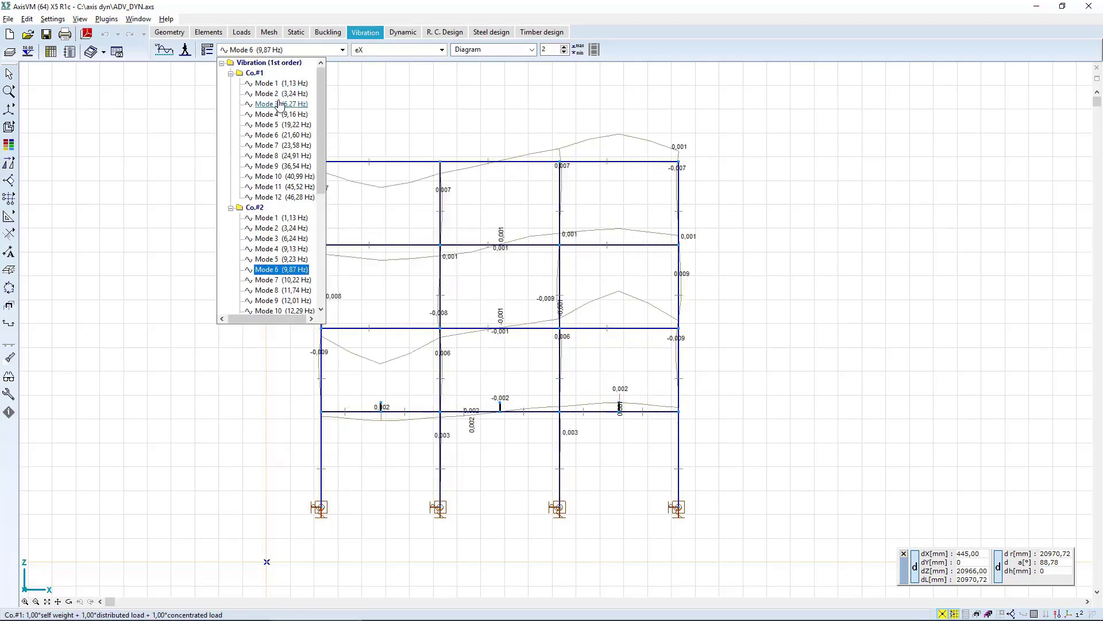
left_click(281, 84)
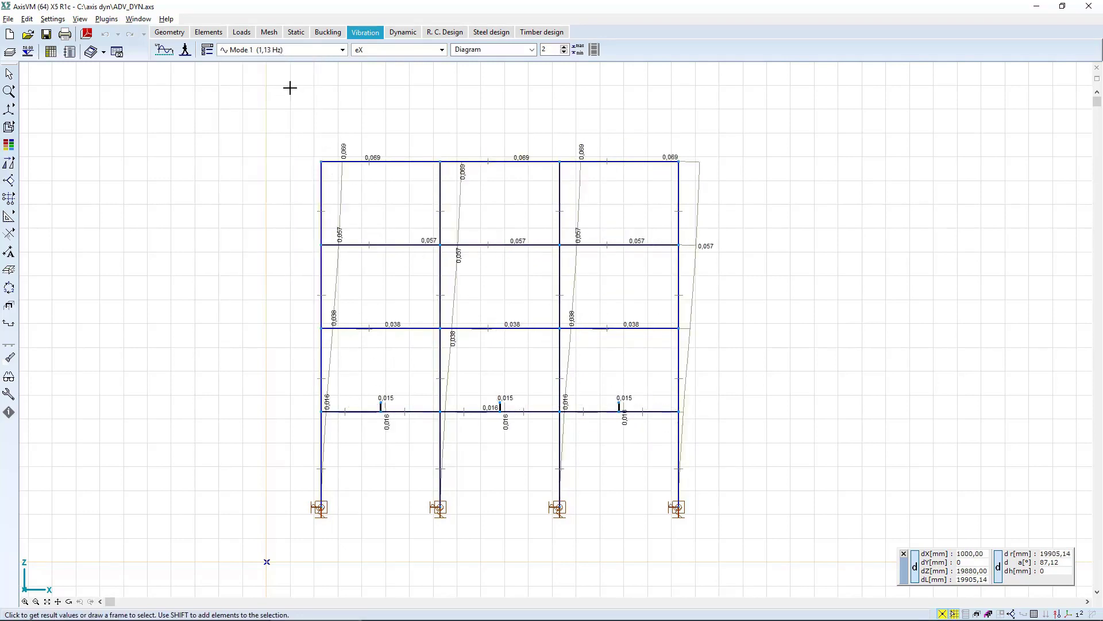
Open the result tables, enlarge the view of the table tree, and examine the frequencies and modal mass factors of Co.#1.
middle_click_drag(260, 135, 340, 140)
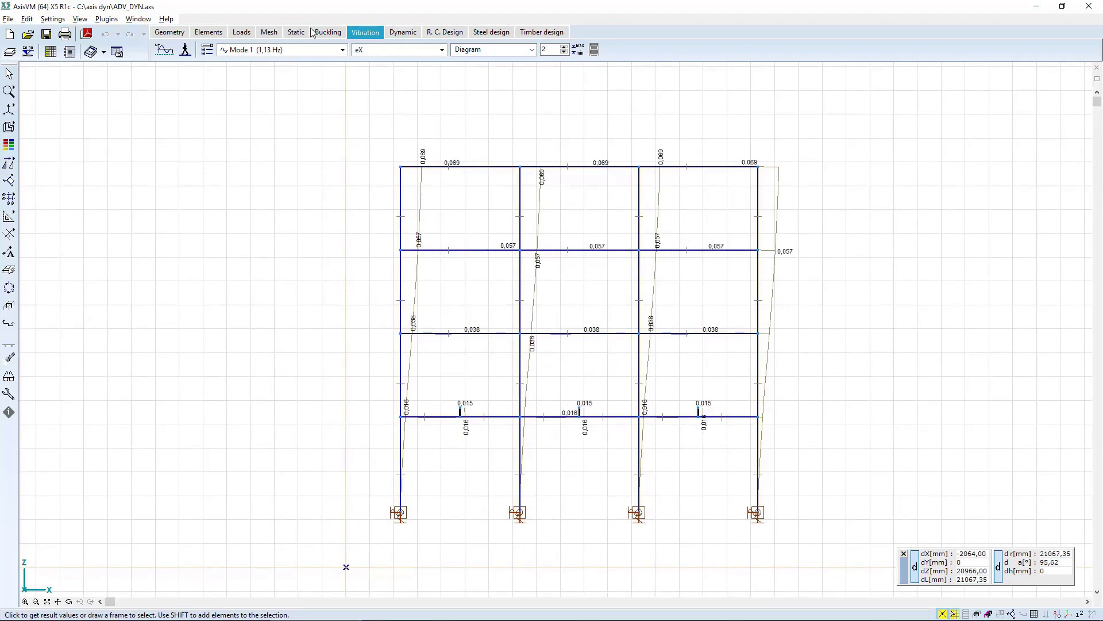
left_click(50, 52)
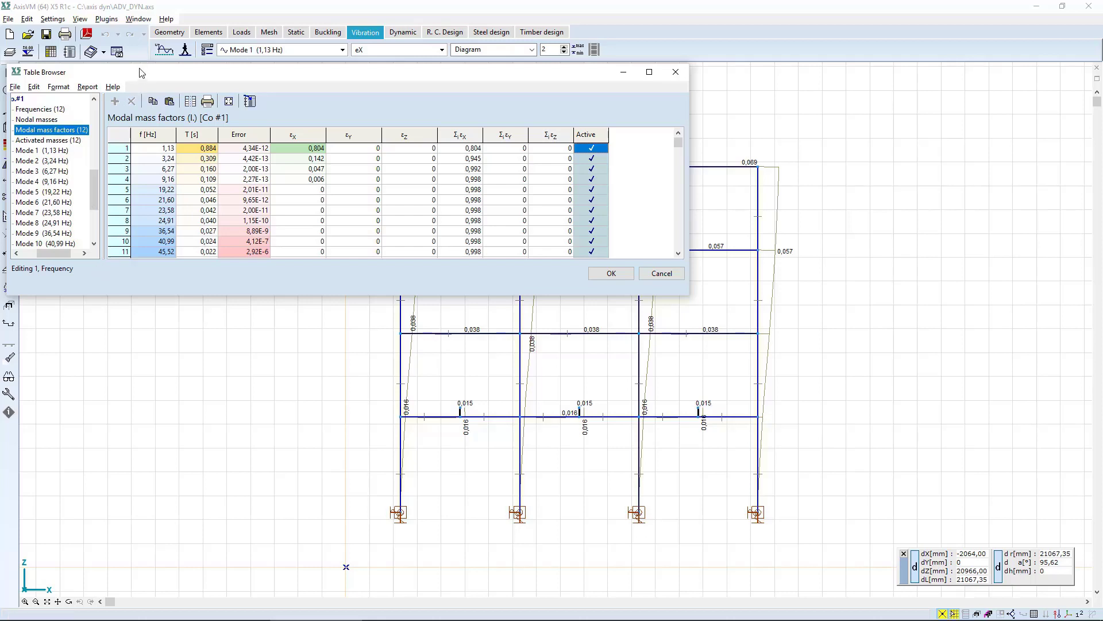
left_click_drag(138, 61, 170, 96)
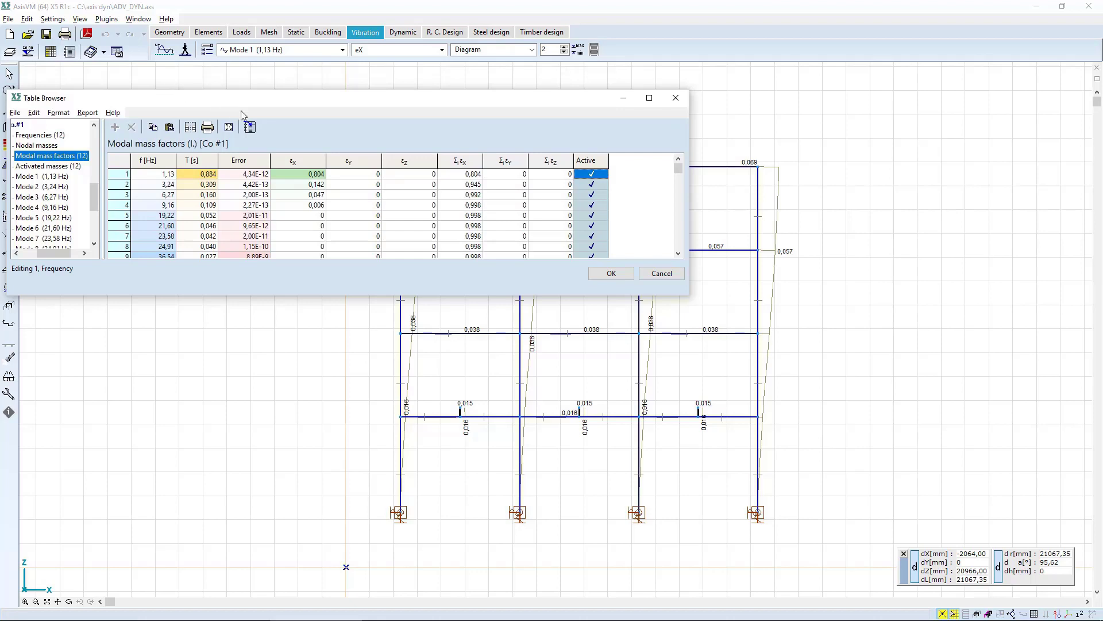
left_click_drag(92, 195, 94, 183)
left_click_drag(63, 256, 48, 257)
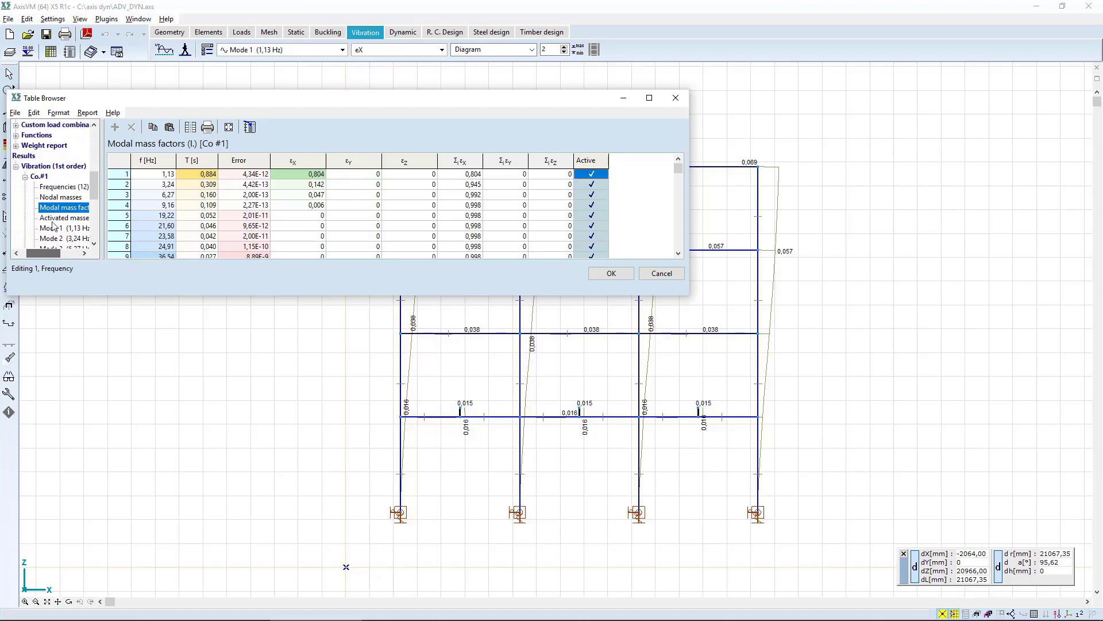
left_click(64, 187)
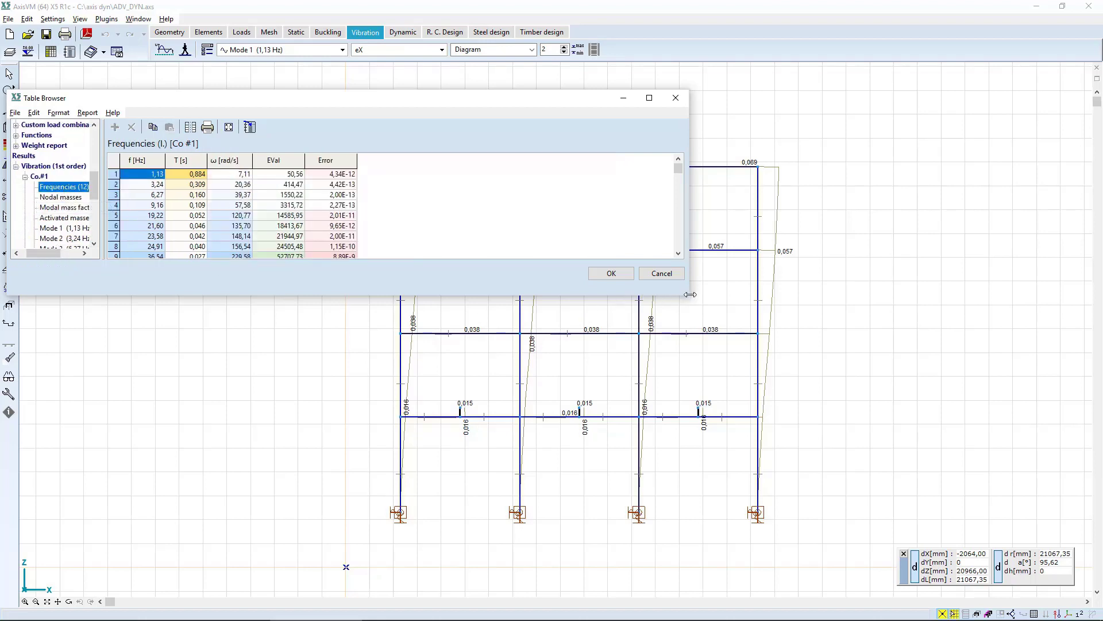
left_click_drag(672, 303, 453, 443)
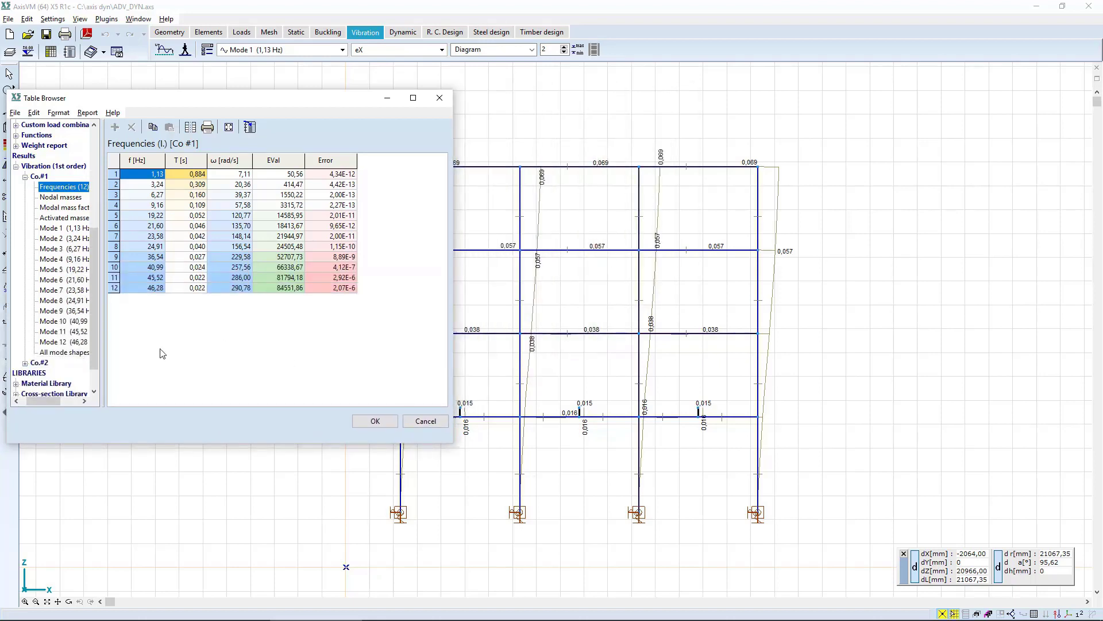
left_click_drag(104, 366, 152, 367)
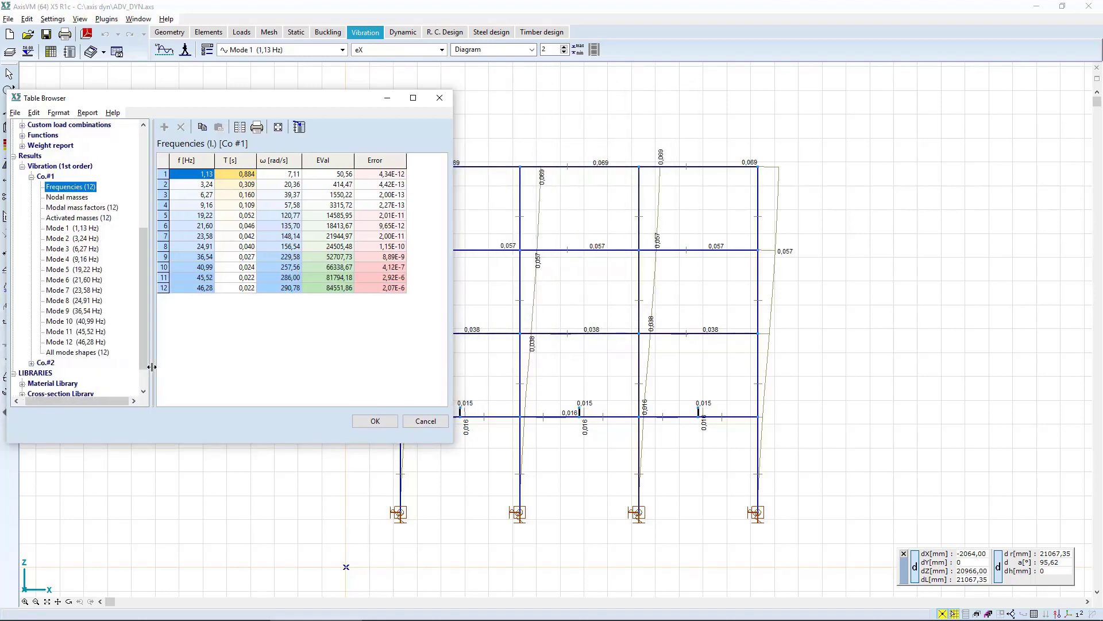
left_click(76, 208)
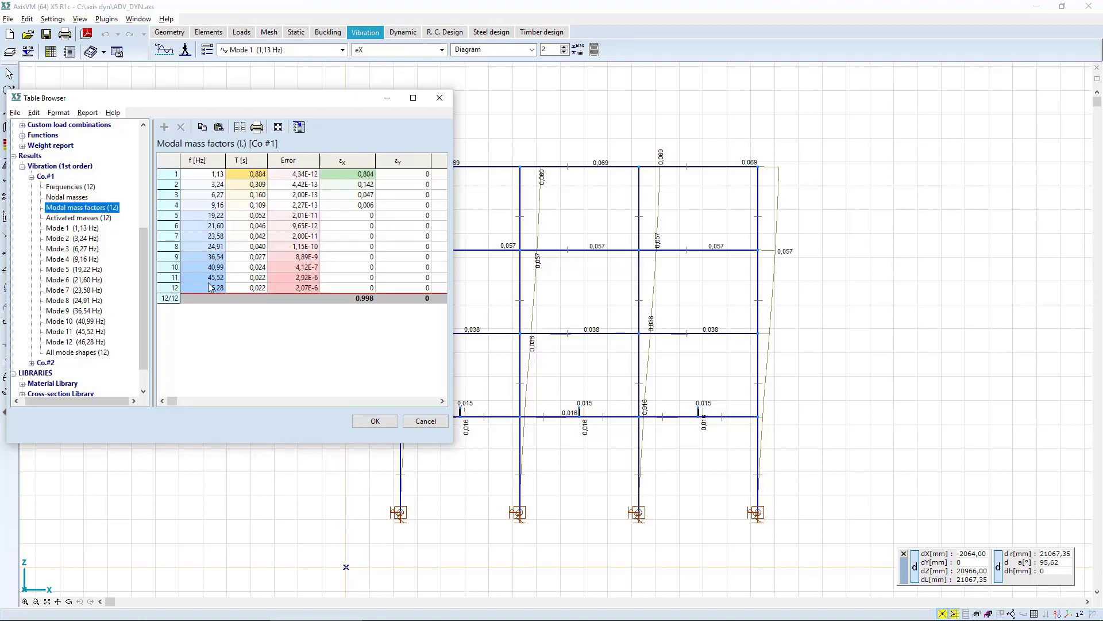
Examine the frequencies and modal mass factors of Co.#2 in the result tables, and close the tables.
left_click(32, 364)
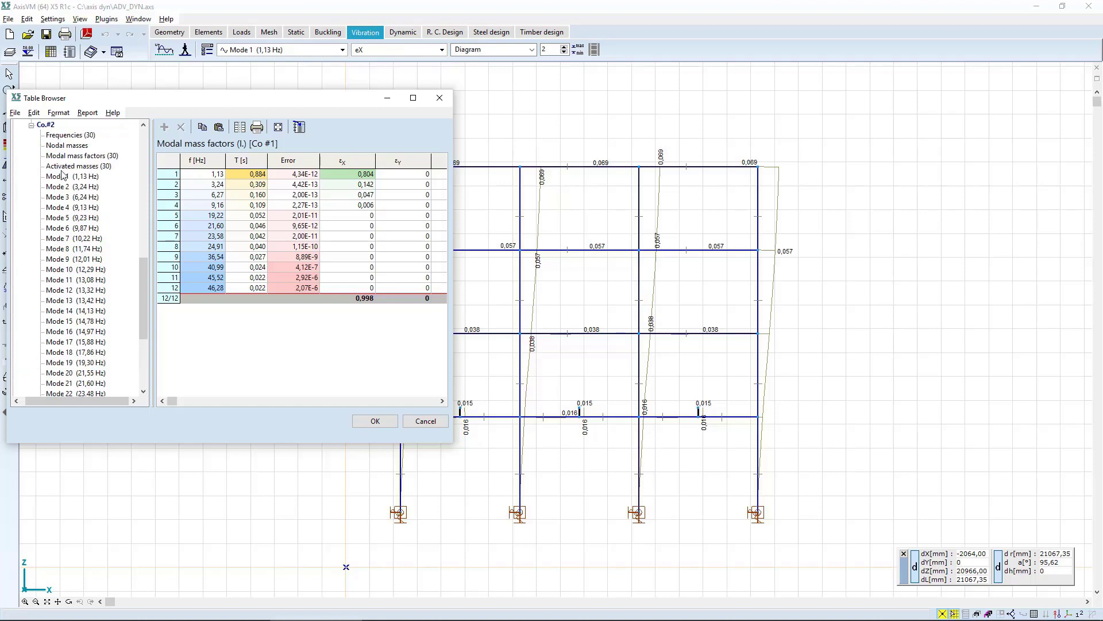
left_click(66, 136)
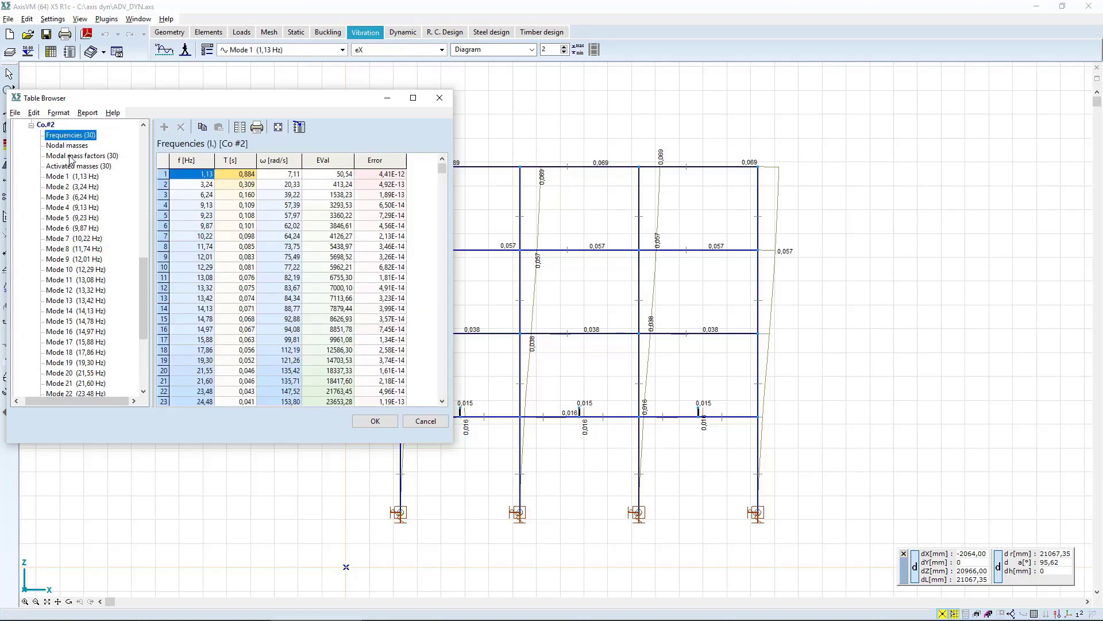
left_click(71, 156)
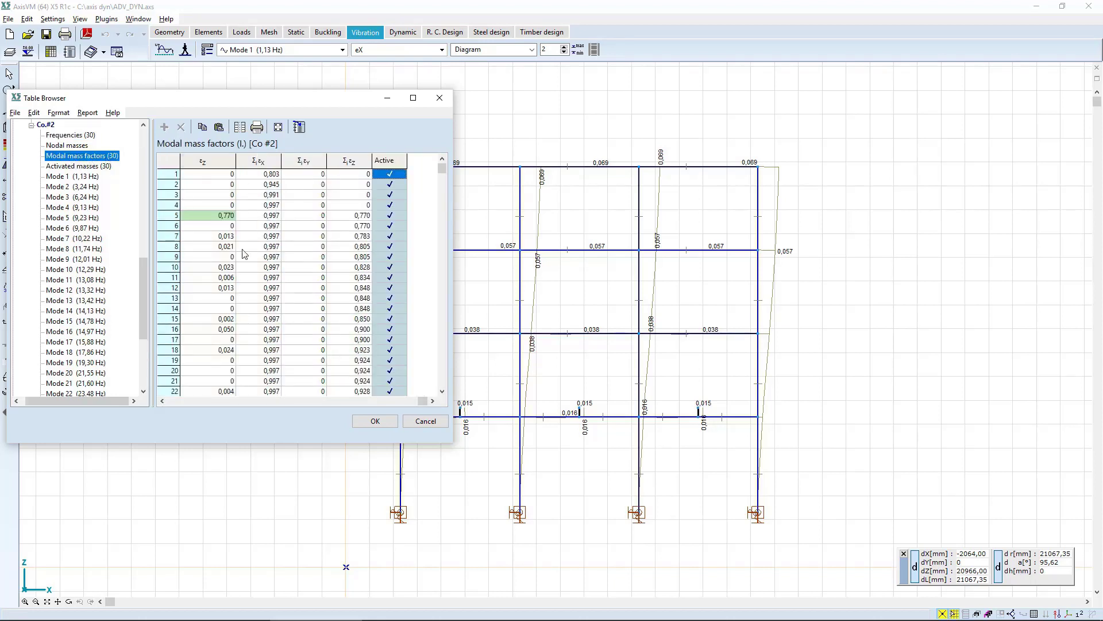
left_click(379, 422)
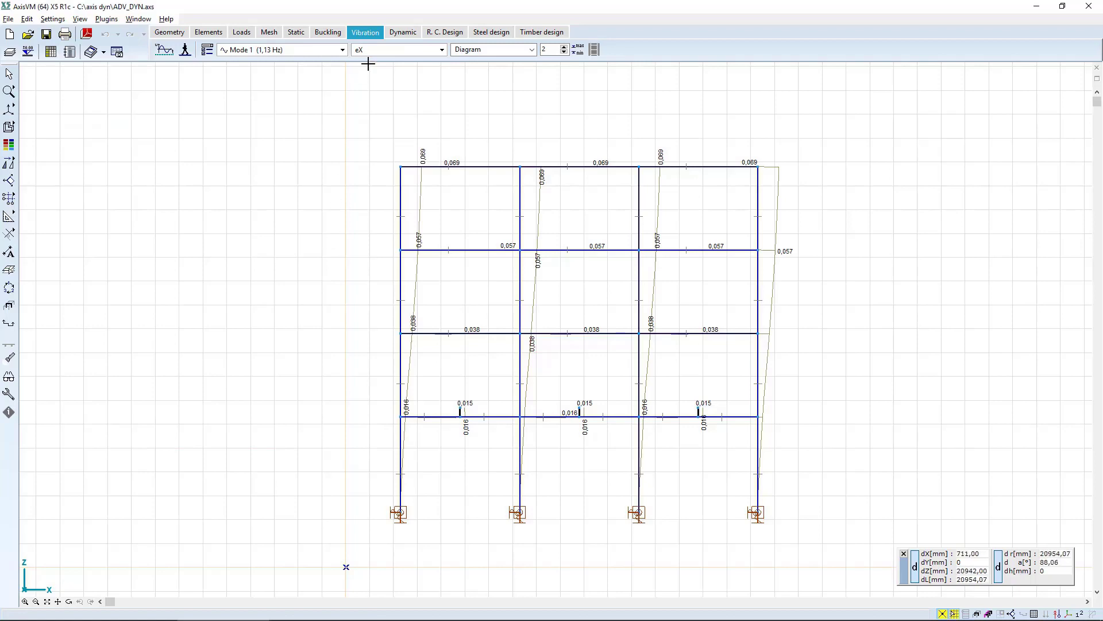
Set up a dynamic analysis with Co.#1 as the static combination and DYN-EQ as the dynamic load case.
left_click(401, 33)
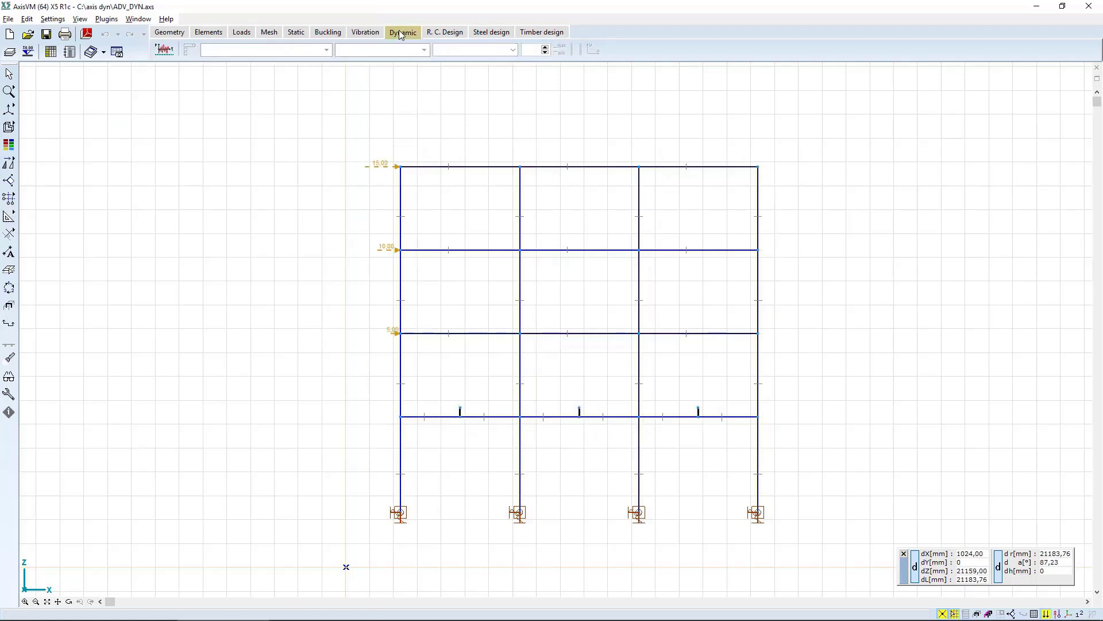
left_click(165, 51)
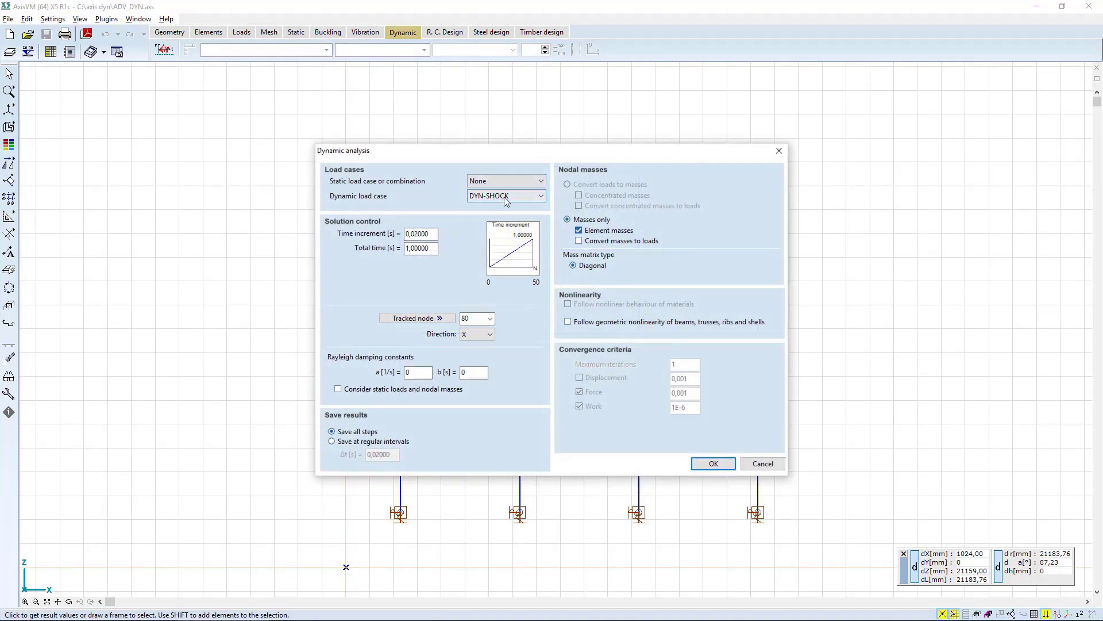
left_click(511, 180)
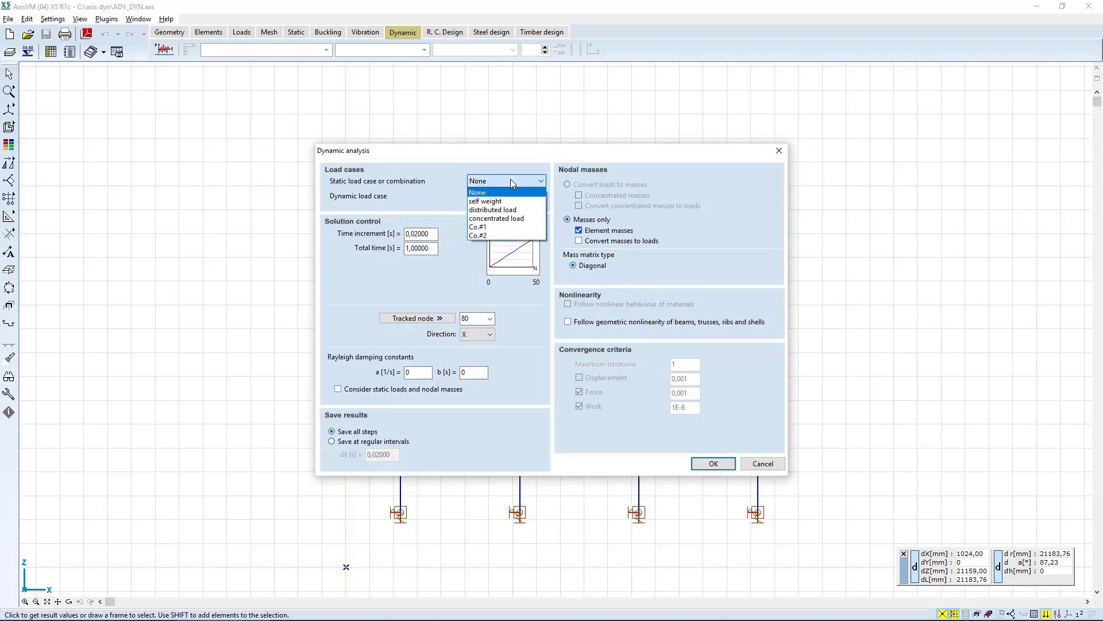
left_click(490, 228)
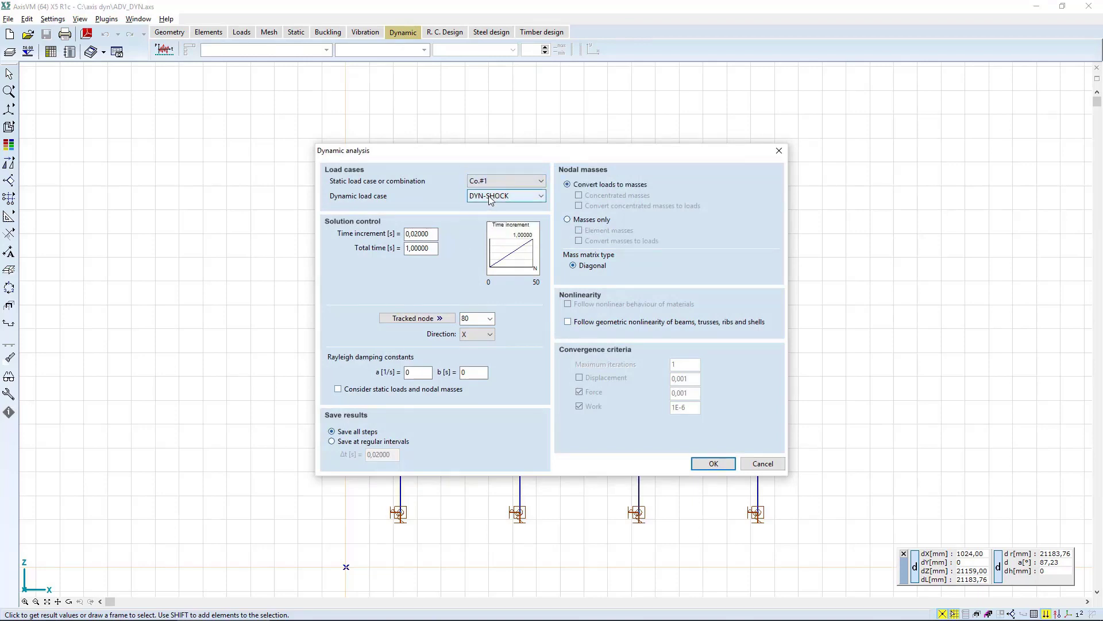
left_click(490, 196)
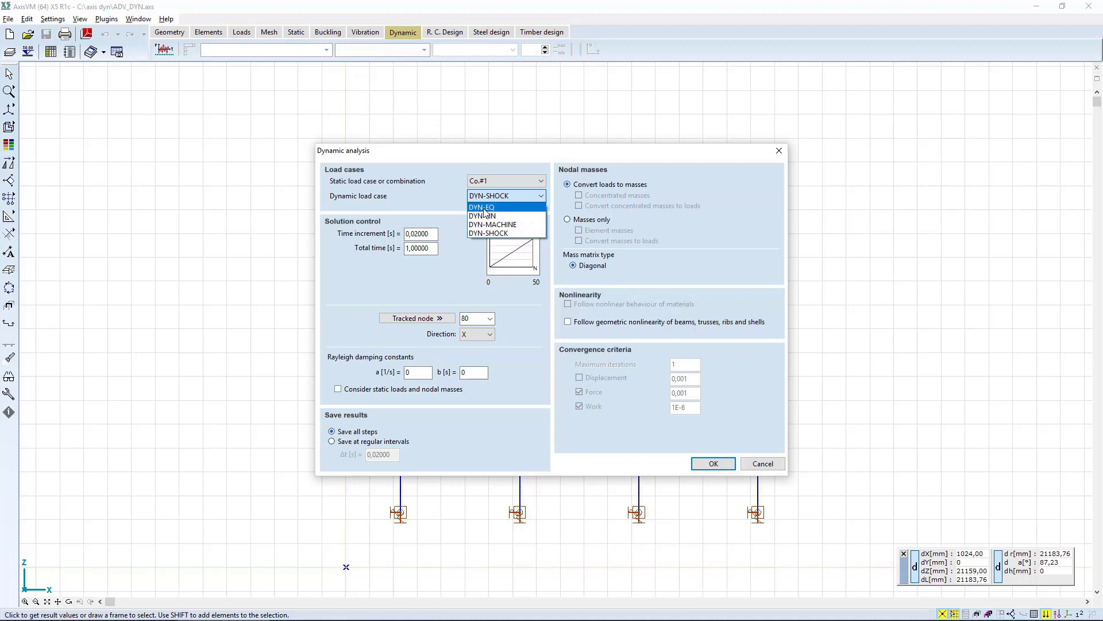
left_click(485, 213)
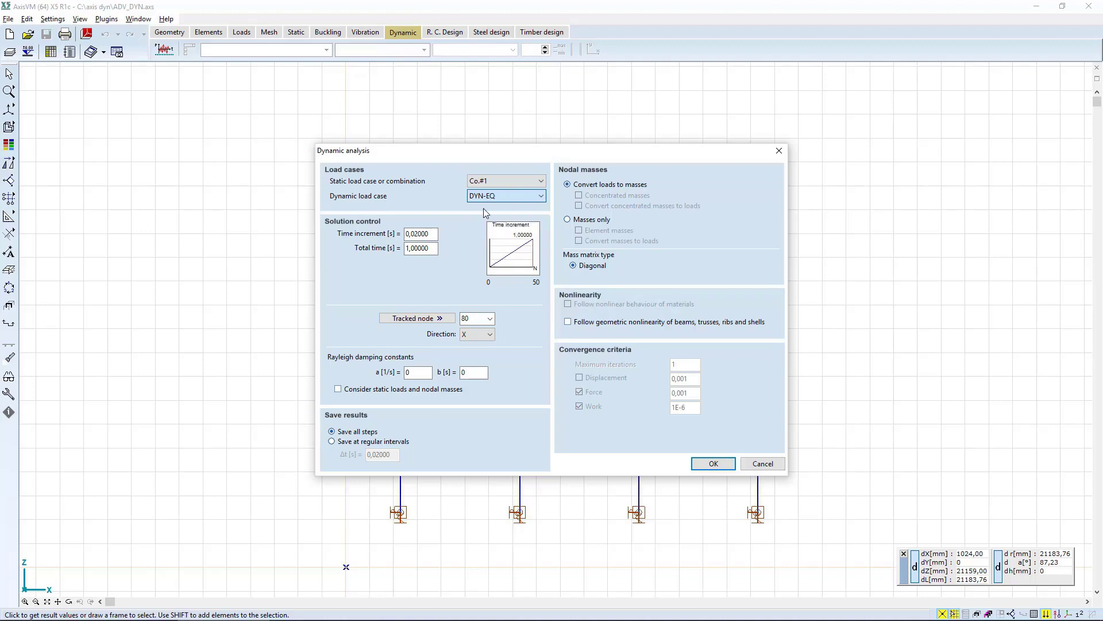
Set the solution's time increment to 0,02 s and the total time to 21 s.
left_click(434, 234)
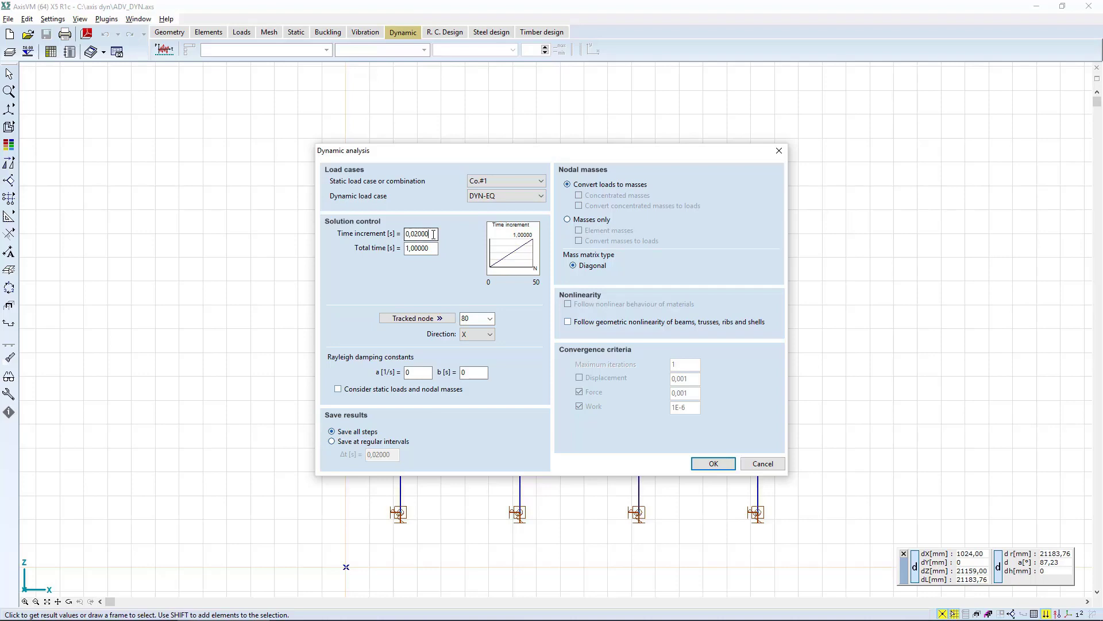
left_click_drag(433, 234, 345, 245)
type("0")
left_click_drag(436, 248, 391, 248)
type("21")
Set node 17 as the tracked node, followed in direction X.
left_click(437, 320)
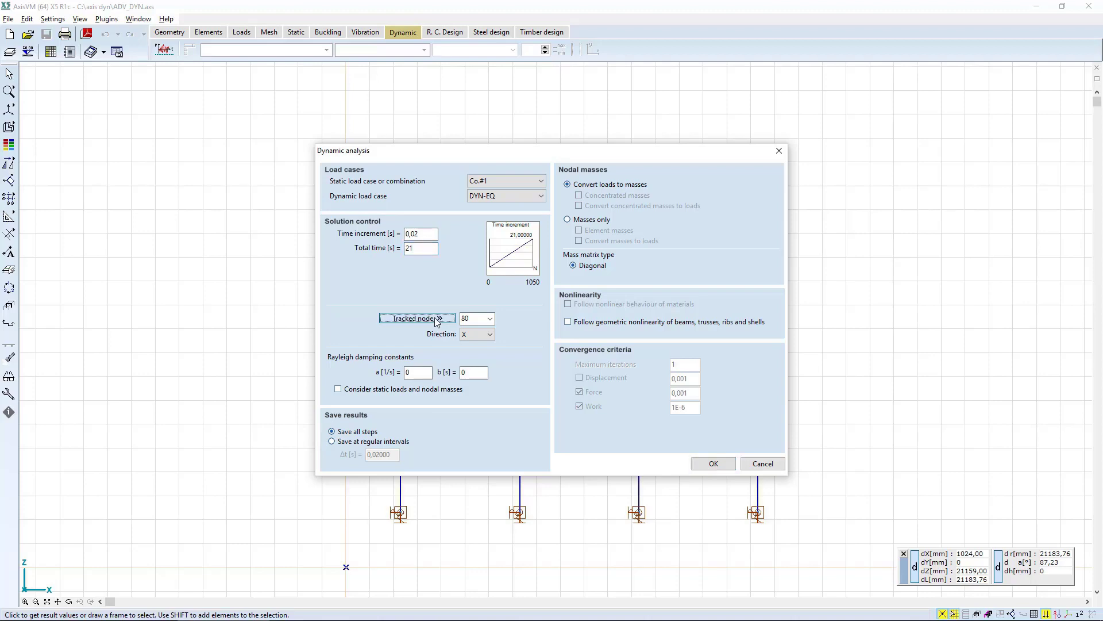
left_click(476, 317)
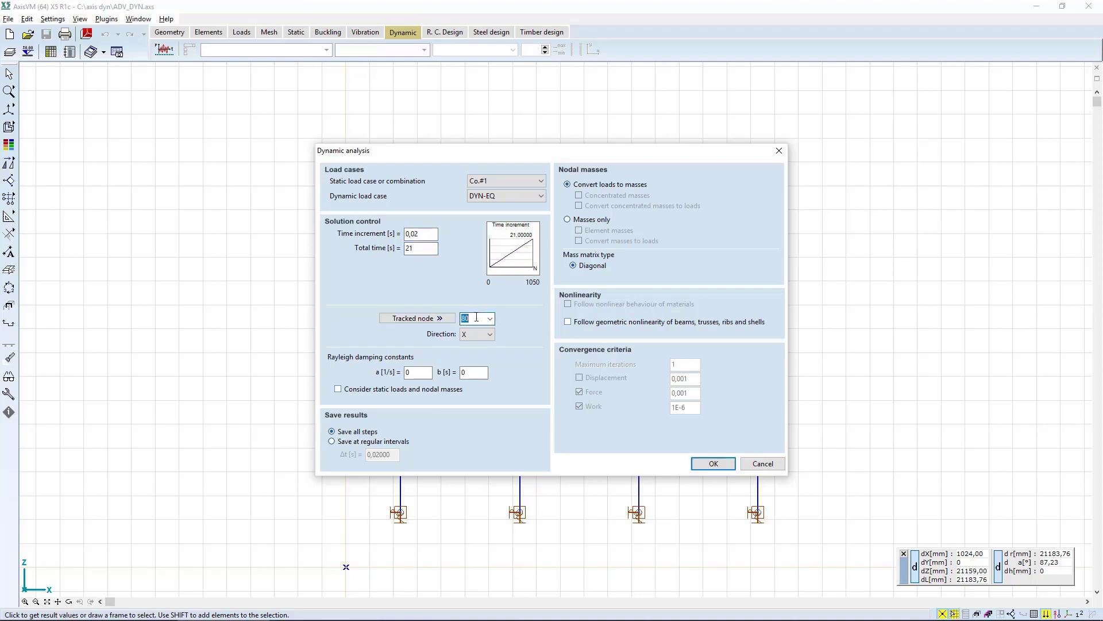
type("17")
left_click(467, 333)
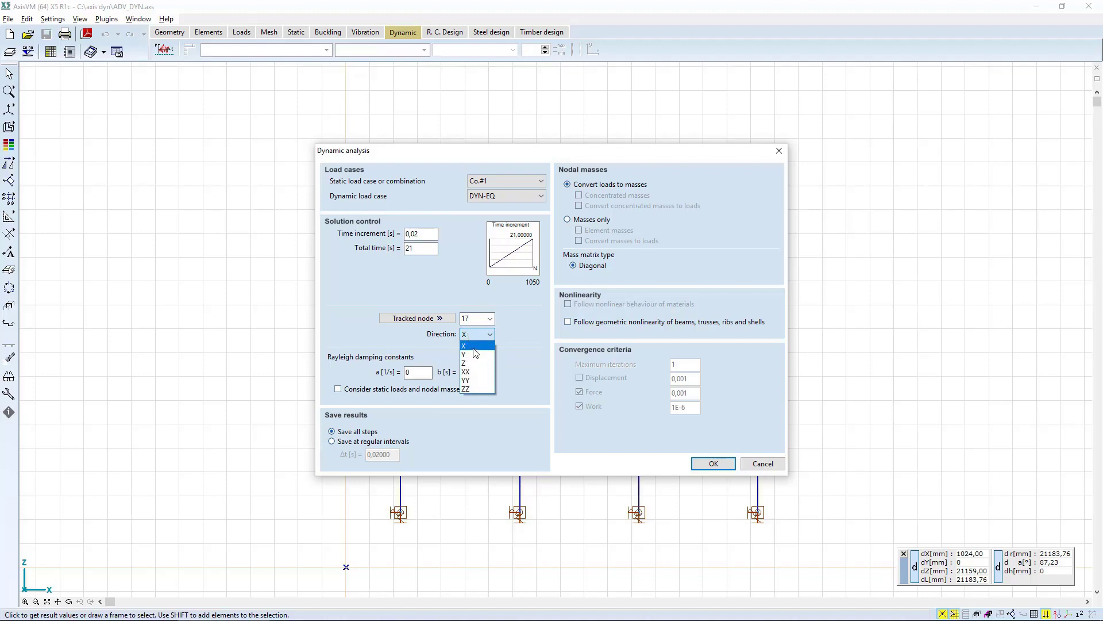
left_click(474, 345)
Set Rayleigh damping constants a = 0,6265 and b = 0,0016, enable geometric nonlinearity, and run the DYN-EQ analysis.
left_click(423, 372)
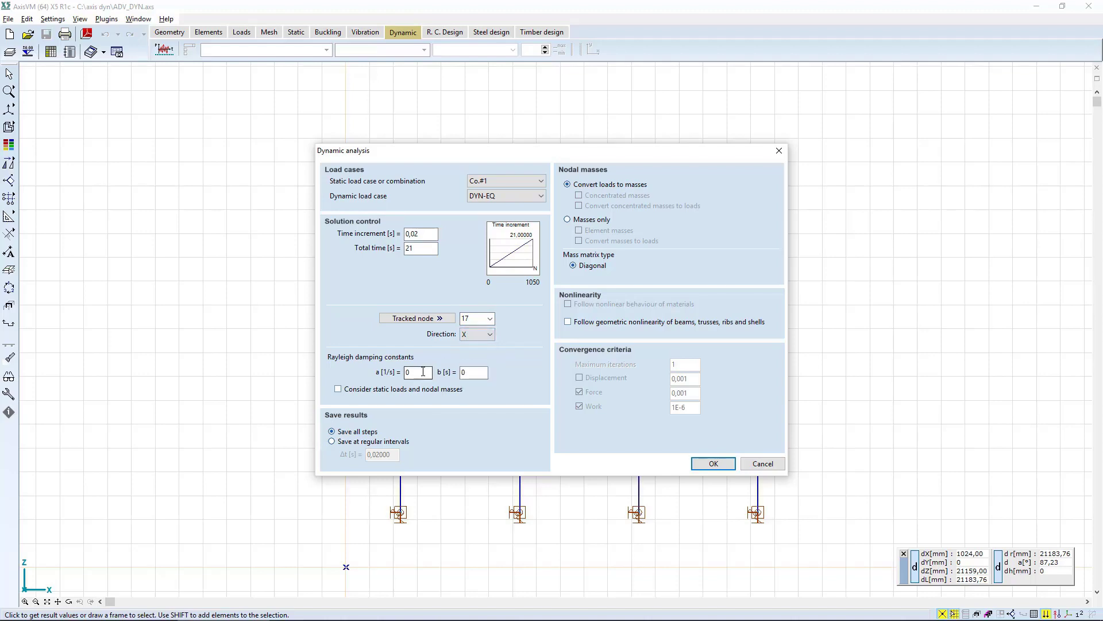
left_click_drag(394, 372, 346, 372)
type("0")
key("Tab")
left_click(591, 325)
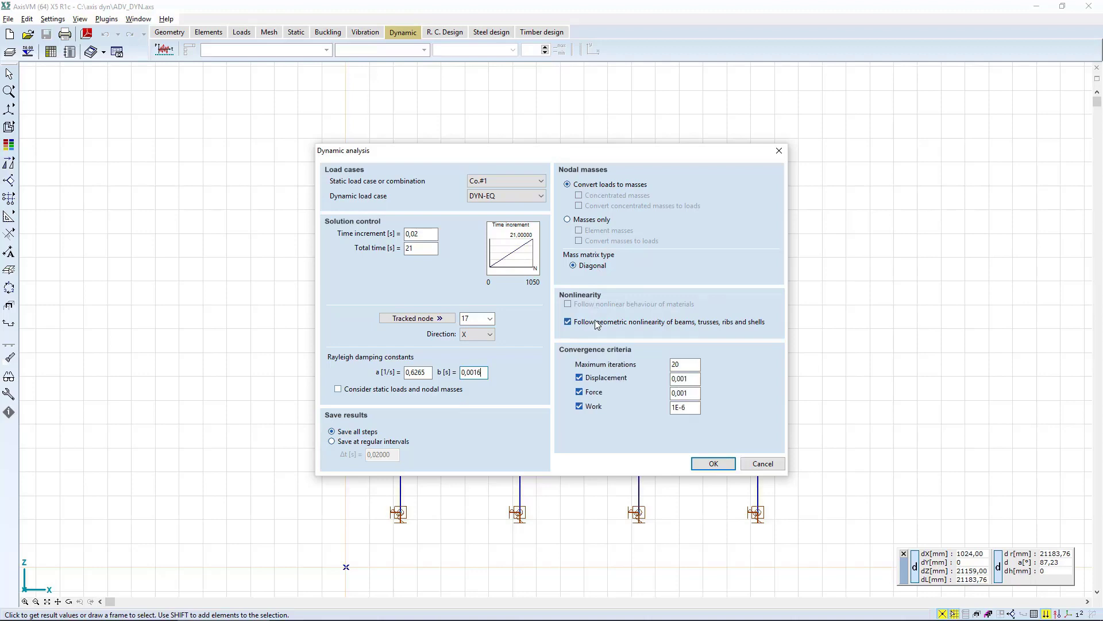
left_click(714, 464)
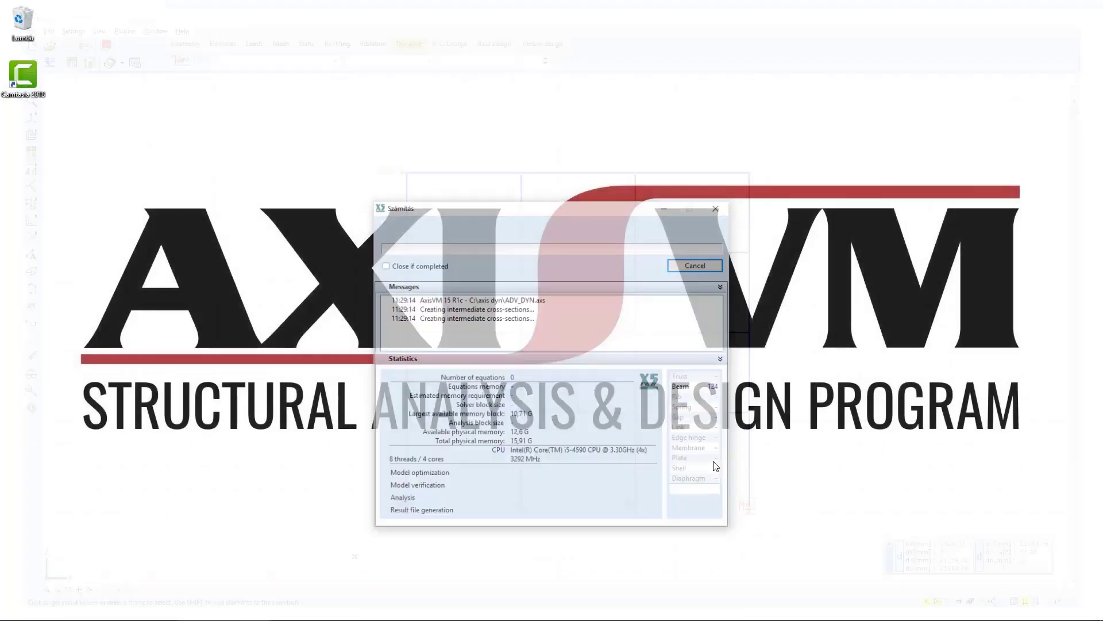
Collapse the messages, statistics and time step sections while the DYN-EQ analysis runs, and close the progress window once it is complete.
left_click_drag(542, 210, 536, 13)
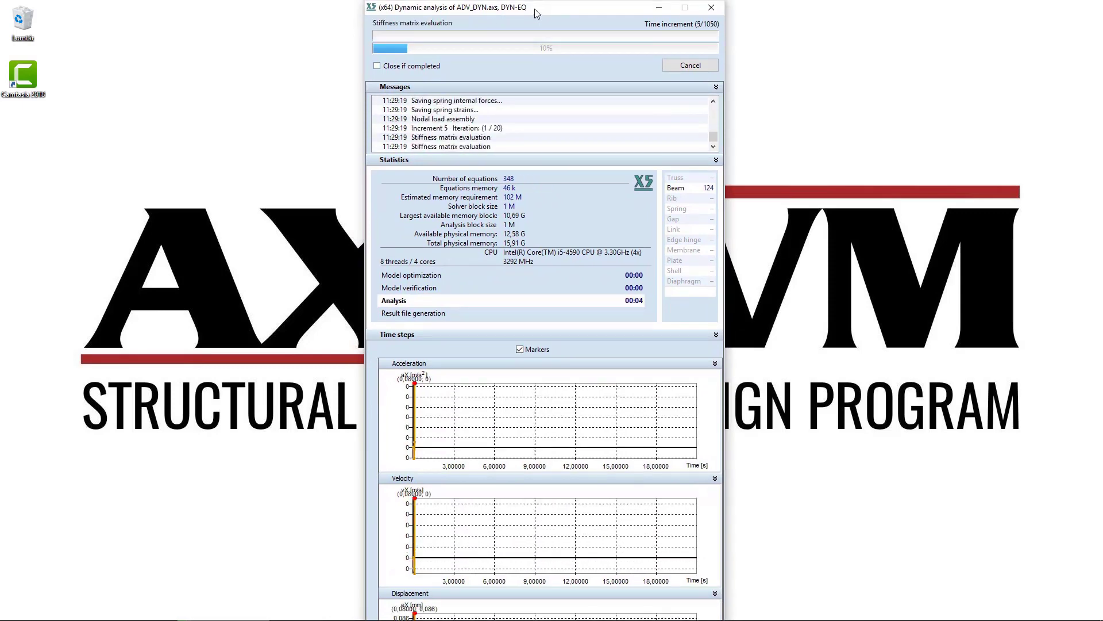
left_click(516, 158)
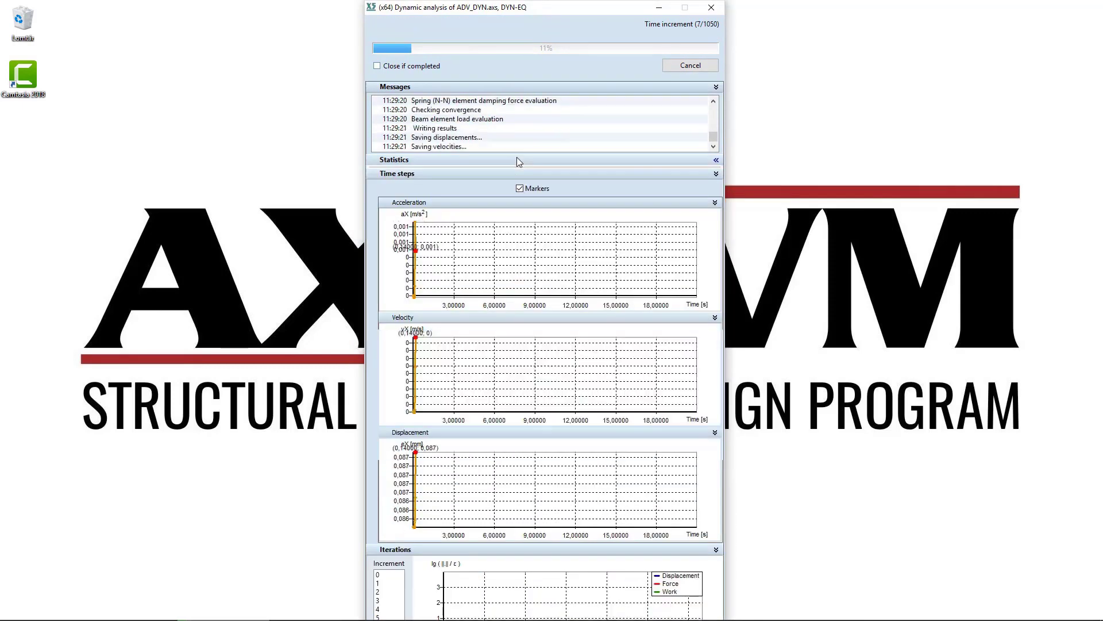
left_click(505, 86)
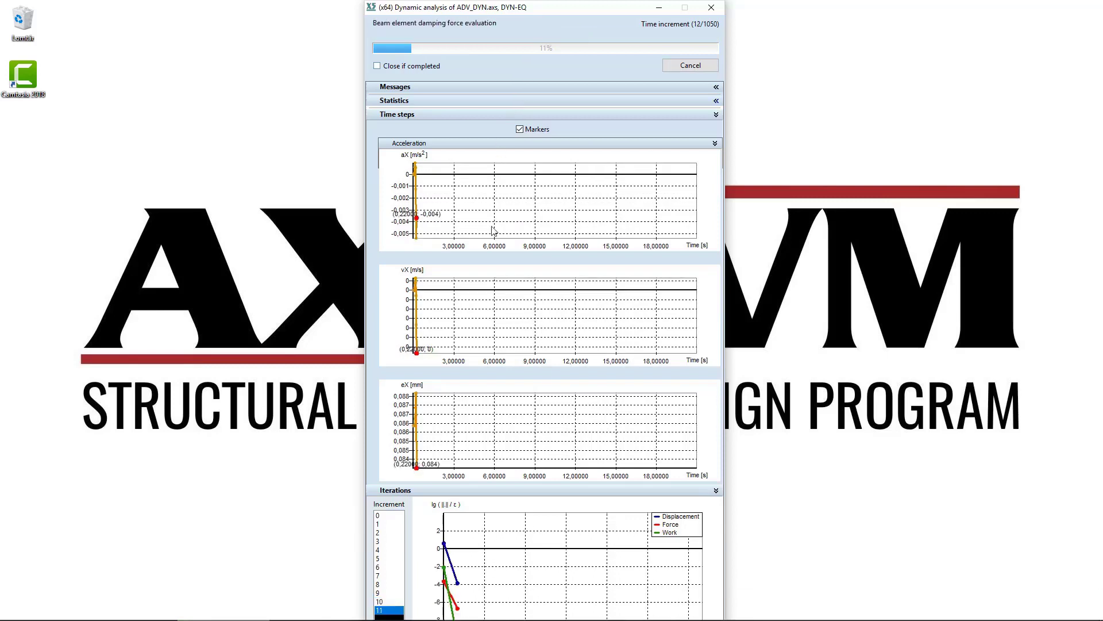
left_click(520, 115)
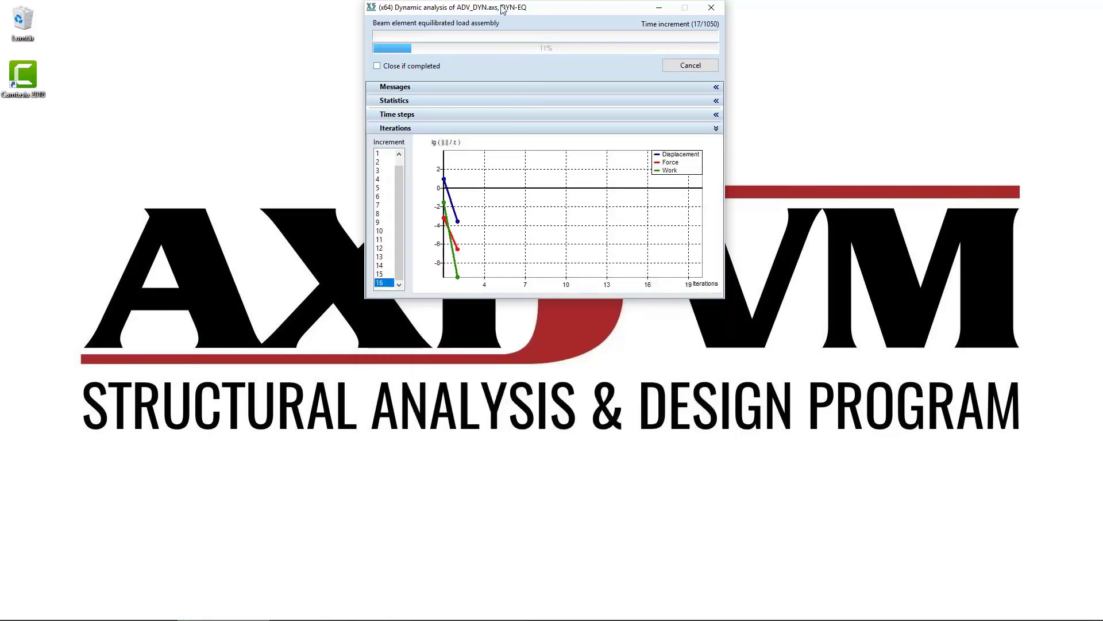
left_click_drag(507, 36, 505, 251)
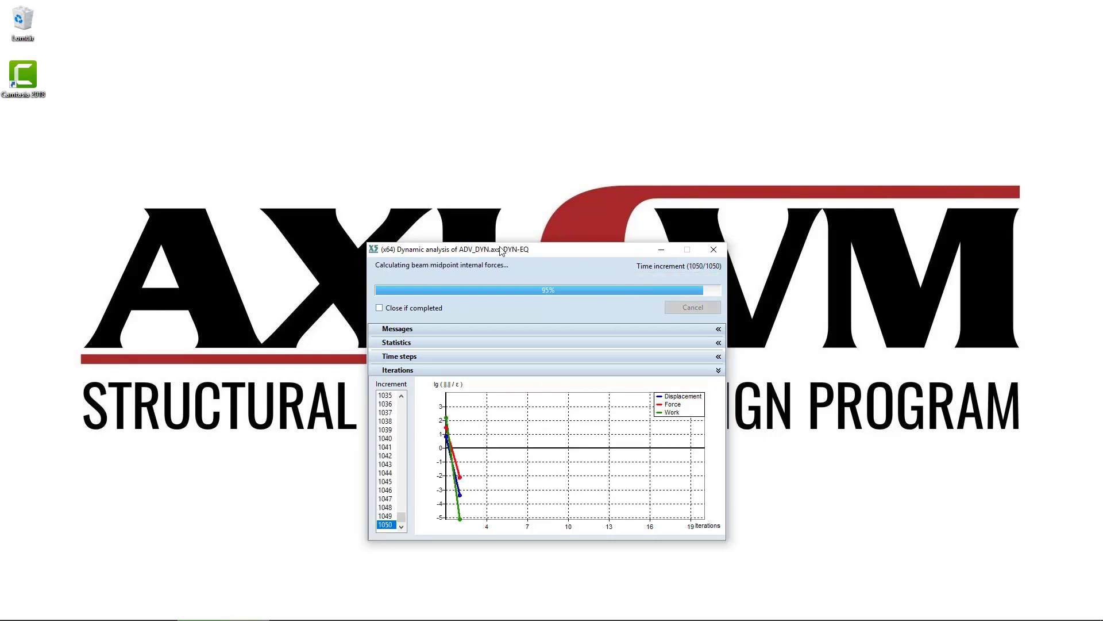
left_click(689, 308)
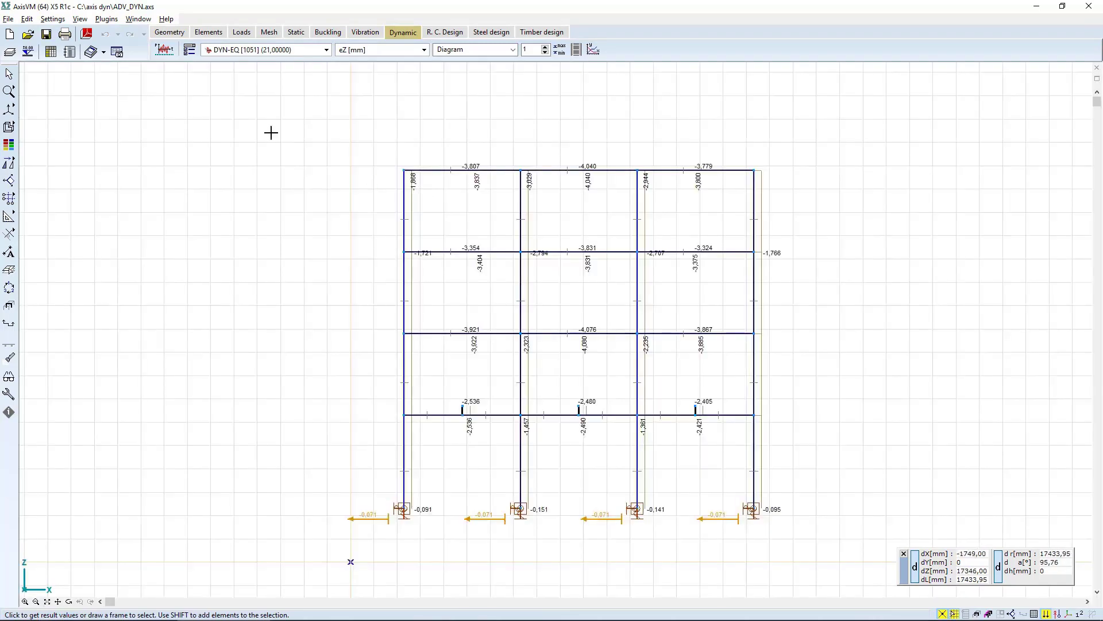
Run a dynamic analysis of Co.#1 with load case DYN-SIN, using a 0,01 s time increment and 10 s total time.
left_click(165, 50)
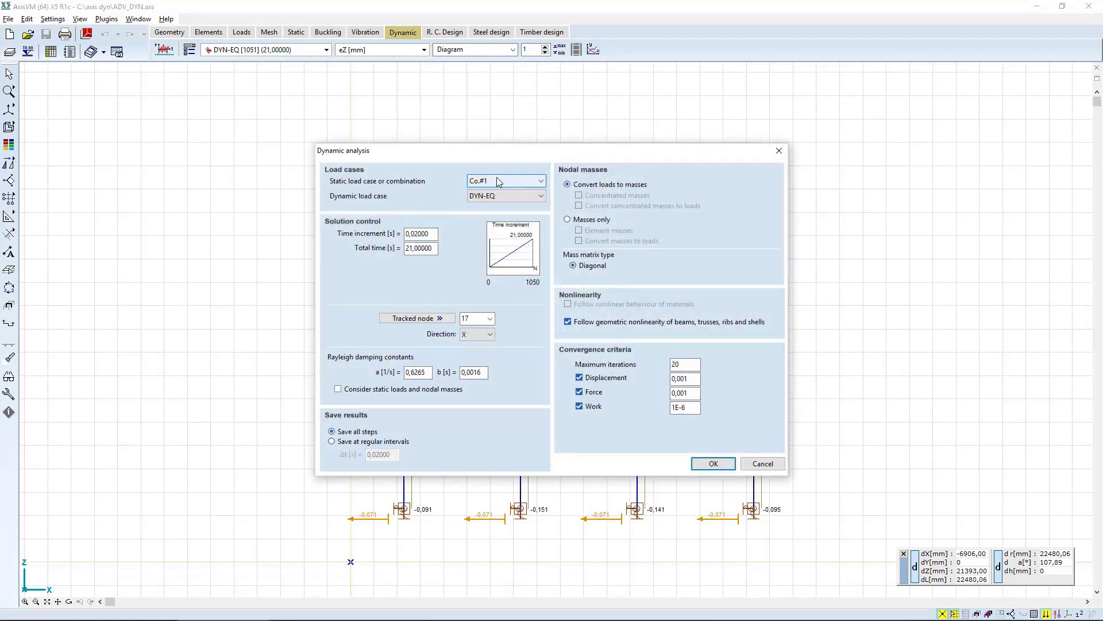
left_click(494, 196)
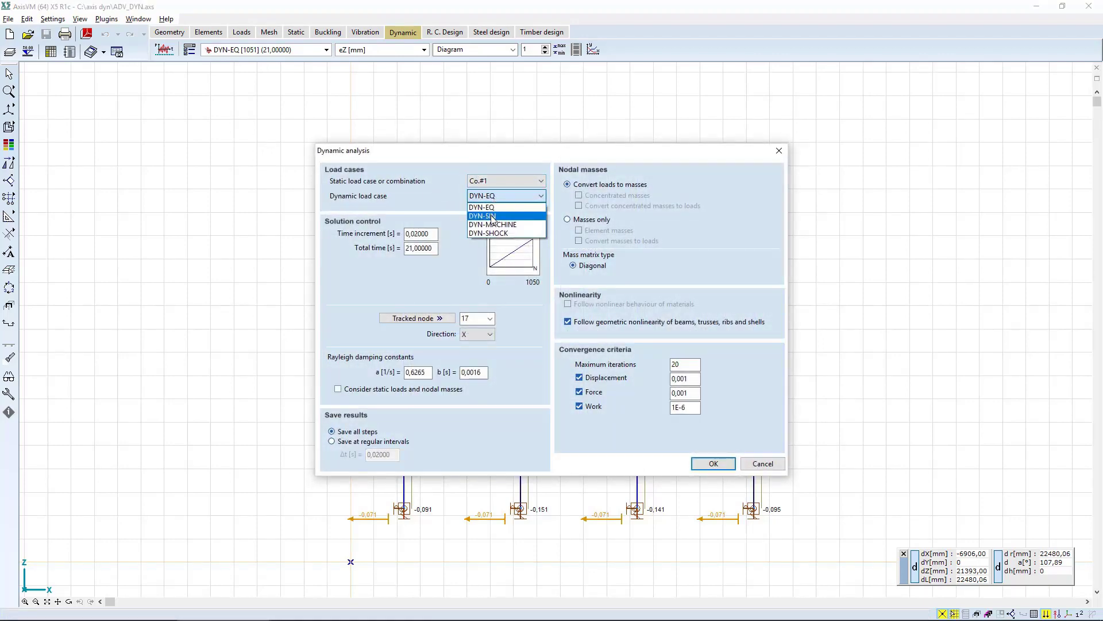
left_click(493, 216)
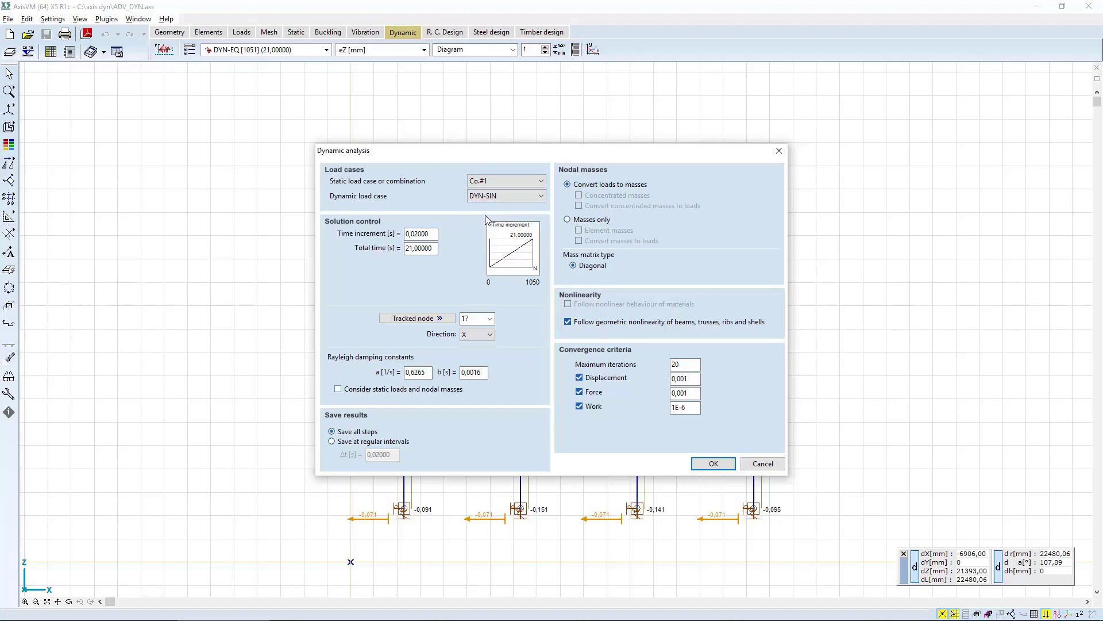
left_click_drag(431, 233, 401, 235)
type("0,01")
left_click_drag(436, 248, 396, 251)
type("10")
left_click(712, 464)
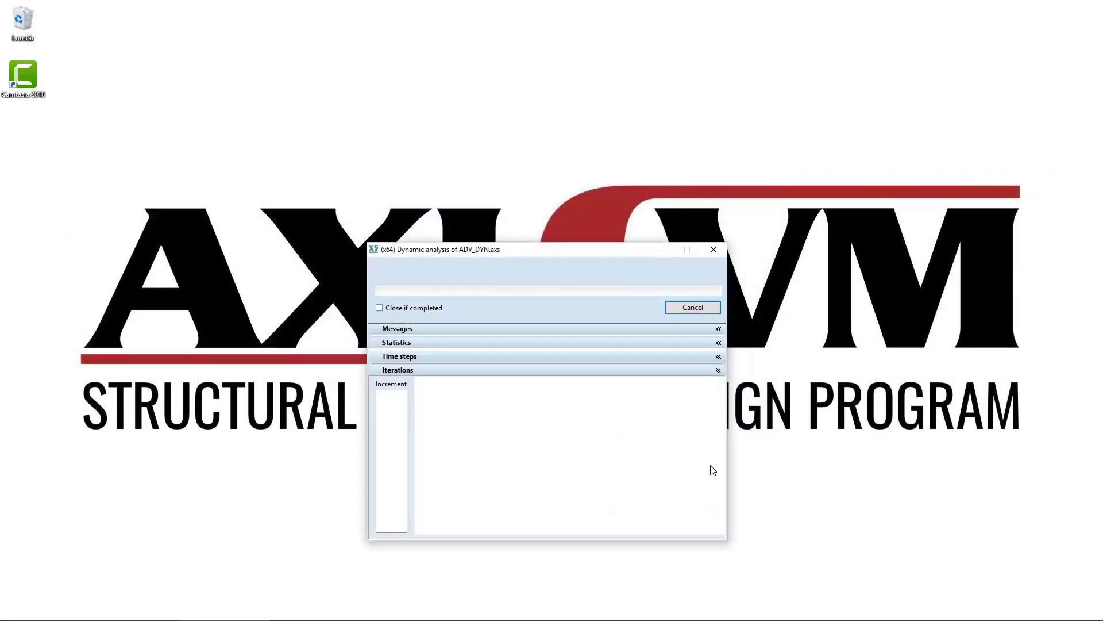
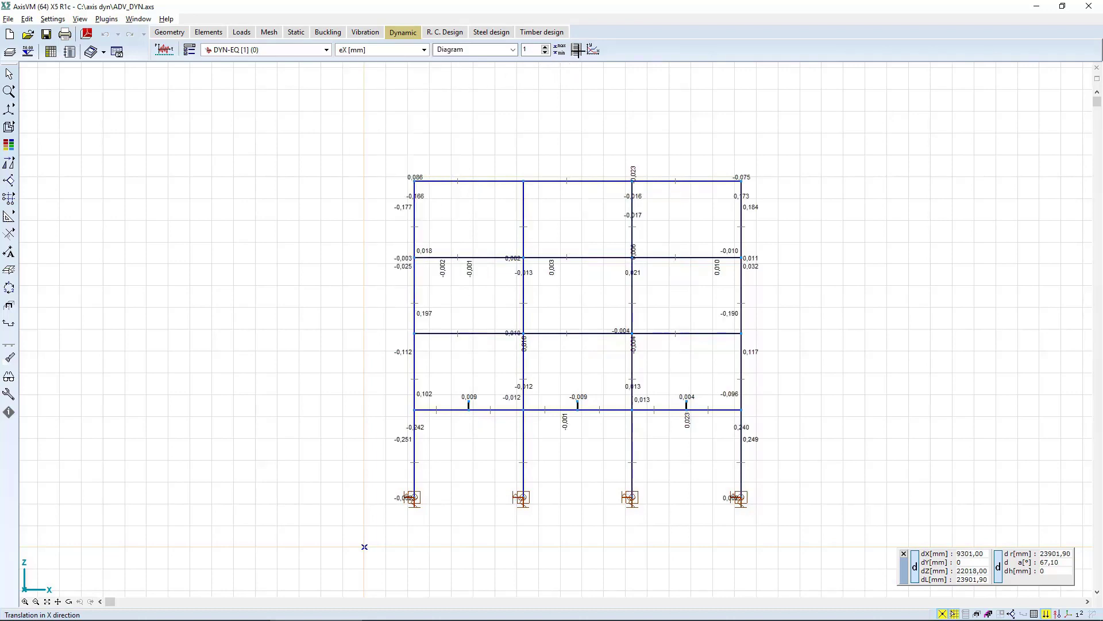
Turn off result value labels on nodes and lines, along with the Min./Max. only option, for the frame display.
left_click(578, 50)
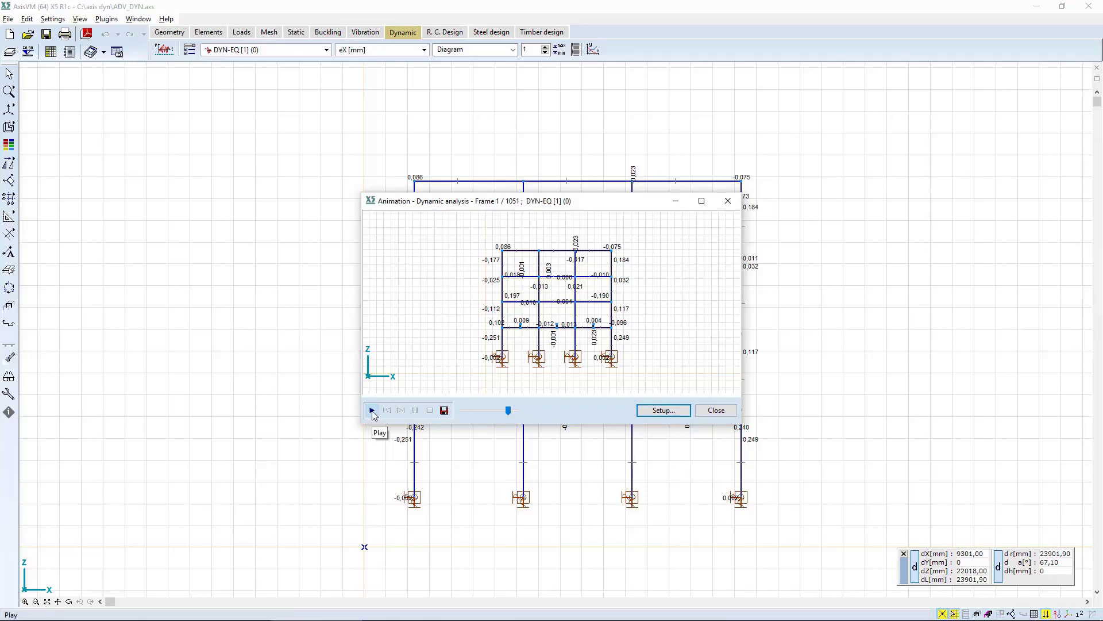
key("Escape")
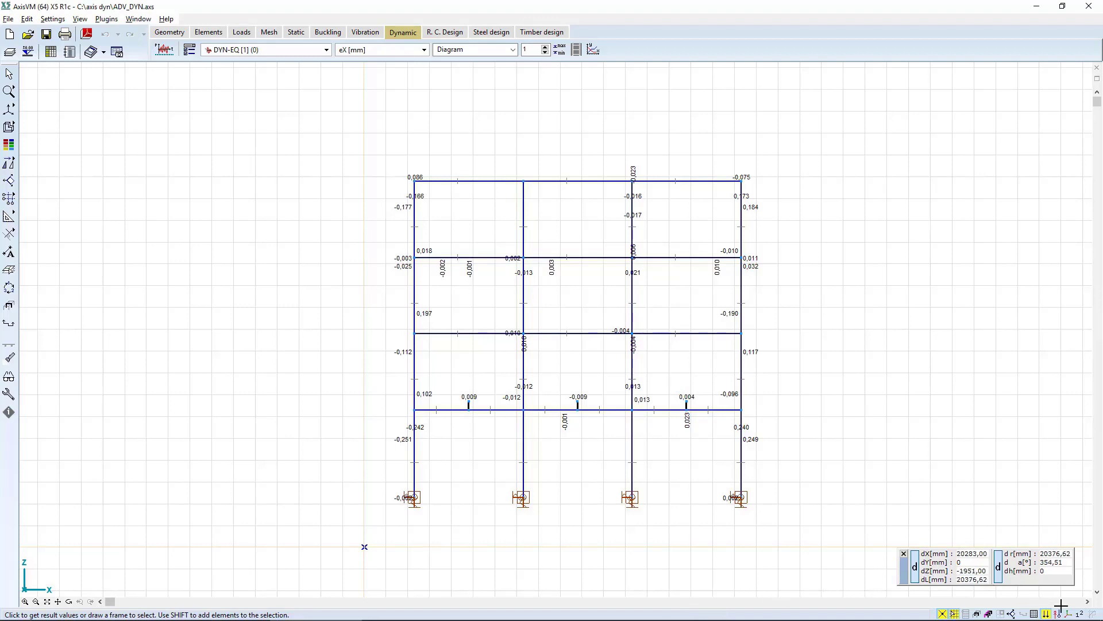
left_click(1080, 613)
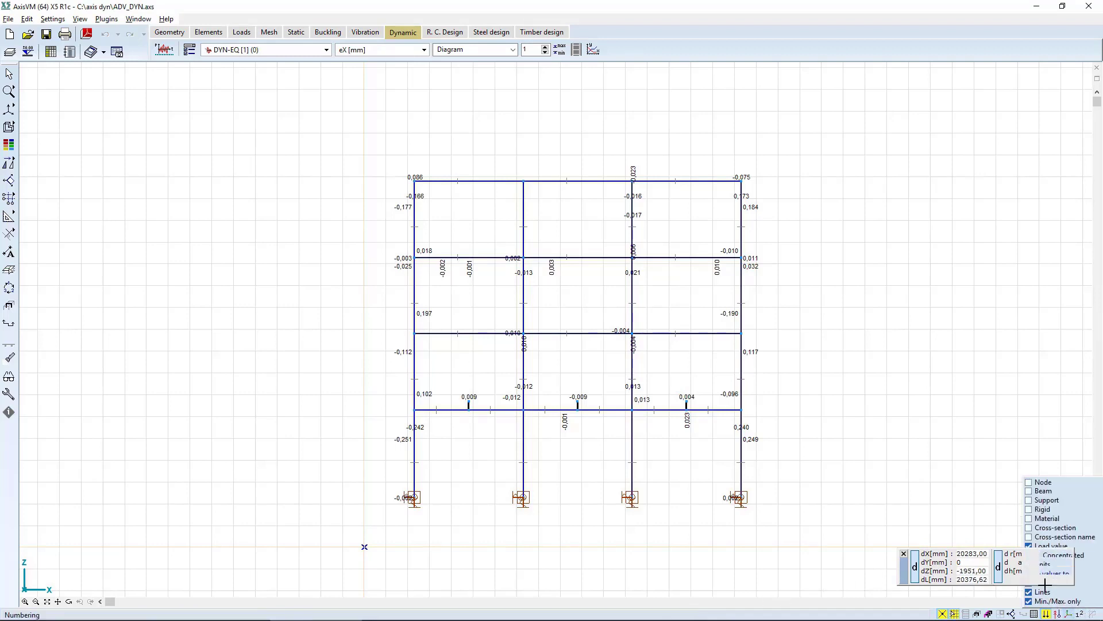
left_click(1078, 613)
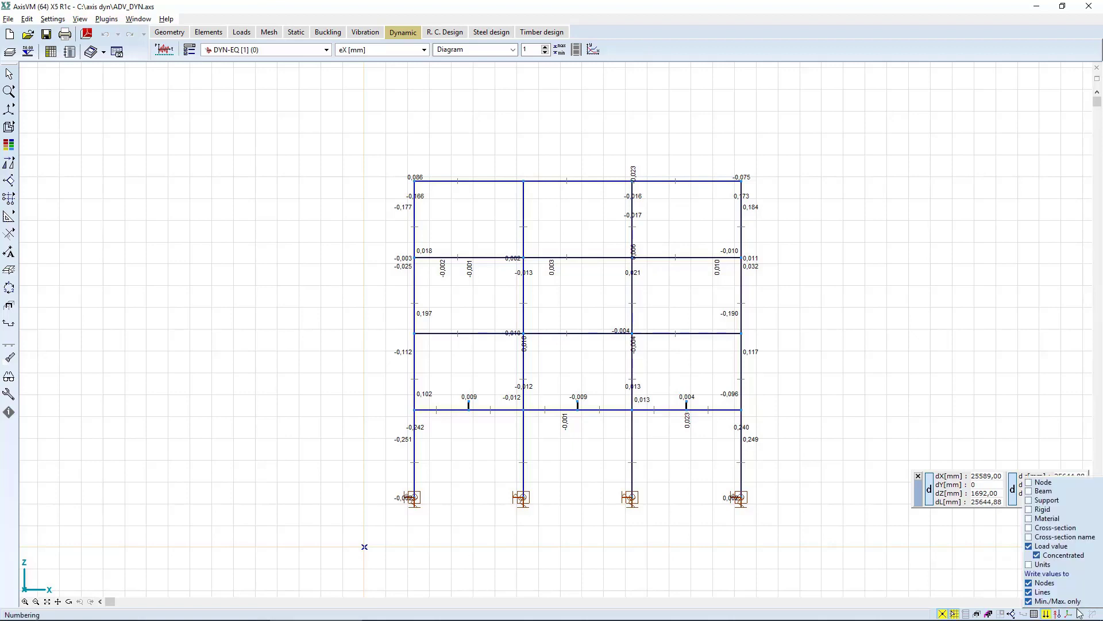
left_click(1043, 582)
left_click(1042, 592)
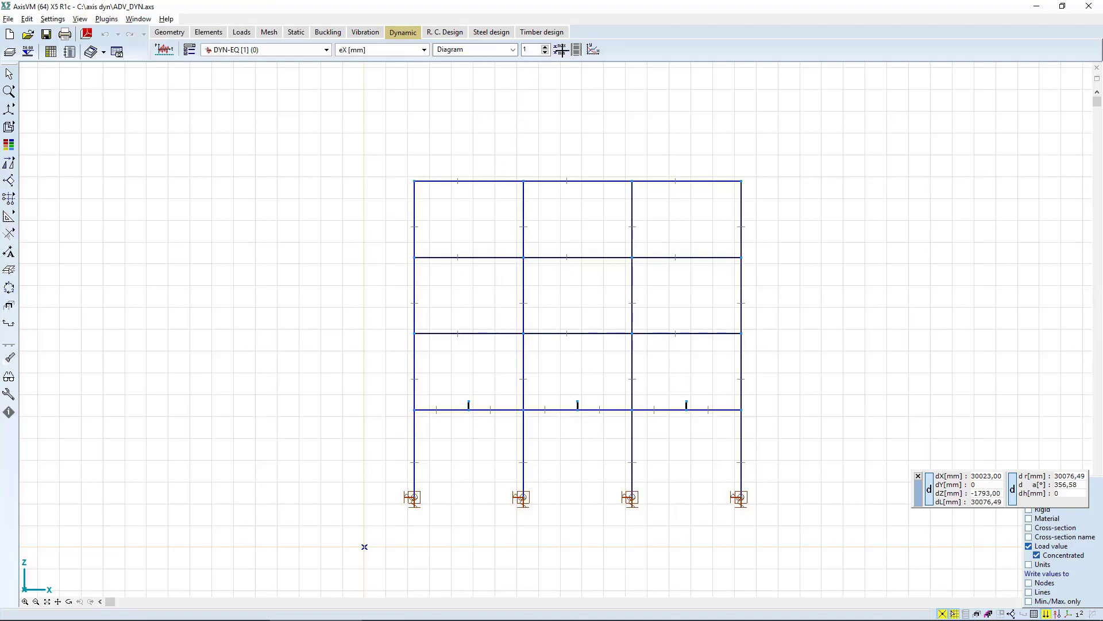
Switch the result display shape to Deformed and set the diagram scale to 3.
left_click(190, 49)
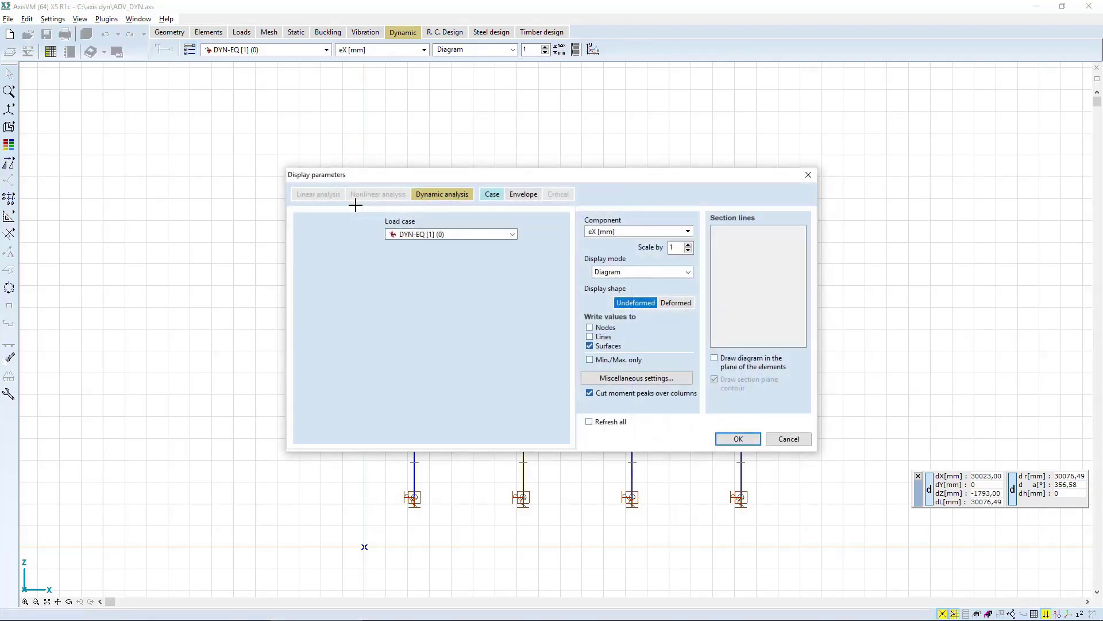
left_click(677, 303)
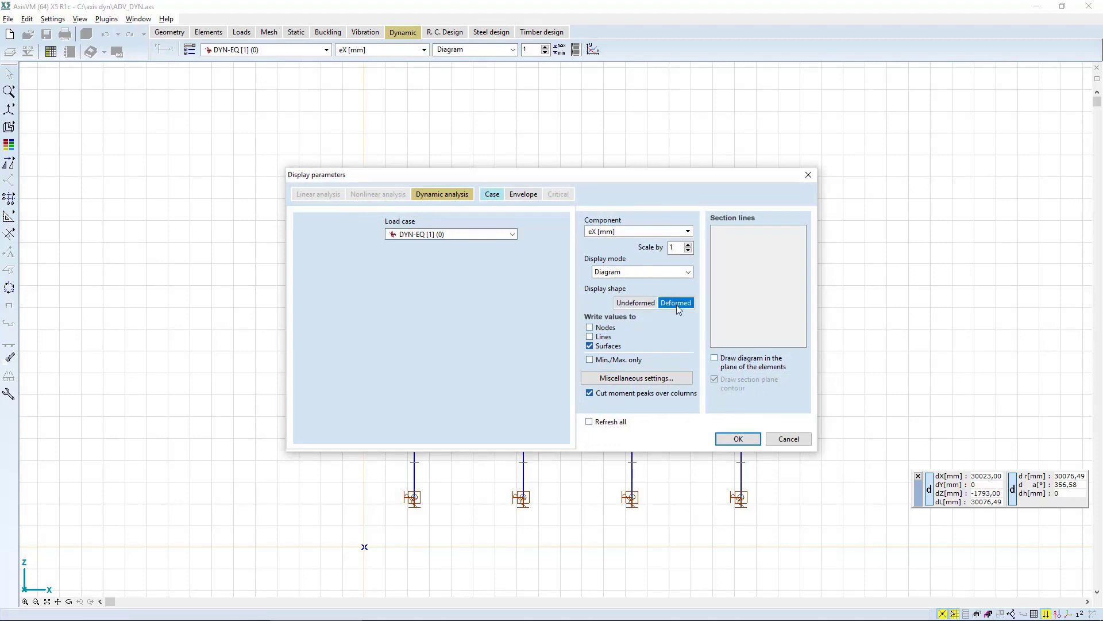
left_click(740, 438)
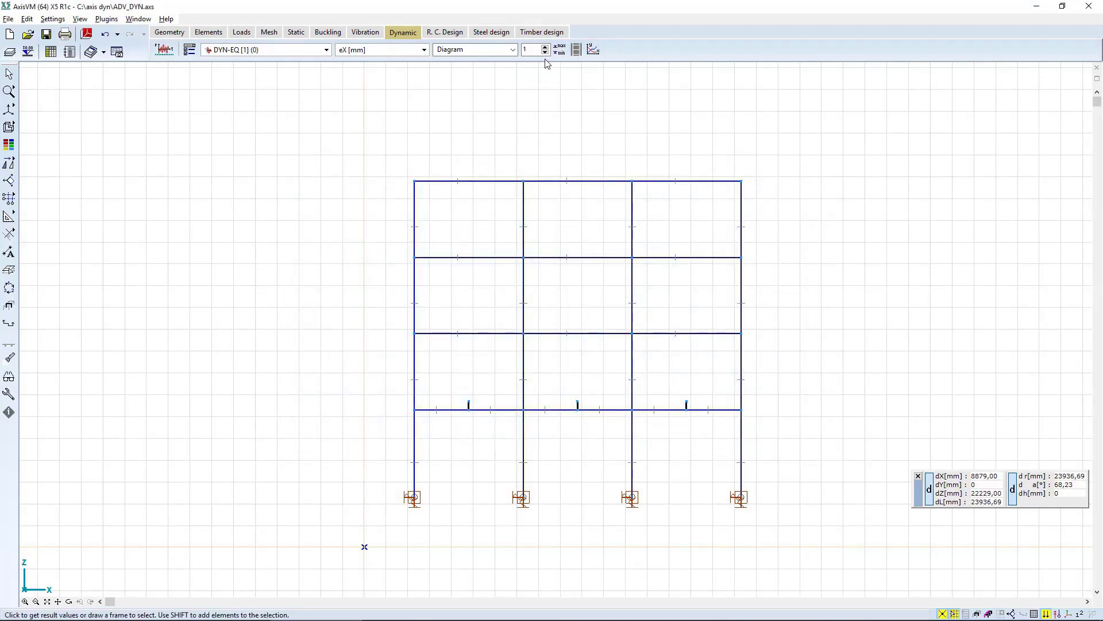
left_click(530, 50)
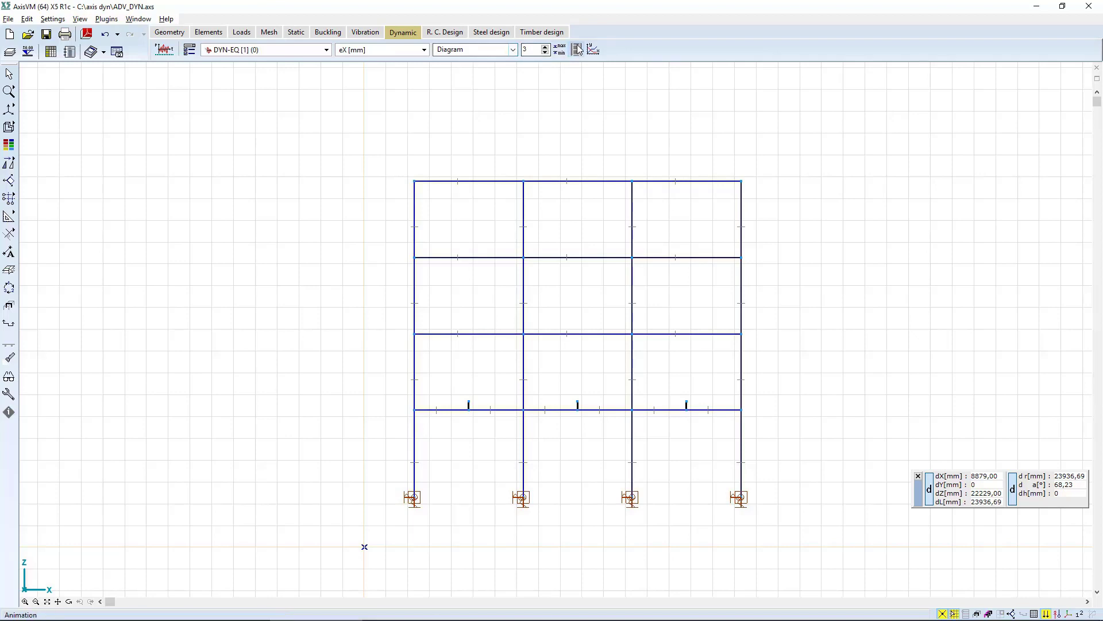
Play and stop the DYN-EQ animation of the deformed frame, and check its recording parameters before closing it.
left_click(577, 50)
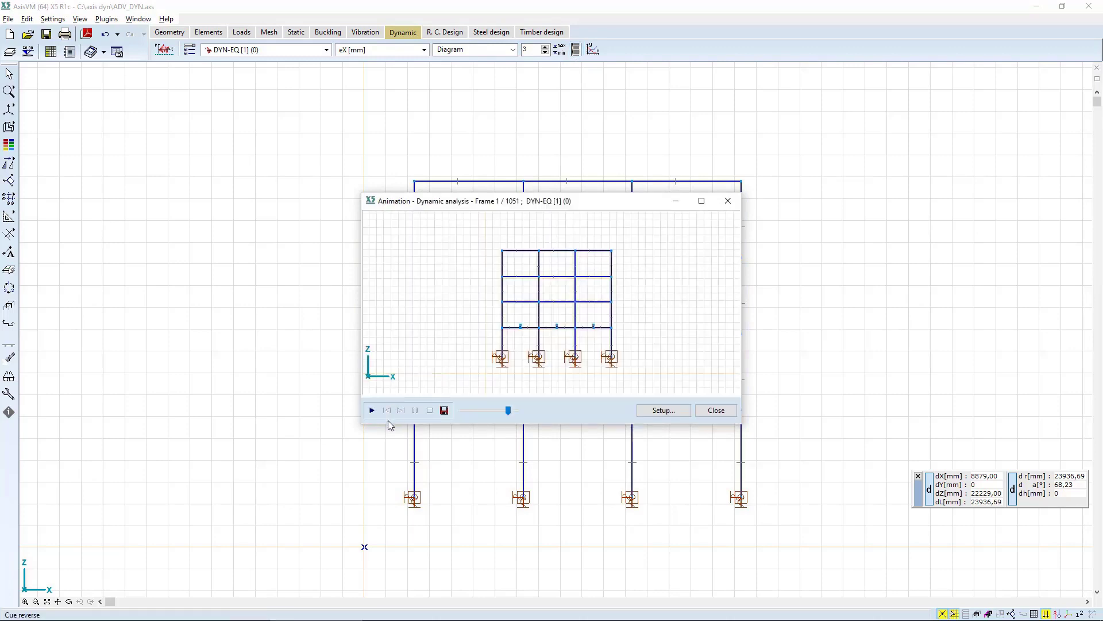
left_click(371, 412)
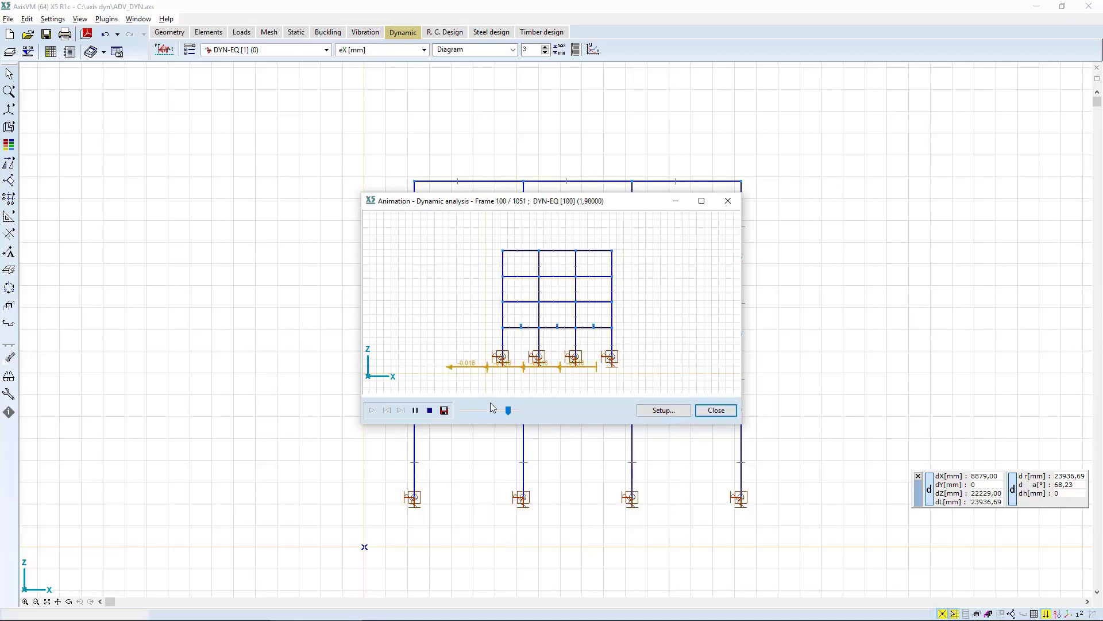
left_click(429, 410)
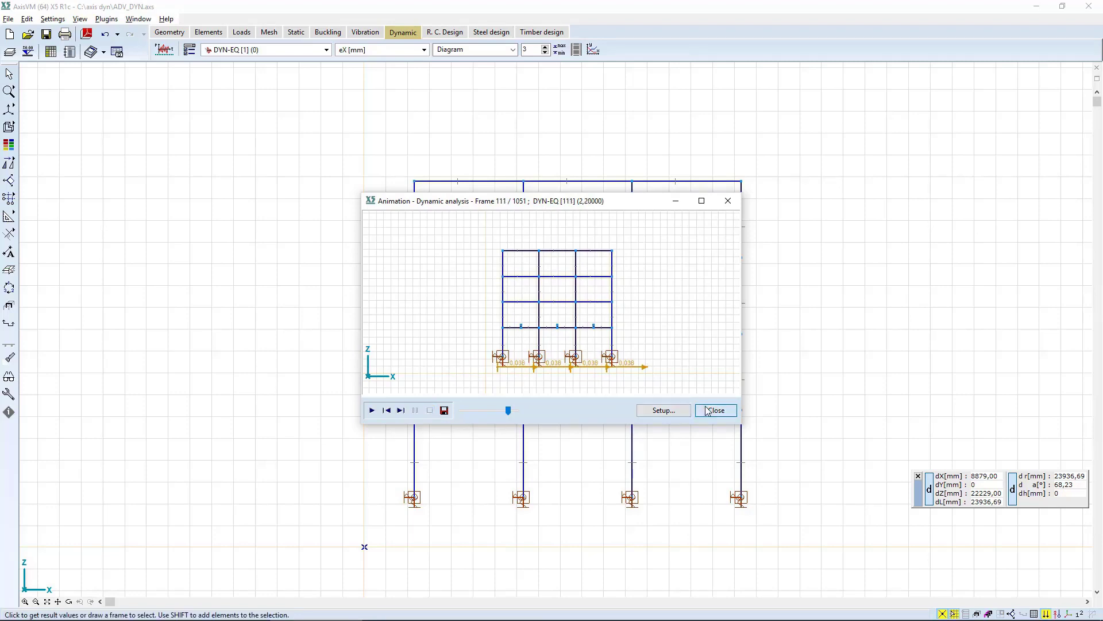
left_click(664, 410)
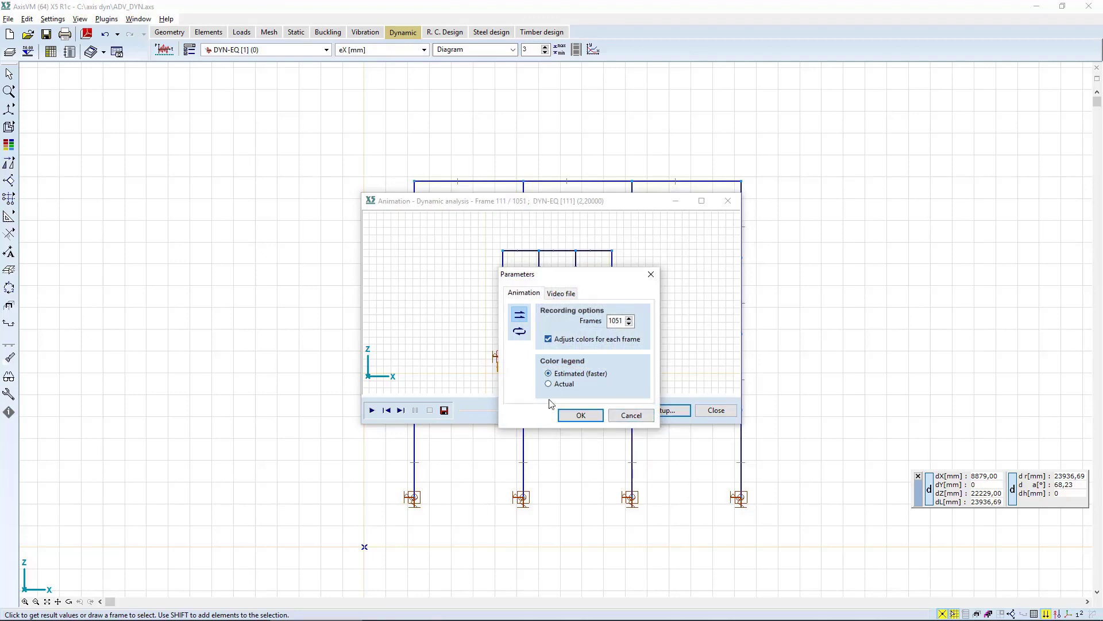
left_click(582, 415)
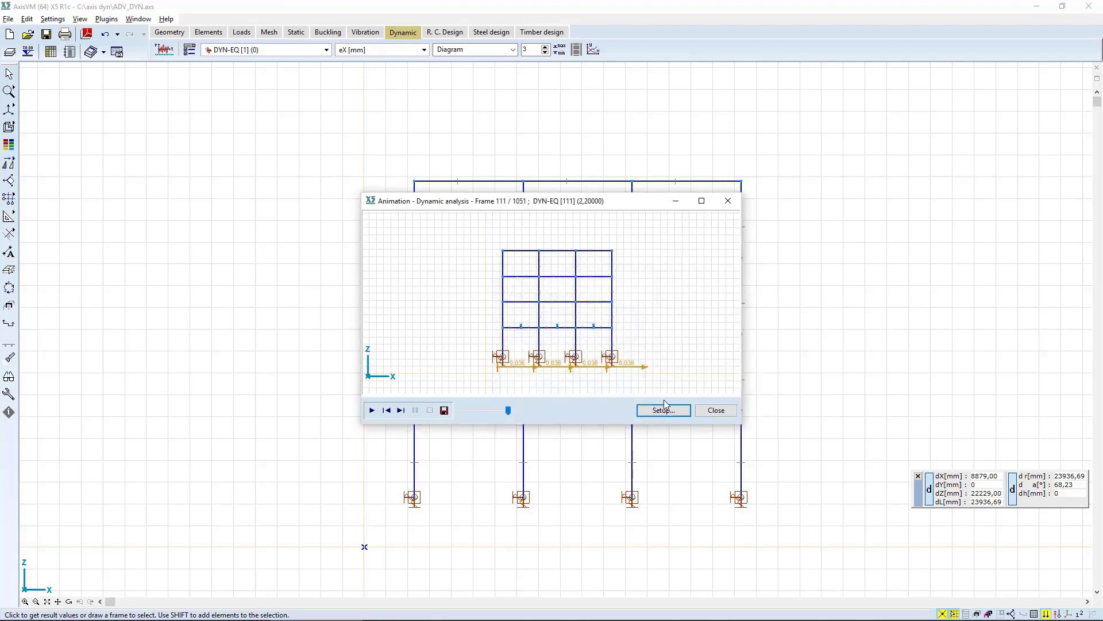
left_click(715, 410)
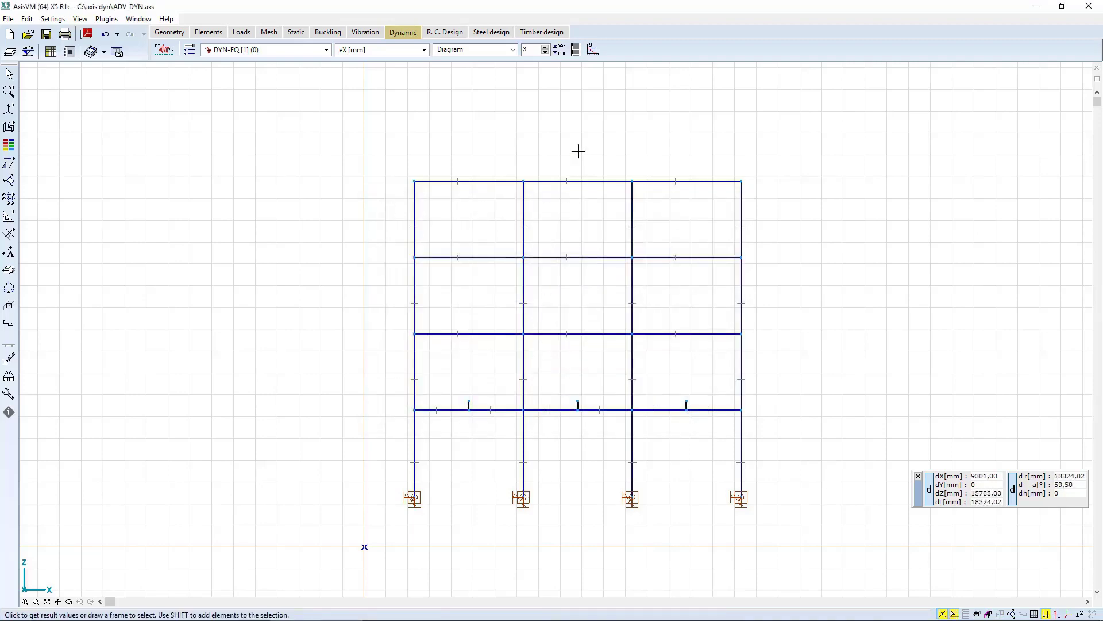
Plot a DYN-EQ diagram with Time [s] as the X1 component and acceleration aX [m/s2] at node 1 as the Y1 component.
left_click(592, 50)
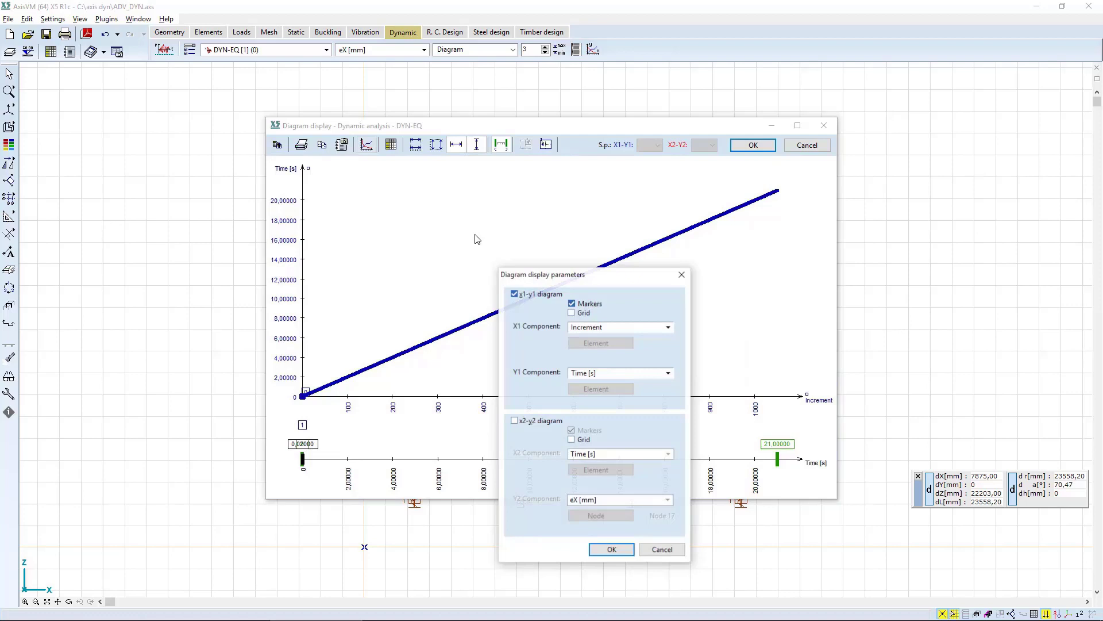
left_click(633, 331)
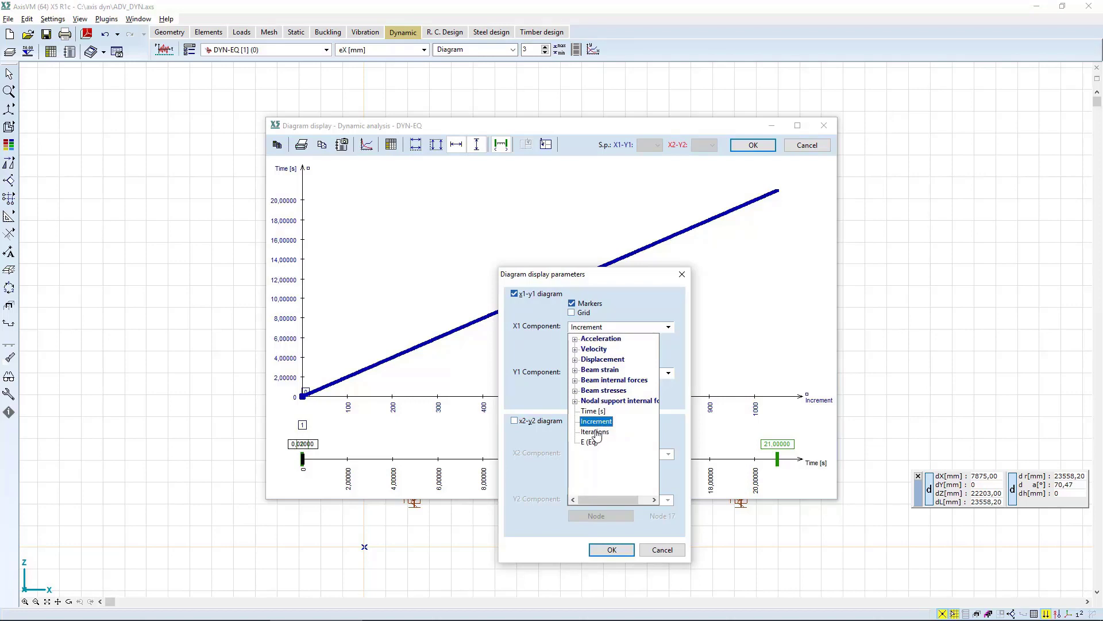
left_click(593, 411)
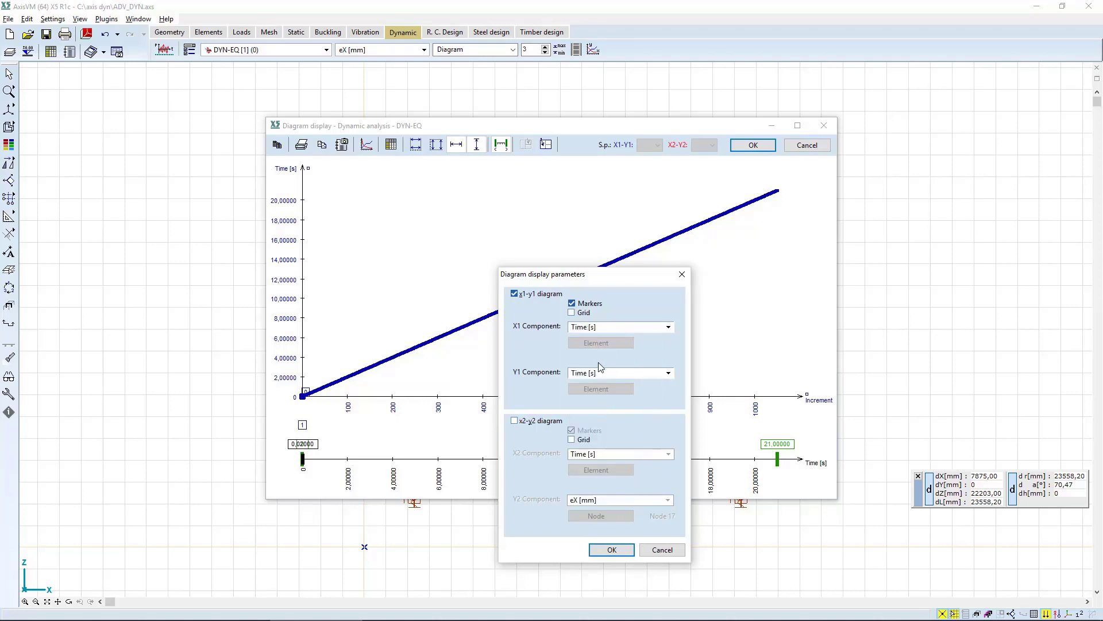
left_click(598, 375)
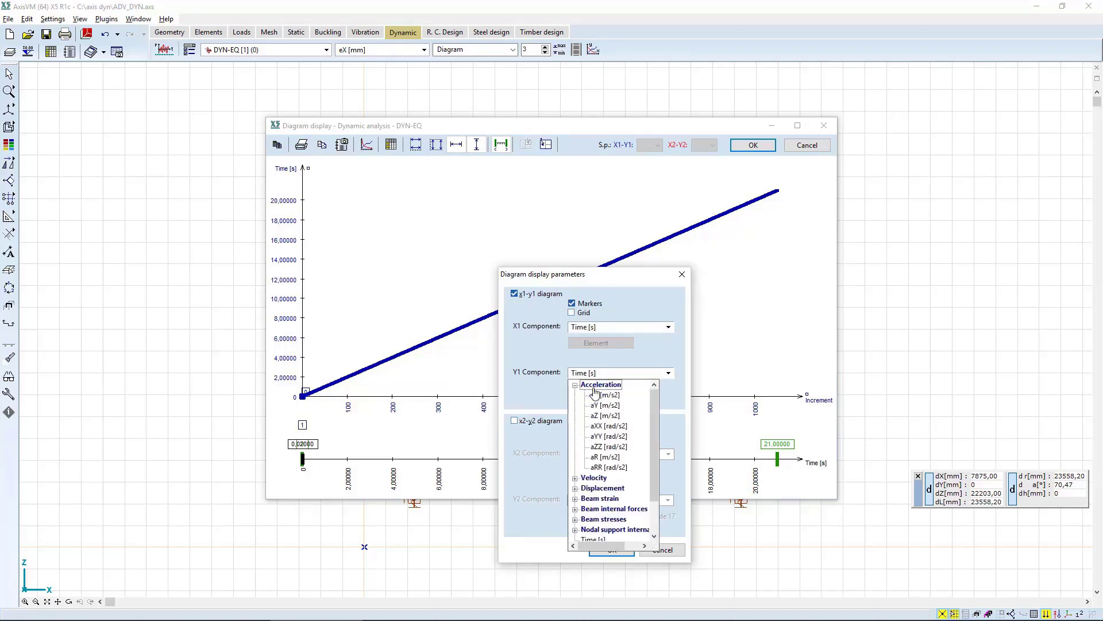
left_click(598, 385)
left_click(605, 395)
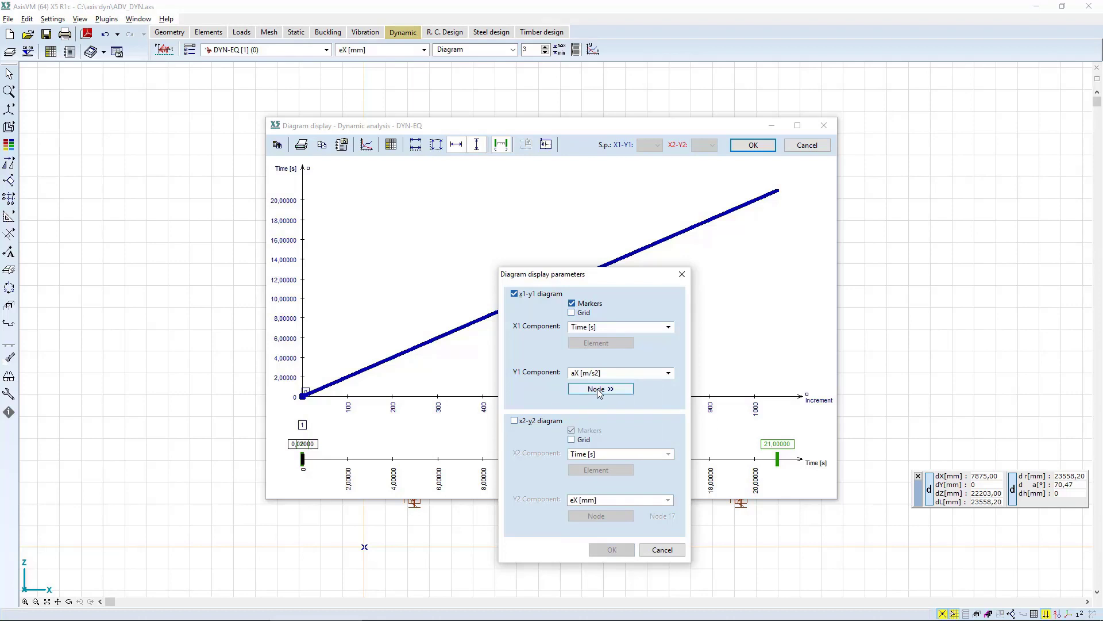
left_click(597, 388)
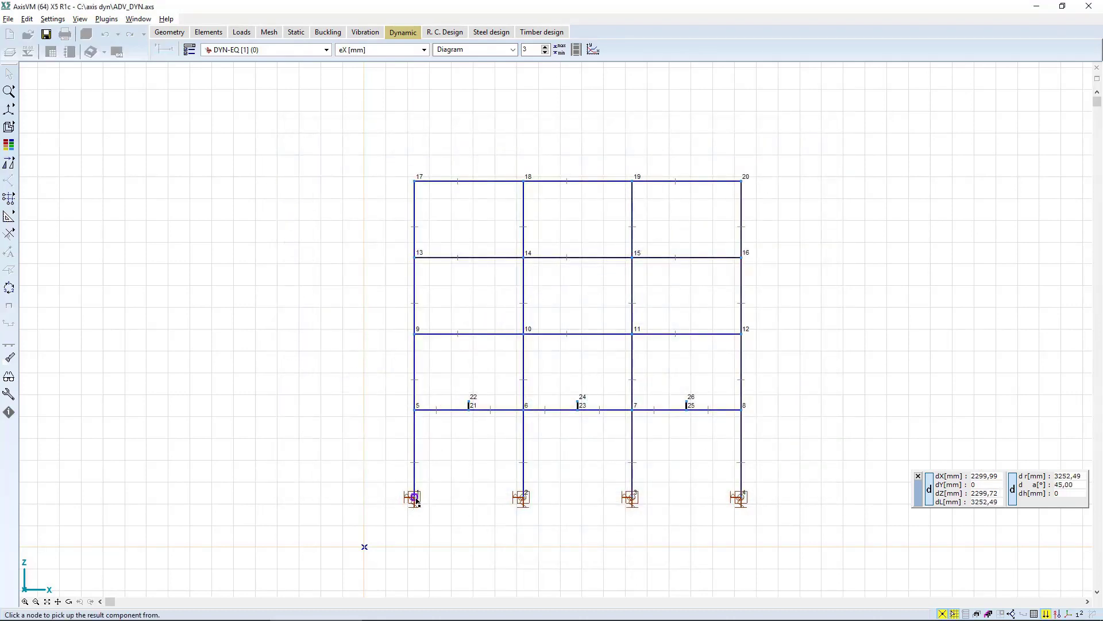
left_click(415, 497)
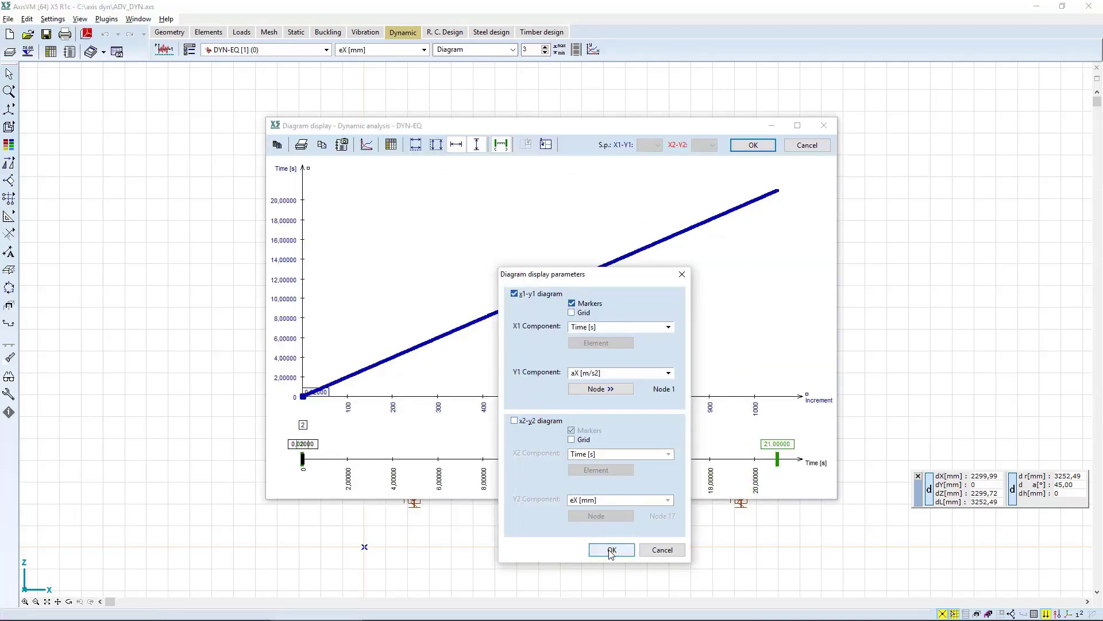
left_click(611, 550)
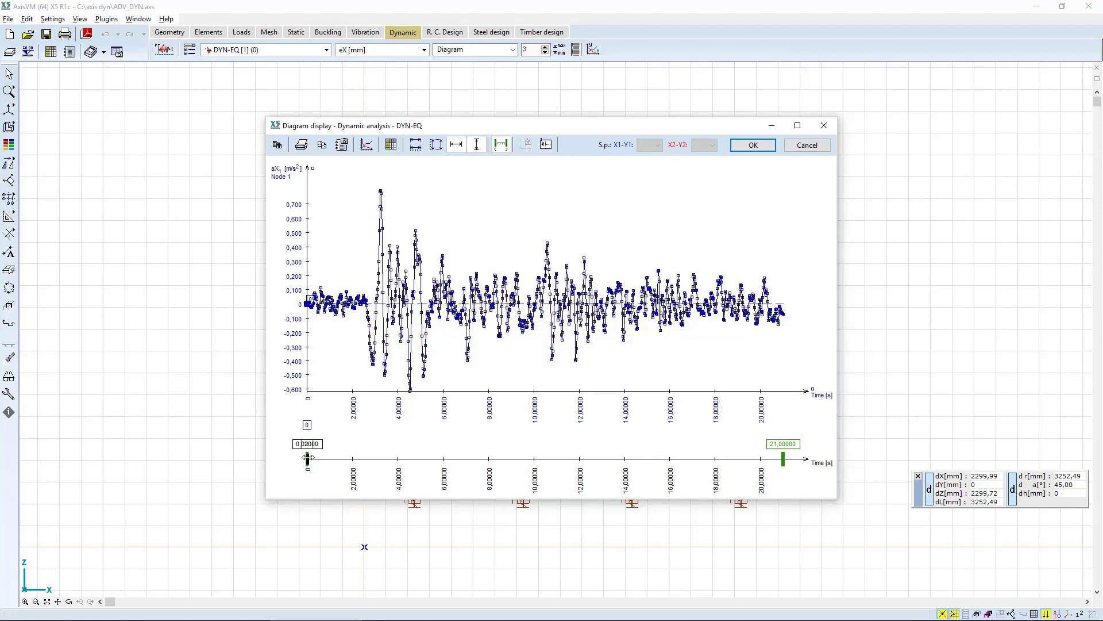
Move the diagram's time marker to 6,52 s and limit the plotted interval to 3,52–9,62 s.
left_click_drag(309, 458, 456, 458)
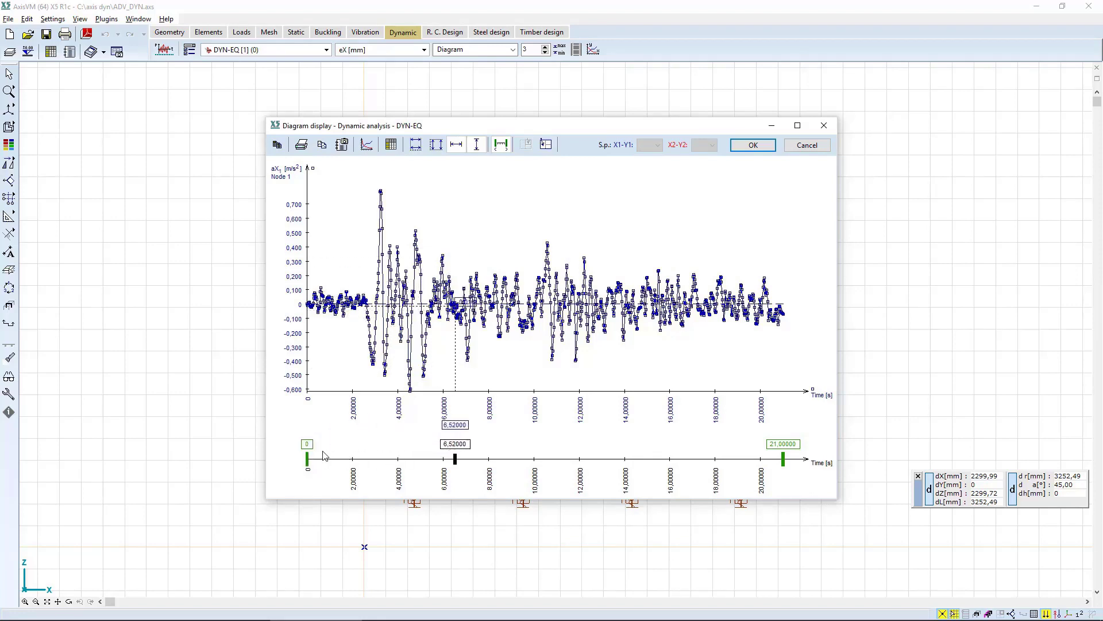
left_click_drag(308, 458, 386, 458)
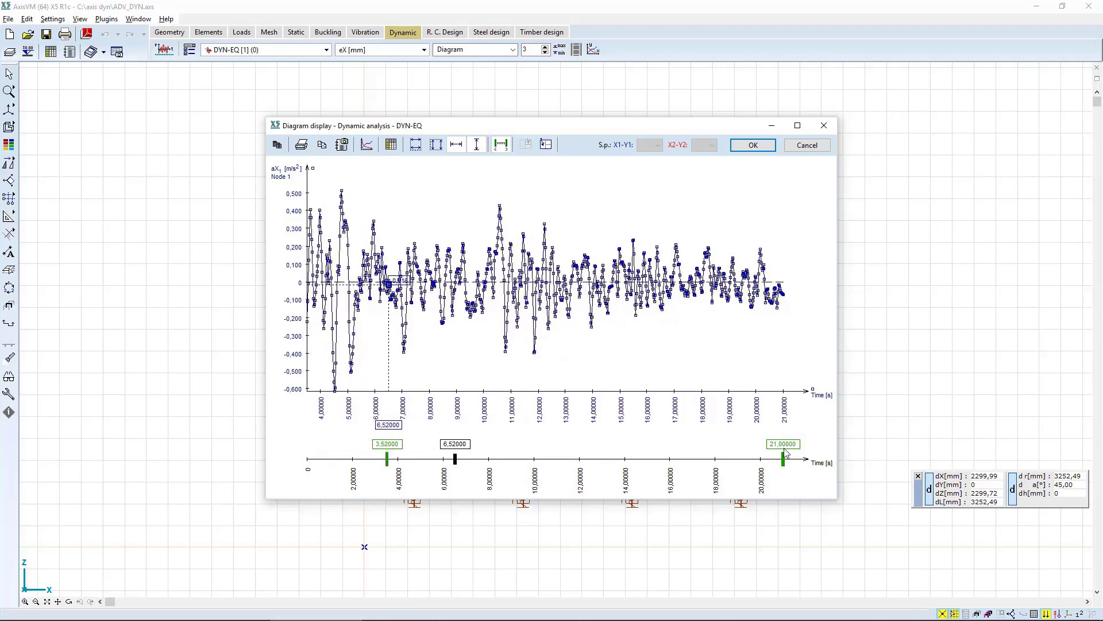
left_click_drag(785, 458, 524, 467)
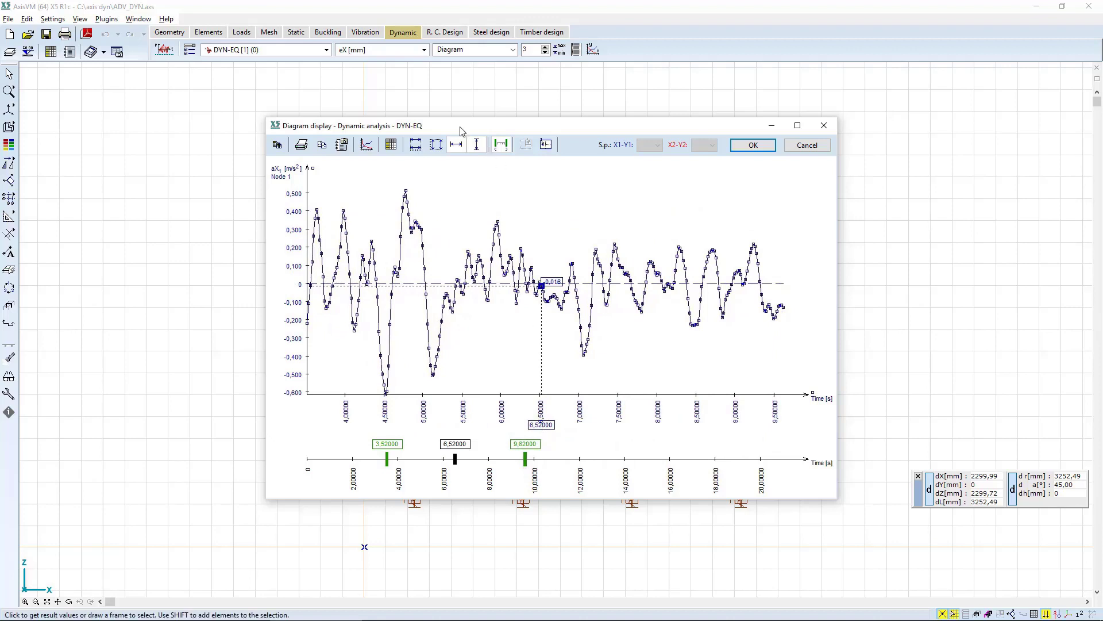
Show the full time axis, shift the plotted interval to 4,44–10,38 s and move the time marker to 8,48 s.
left_click(456, 146)
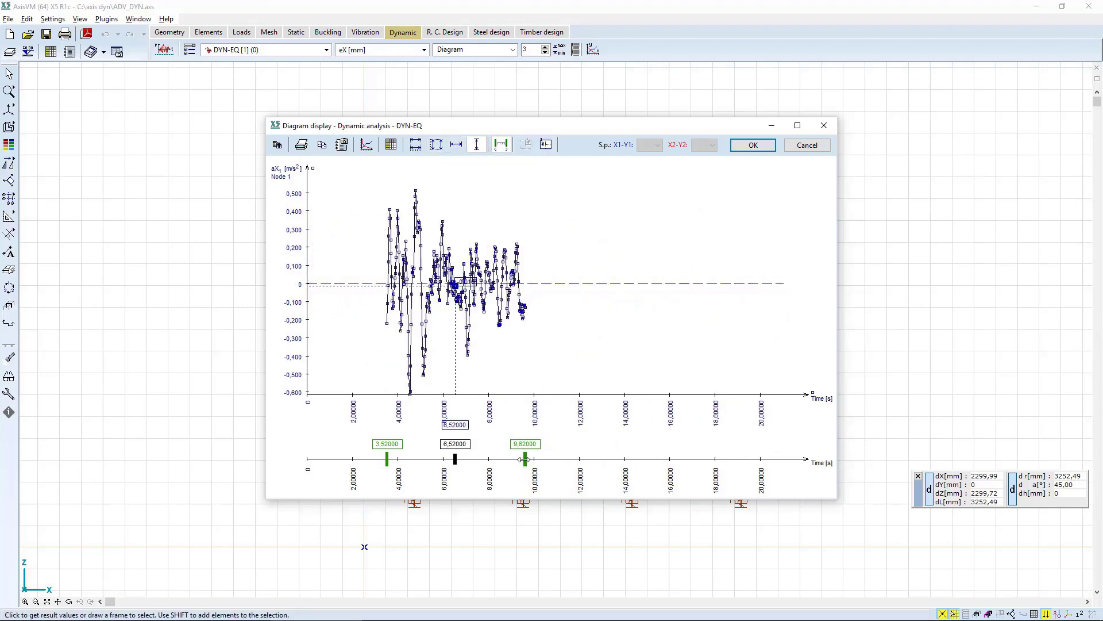
left_click_drag(524, 459, 544, 470)
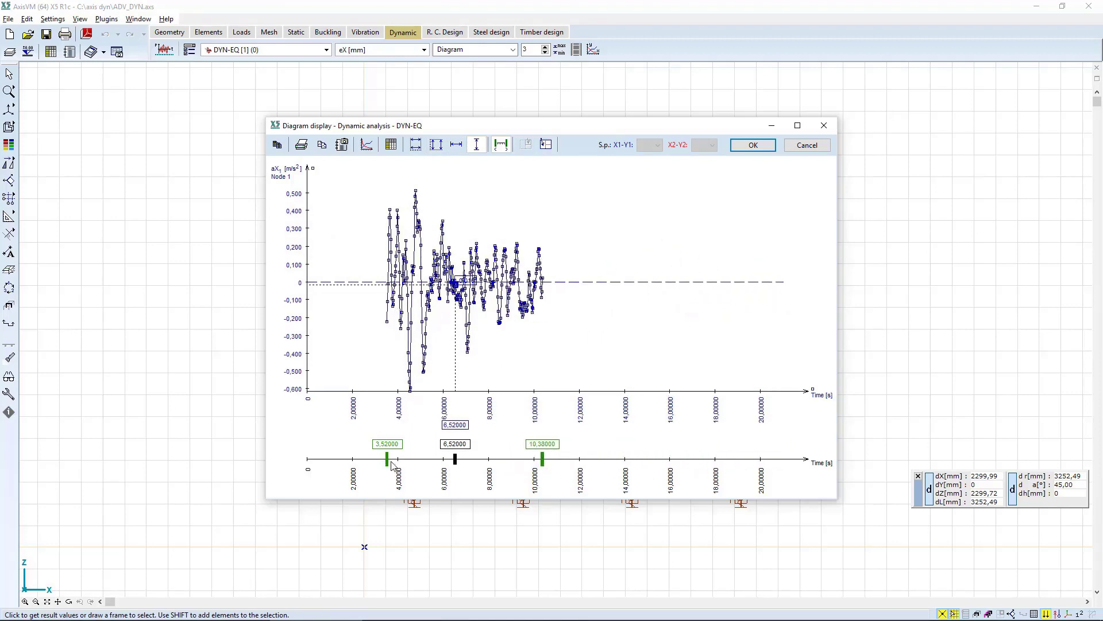
left_click_drag(386, 460, 499, 458)
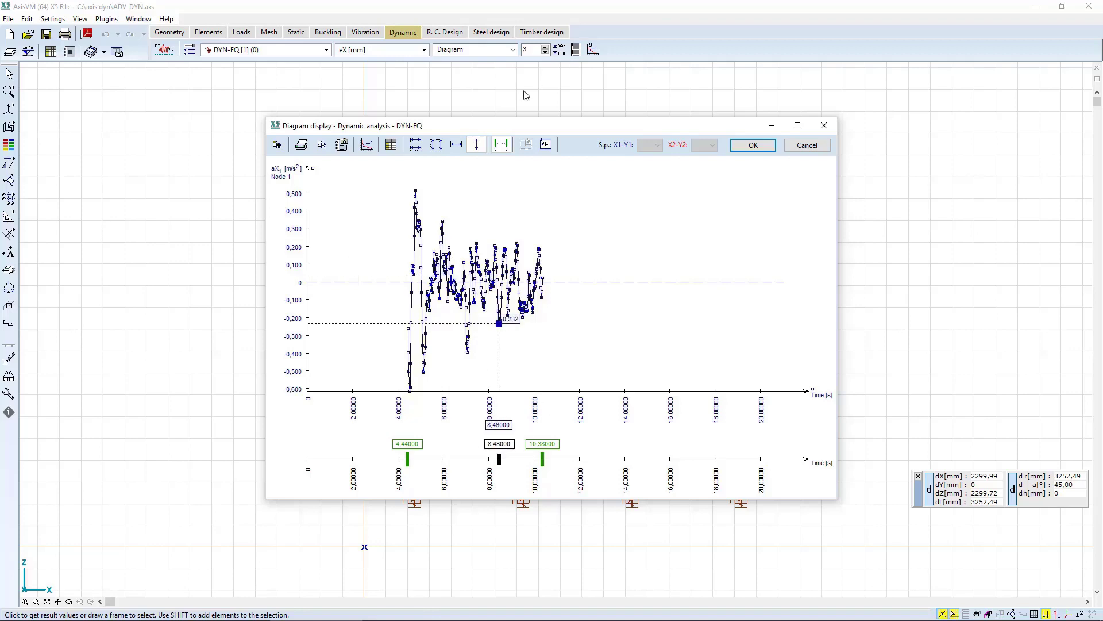
Show the table of time and aX values beside the diagram and examine its rows from 0,40 s to 1,22 s.
left_click(392, 145)
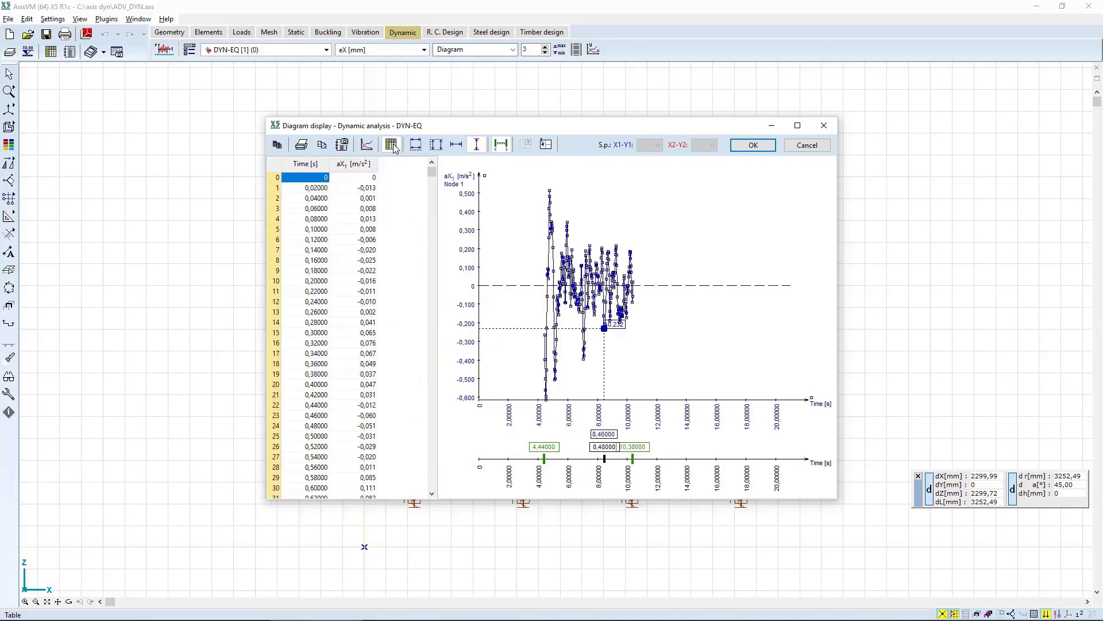
left_click(315, 388)
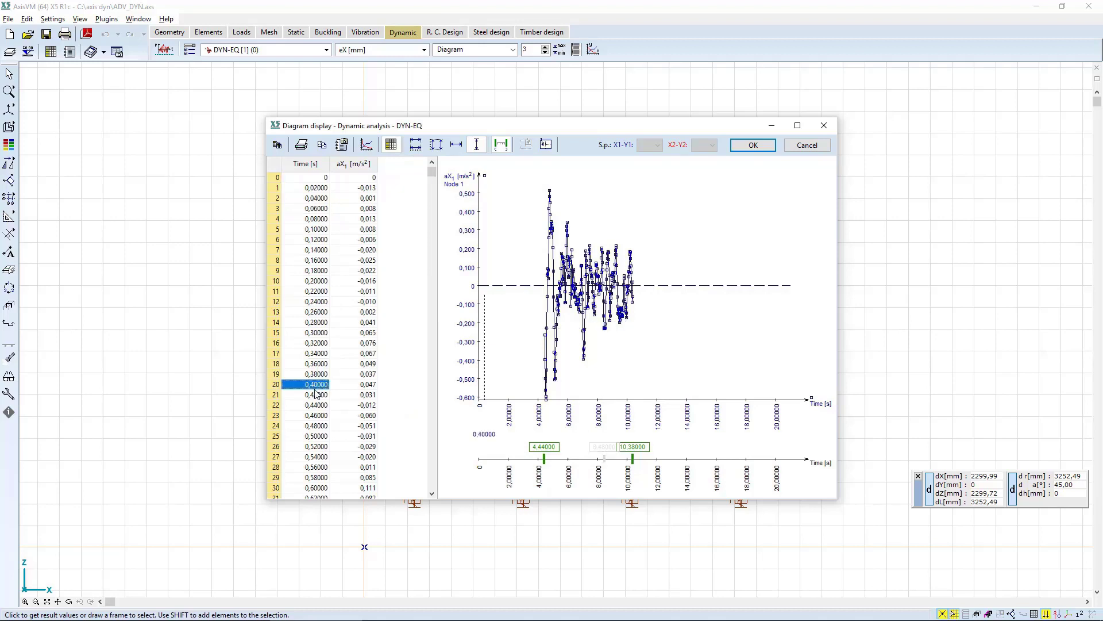
left_click(320, 442)
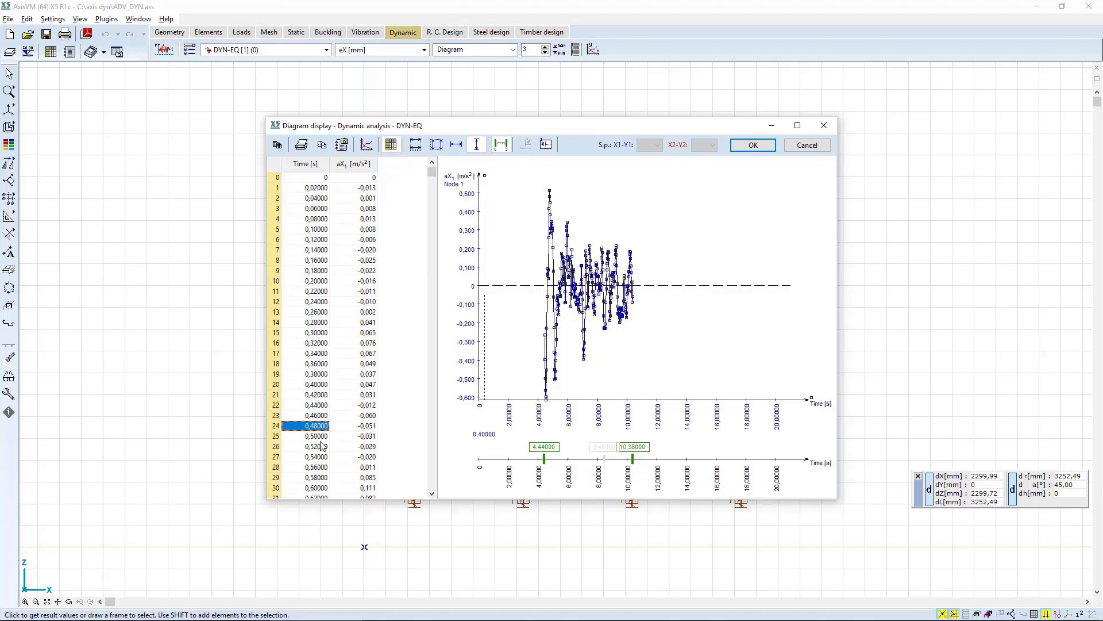
key("Down")
key("Down")
key("Down")
key("Down")
key("Down")
key("Down")
key("Down")
key("Down")
key("Down")
key("Down")
key("Down")
key("Down")
key("Down")
key("Down")
key("Down")
key("Down")
key("Down")
key("Down")
key("Down")
key("Down")
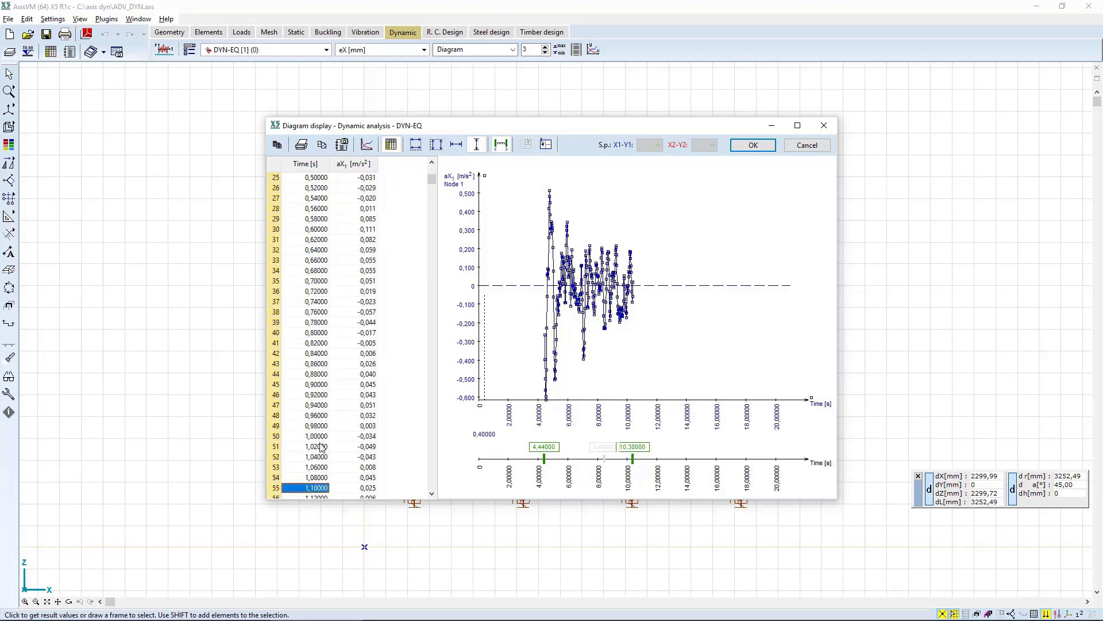
key("Down")
key("Down")
key("Down")
key("Down")
key("Down")
key("Down")
key("Down")
left_click(318, 447)
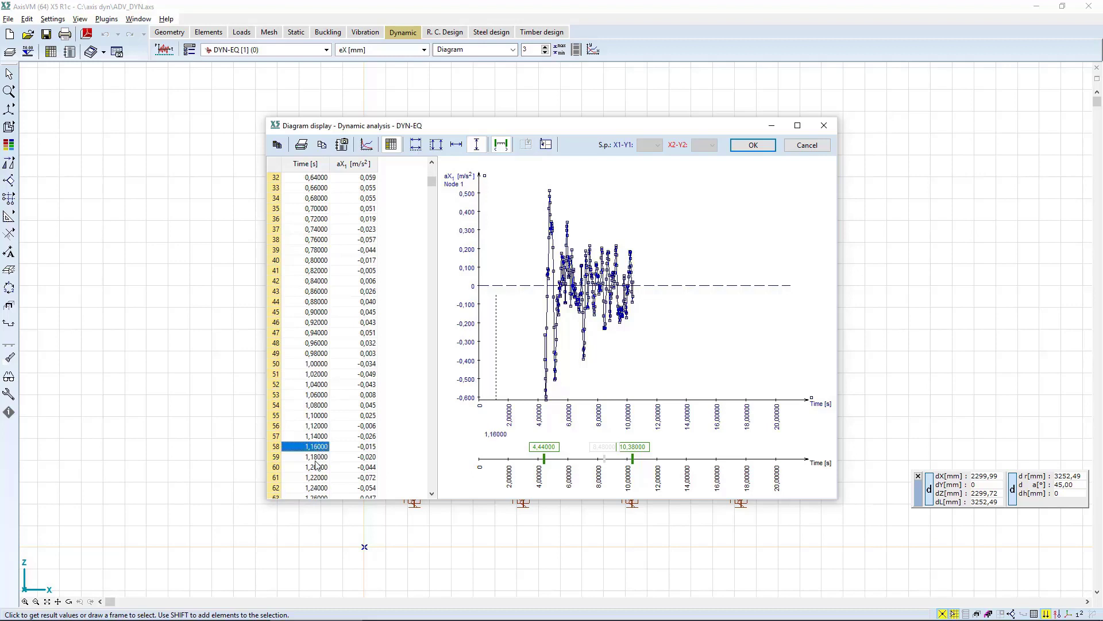
left_click(316, 478)
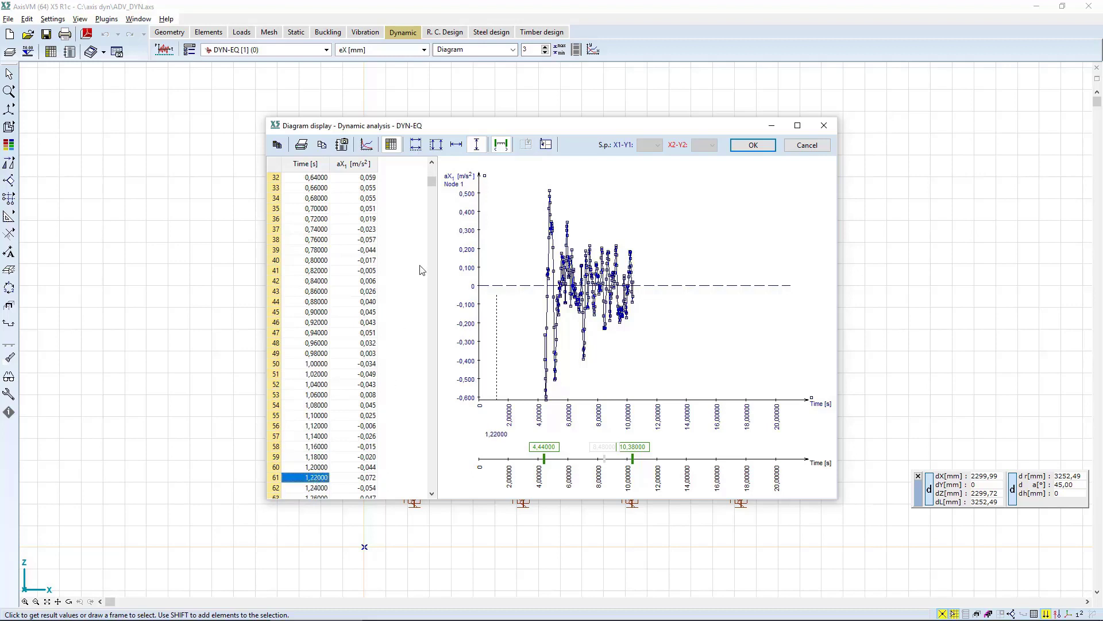
Examine the table's aX values at 11,50 s, 8,40 s and 8,26 s against the diagram.
left_click_drag(432, 182, 417, 348)
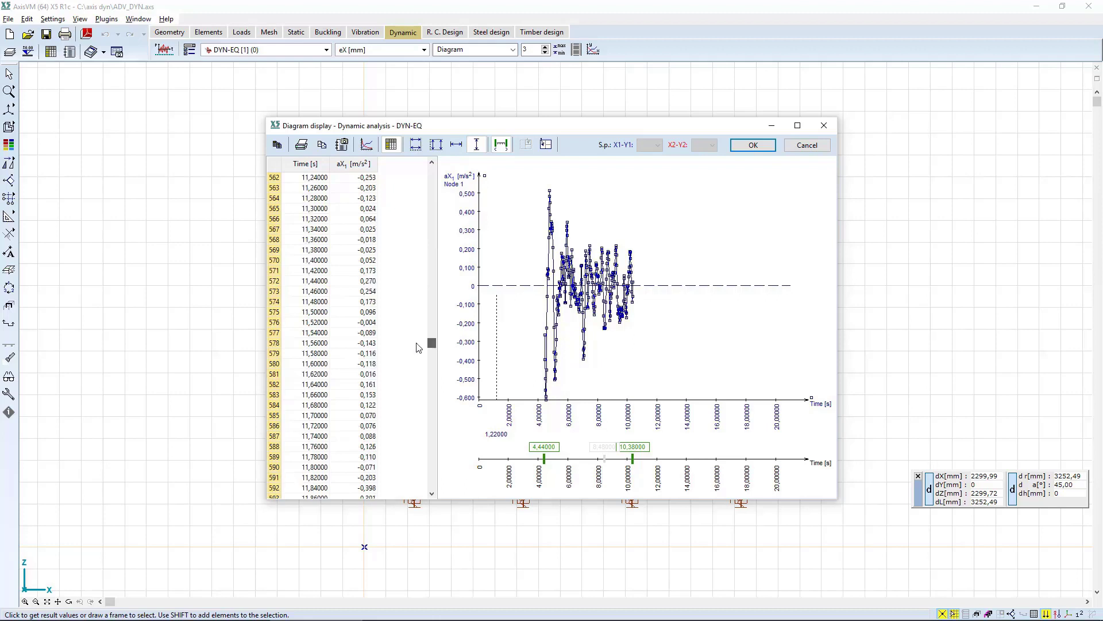
left_click(302, 312)
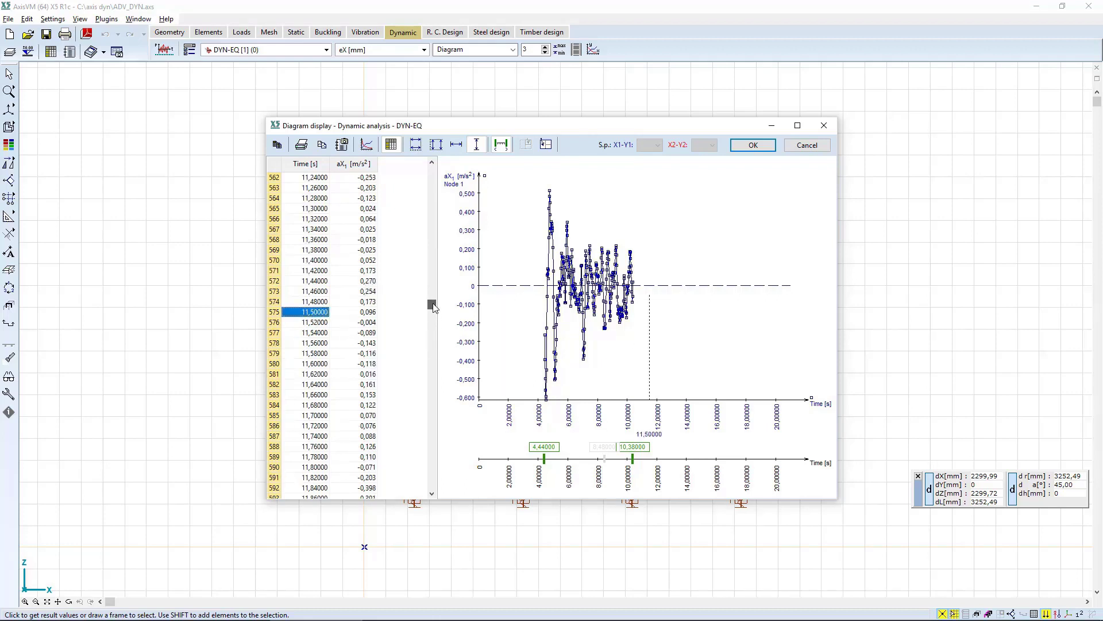
left_click_drag(432, 304, 432, 294)
left_click(320, 336)
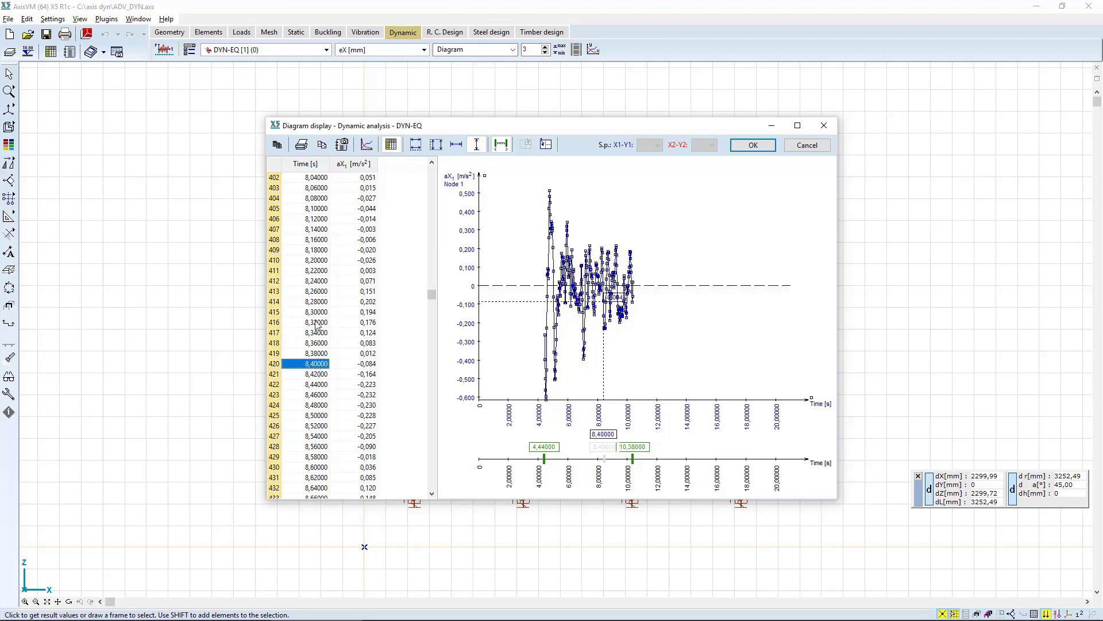
left_click(315, 292)
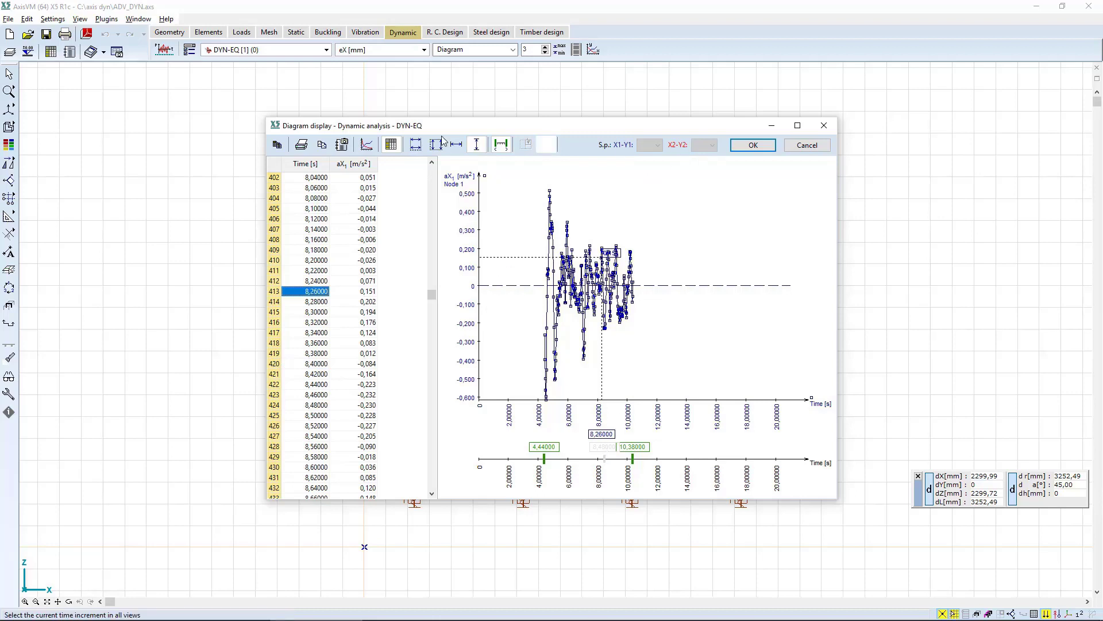
Plot the beam internal force My [kNm] at node 5 of beam 17 as the Y1 component.
left_click(367, 145)
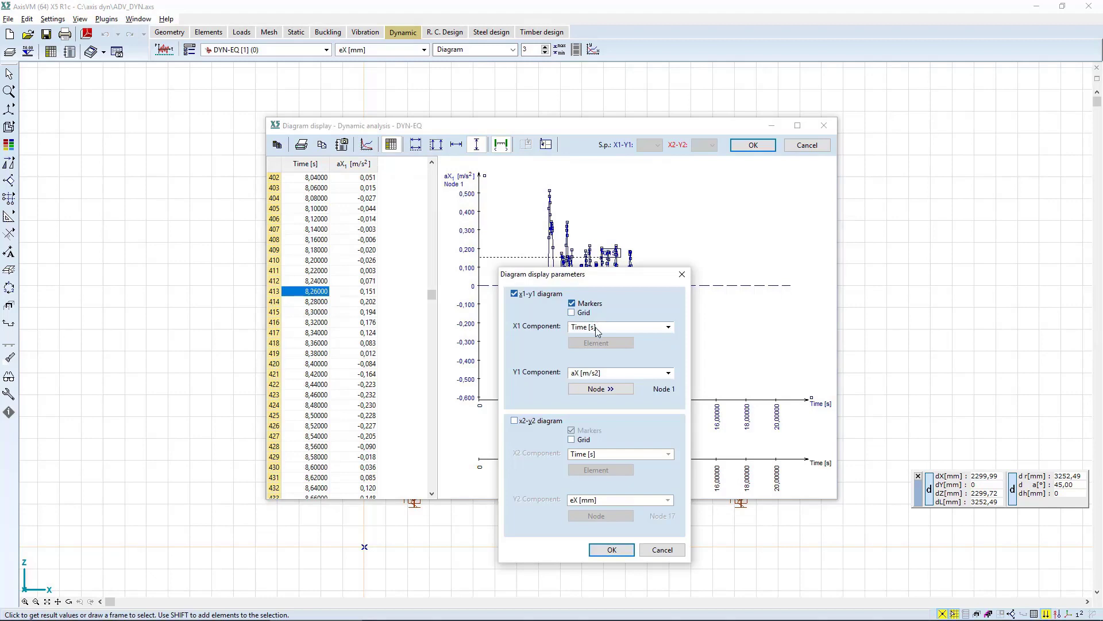
left_click(604, 376)
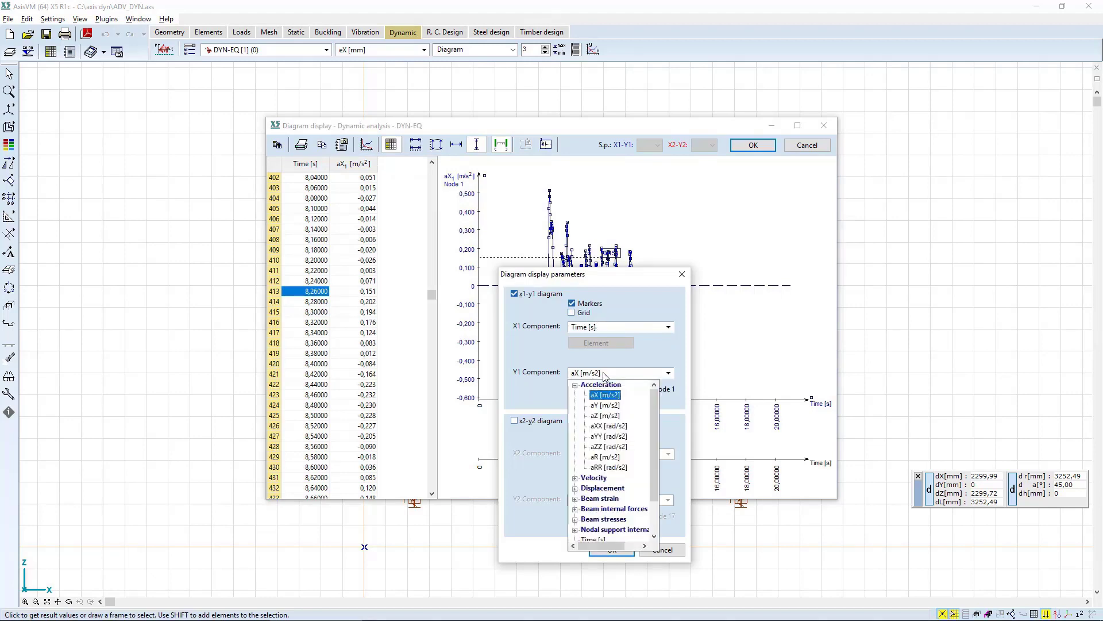
double_click(610, 509)
left_click(606, 518)
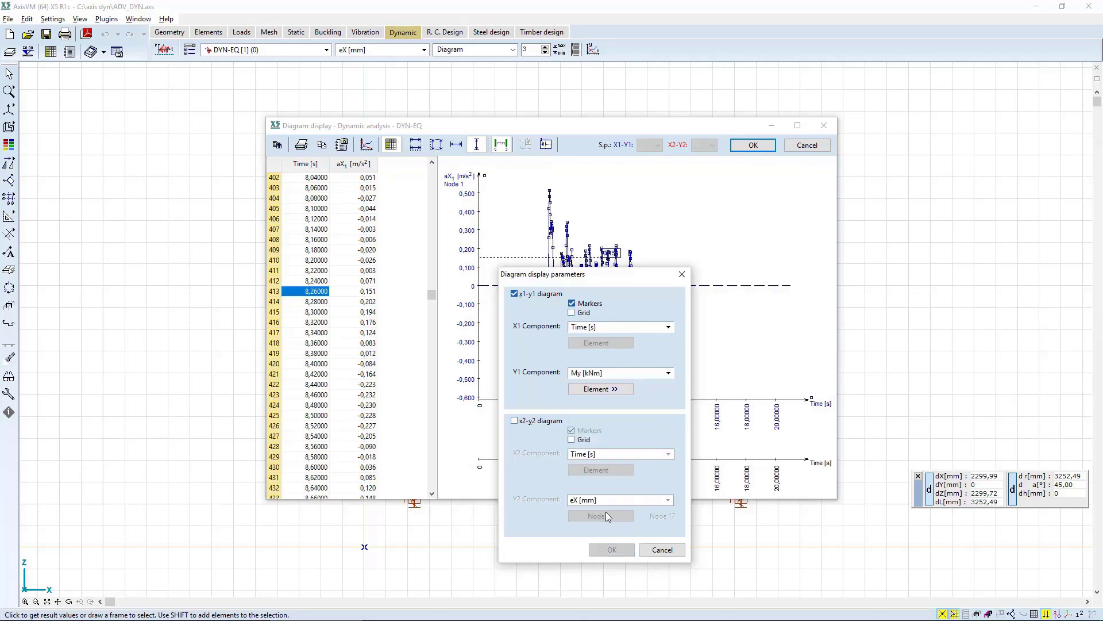
left_click(599, 388)
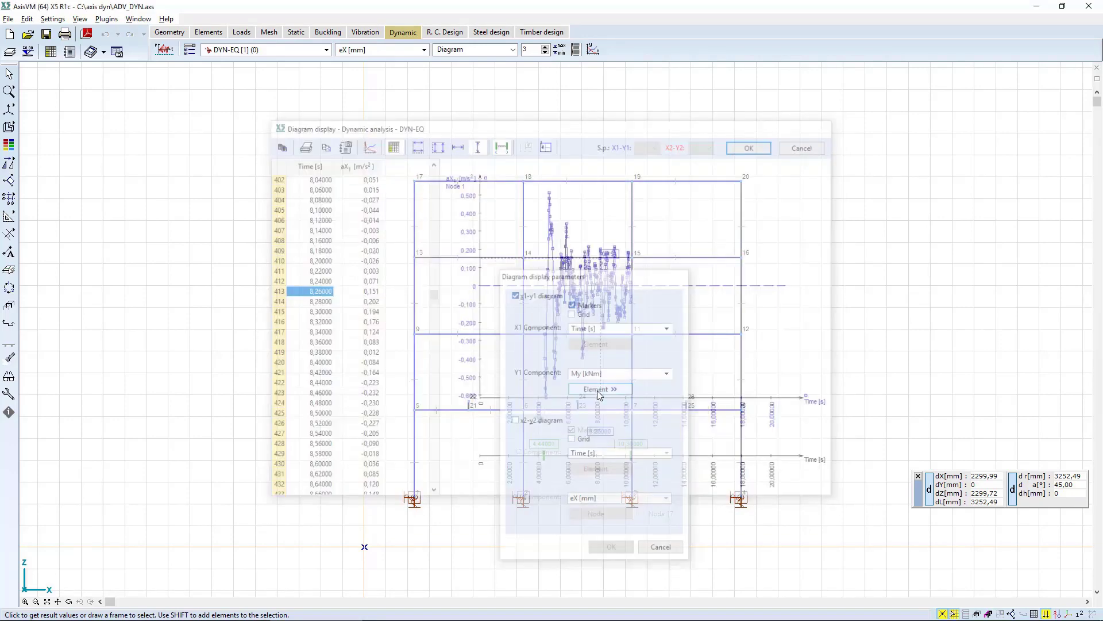
left_click(472, 396)
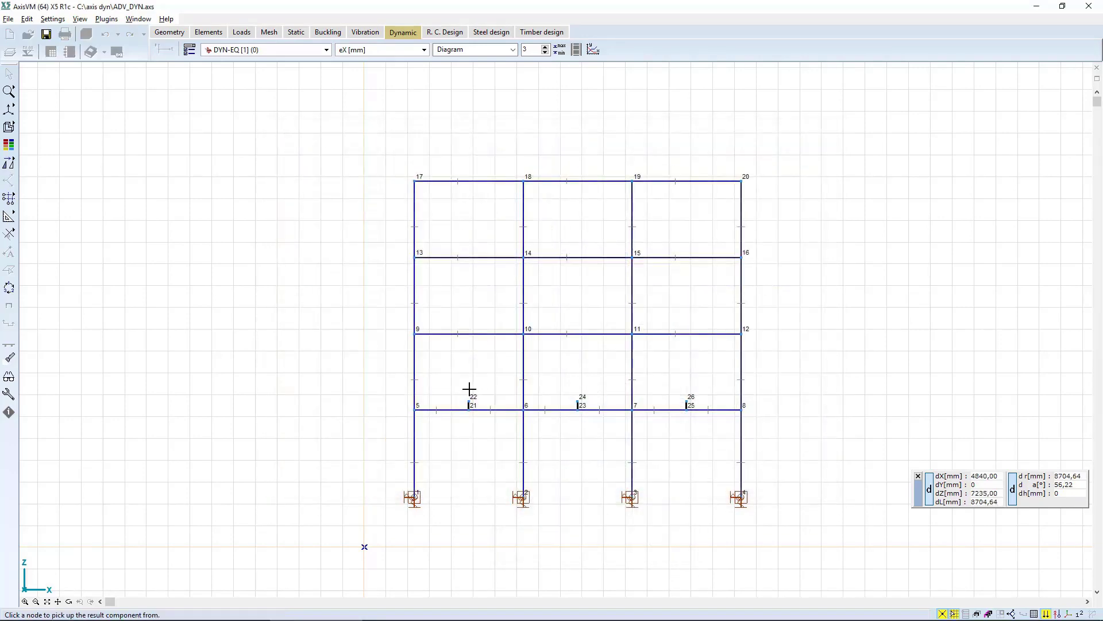
left_click(411, 409)
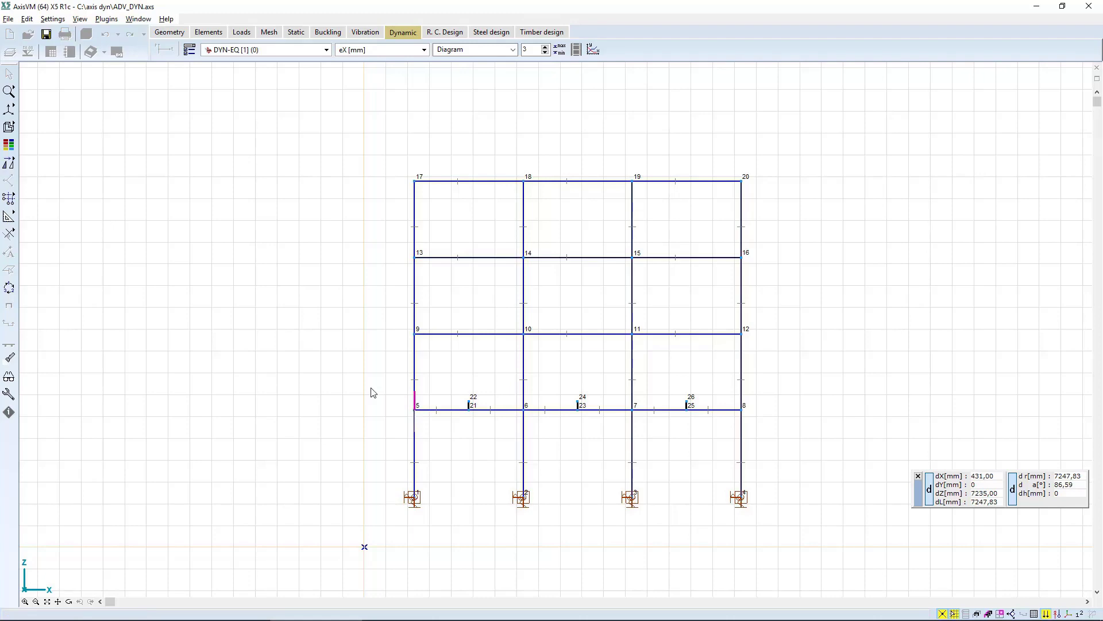
left_click(416, 407)
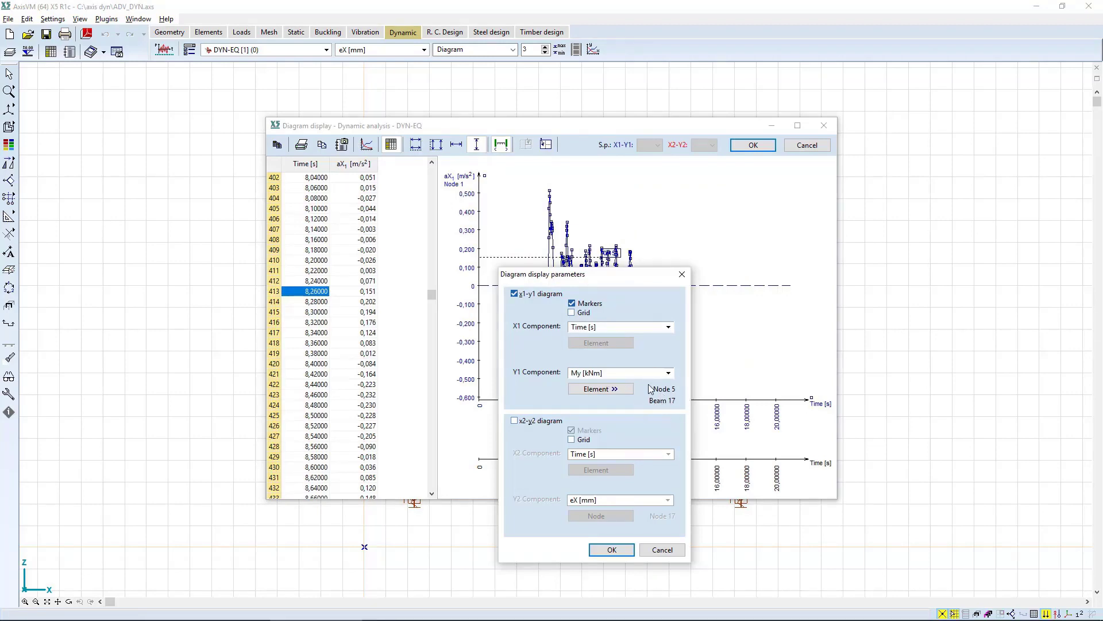
left_click(610, 548)
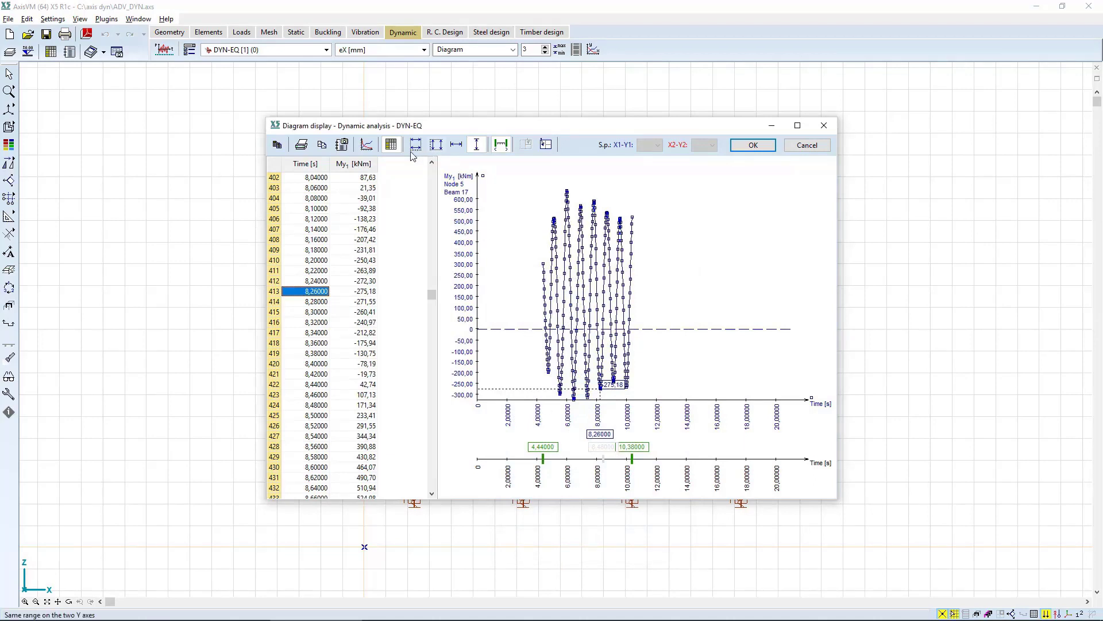
Hide the value table and extend the plotted interval to 0–21 s.
left_click(391, 145)
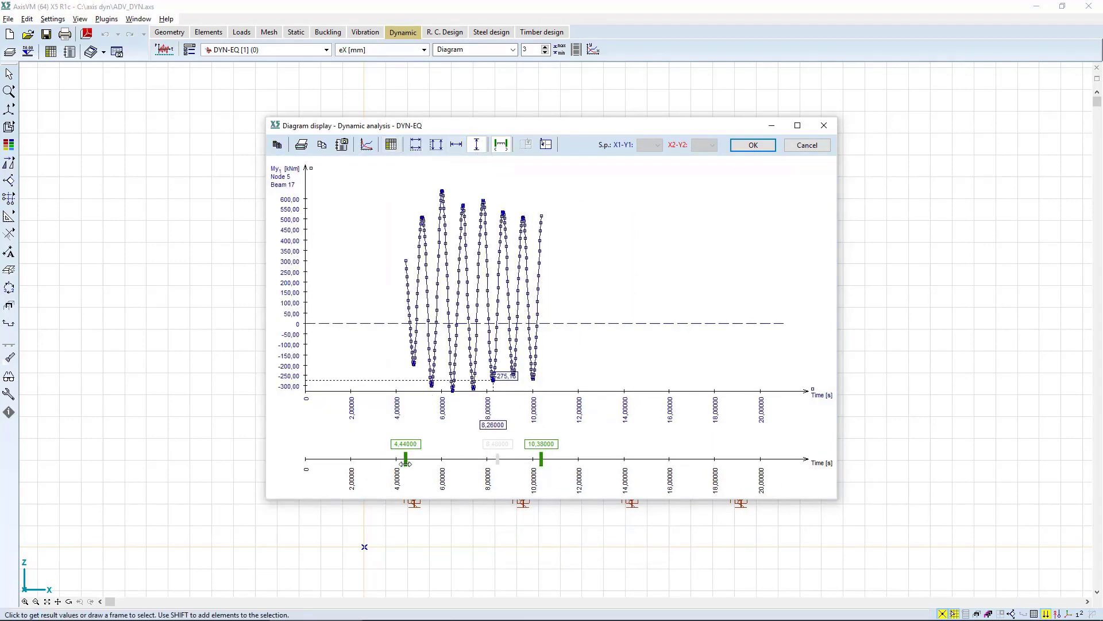
left_click_drag(405, 458, 305, 458)
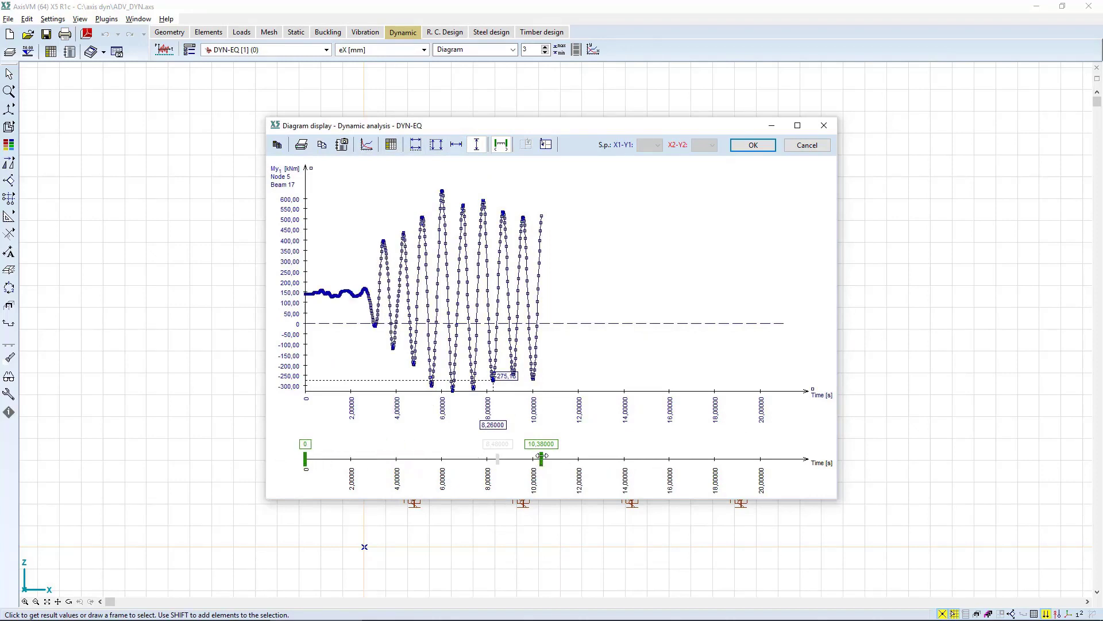
left_click_drag(541, 460, 819, 452)
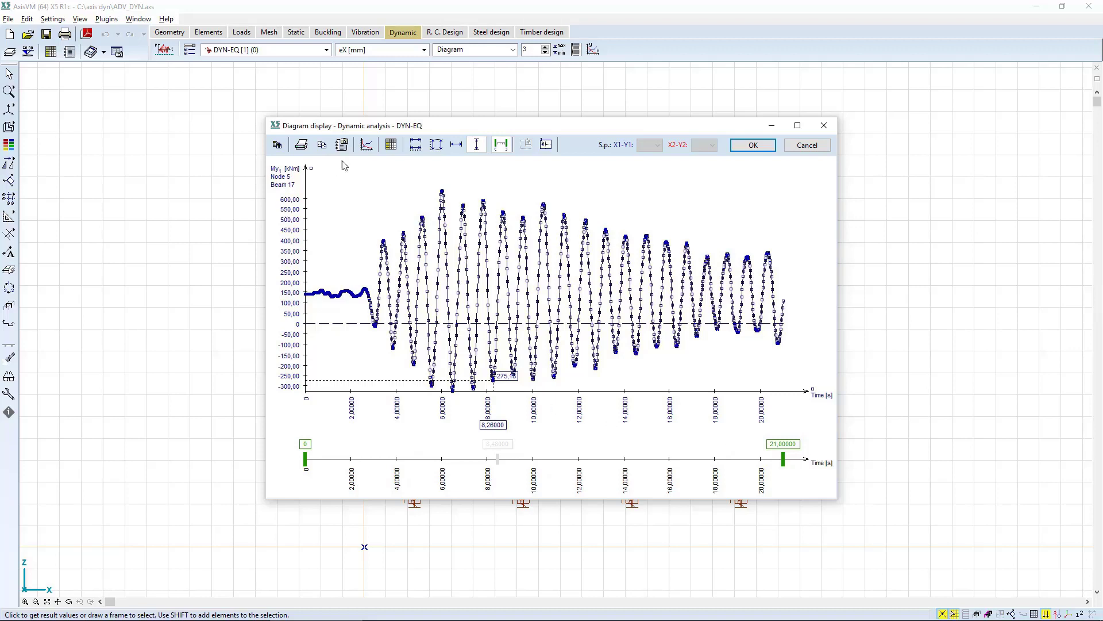
Set the Y1 component to displacement eX [mm] at node 1, keeping Time [s] as the X1 component.
left_click(364, 146)
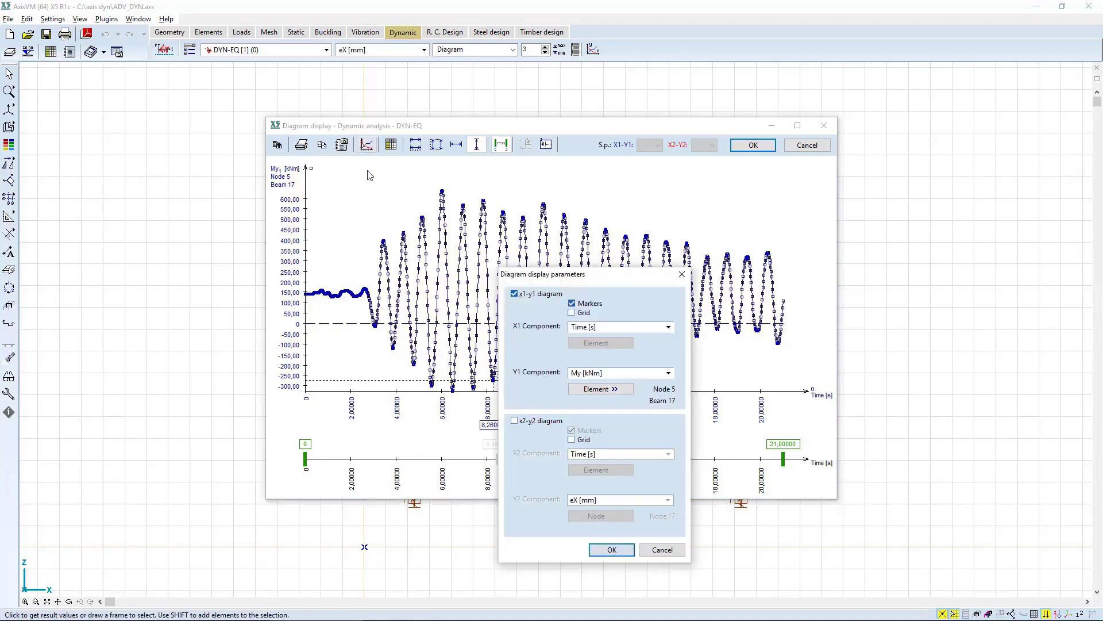
left_click(613, 375)
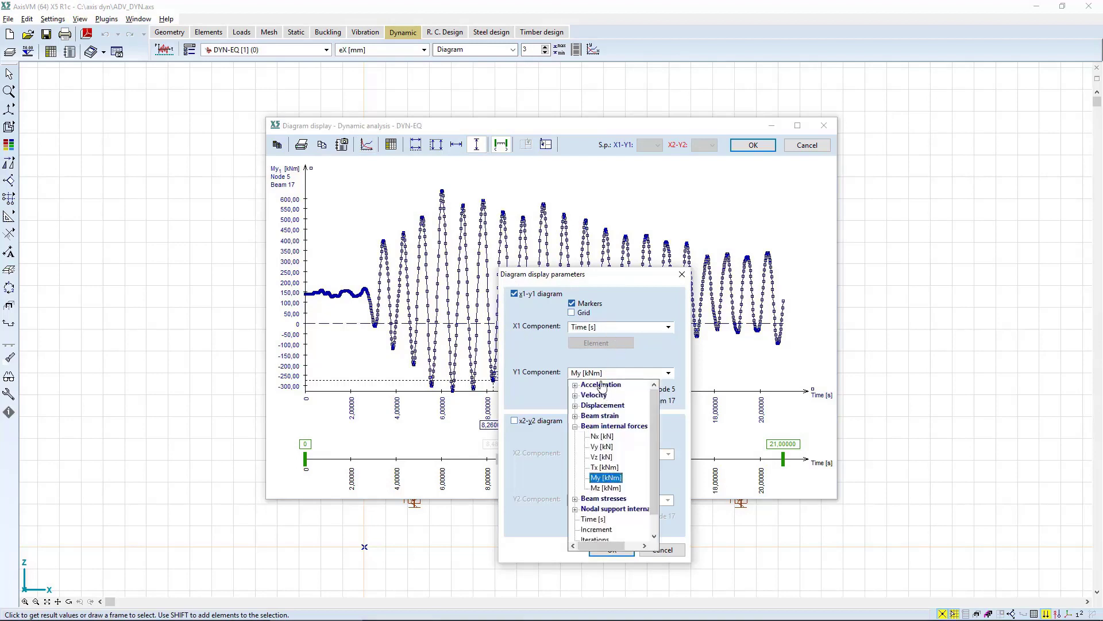
double_click(601, 405)
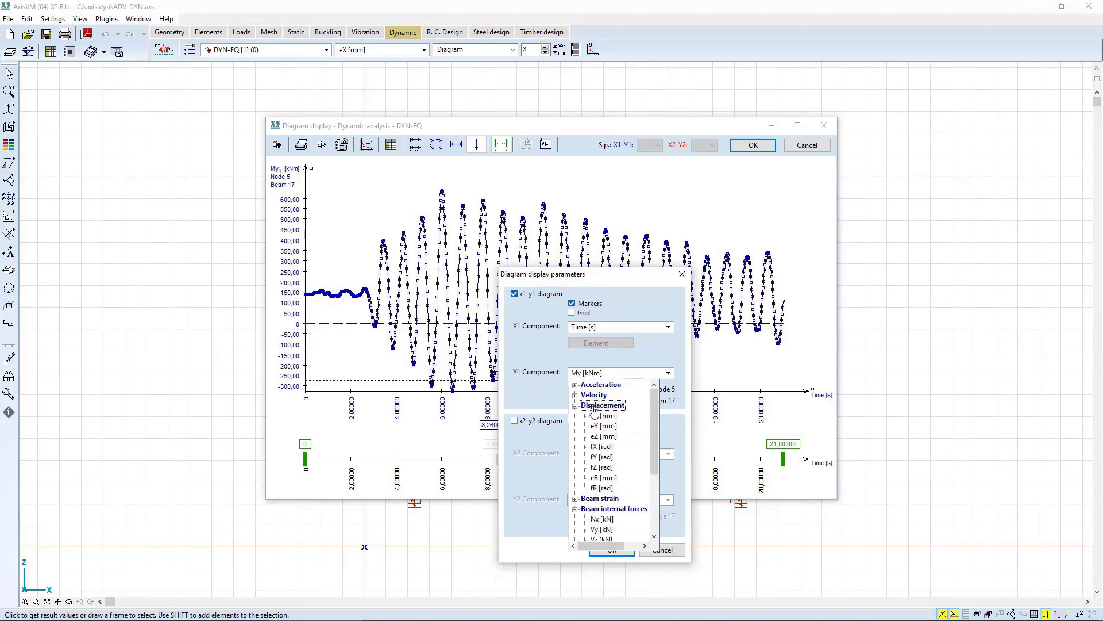
left_click(598, 417)
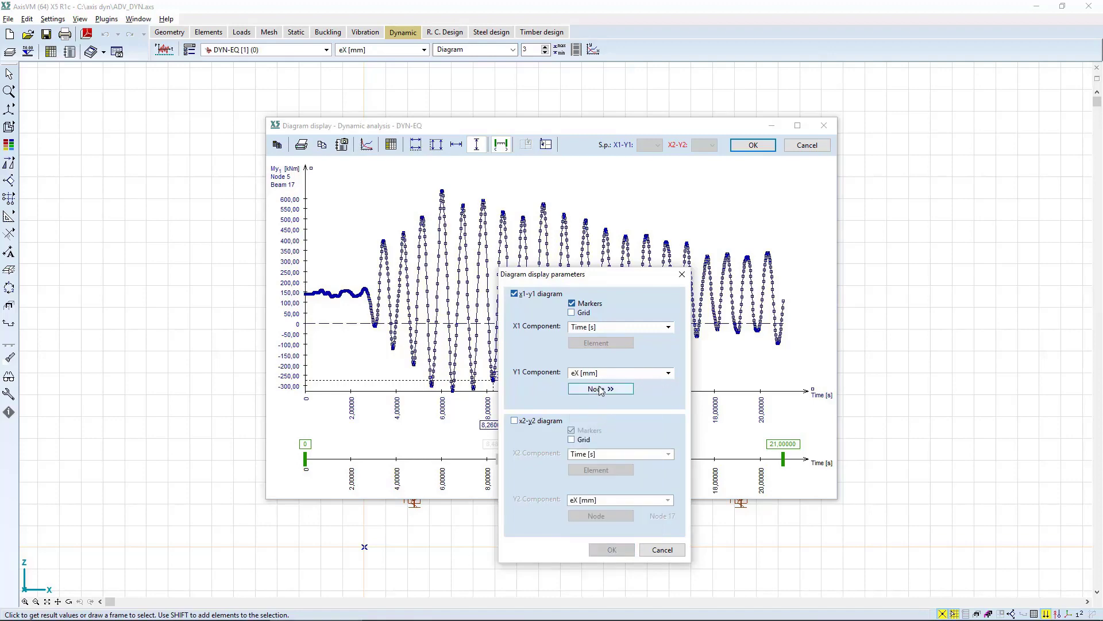
left_click(601, 390)
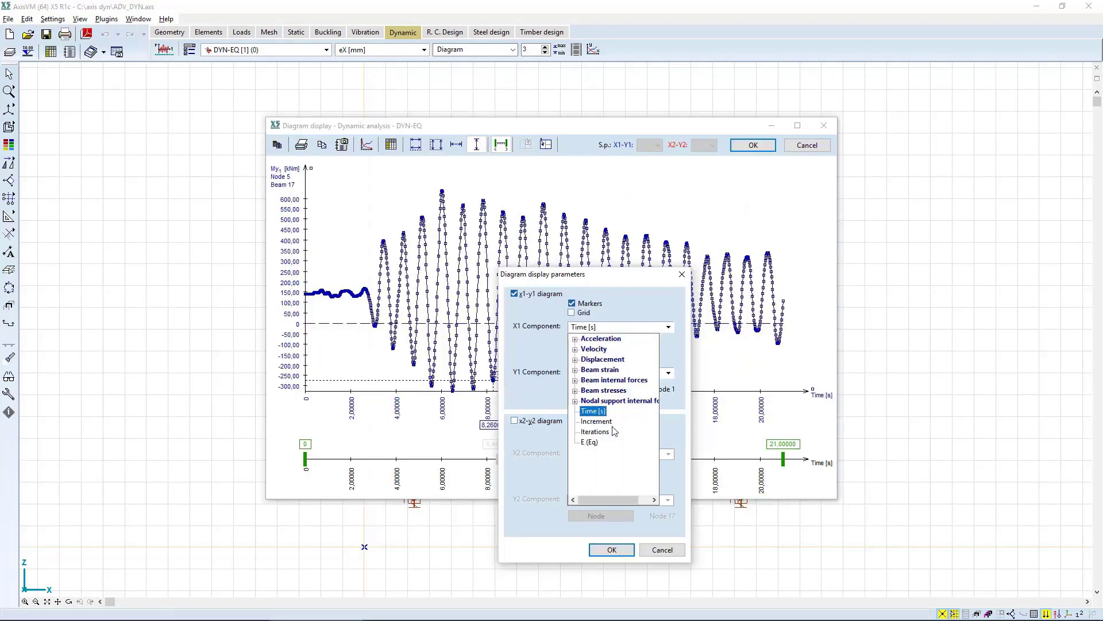
left_click(681, 371)
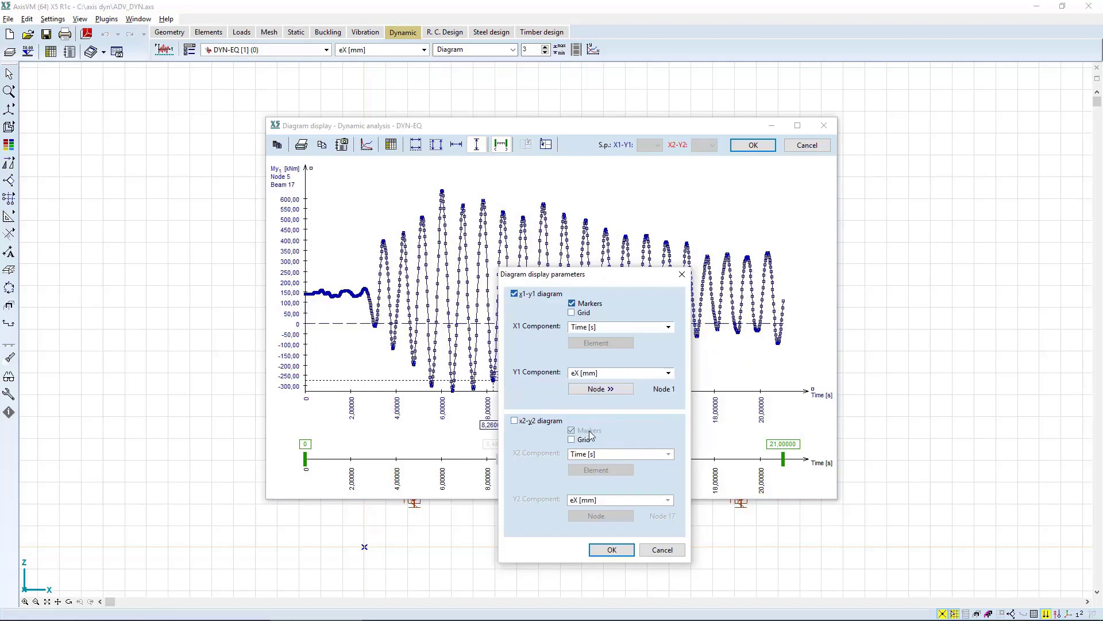
Enable the x2-y2 diagram with Time [s] and eX [mm] at node 17 and plot both curves.
left_click(547, 421)
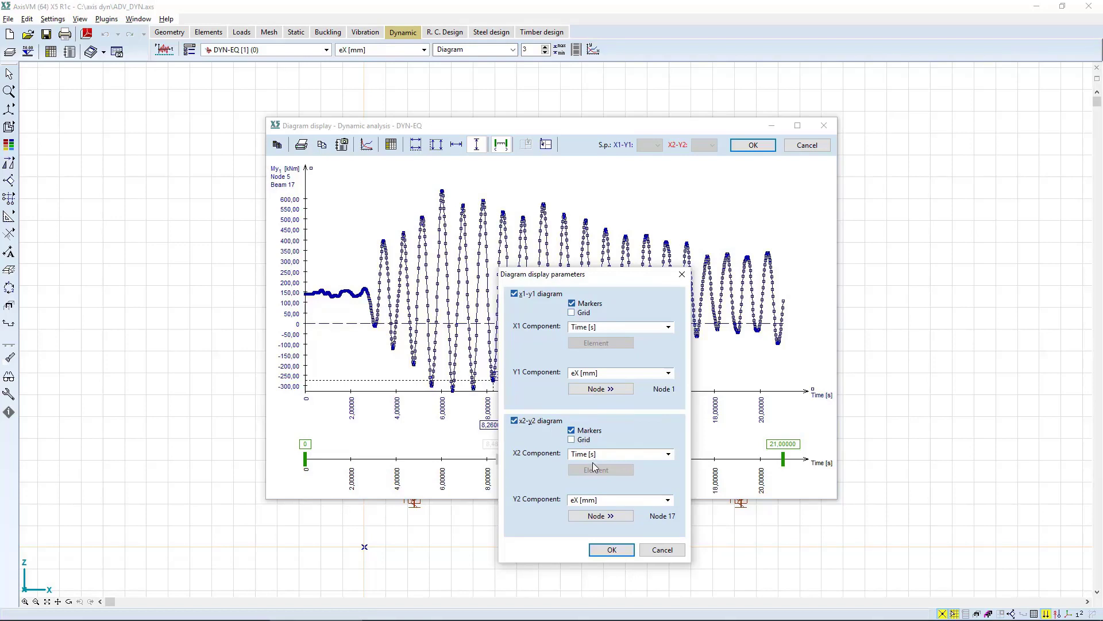
left_click(593, 500)
left_click(596, 500)
left_click(602, 516)
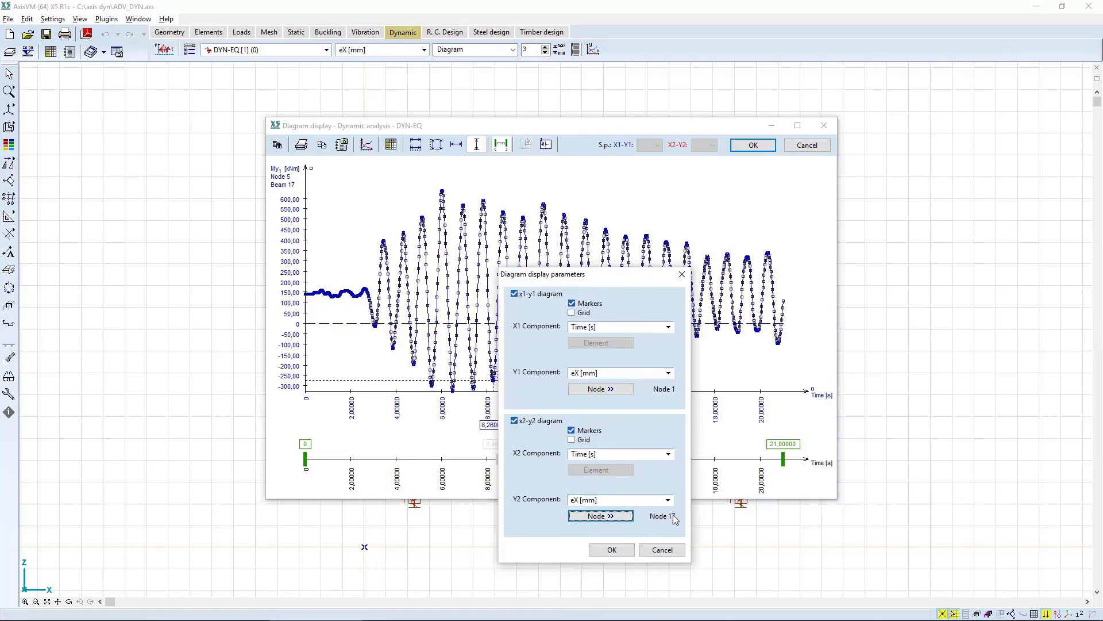
left_click(614, 550)
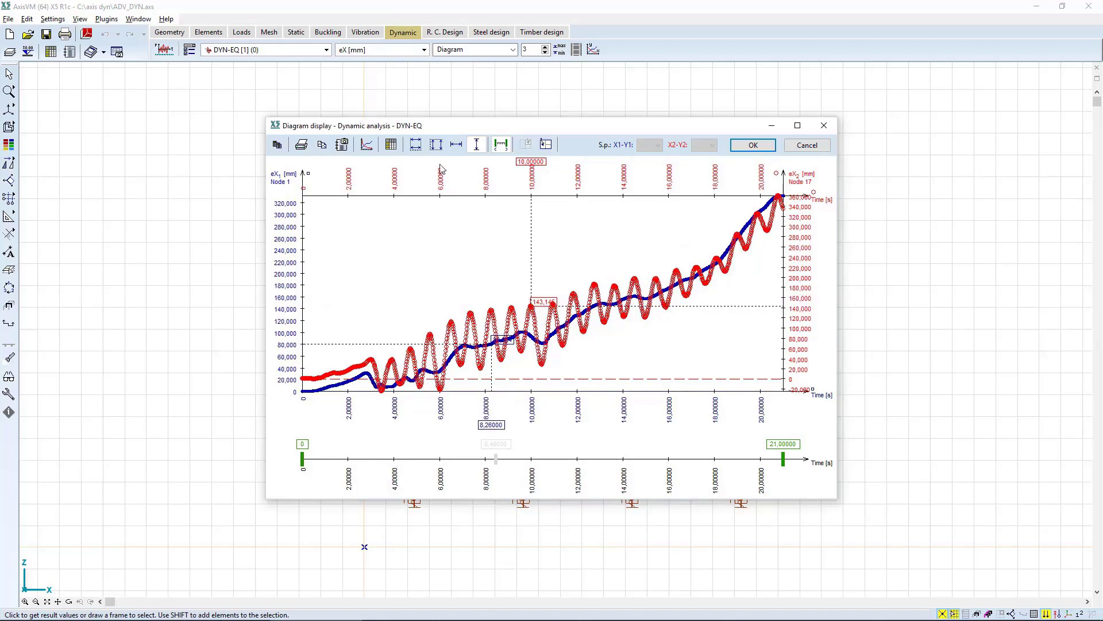
Apply the same range to the two Y axes, turn off the plotted-interval limits and close the diagram.
left_click(435, 146)
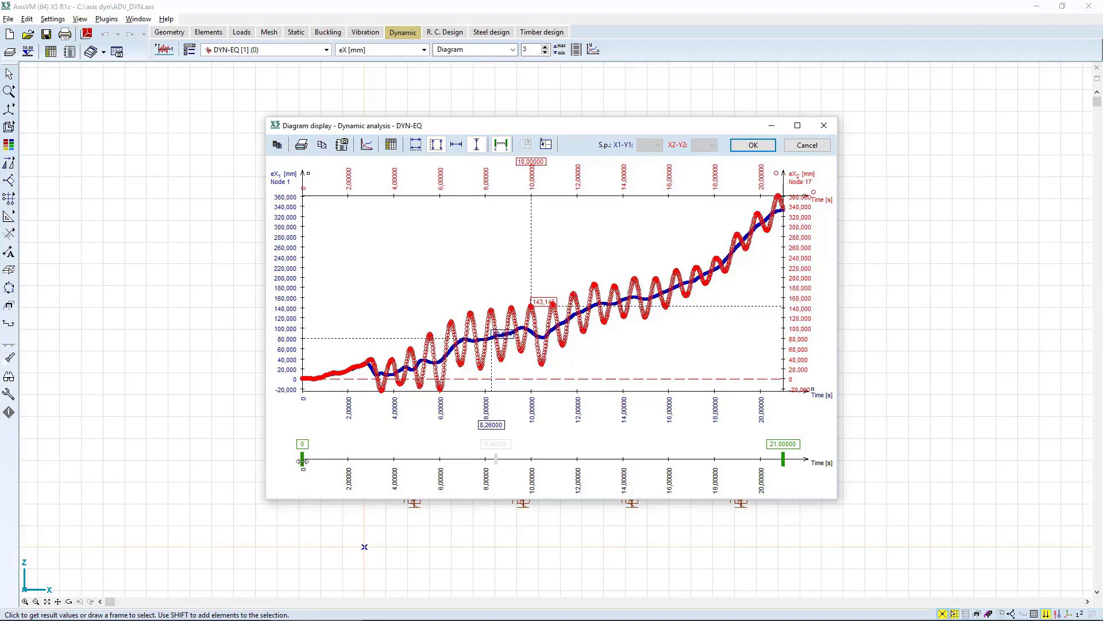
mouse_move(305, 460)
left_mouse_down()
mouse_move(388, 459)
mouse_move(298, 452)
left_mouse_up()
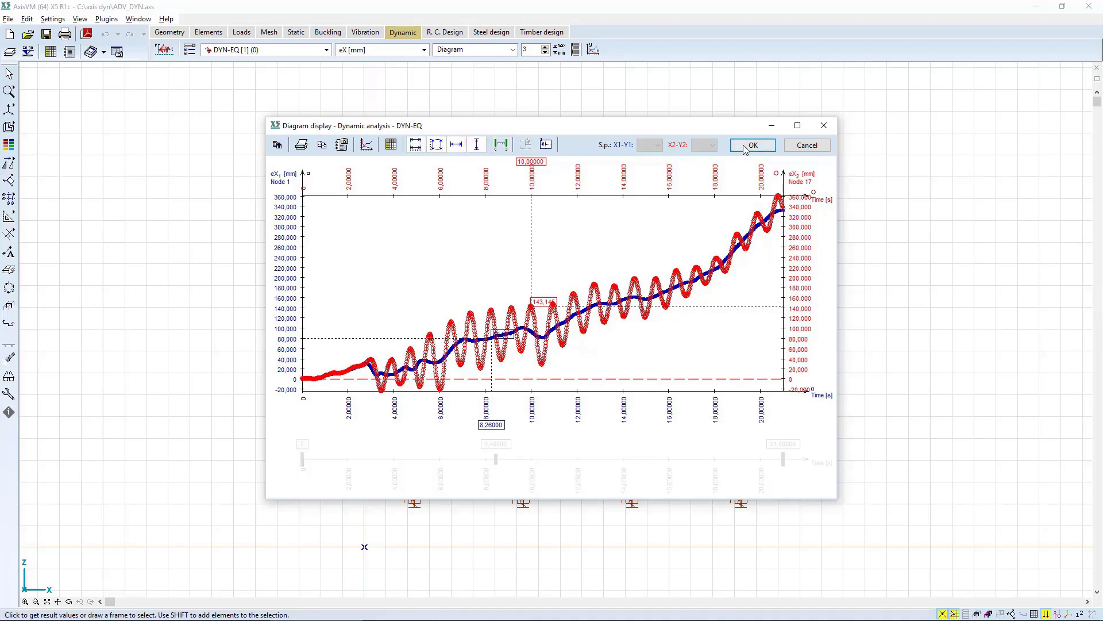
left_click(750, 147)
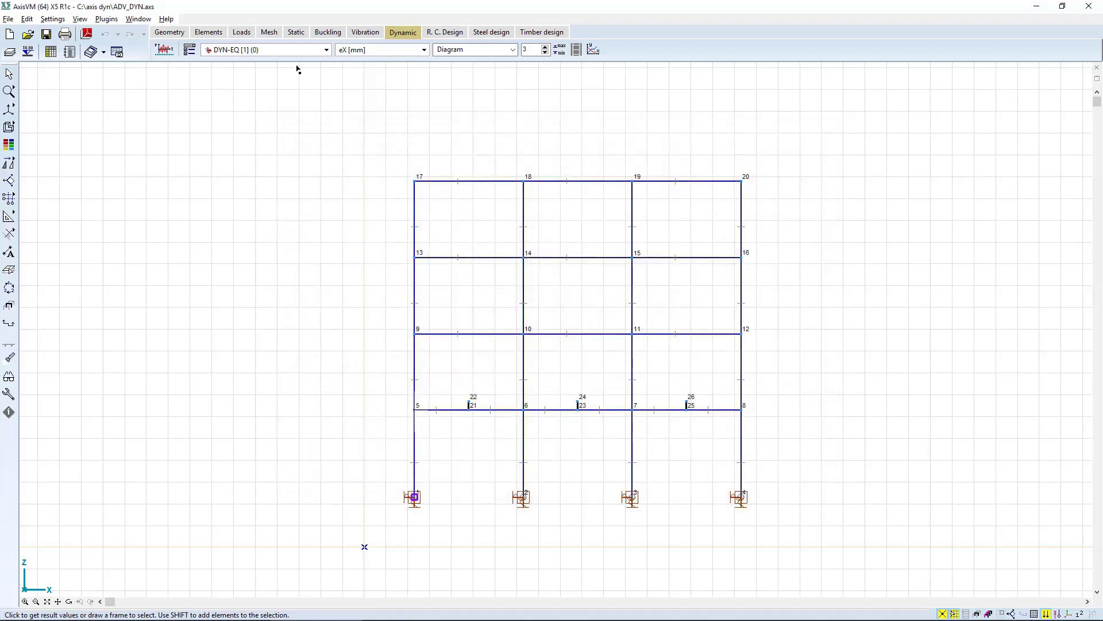
Select DYN-MACHINE [1] (0) as the displayed result case and open its dynamic analysis diagram.
left_click(264, 50)
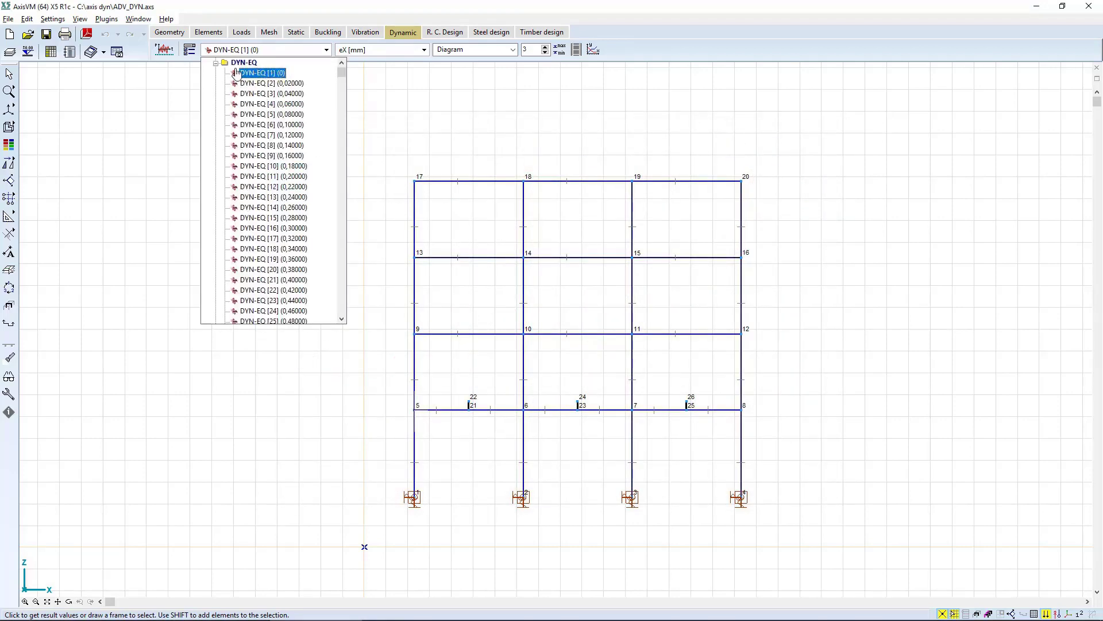
left_click(217, 64)
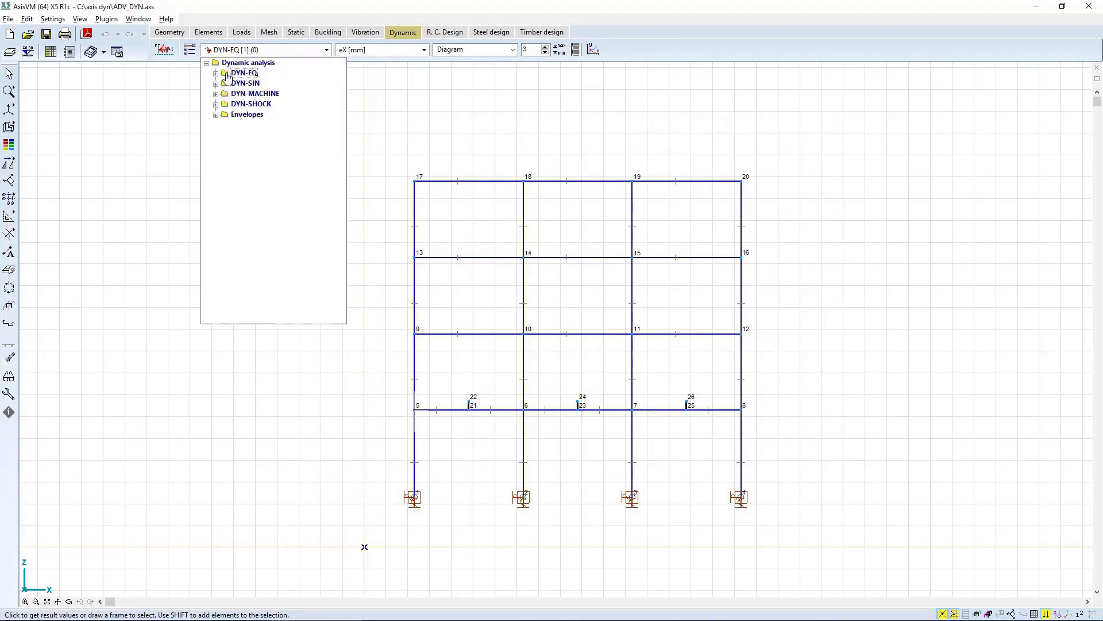
left_click(217, 94)
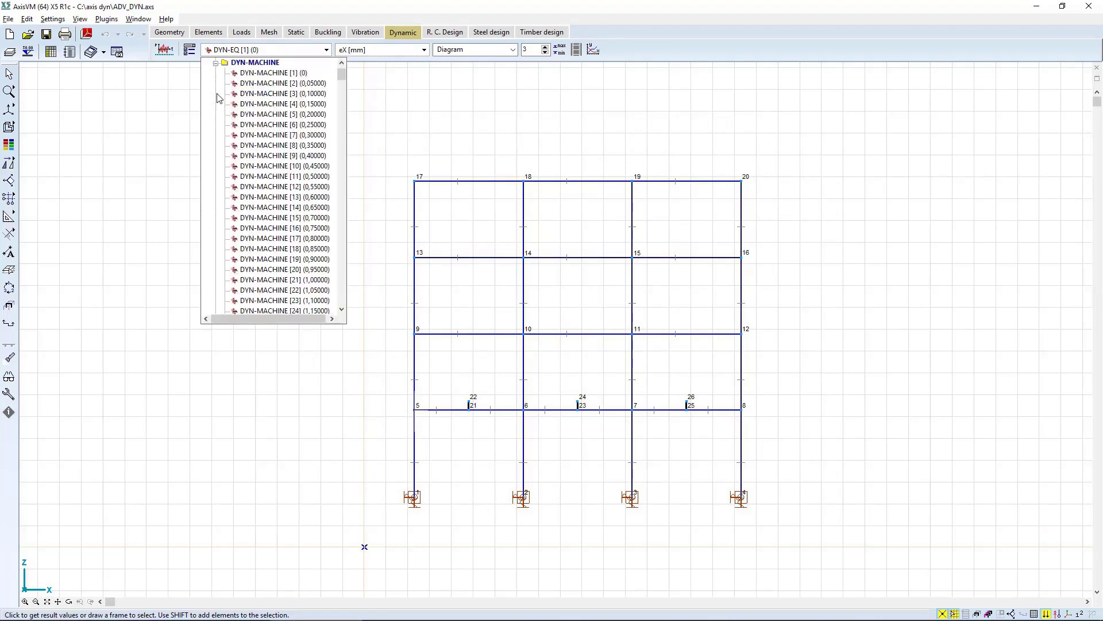
left_click(274, 73)
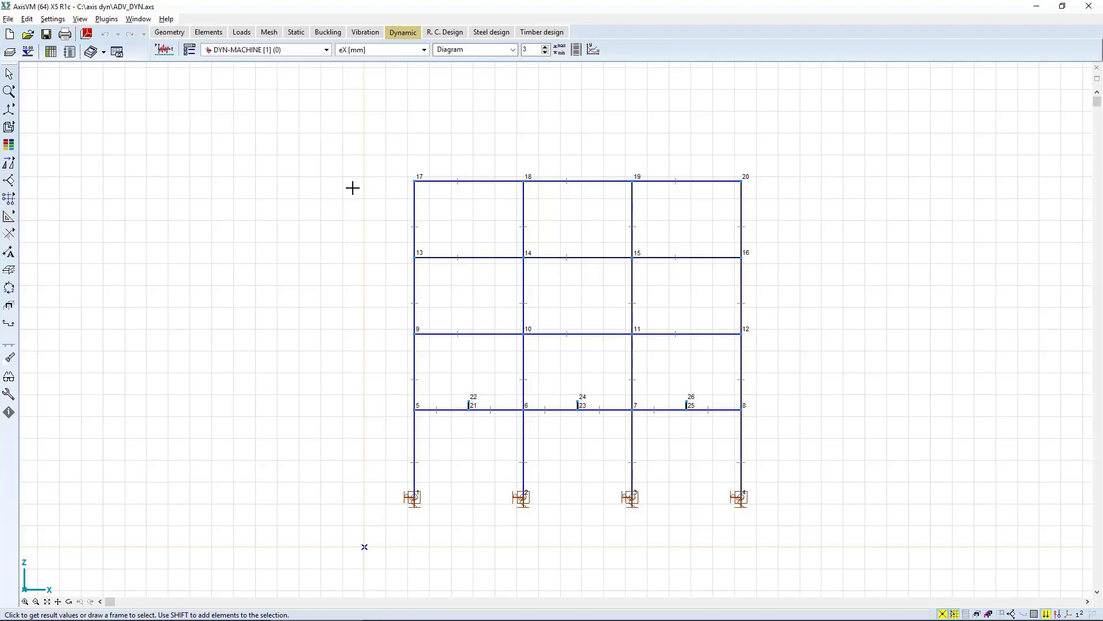
left_click(592, 50)
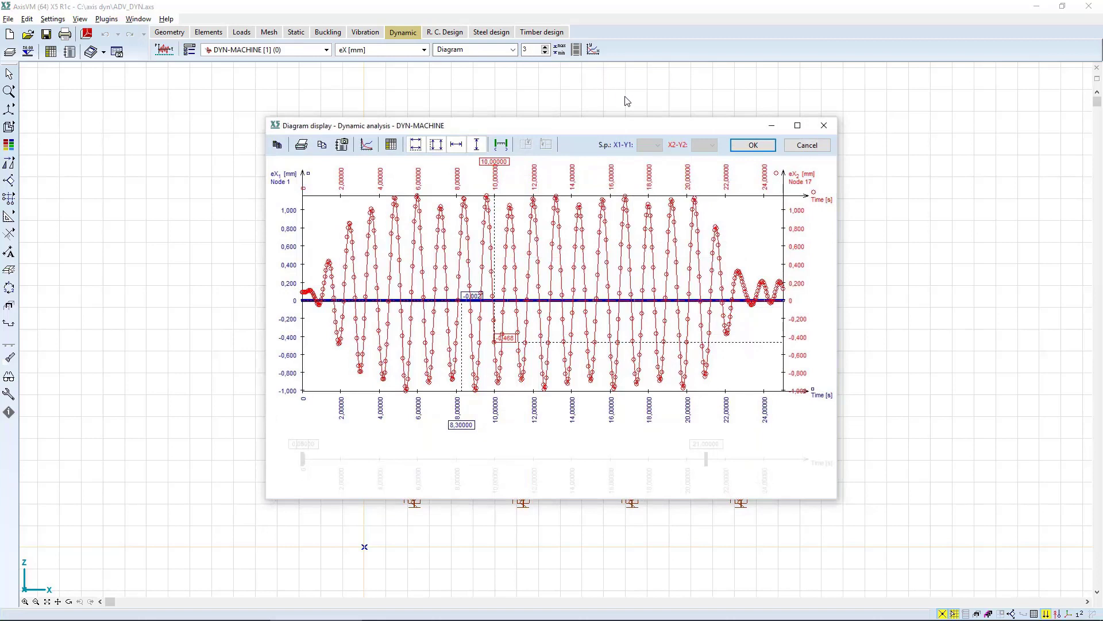
Set the x1-y1 diagram's X1 component to displacement eX [mm] and its Y1 component to displacement eZ [mm].
left_click(367, 144)
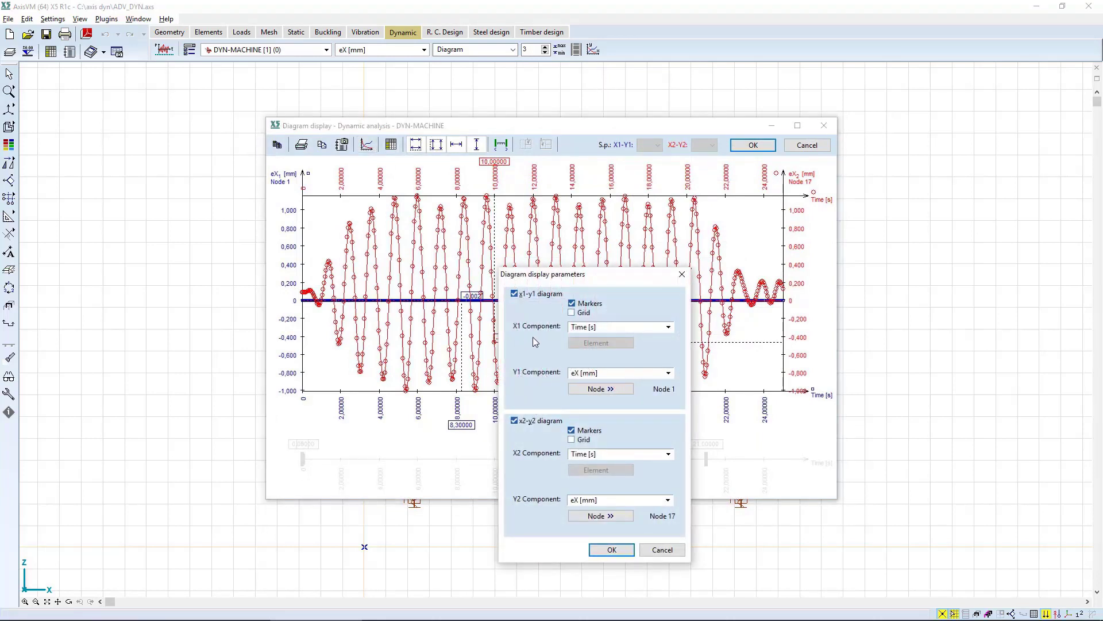
left_click(613, 329)
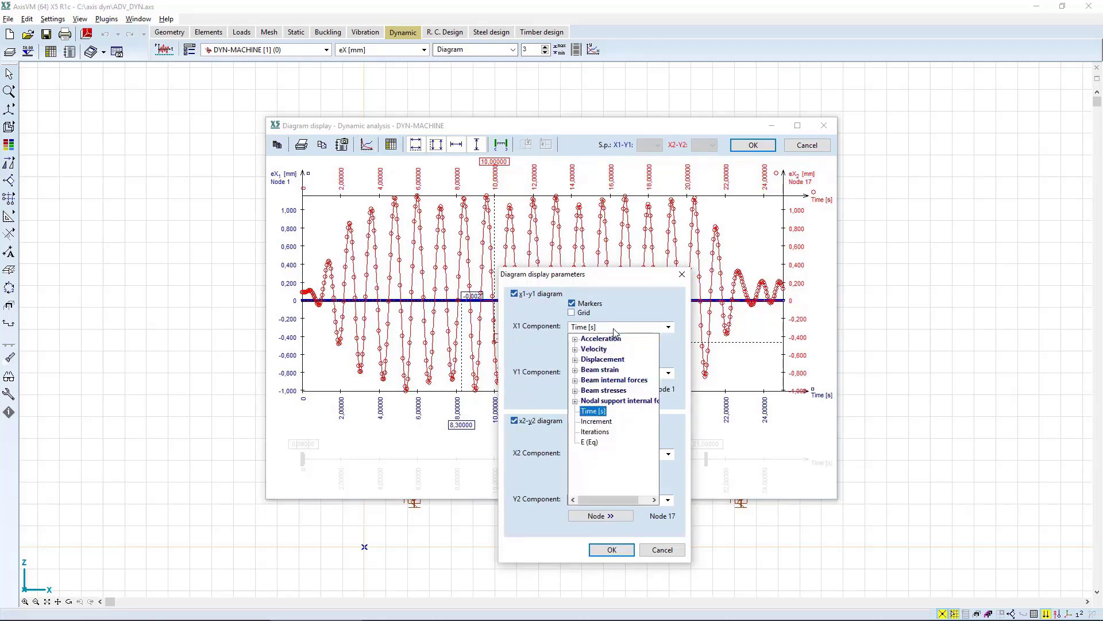
left_click(590, 360)
left_click(598, 372)
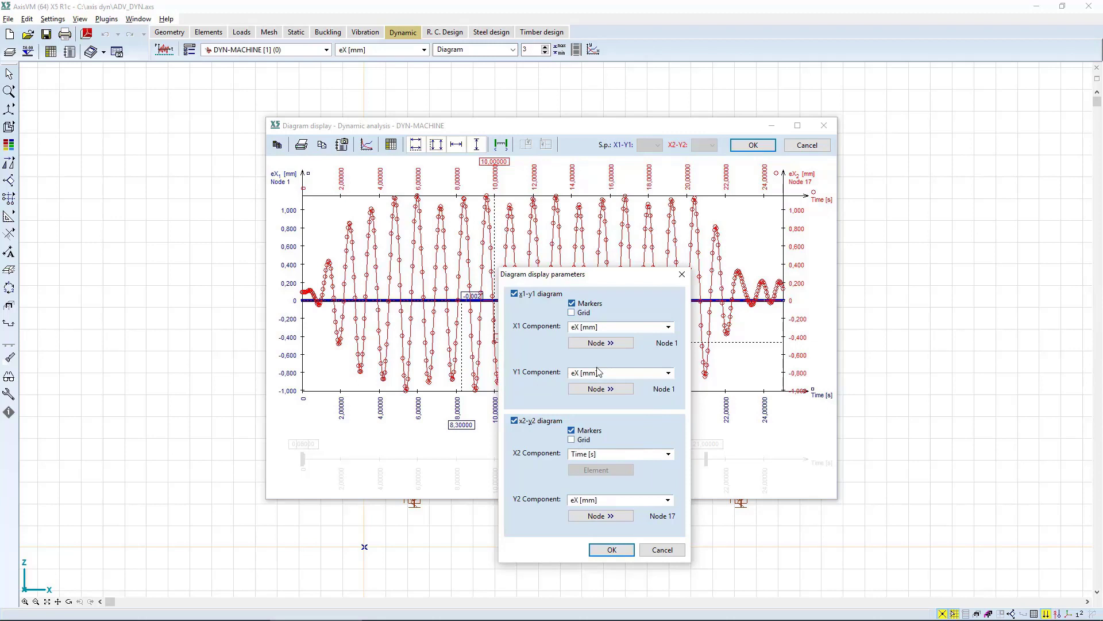
left_click(594, 373)
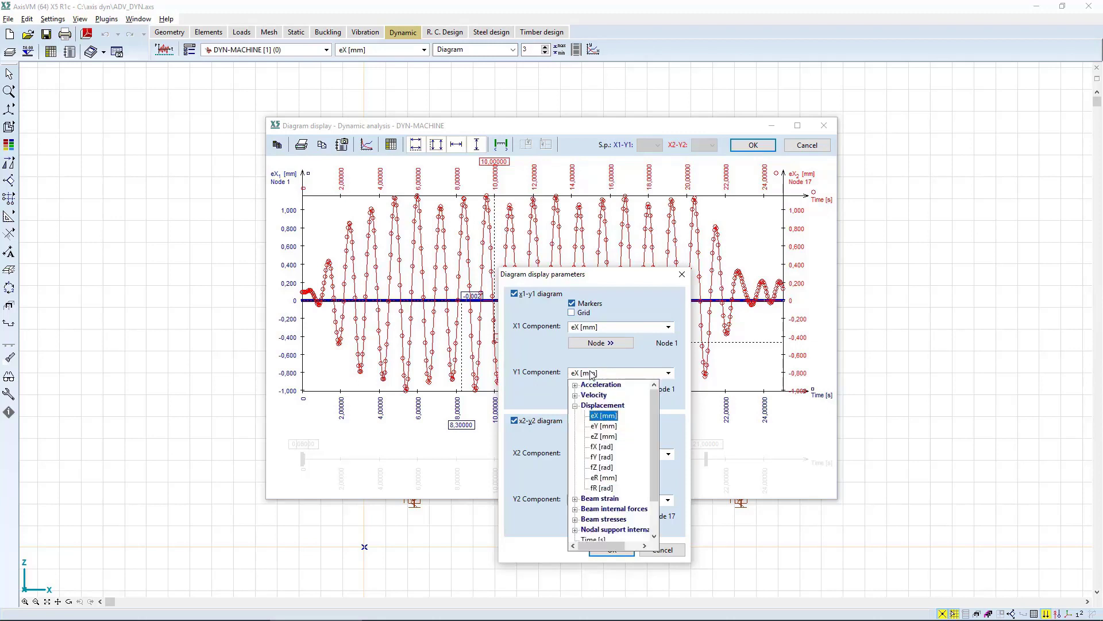
left_click(602, 437)
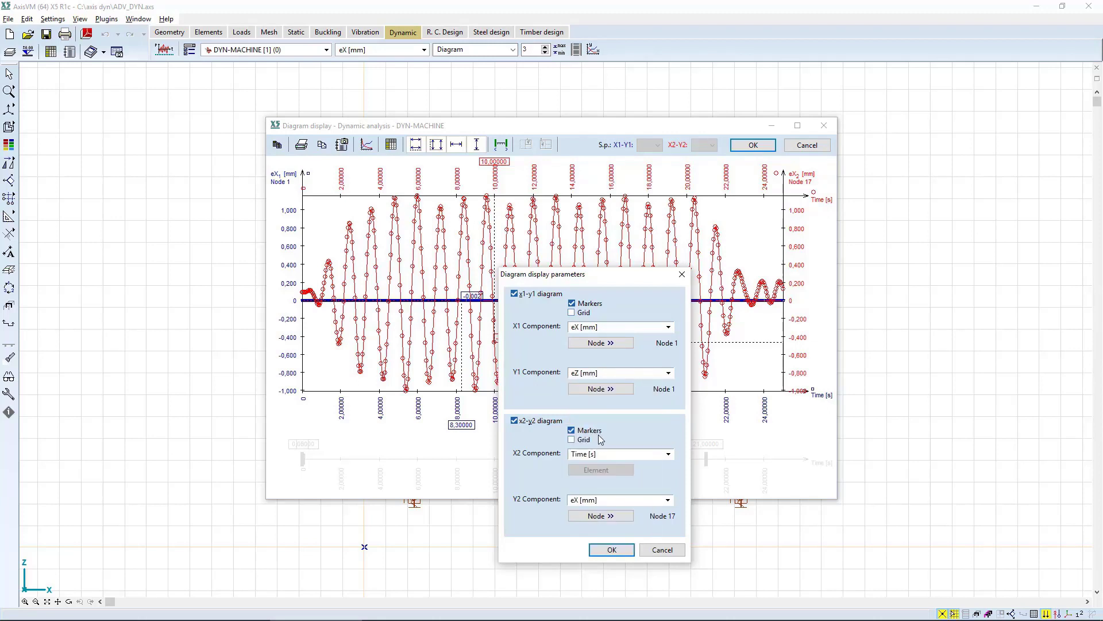
Turn off the x2-y2 diagram, assign node 22 to the Y1 component and plot the displacement curve.
left_click(527, 423)
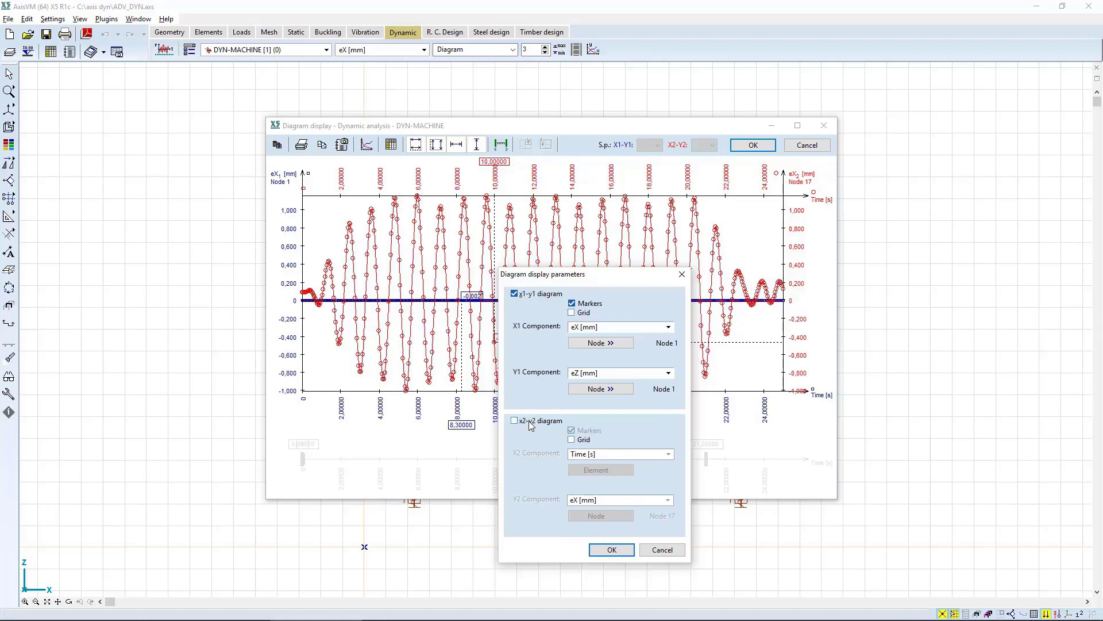
left_click(603, 389)
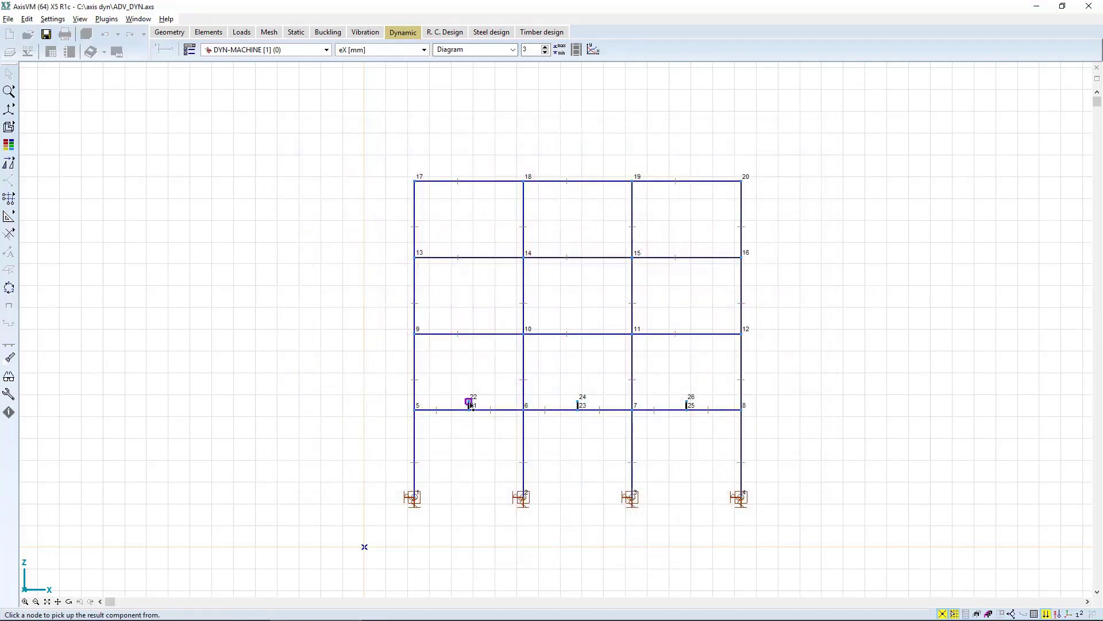
left_click(527, 400)
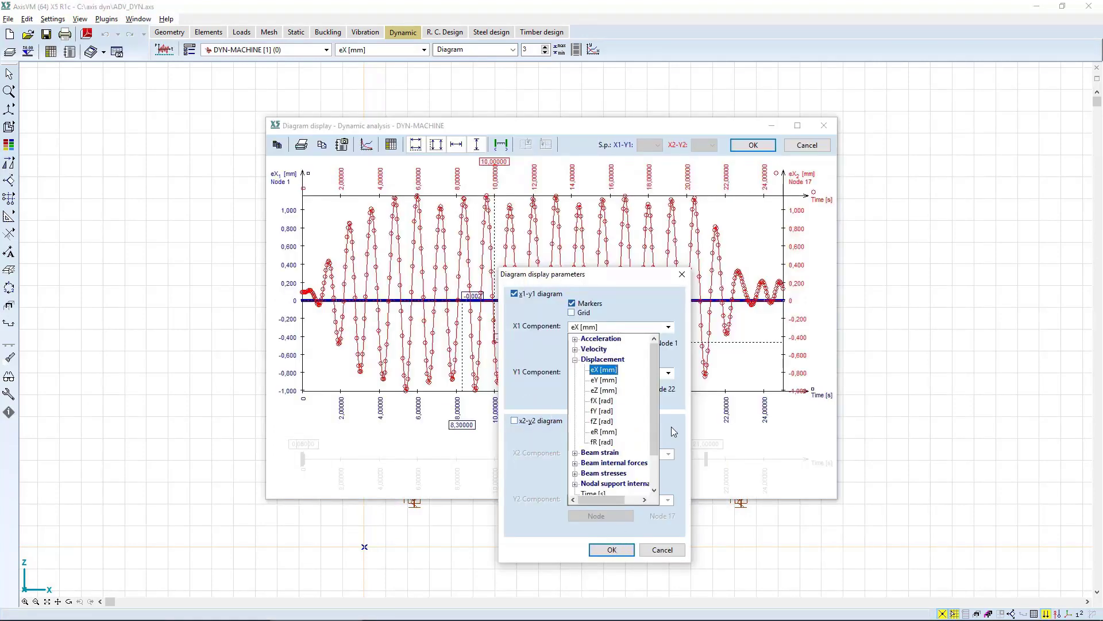
left_click(673, 431)
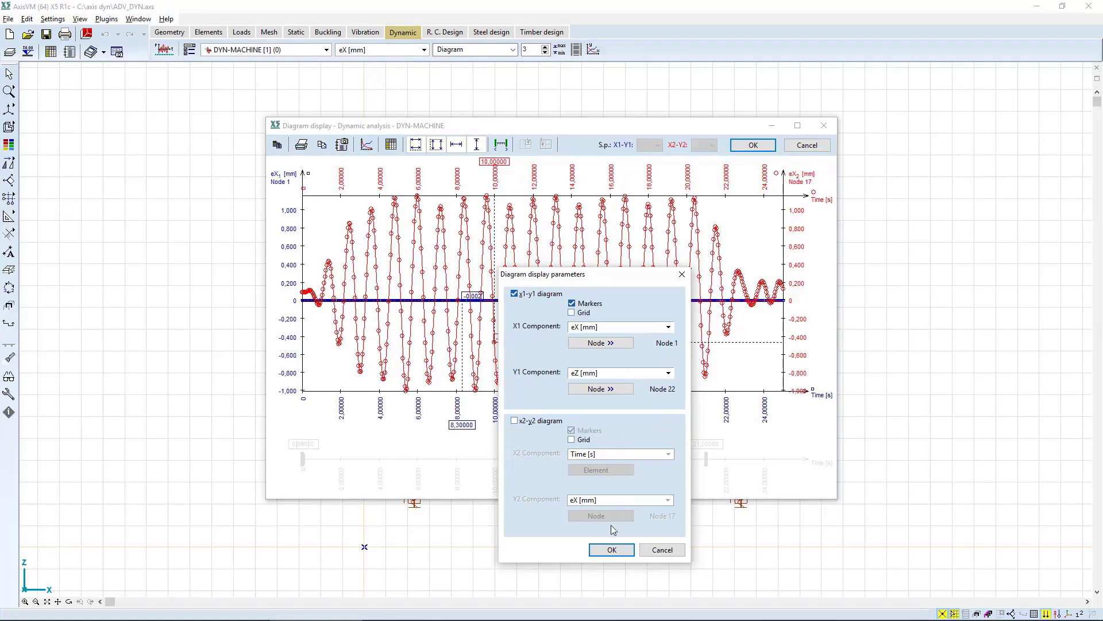
left_click(611, 550)
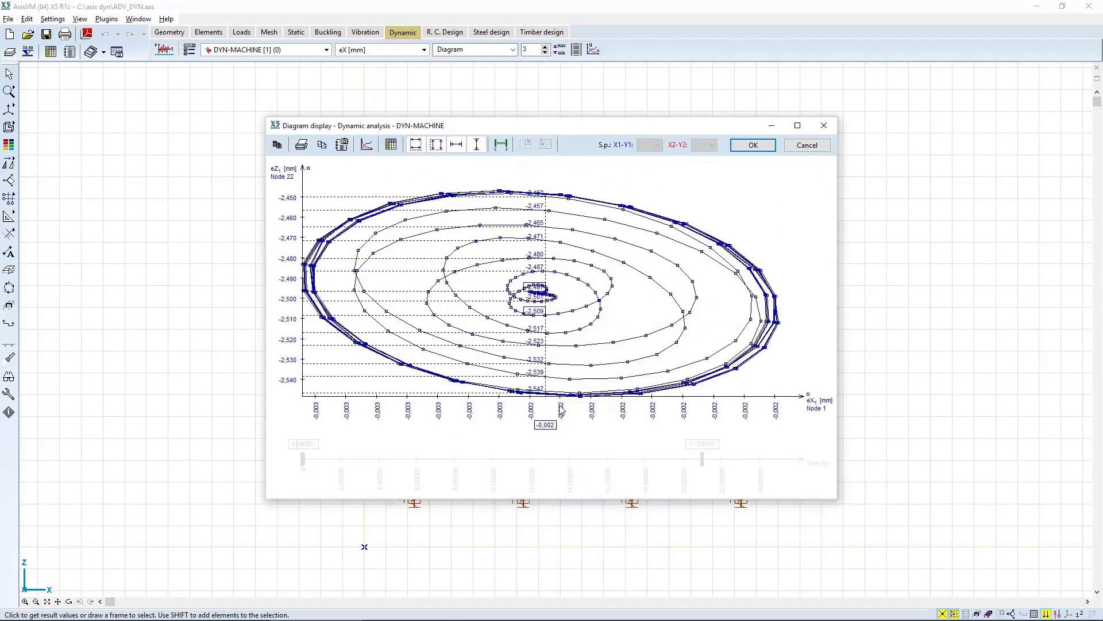
Turn on the plotted-interval limits and move the current time marker to 7,25 s.
left_click(501, 146)
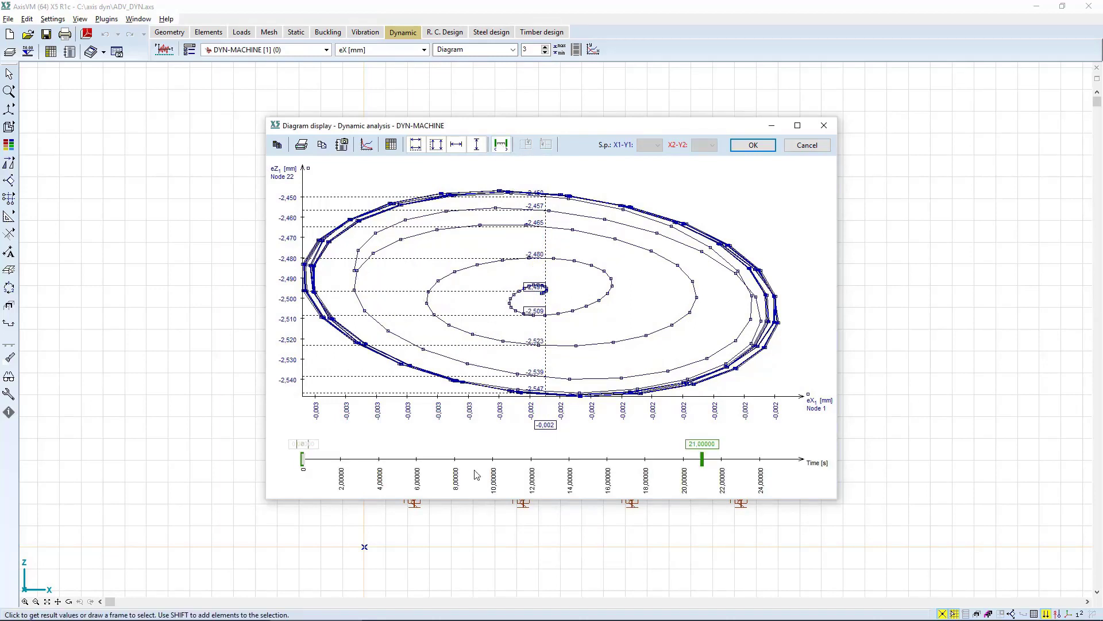
left_click_drag(305, 457, 440, 458)
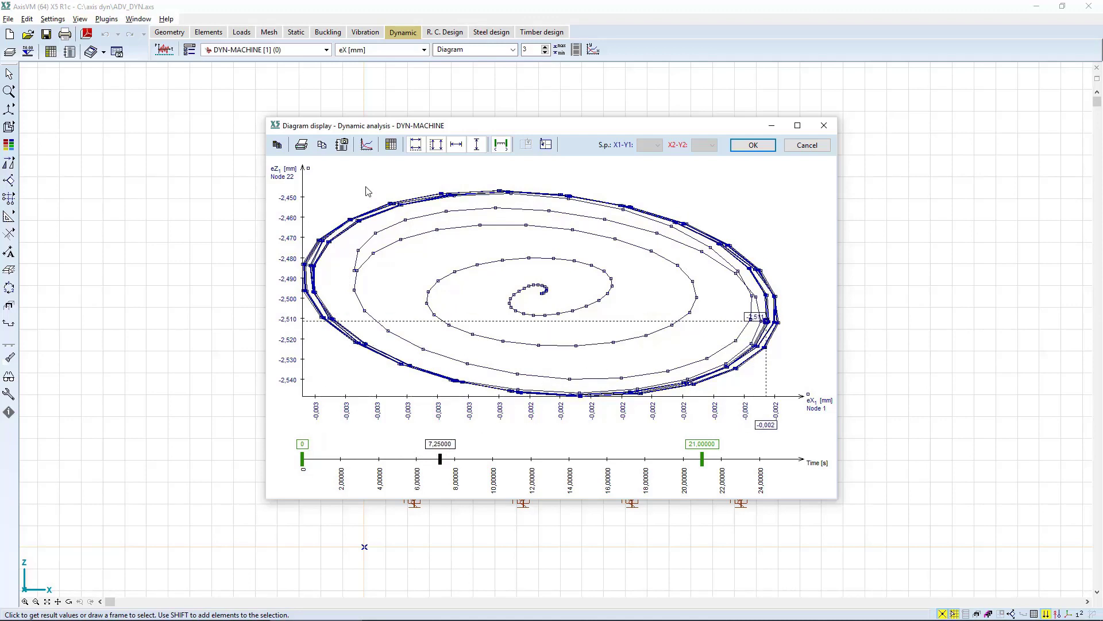
Change the x1-y1 diagram to plot eX [mm] at node 17 against Time [s].
left_click(366, 144)
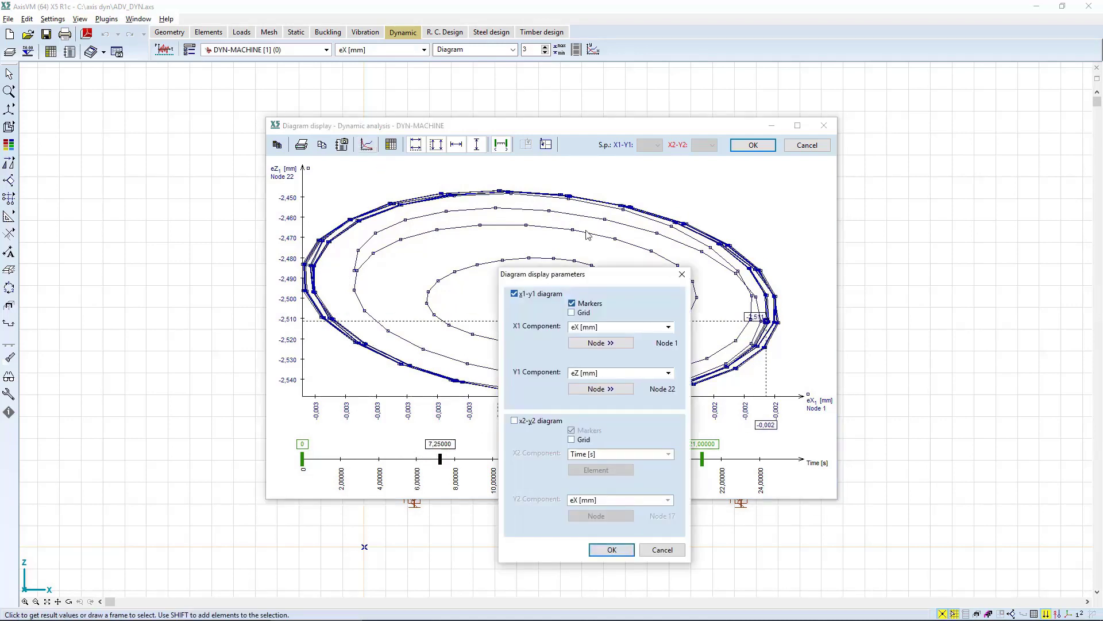
left_click(598, 329)
scroll(619, 423, "down", 2)
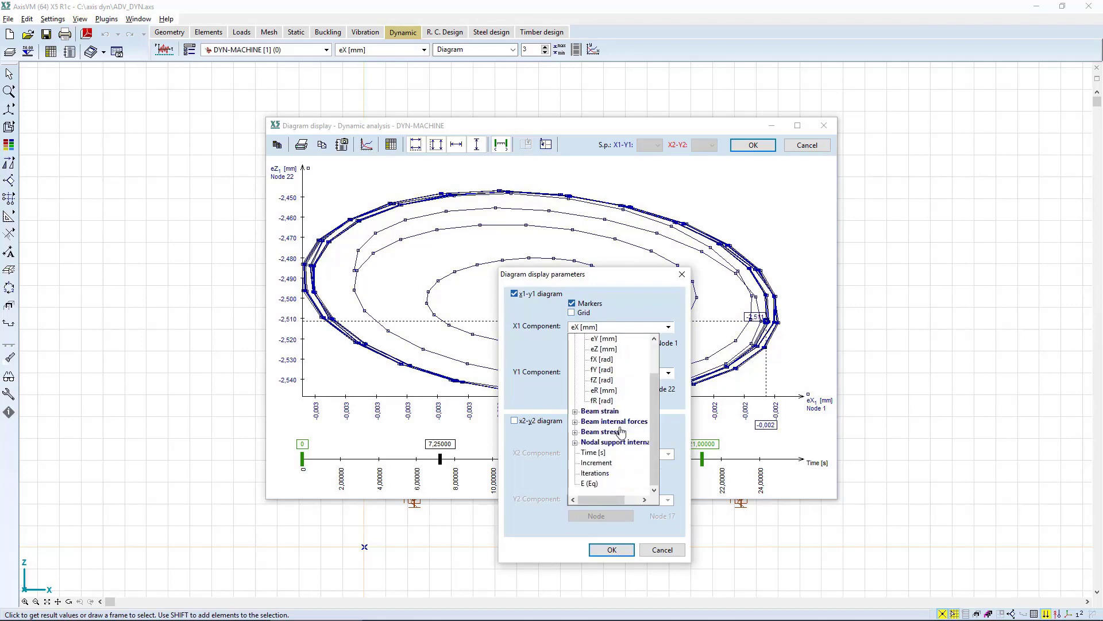
left_click(595, 452)
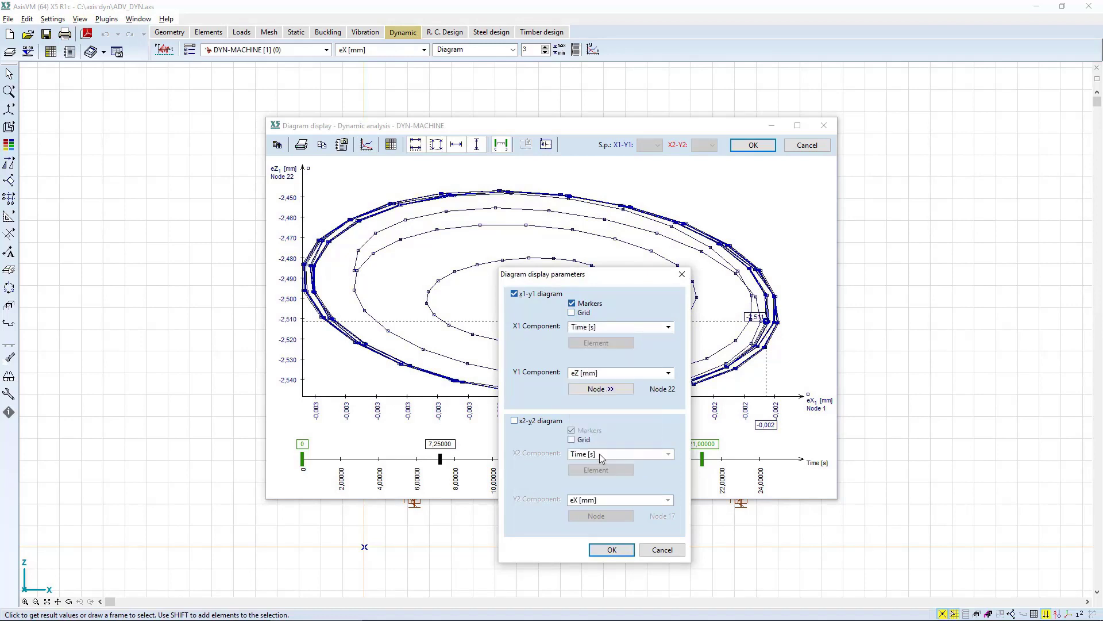
left_click(606, 375)
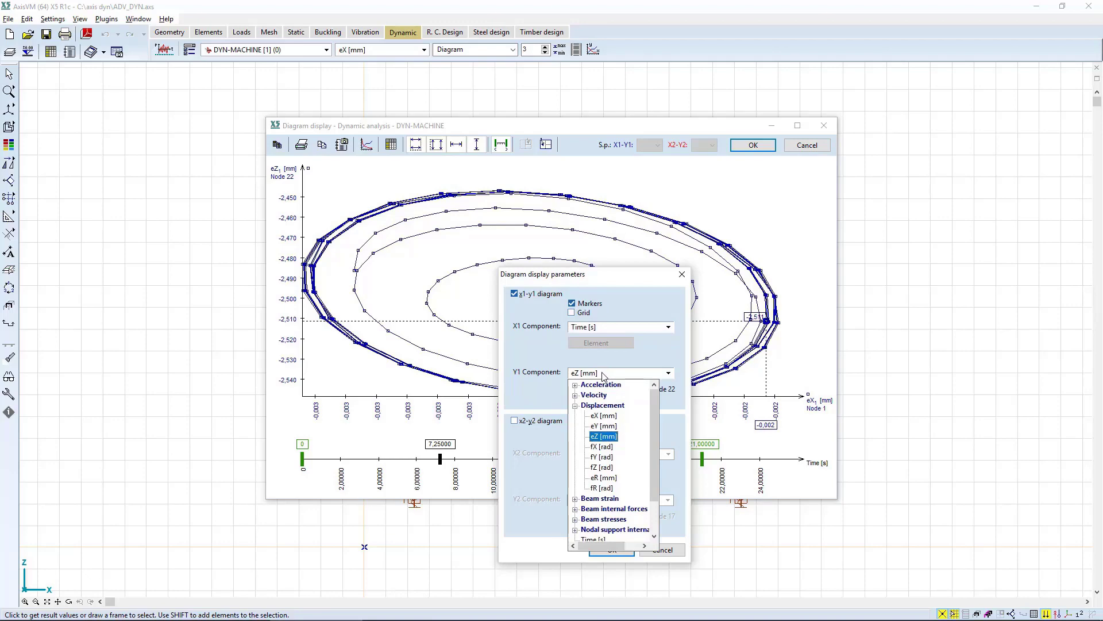
left_click(603, 416)
key("Return")
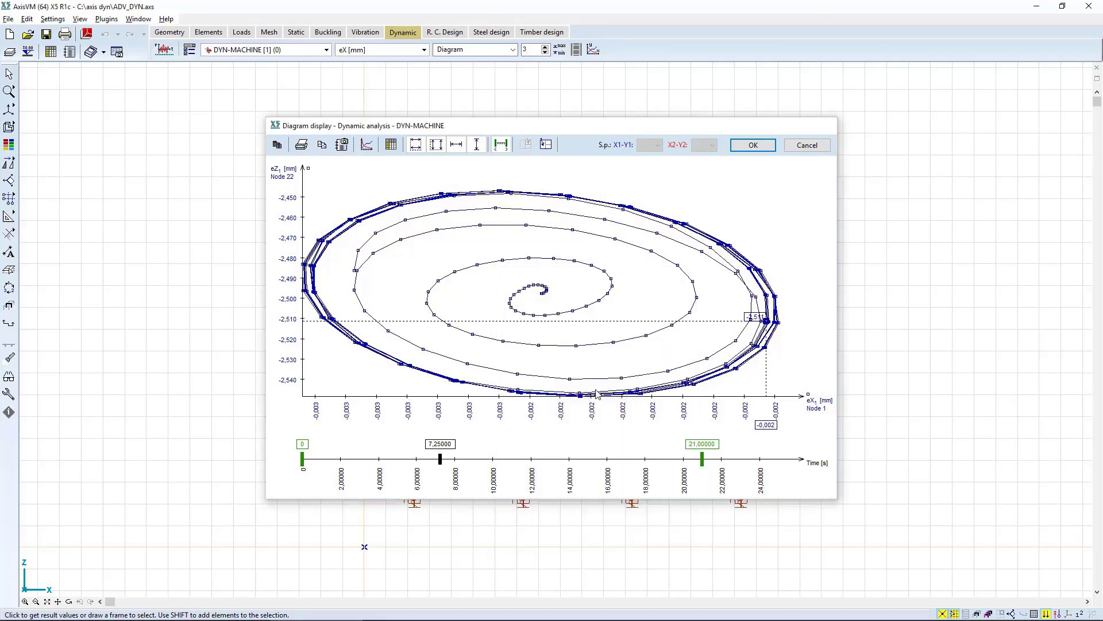
key("Escape")
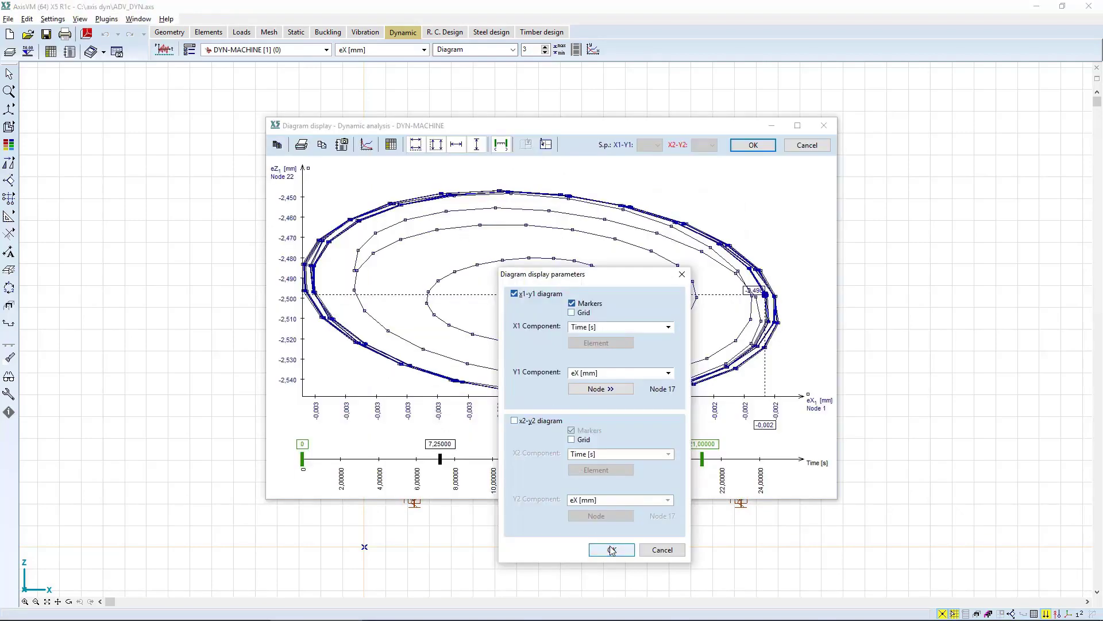
left_click(612, 549)
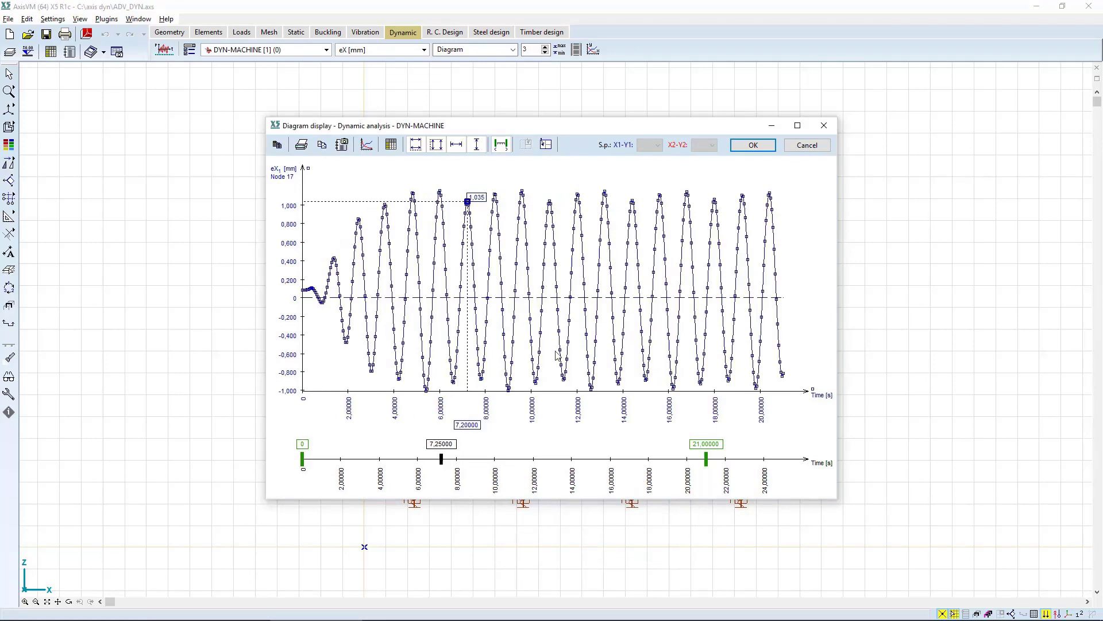
Move the time marker to 9,20 s, start the plotted interval at 2,20 s and show it on the full time axis.
left_click_drag(442, 460, 469, 462)
left_click_drag(302, 458, 344, 459)
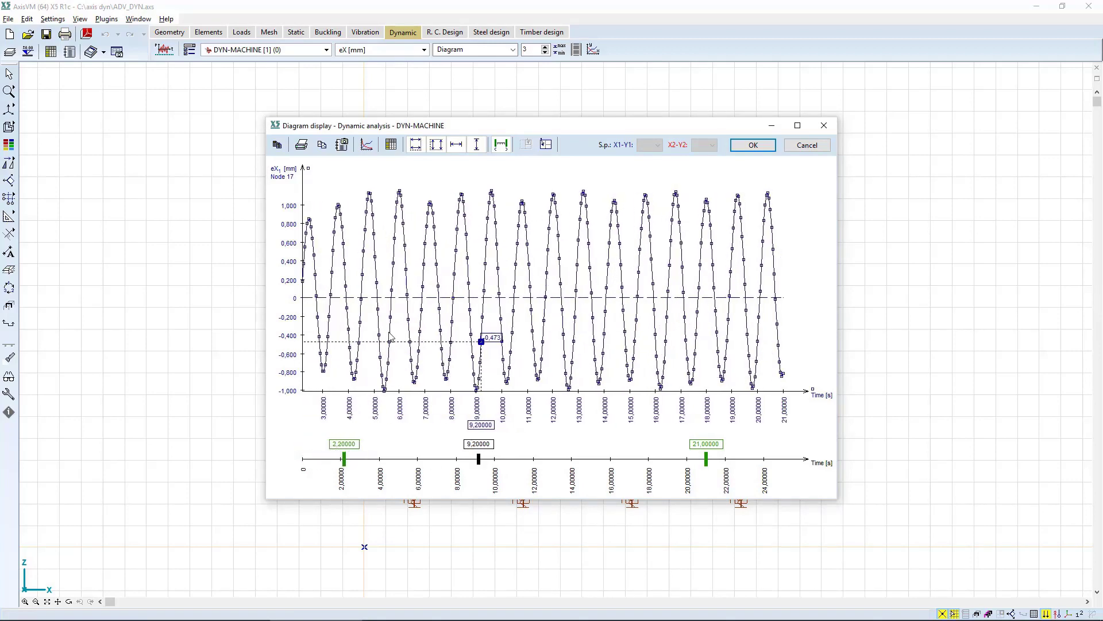
left_click(456, 144)
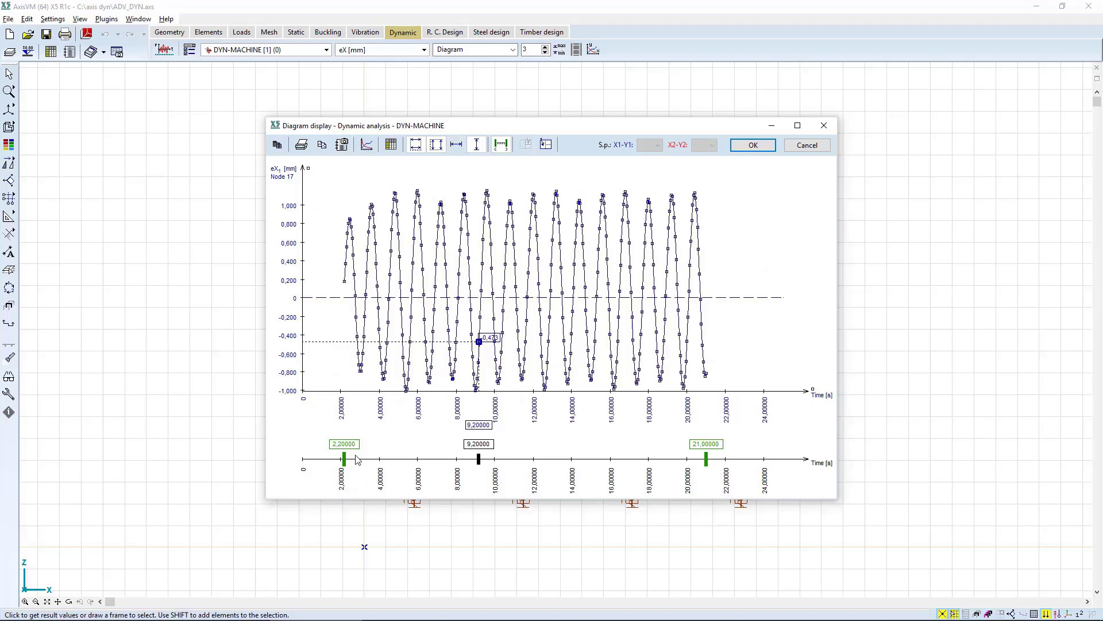
Narrow the plotted interval to 5,25–8,10 s, fit the time axis to that interval and close the diagram.
left_click_drag(357, 454, 403, 452)
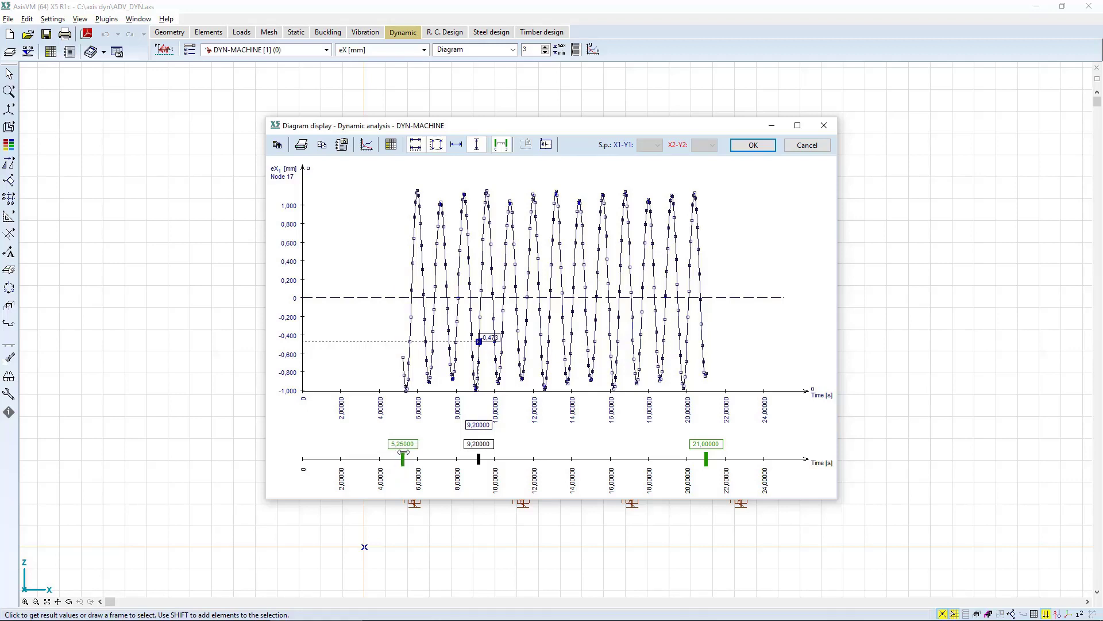
left_click_drag(705, 458, 427, 458)
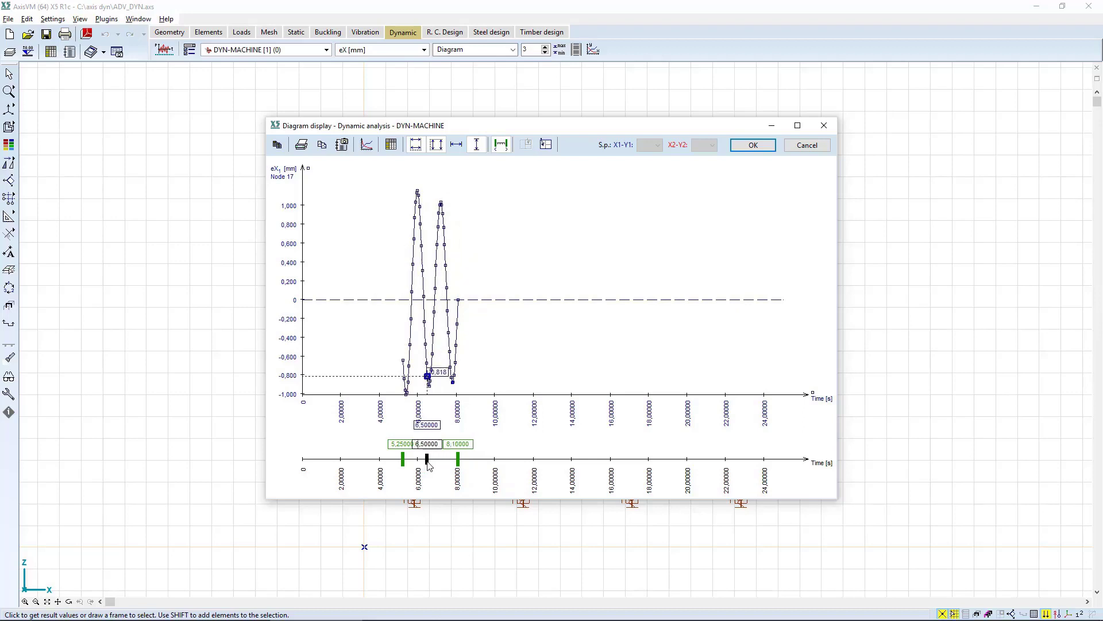
left_click(458, 145)
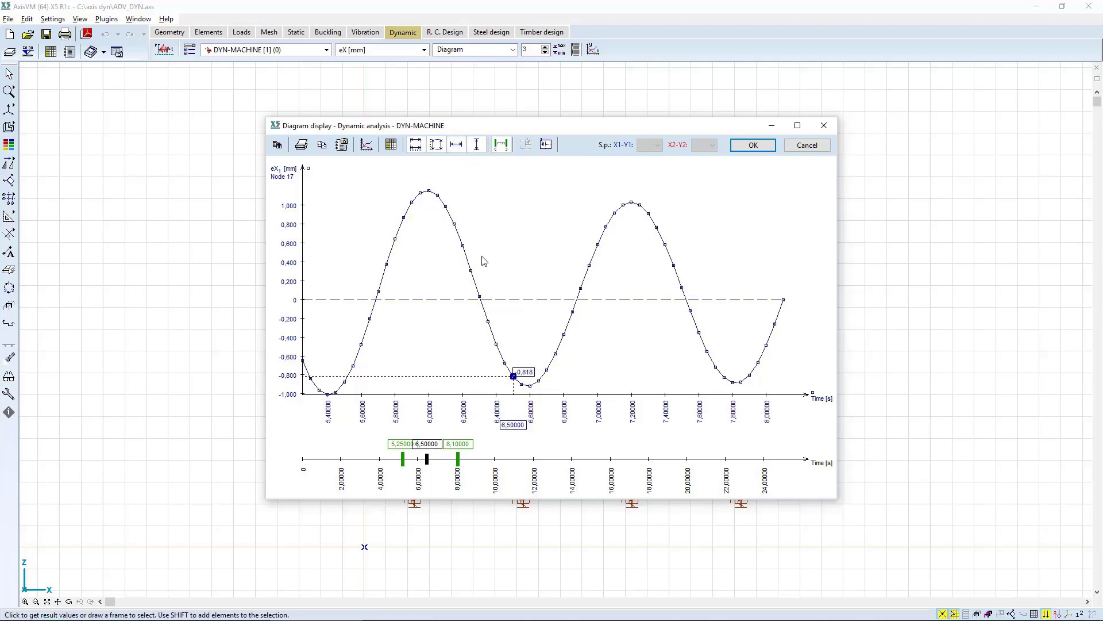
left_click(751, 145)
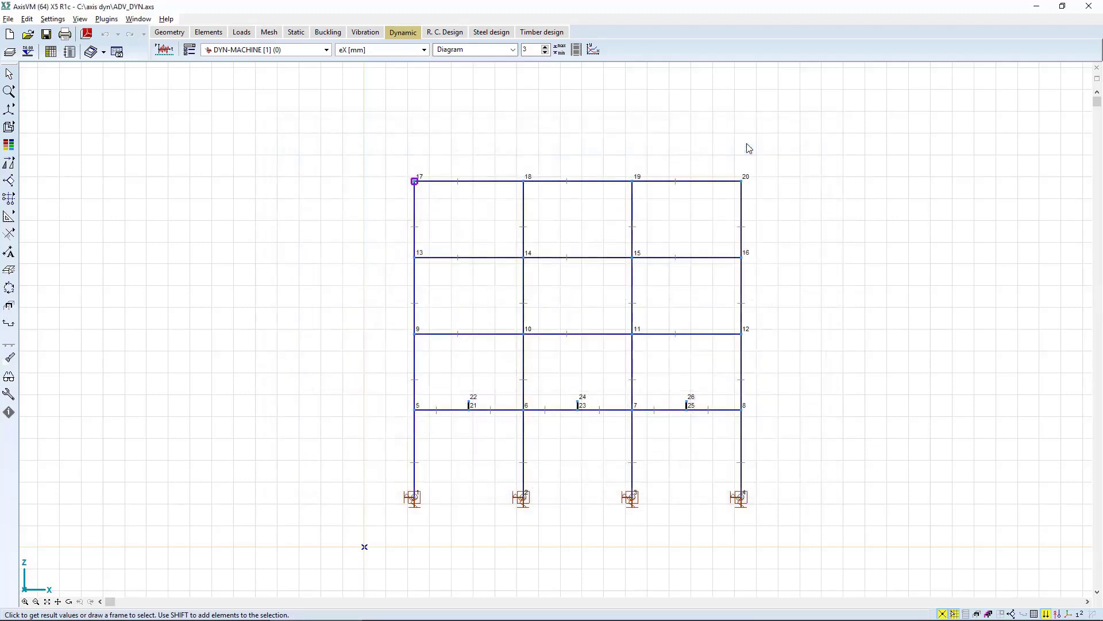
Select DYN-SHOCK [1] (0) as the displayed result case and open its dynamic analysis diagram.
left_click(276, 50)
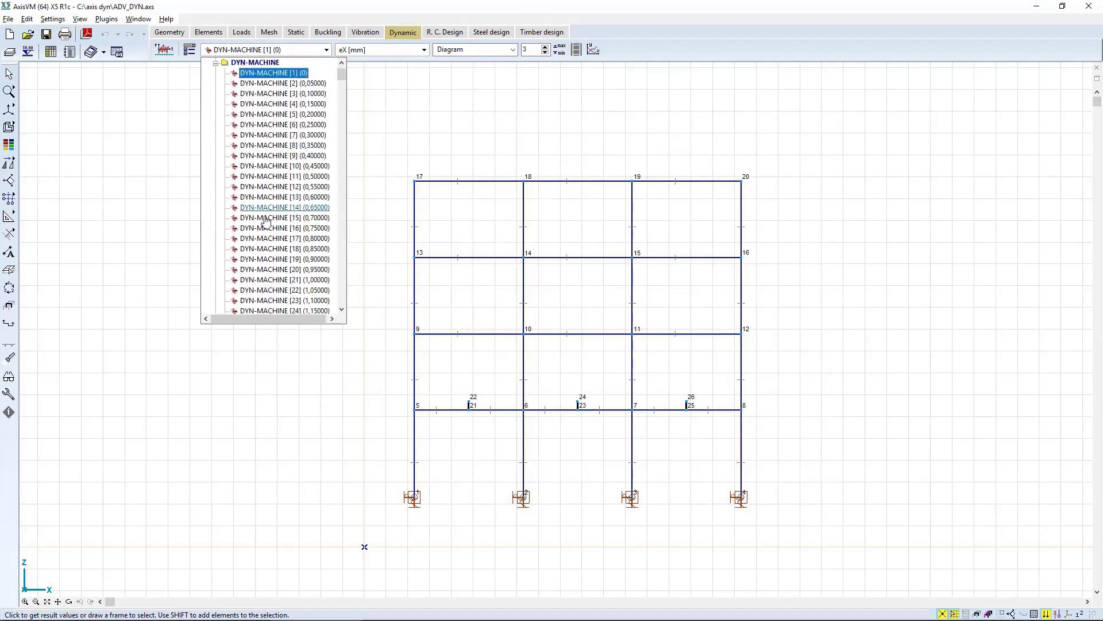
scroll(266, 225, "down", 3)
scroll(228, 130, "up", 4)
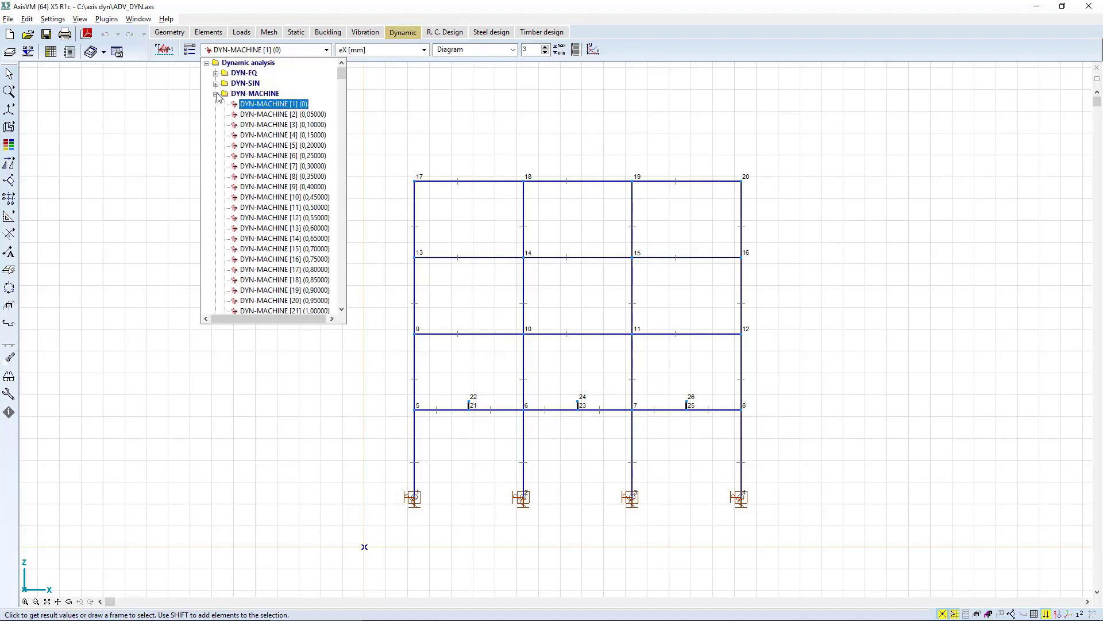
left_click(216, 94)
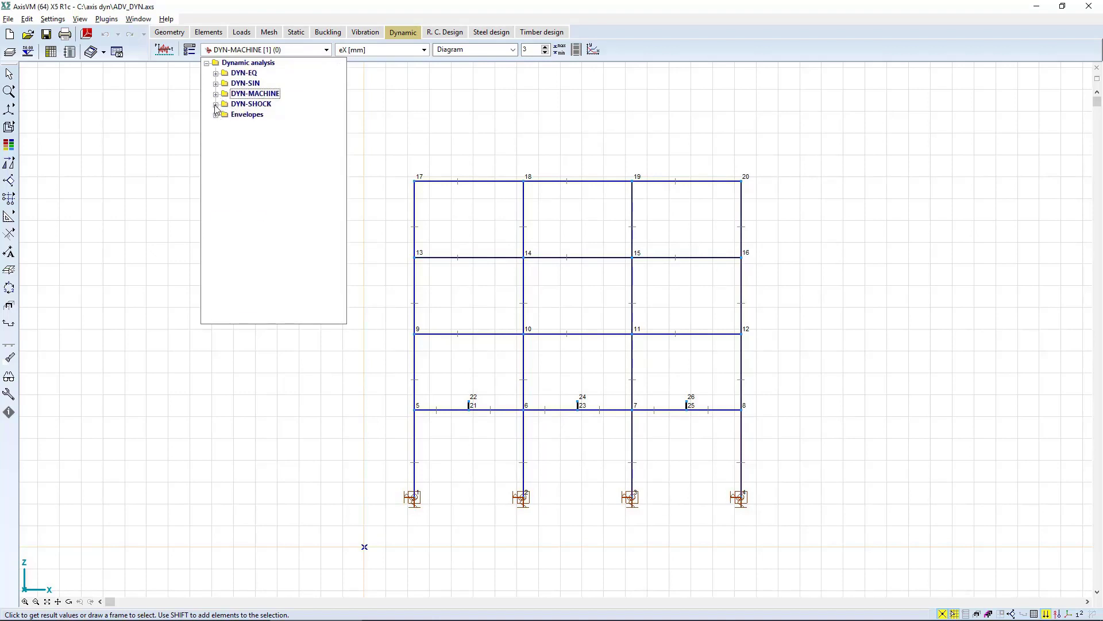
left_click(216, 105)
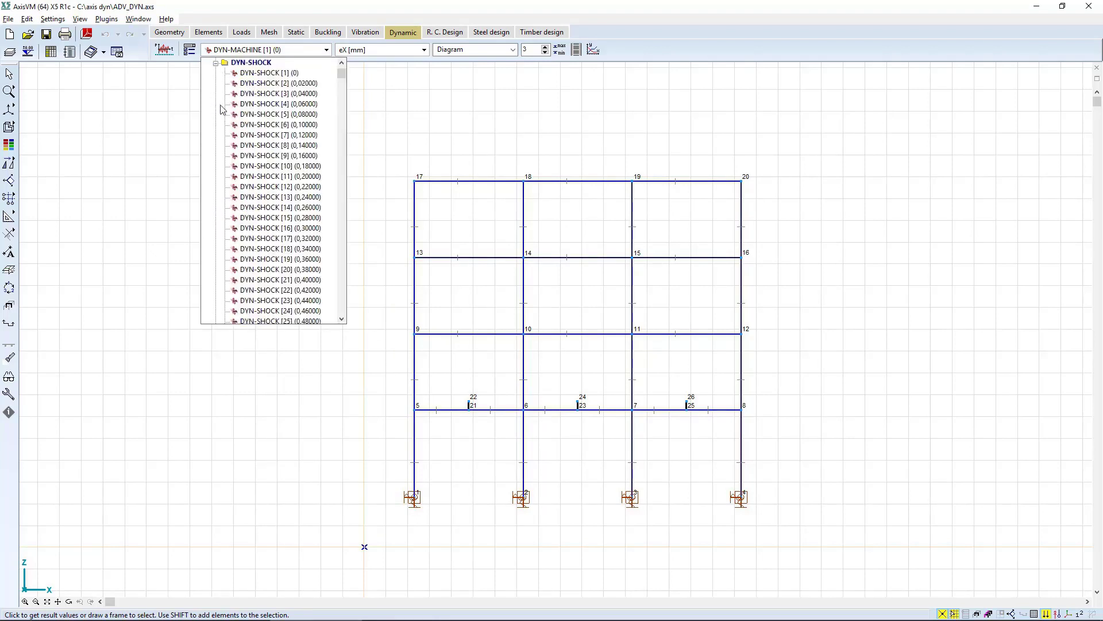
left_click(271, 73)
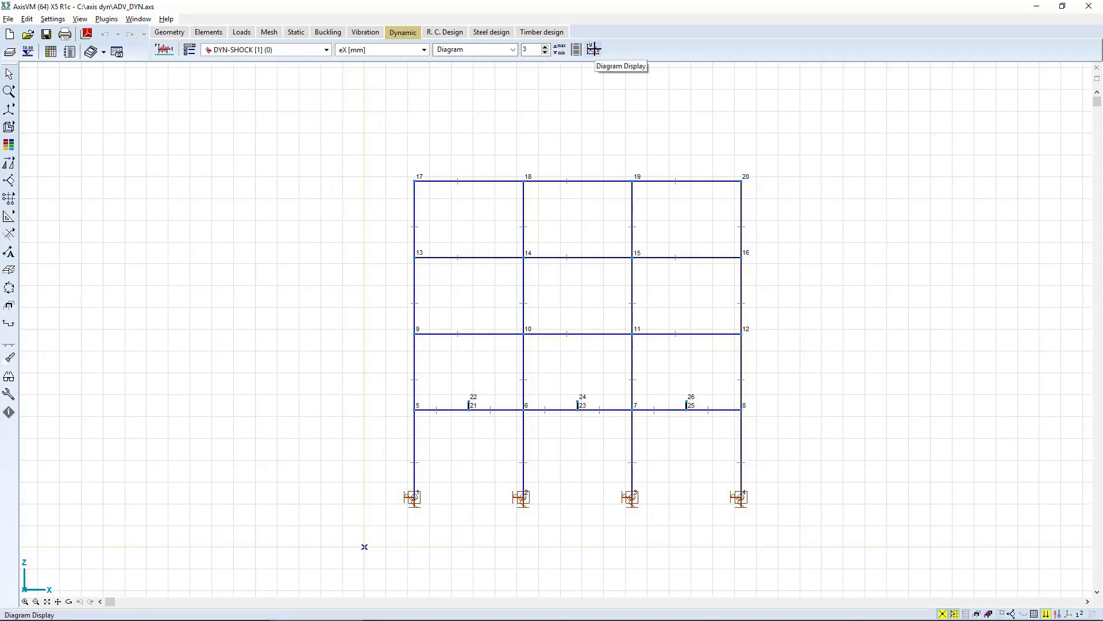
left_click(595, 50)
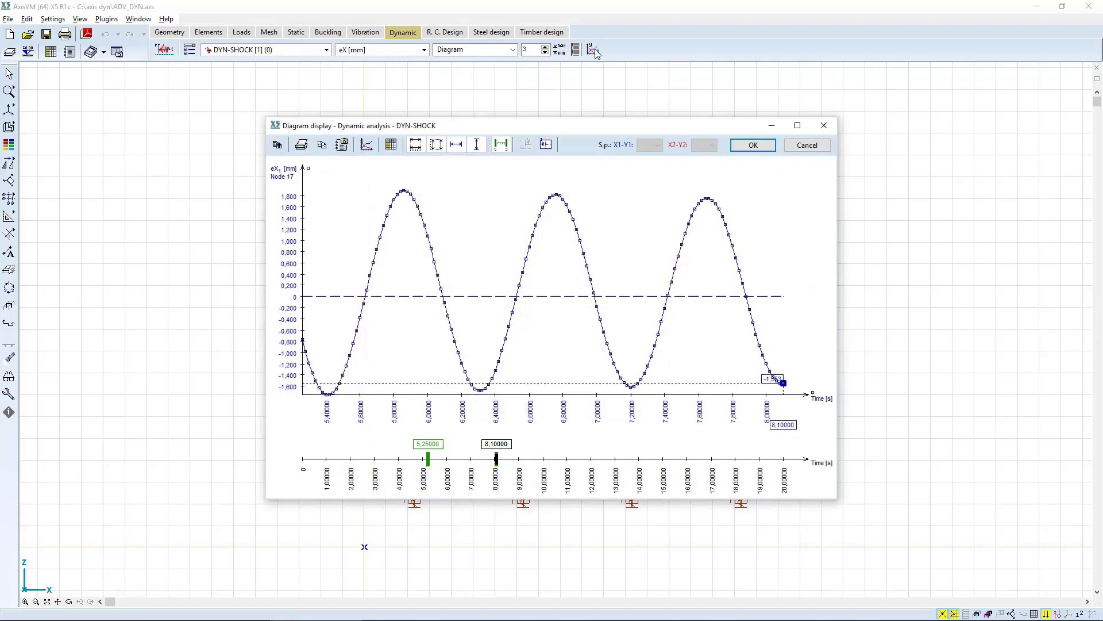
Keep the Time [s] and node 17 eX [mm] components, turn off the plotted-interval limits and close the DYN-SHOCK diagram.
left_click(371, 146)
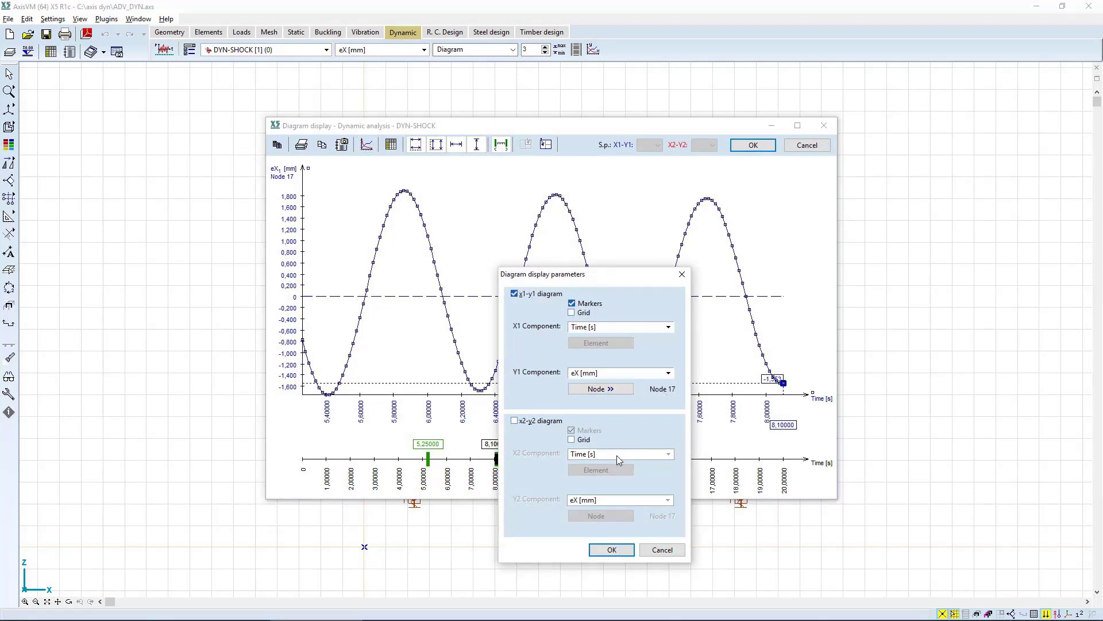
left_click(600, 550)
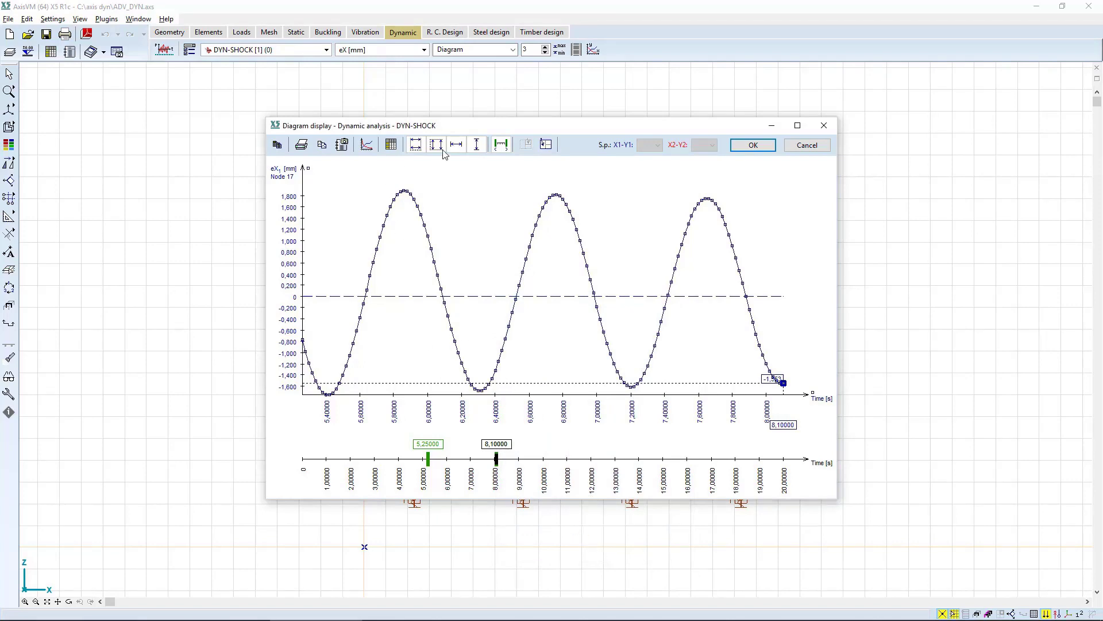
left_click(500, 144)
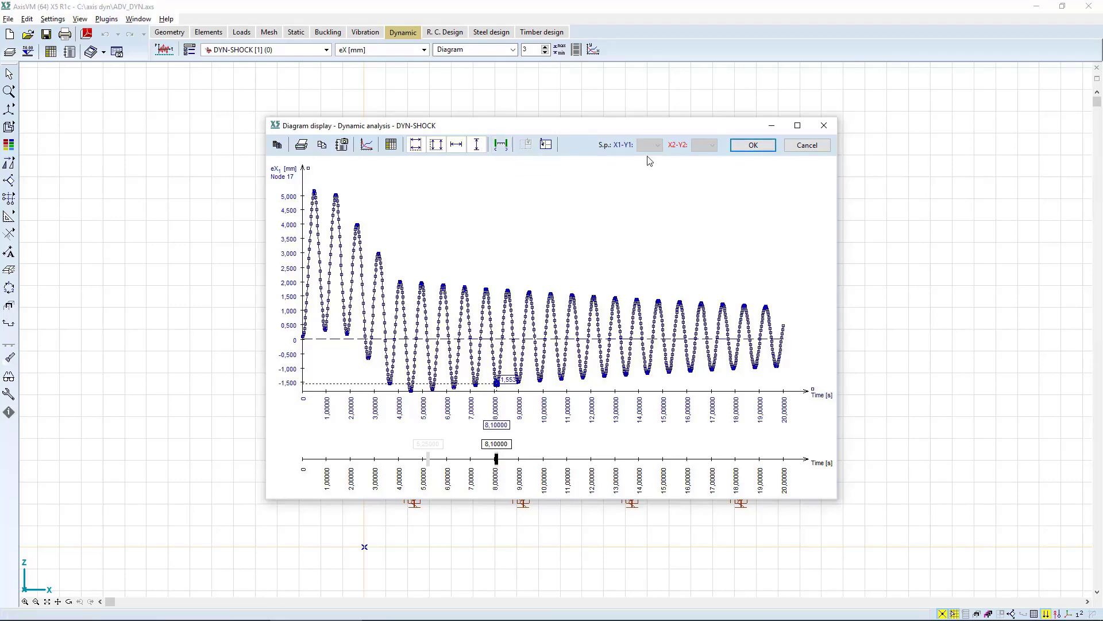
left_click(754, 145)
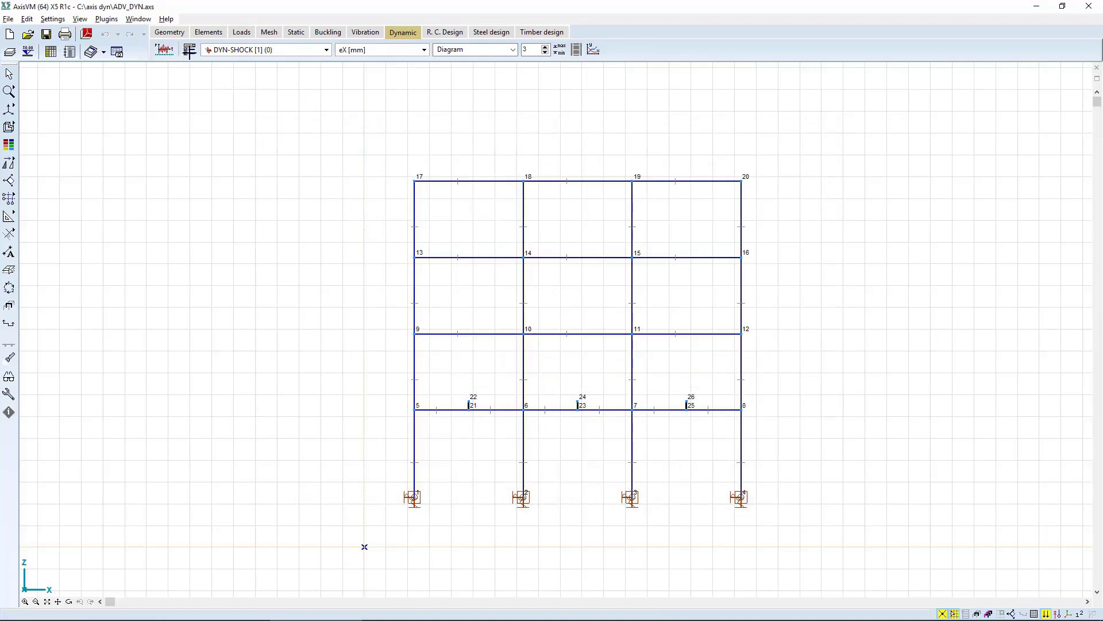
Add a new envelope to the dynamic analysis display parameters and name it Custom.
left_click(190, 52)
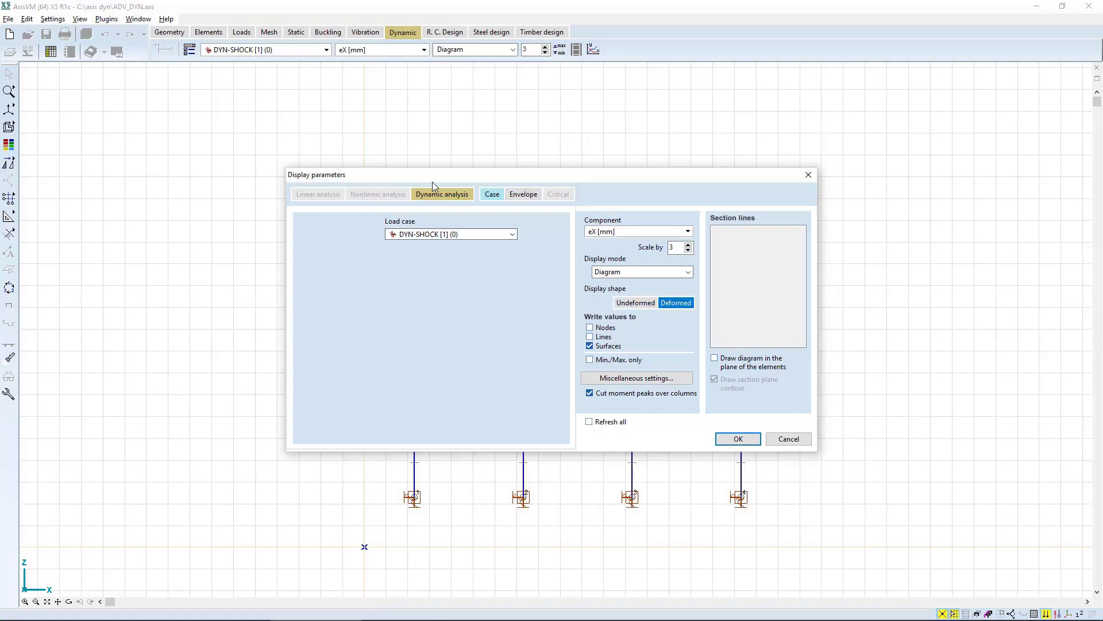
left_click(524, 194)
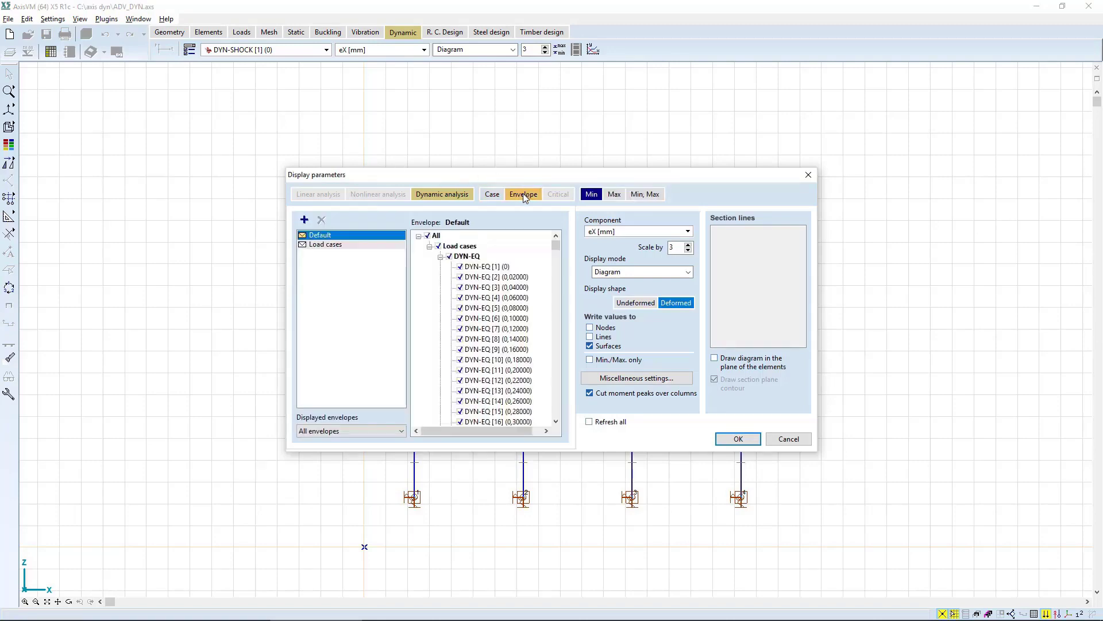
left_click(304, 221)
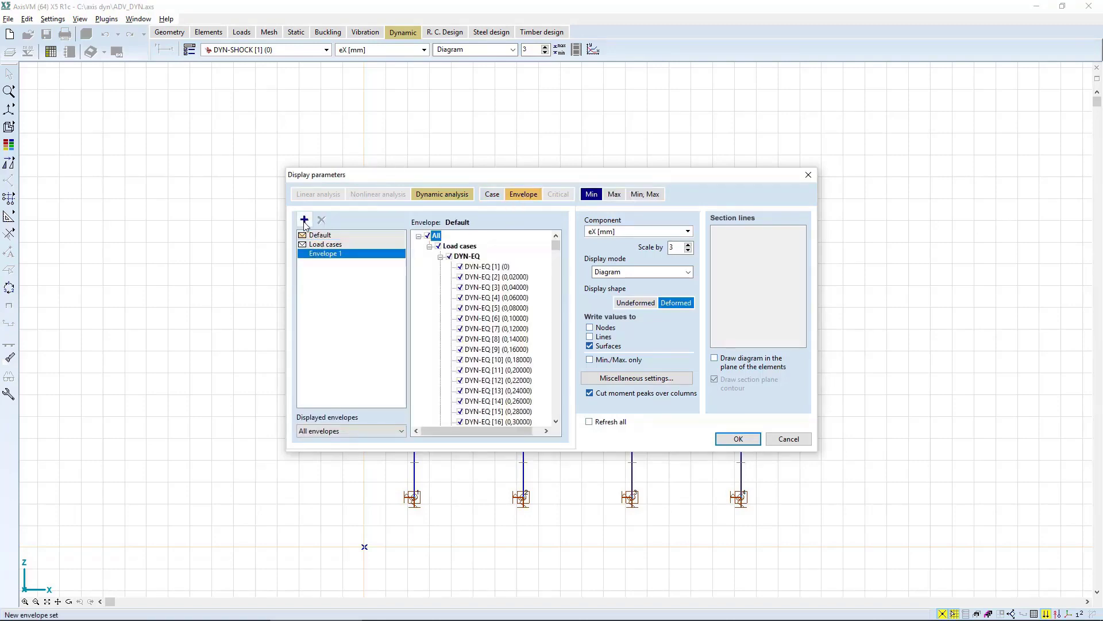
left_click(339, 254)
type("Custom")
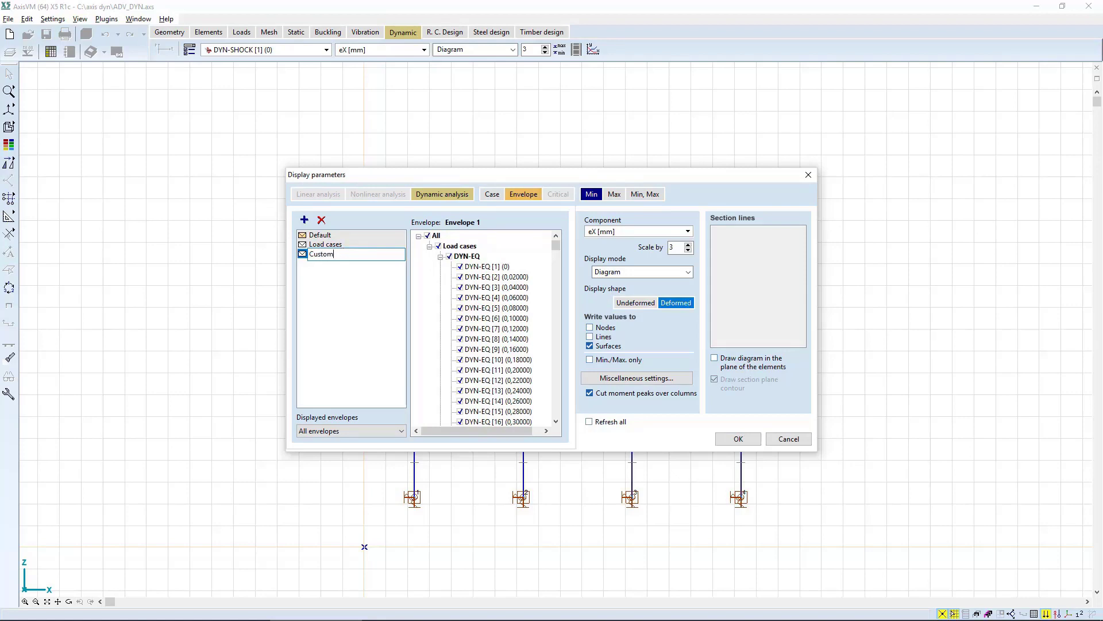
key("Return")
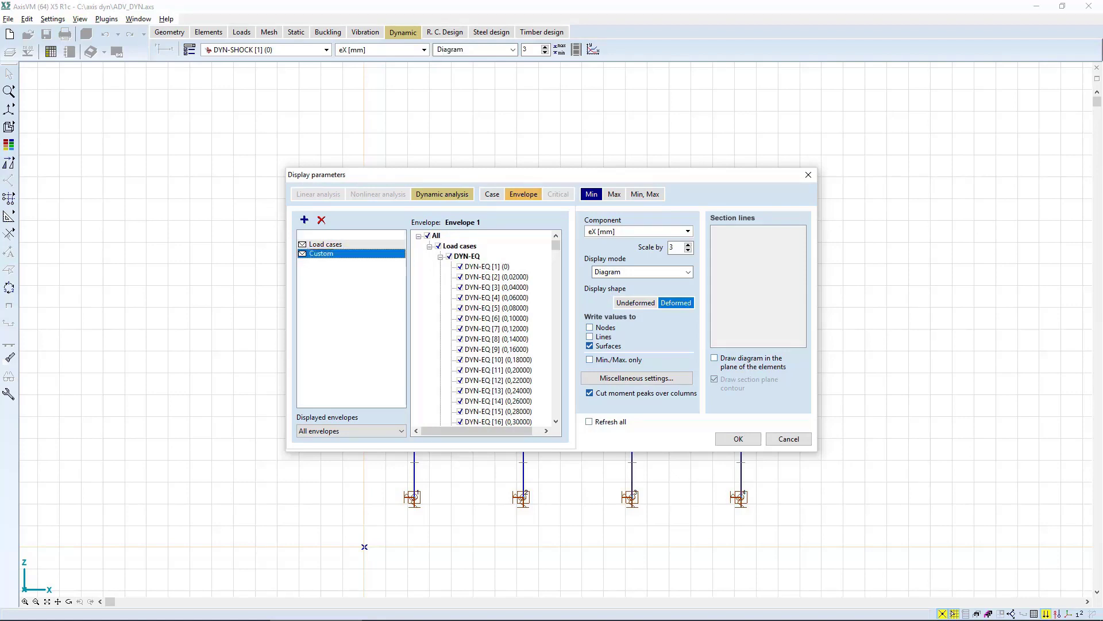
Exclude DYN-EQ and DYN-SIN from the Custom envelope, keeping only the DYN-MACHINE and DYN-SHOCK load cases.
left_click(432, 235)
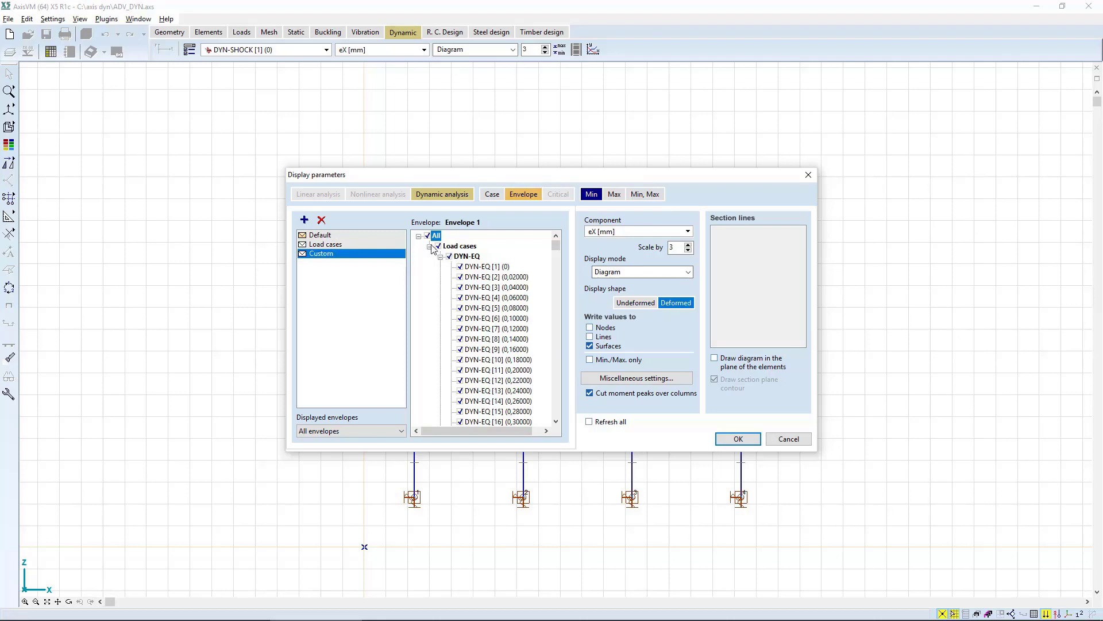
left_click(429, 246)
left_click(430, 247)
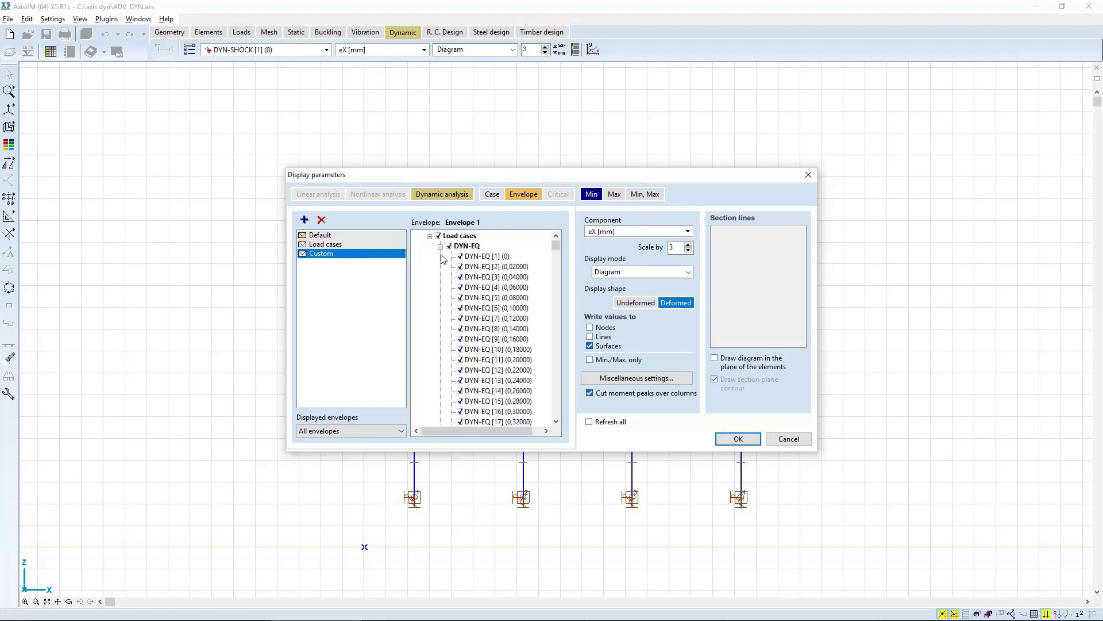
left_click(440, 245)
left_click(440, 256)
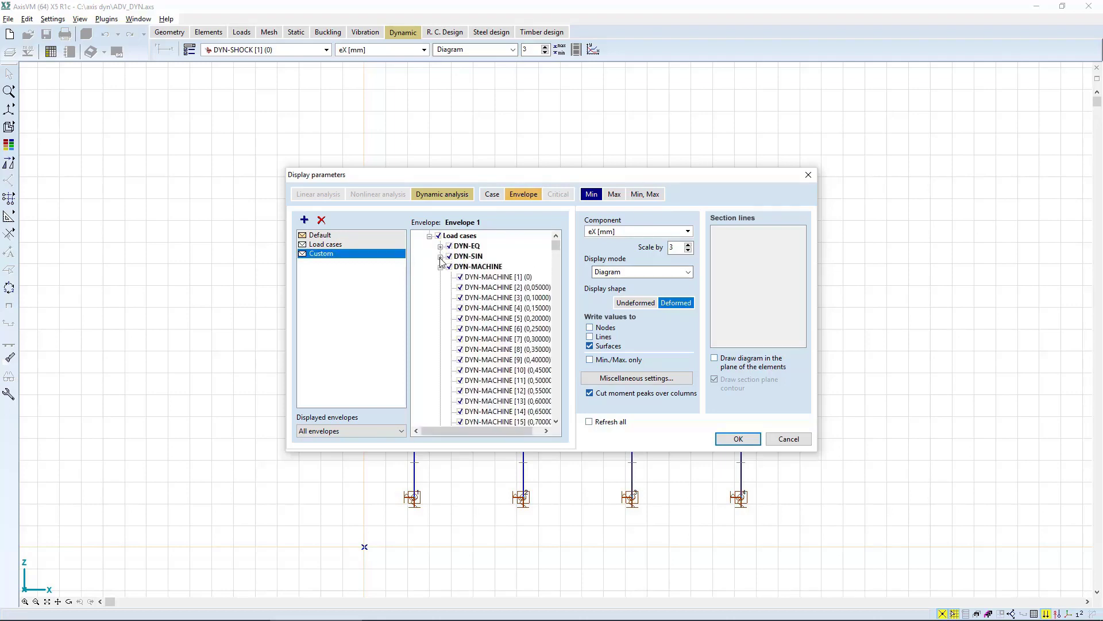
left_click(440, 266)
left_click(441, 278)
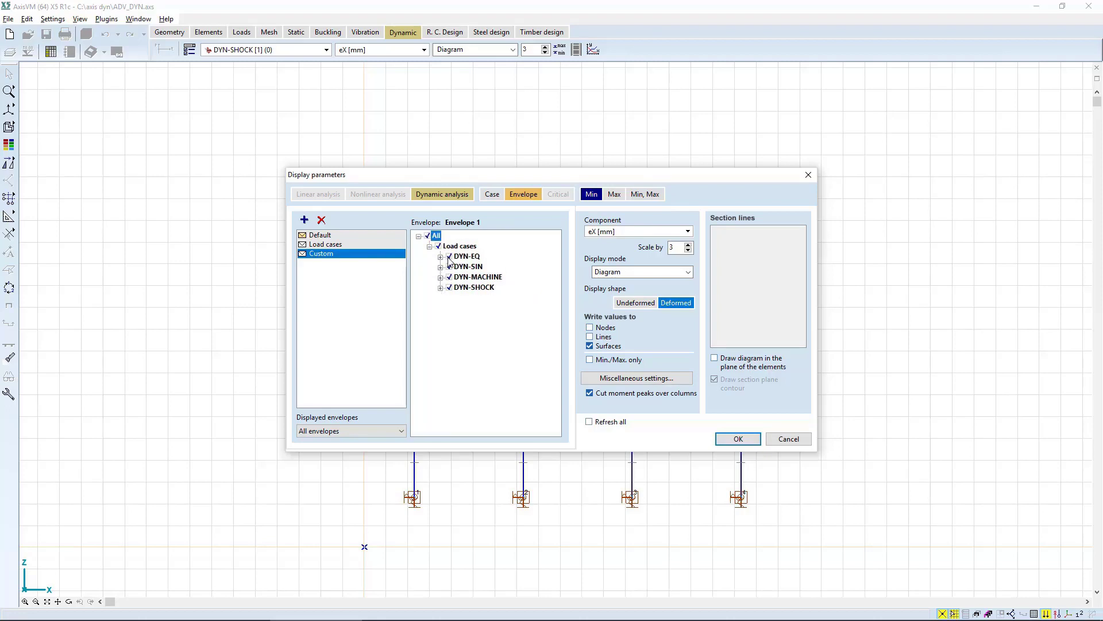
left_click(448, 256)
left_click(448, 267)
left_click(472, 278)
left_click(477, 289)
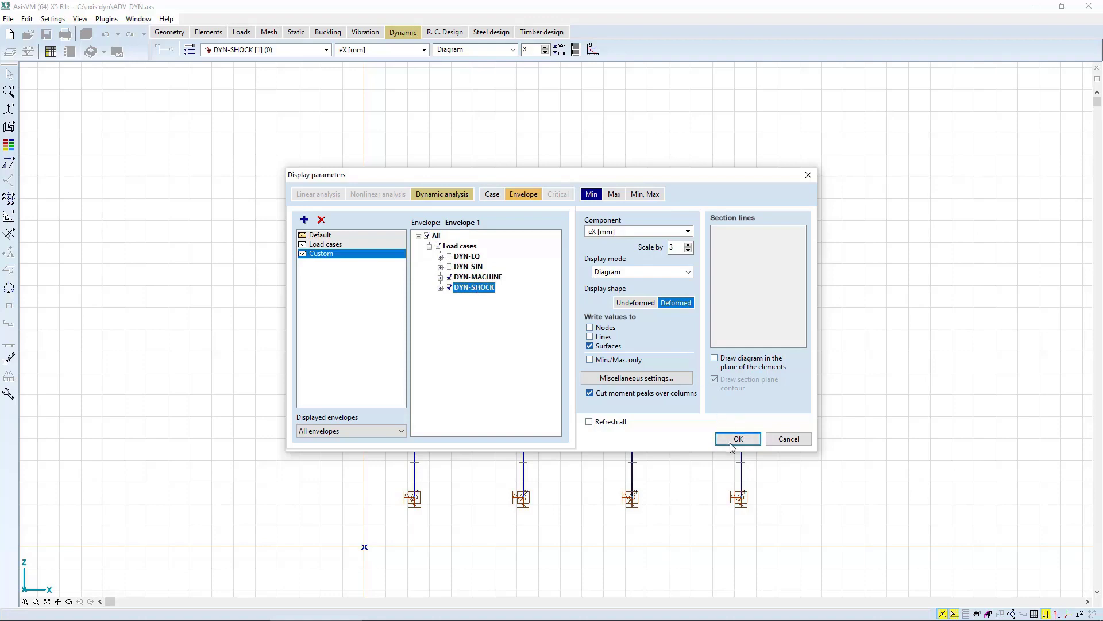
Set the display shape to Undeformed, apply the parameters and select Envelope Min,Max (Custom) as the displayed result.
left_click(654, 305)
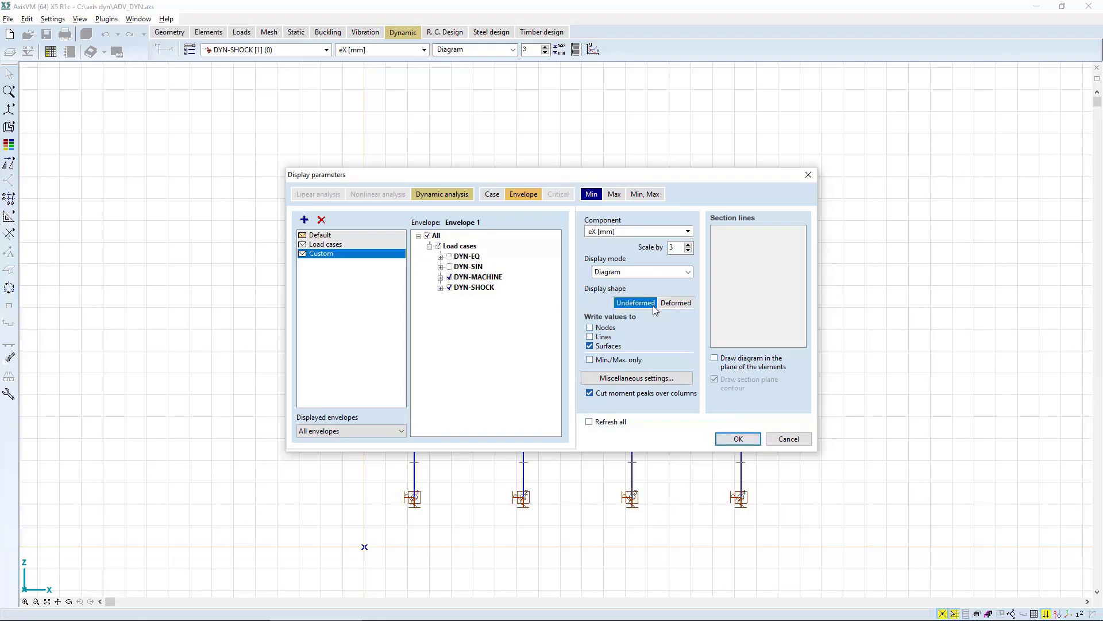
left_click(738, 439)
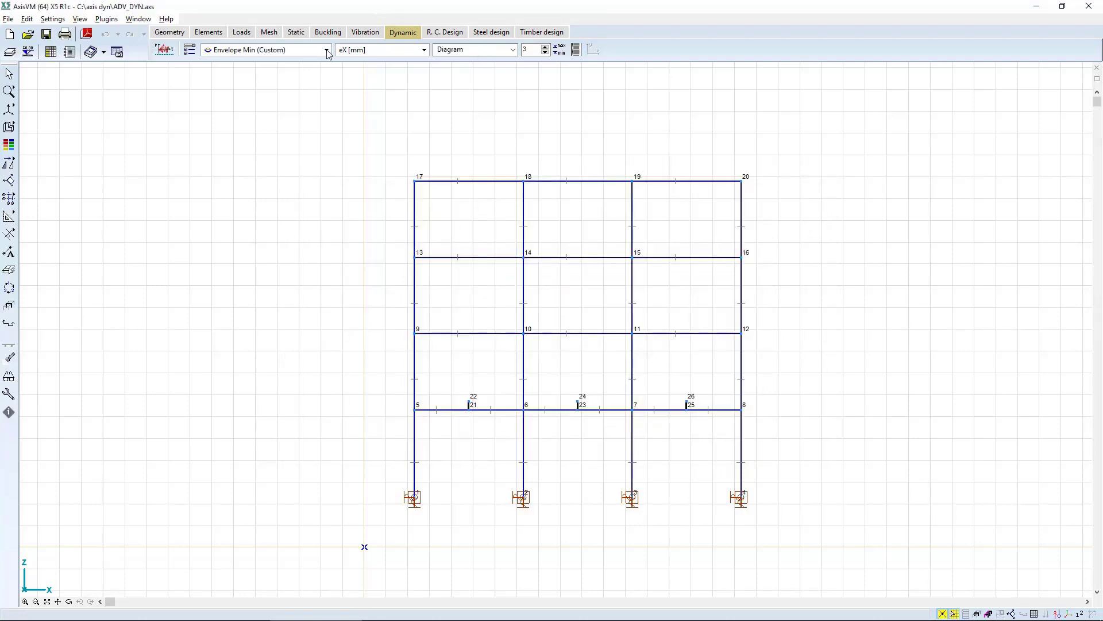
left_click(365, 54)
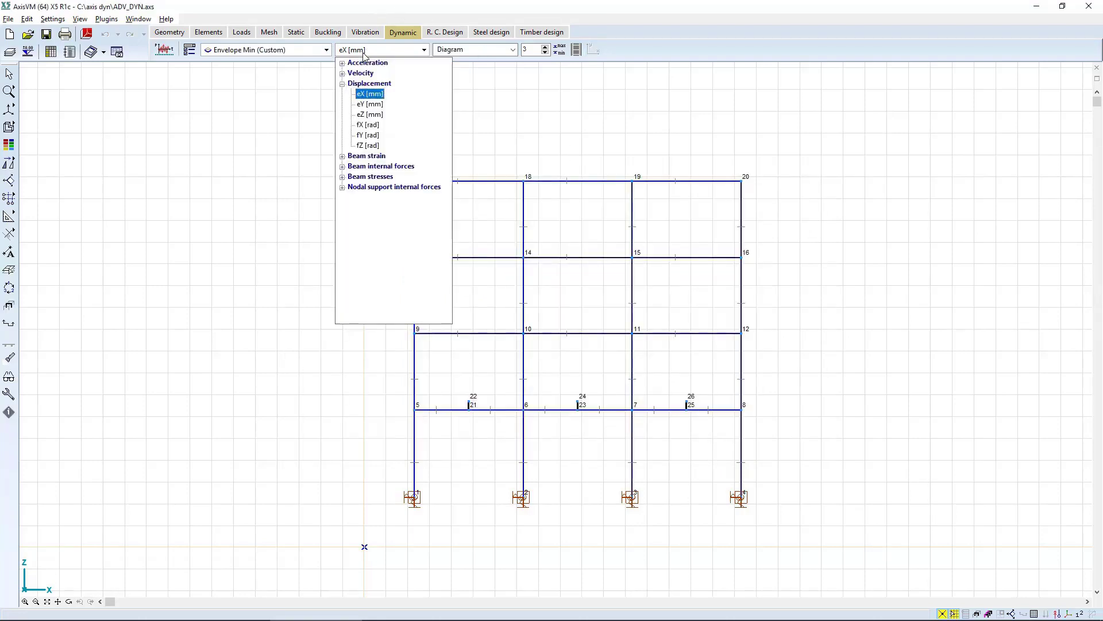
left_click(303, 50)
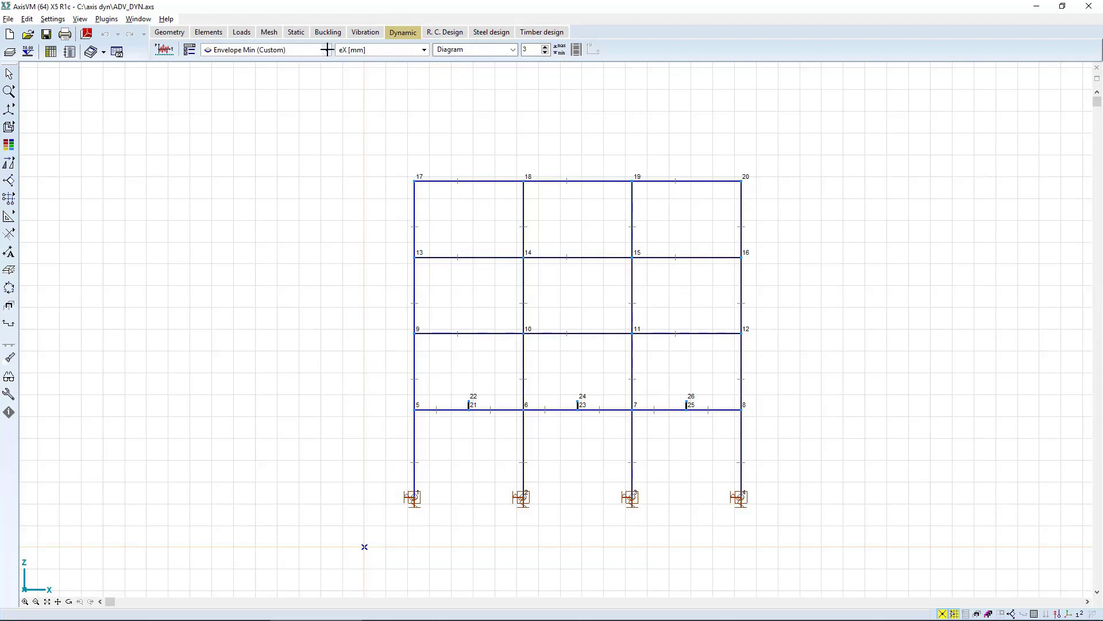
left_click(324, 49)
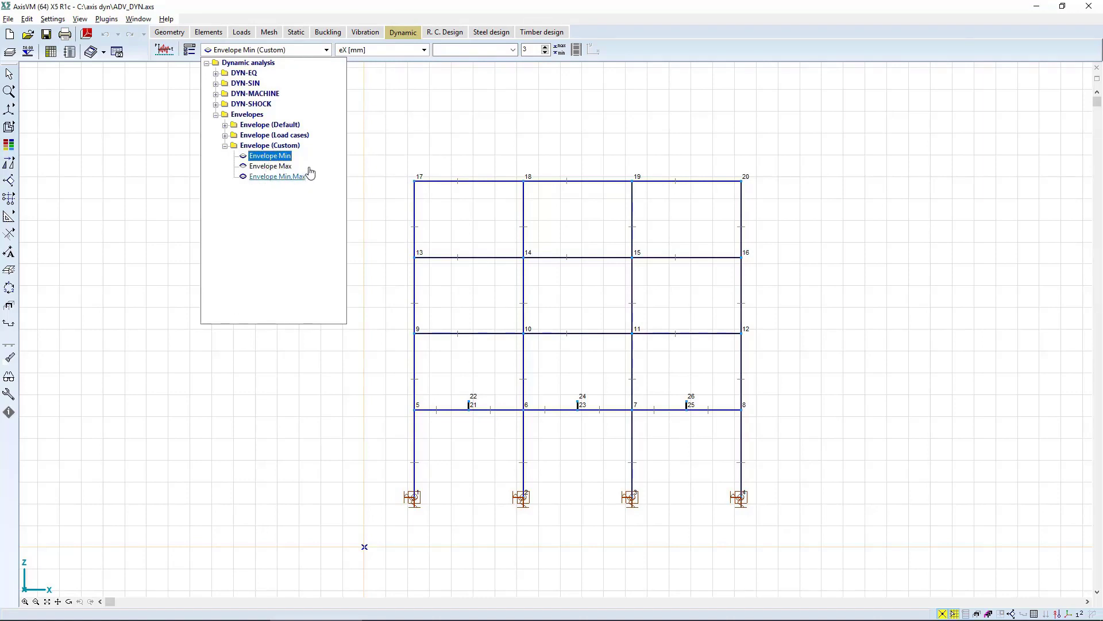
Display the beam stress component Sminmax [N/mm2] on the frame as a filled diagram.
left_click(405, 49)
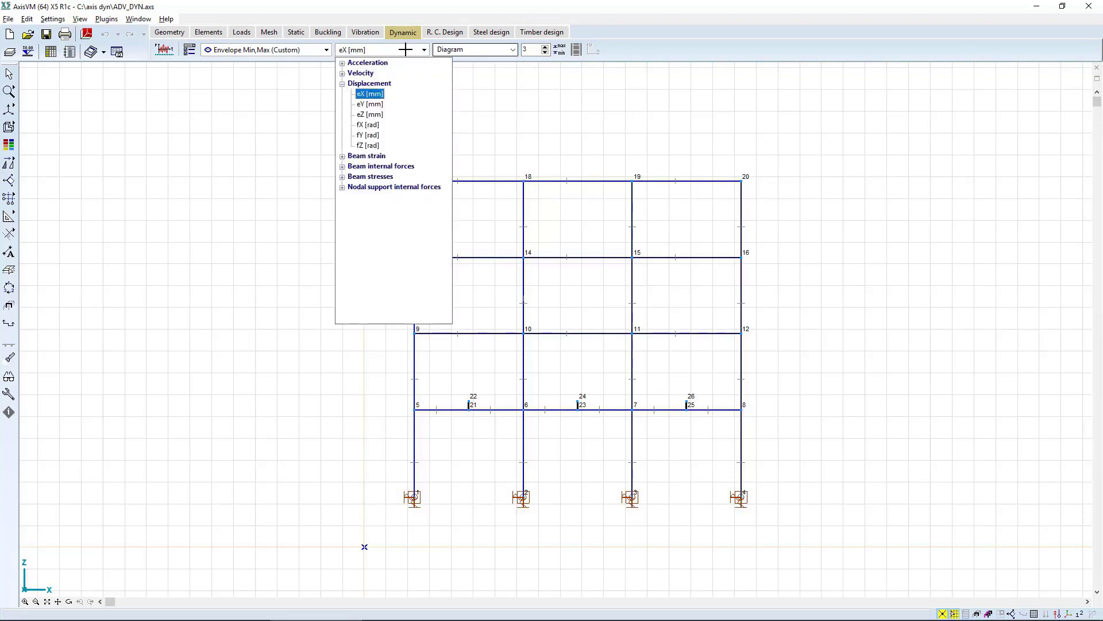
left_click(376, 178)
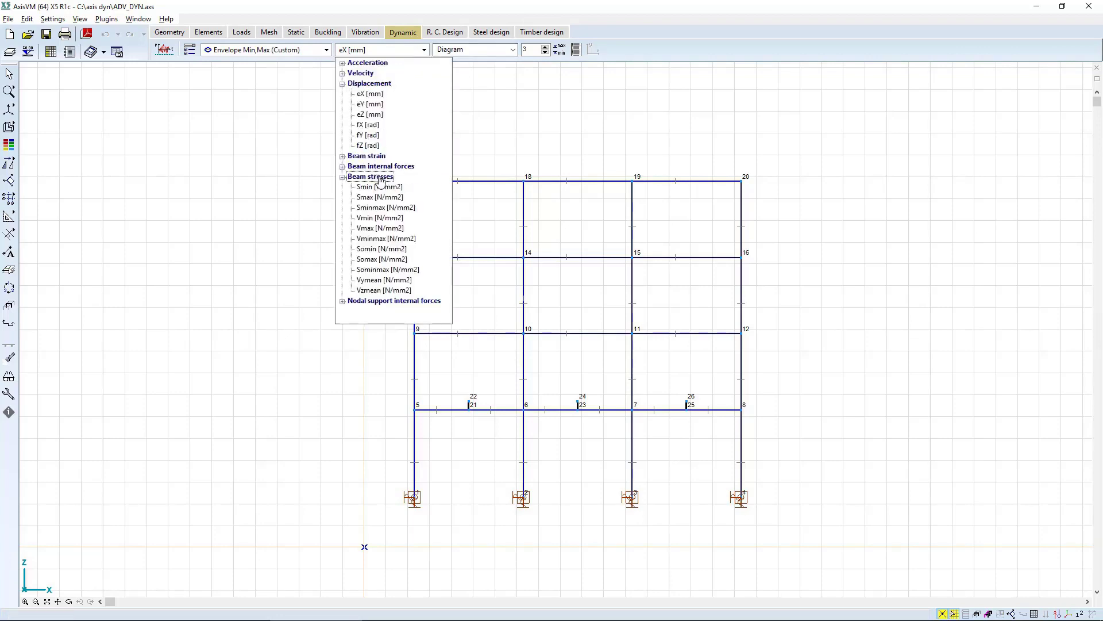
left_click(380, 208)
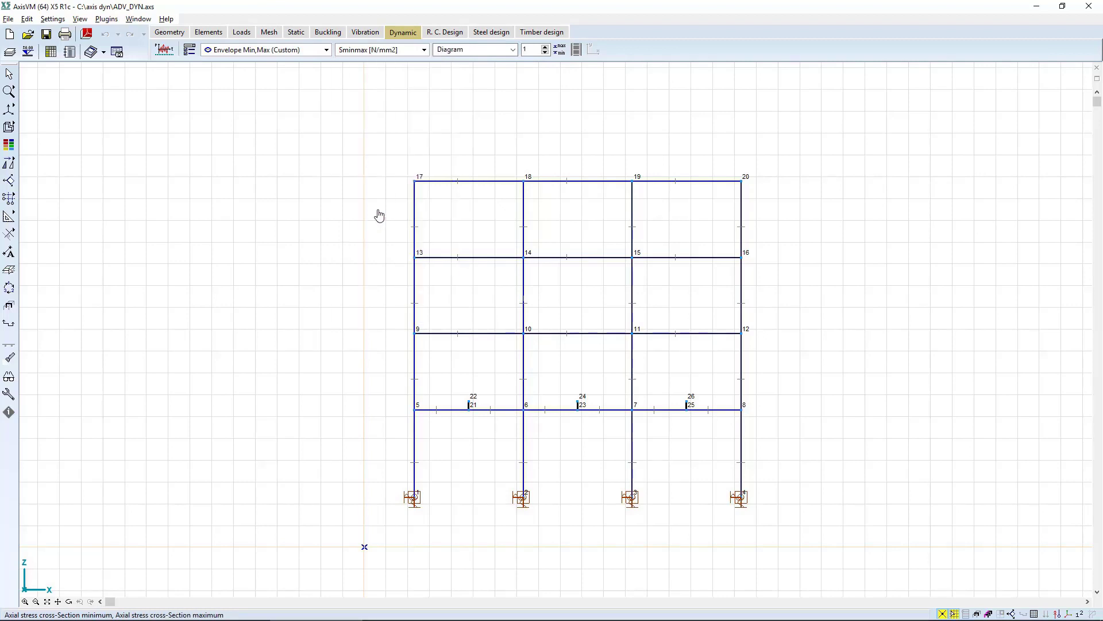
left_click(469, 51)
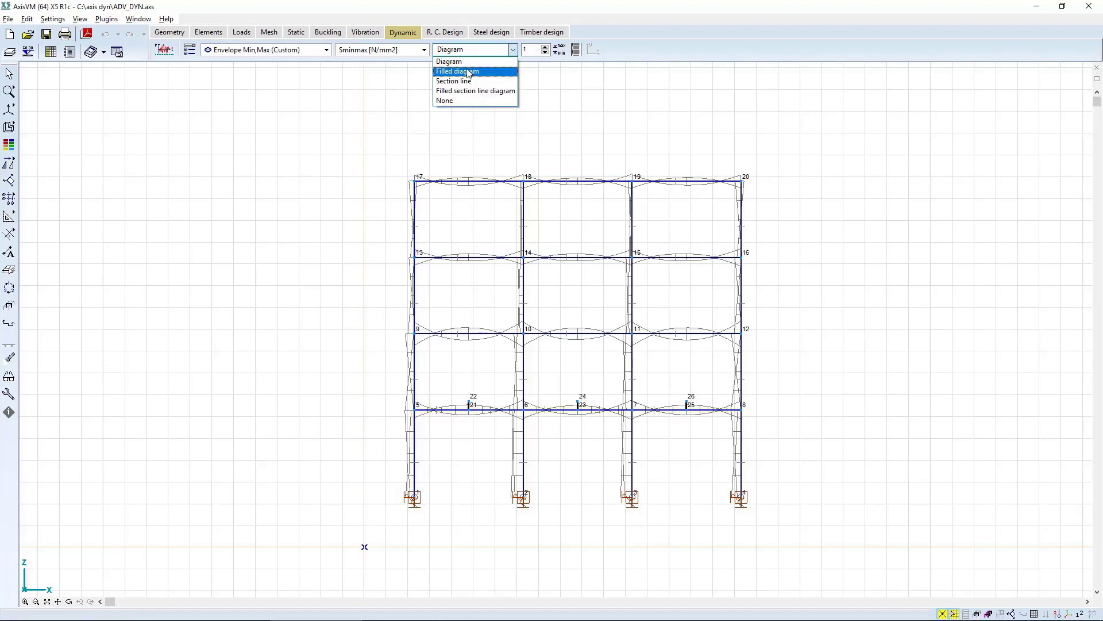
left_click(468, 71)
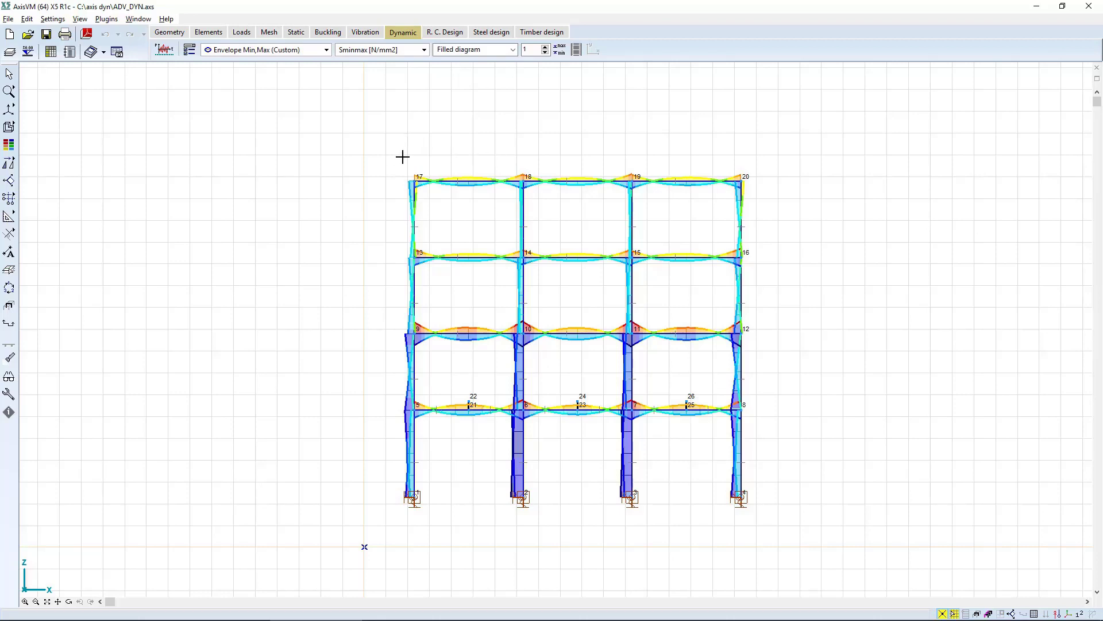
Open the cross-section stresses of the first-storey beam between nodes 5 and 21 and show them for DYN-SHOCK [990] (19,78000).
left_click(428, 410)
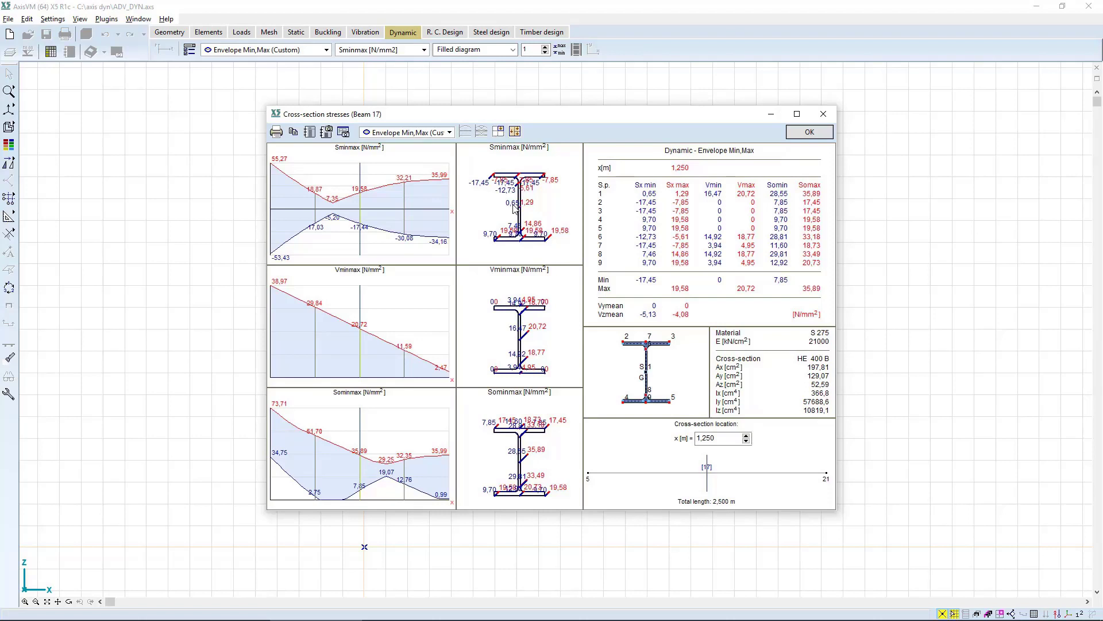
left_click(424, 134)
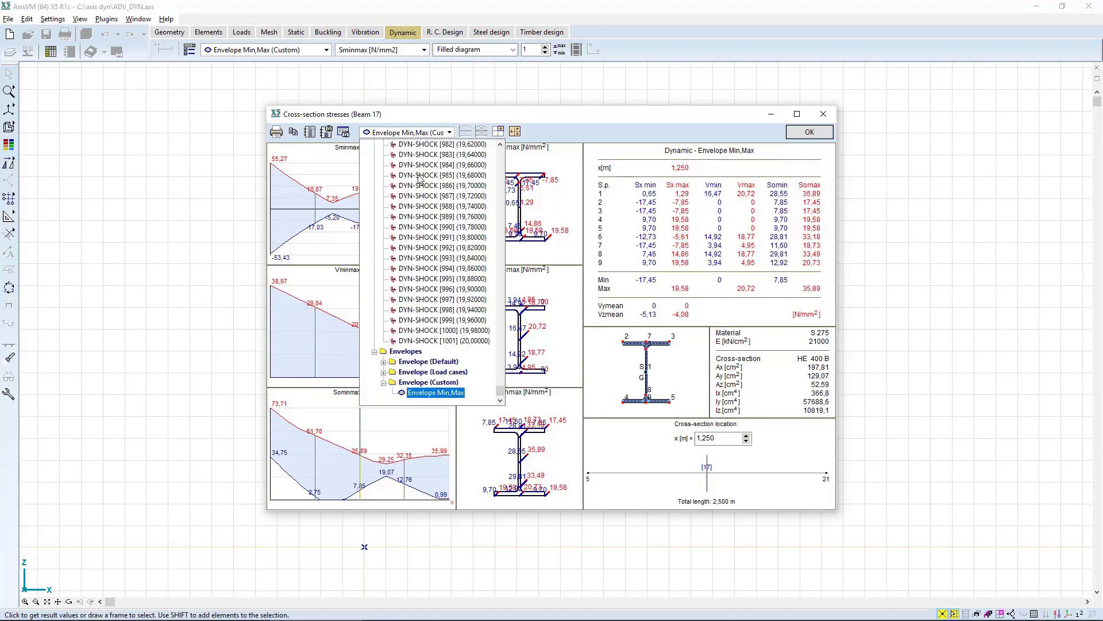
left_click(441, 228)
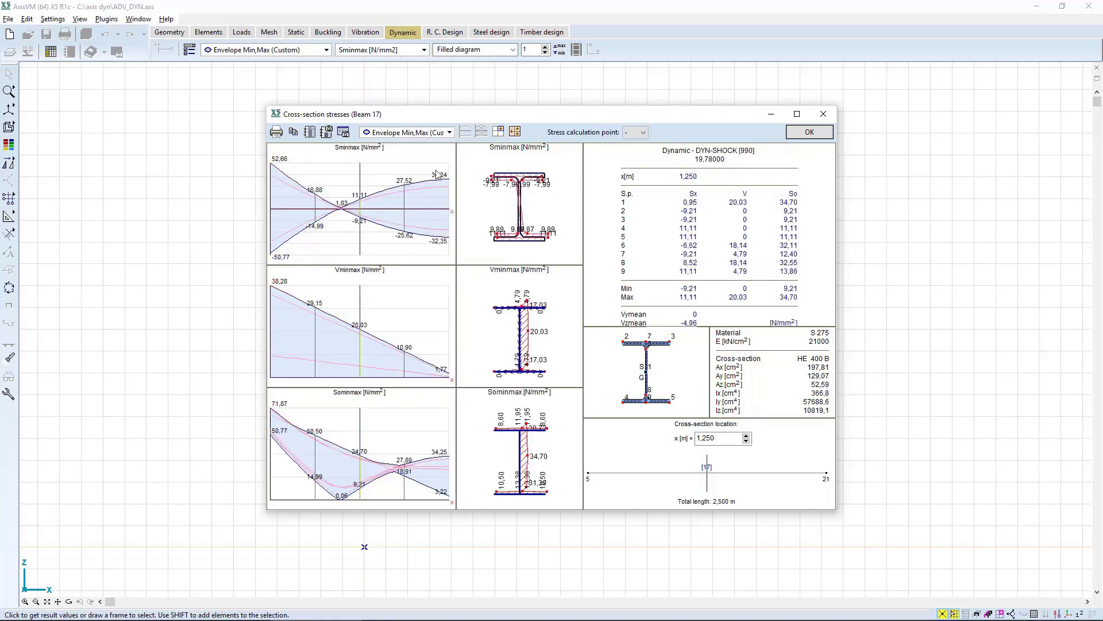
Switch the cross-section stresses to DYN-SHOCK [961] (19,20000) and move the cross-section location to x = 1,000 m.
left_click(438, 133)
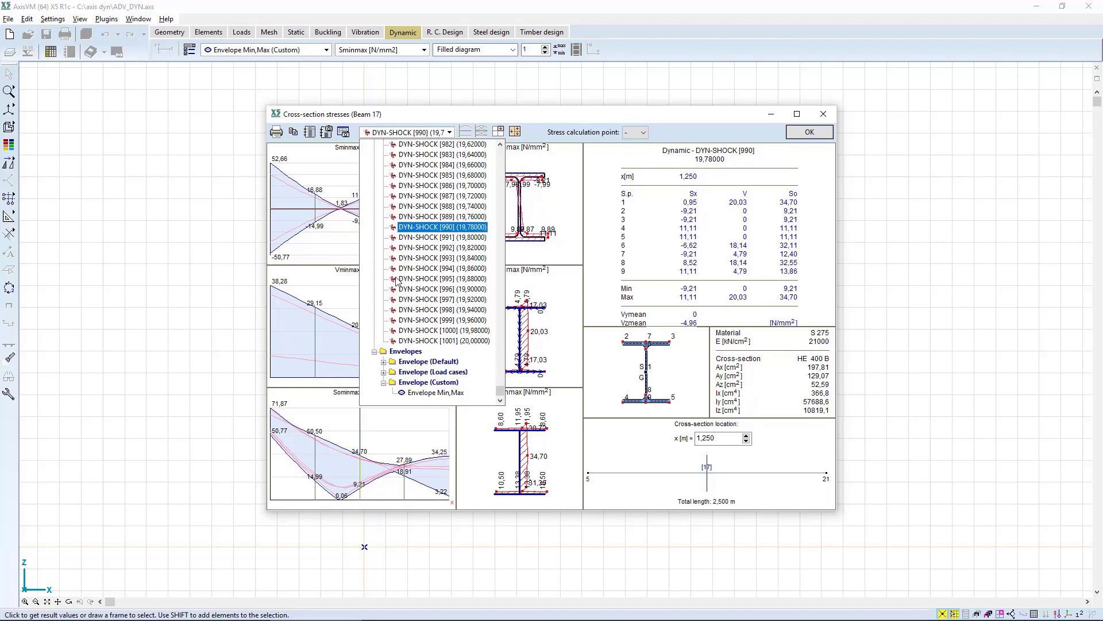
scroll(428, 254, "up", 9)
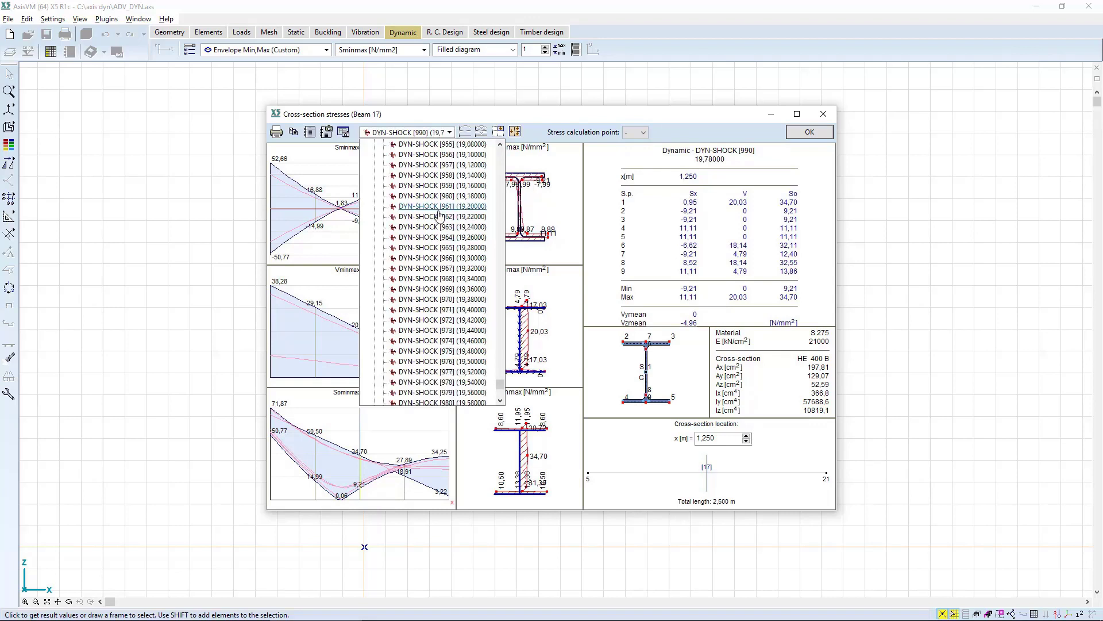
left_click(440, 216)
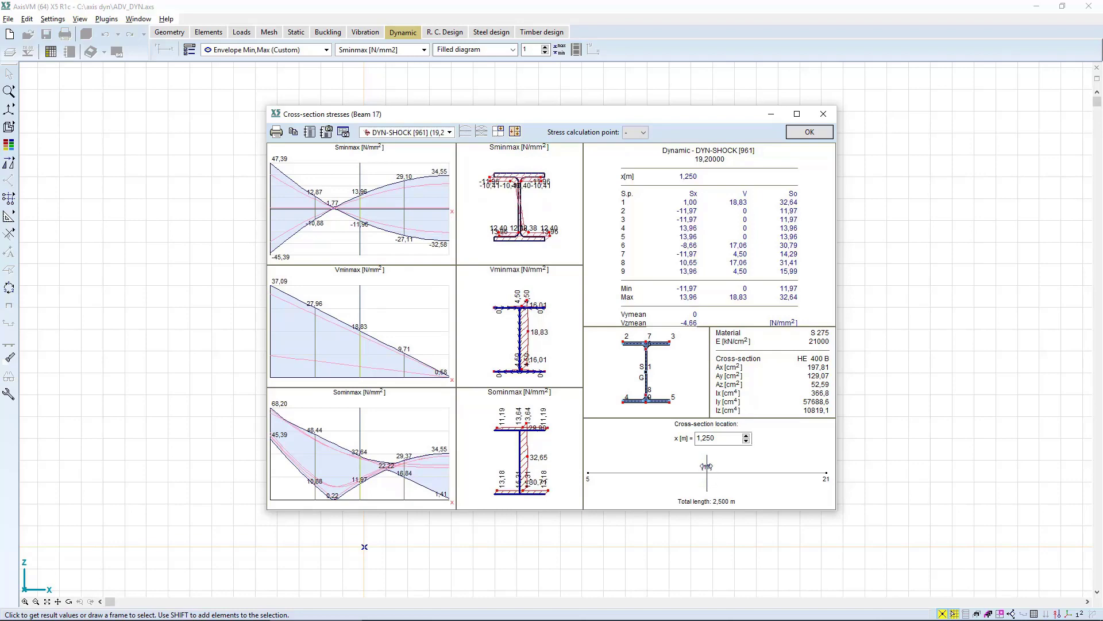
mouse_move(688, 465)
left_mouse_down()
mouse_move(592, 466)
mouse_move(683, 462)
left_mouse_up()
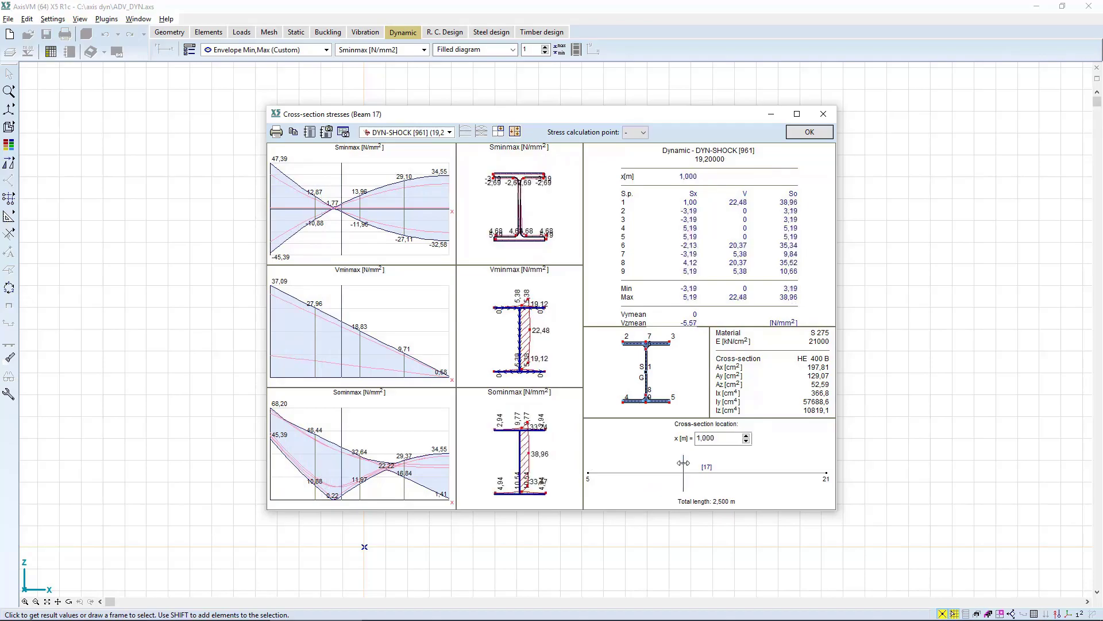